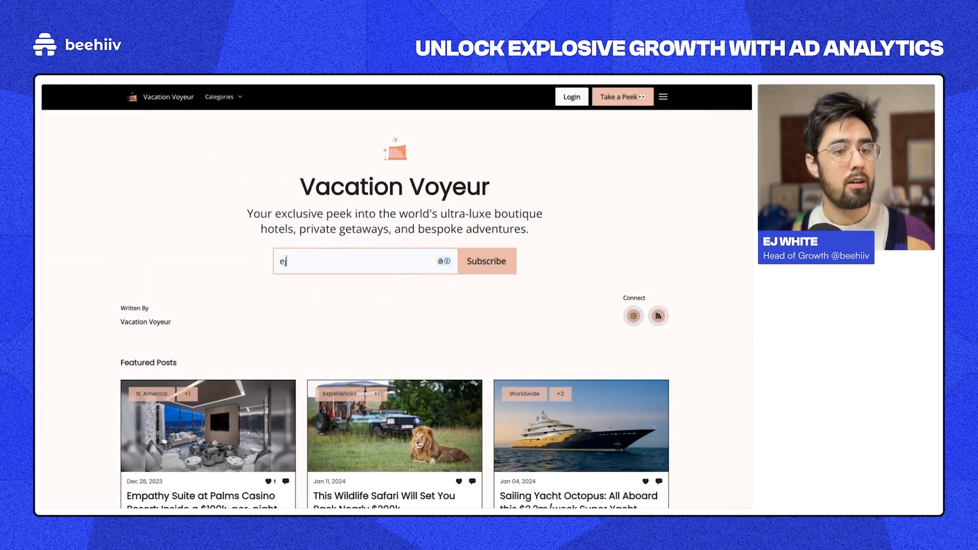
Step: Switch to the beehiiv dashboard showing 285,462 active subscribers and a 36.09% open rate
mouse_move(74, 159)
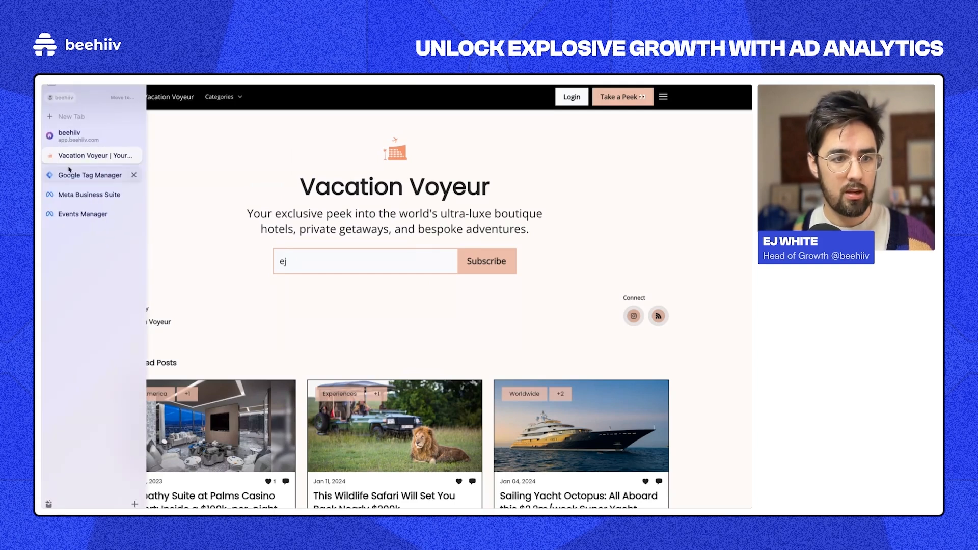
click(80, 142)
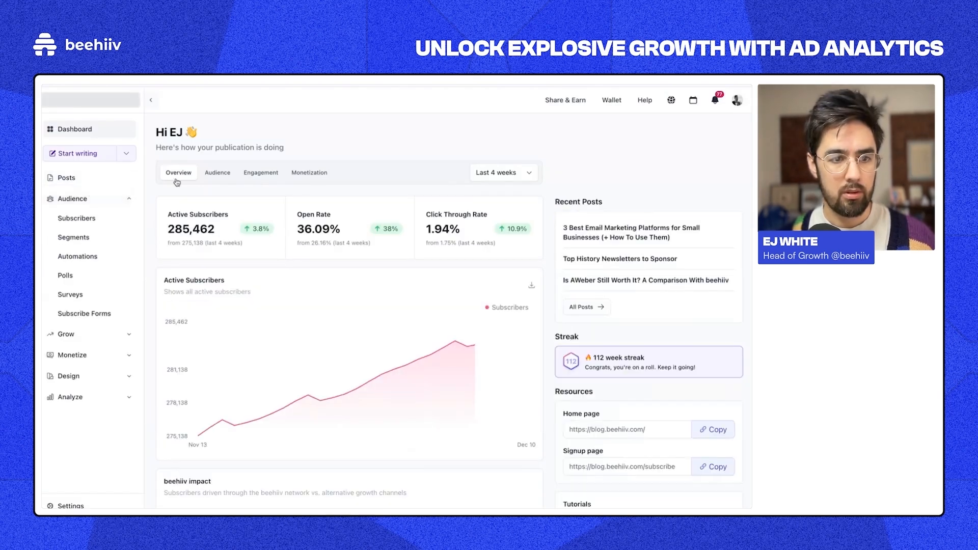
Step: Search the subscriber list for 'ed' and expand a subscriber's Acquisition Details
click(101, 218)
click(209, 200)
text(ed)
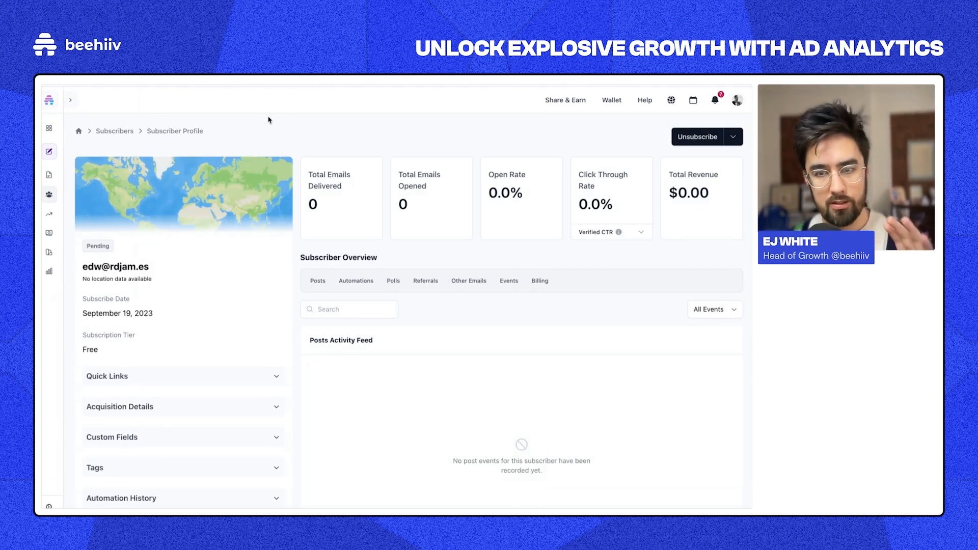
scroll(271, 196, down, 3)
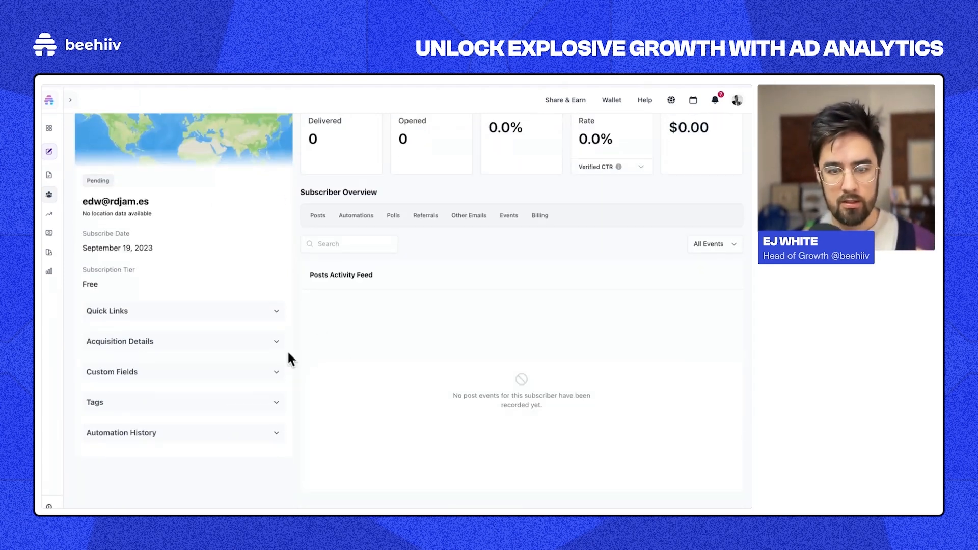
click(162, 345)
scroll(174, 354, down, 5)
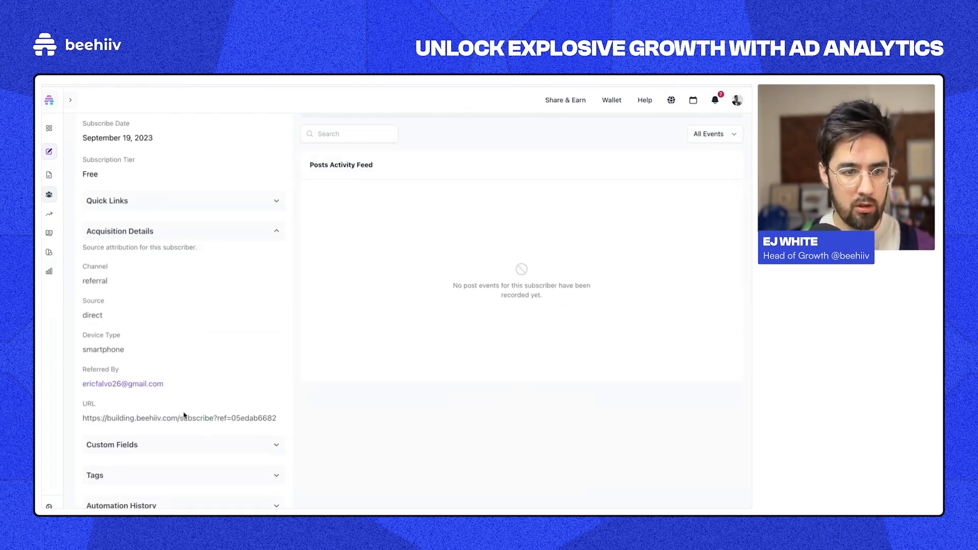
scroll(180, 415, up, 8)
Step: Pick Vacation Voyeur from the publication switcher
click(49, 100)
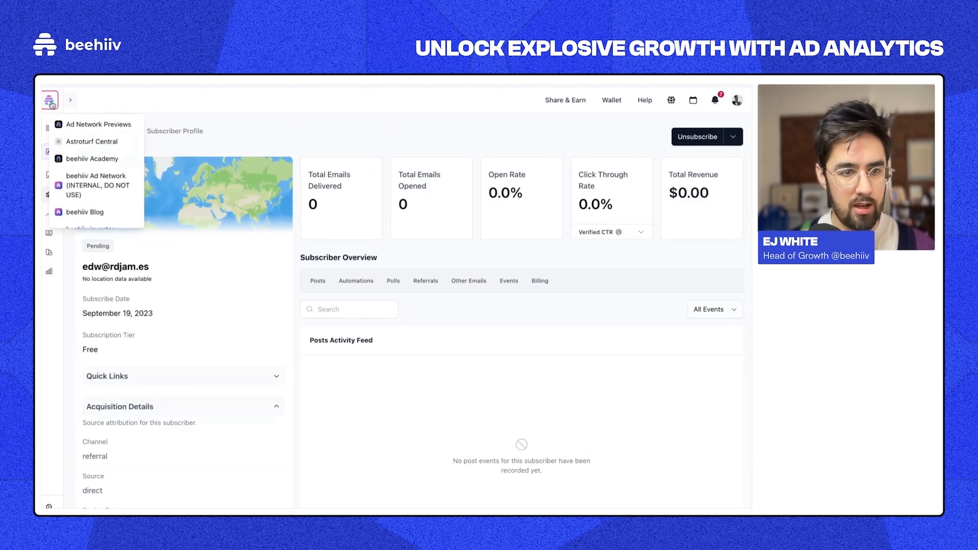
scroll(95, 193, down, 5)
click(92, 200)
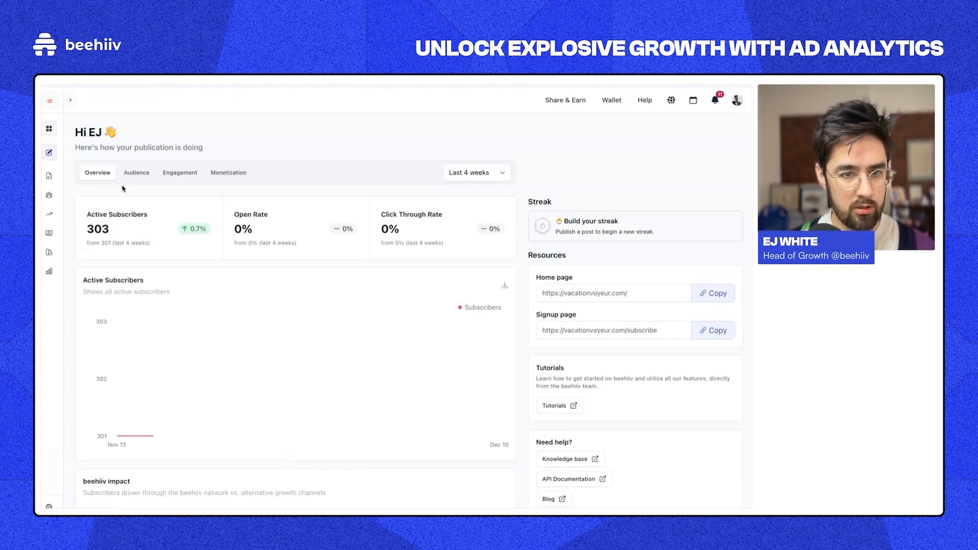
Step: Search Audience > Subscribers for the subscriber's email address and open their profile
click(49, 195)
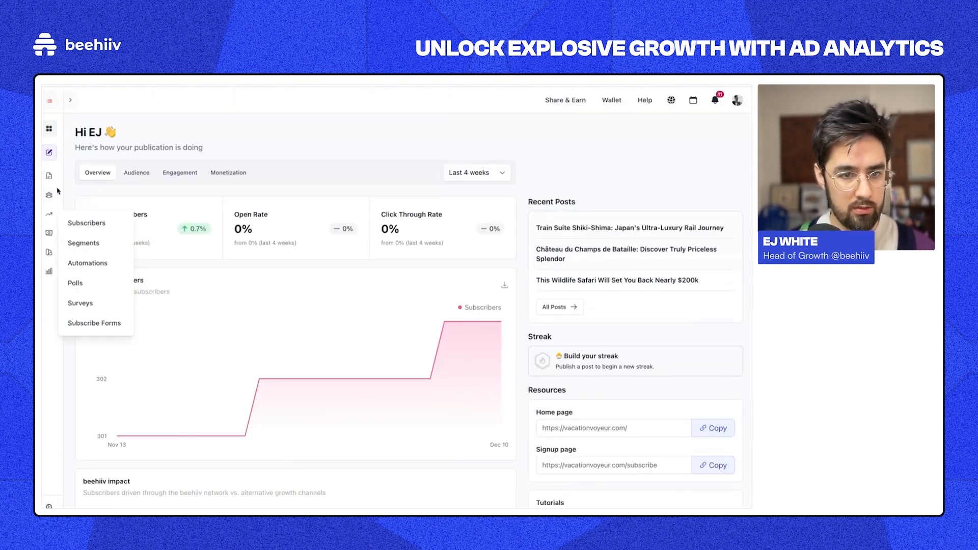
click(85, 219)
click(134, 203)
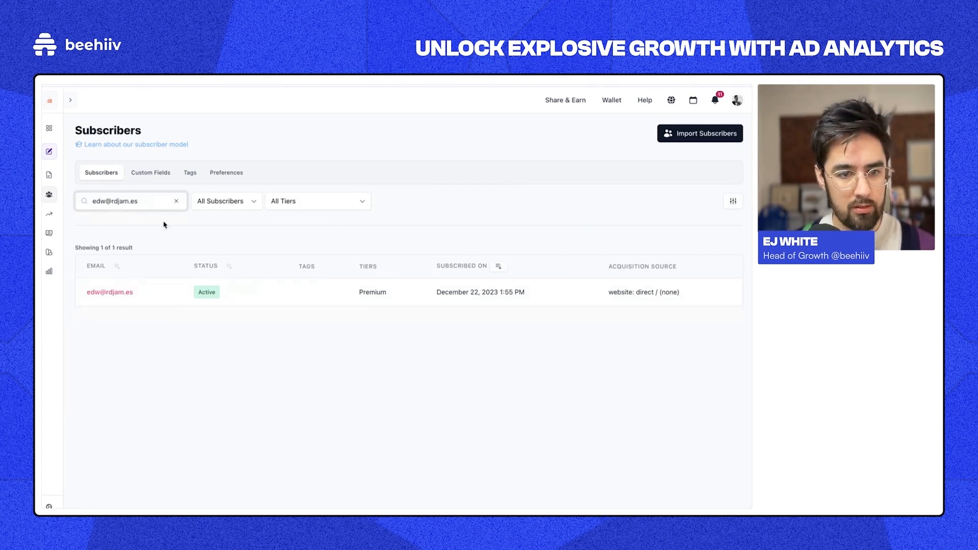
click(115, 296)
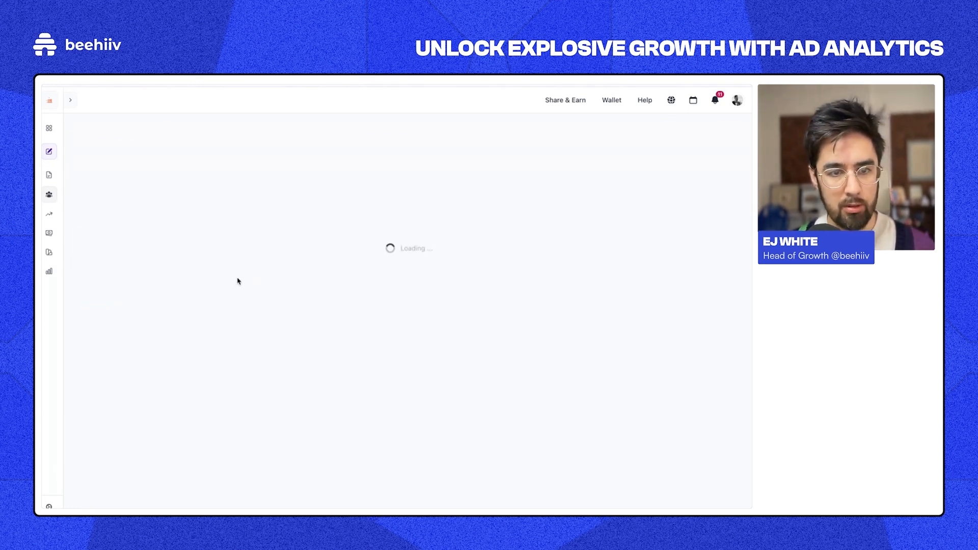
Step: Expand Acquisition Details and highlight channel 'website' and source 'direct'
scroll(211, 143, down, 2)
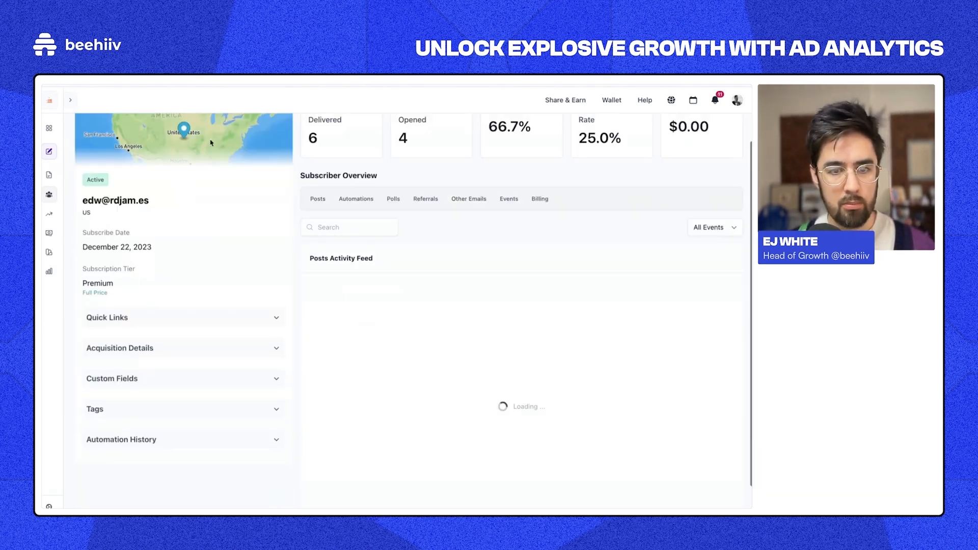
click(172, 352)
scroll(164, 325, down, 2)
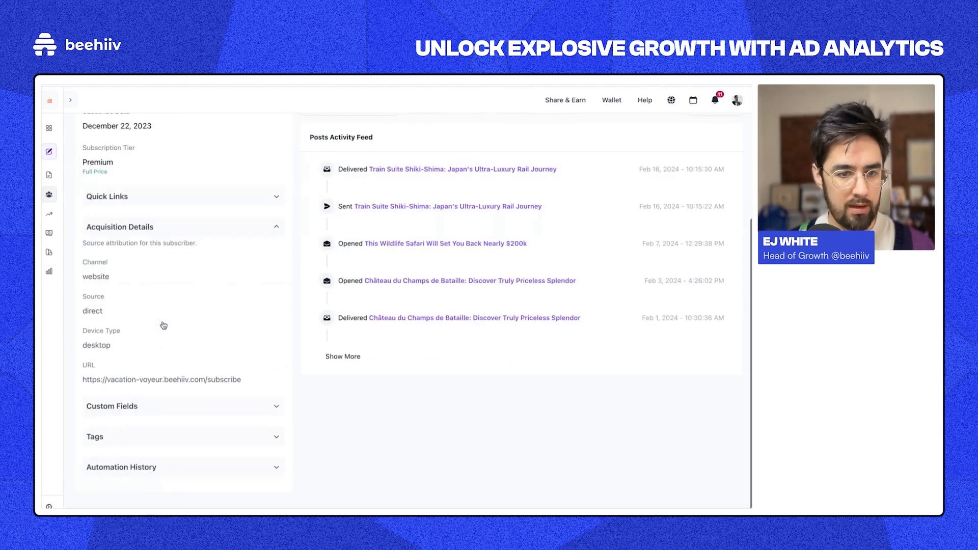
double_click(85, 278)
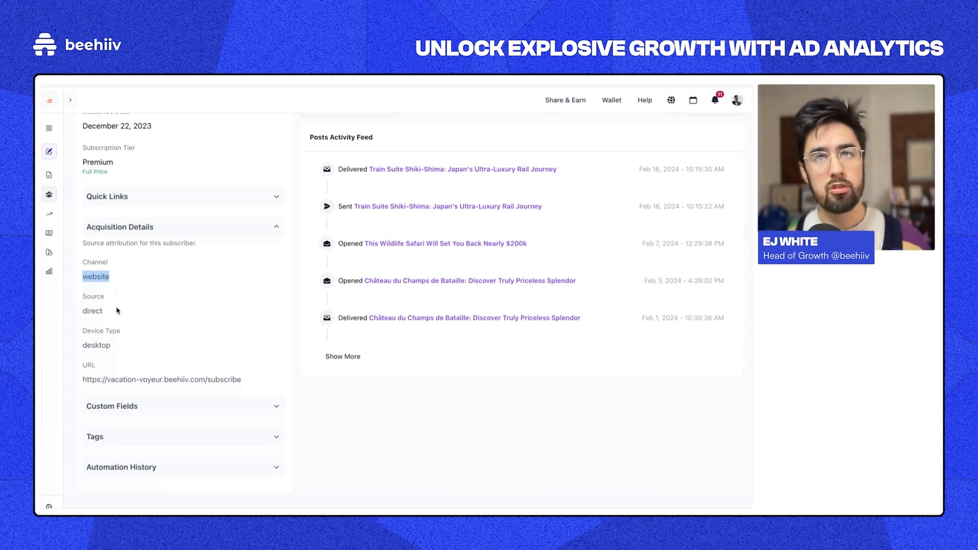
scroll(127, 305, up, 1)
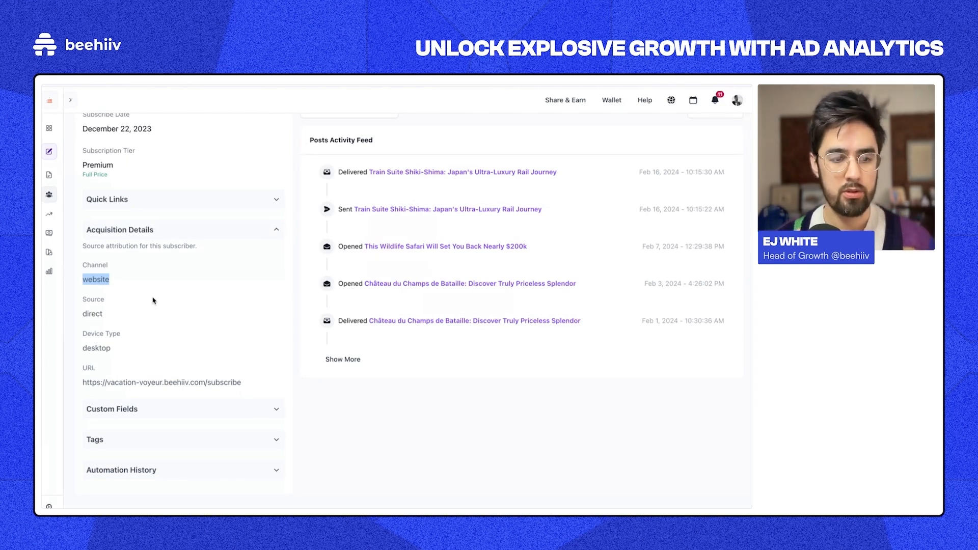
double_click(91, 315)
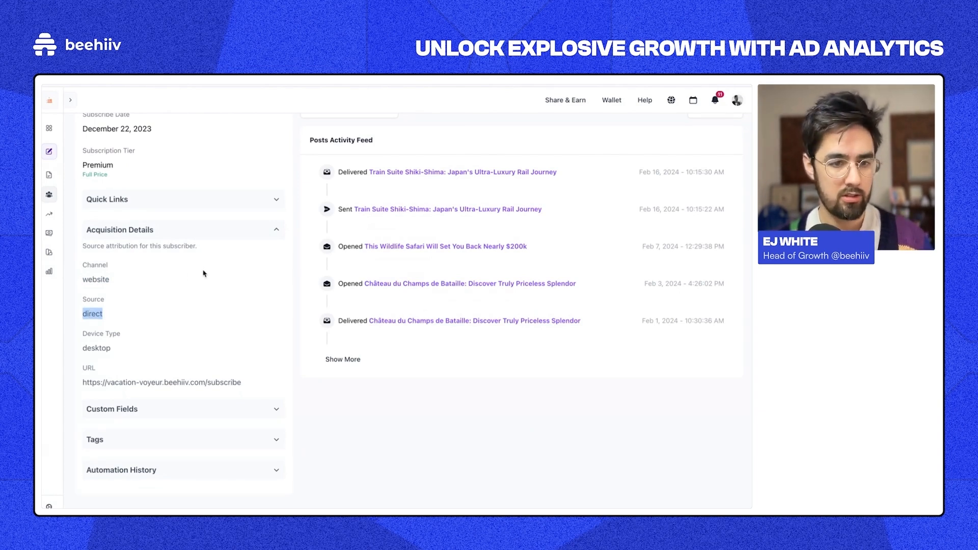
scroll(197, 336, down, 1)
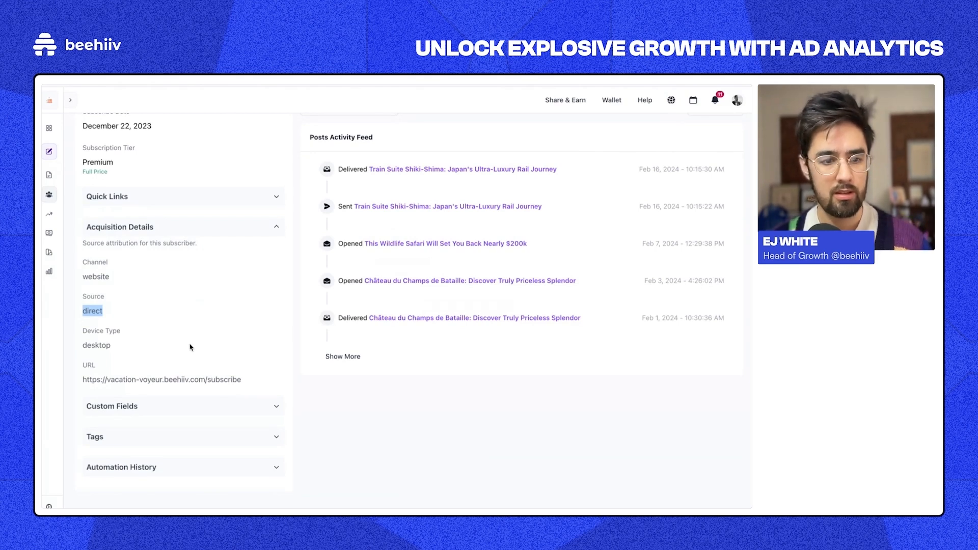
Step: Highlight device type 'desktop' and the signup page URL, then re-expand Acquisition Details
triple_click(93, 332)
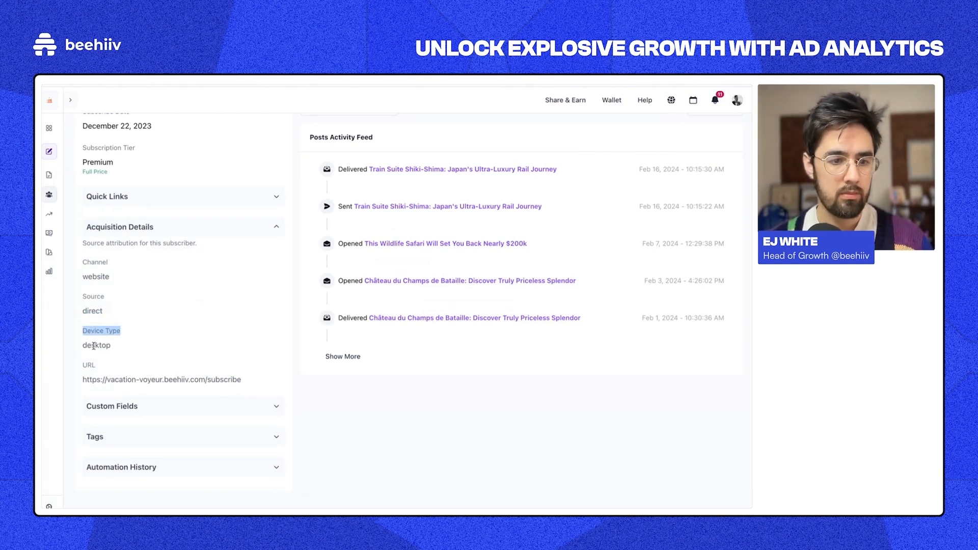
triple_click(93, 346)
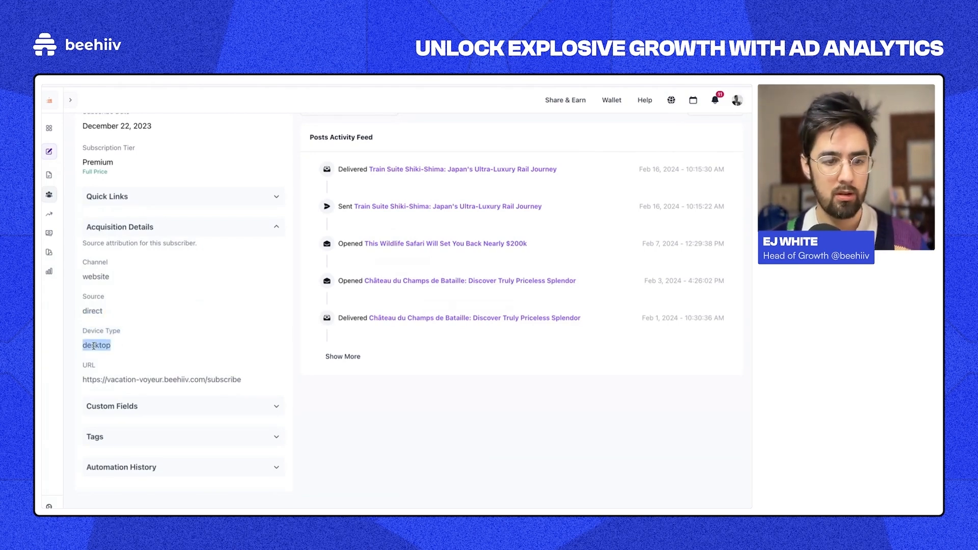
triple_click(115, 375)
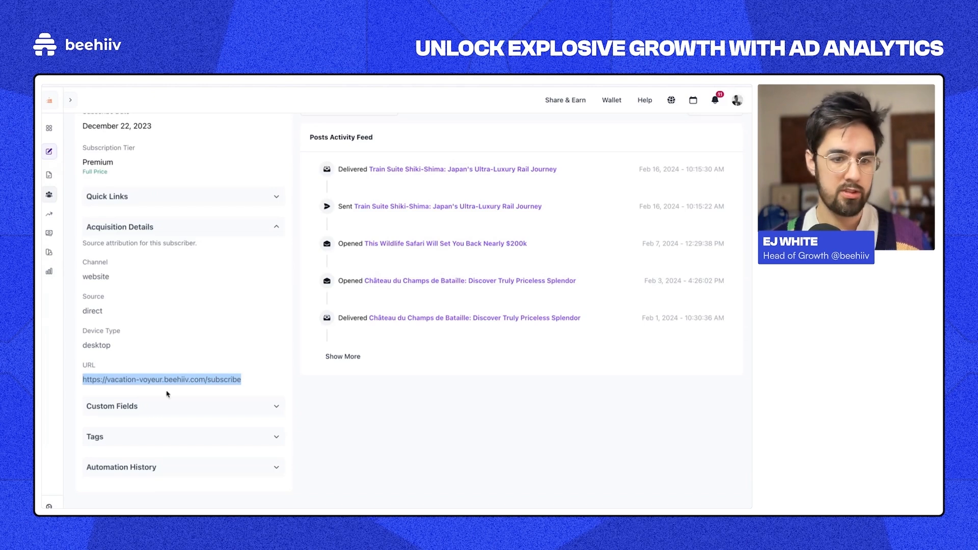
click(209, 234)
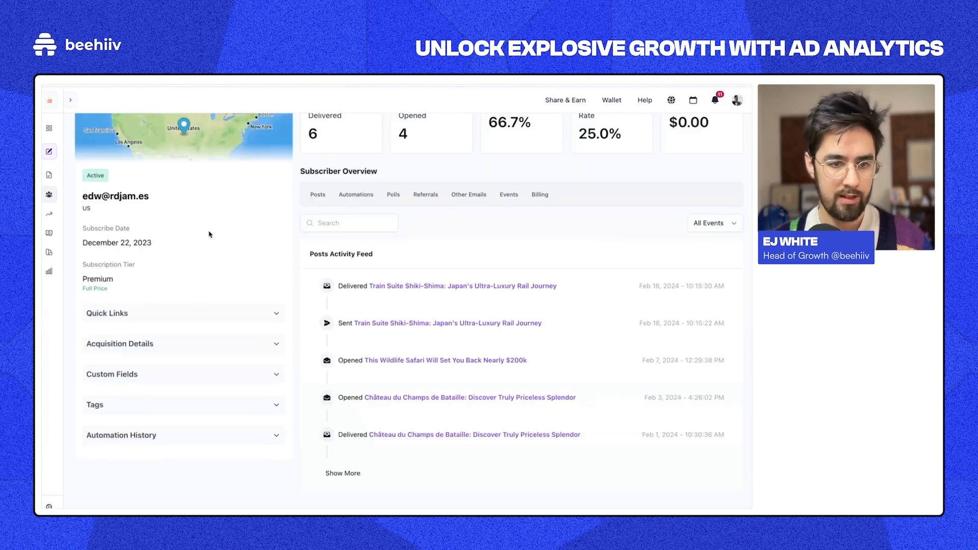
click(179, 346)
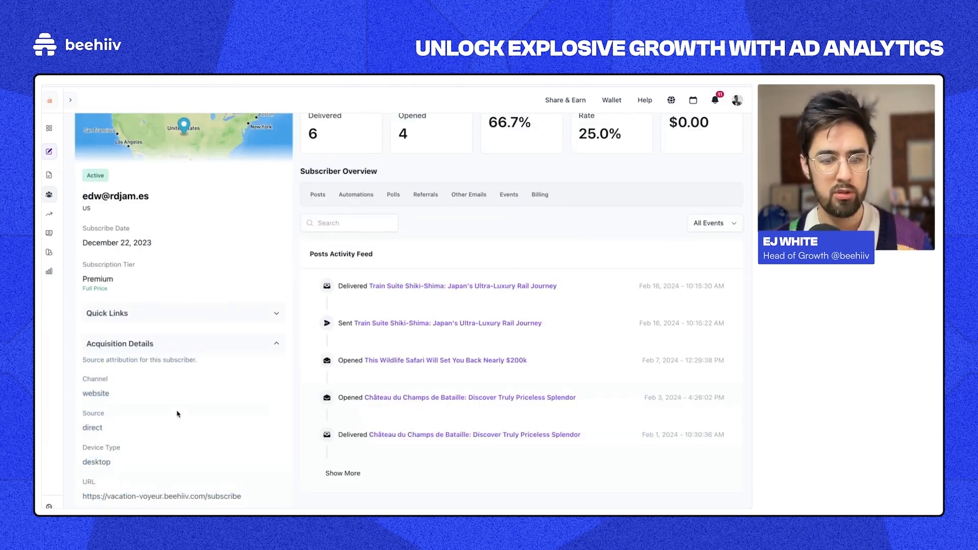
scroll(177, 414, down, 2)
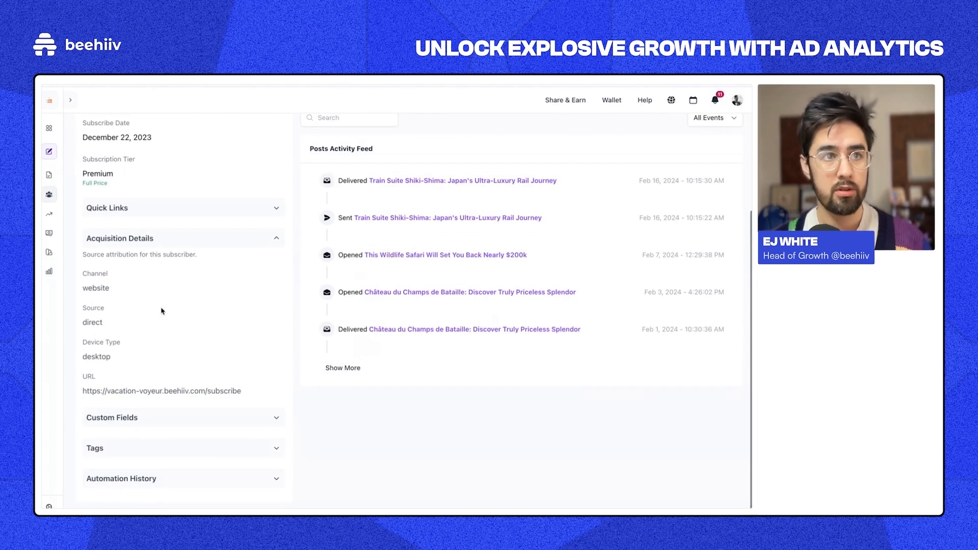
scroll(214, 357, up, 4)
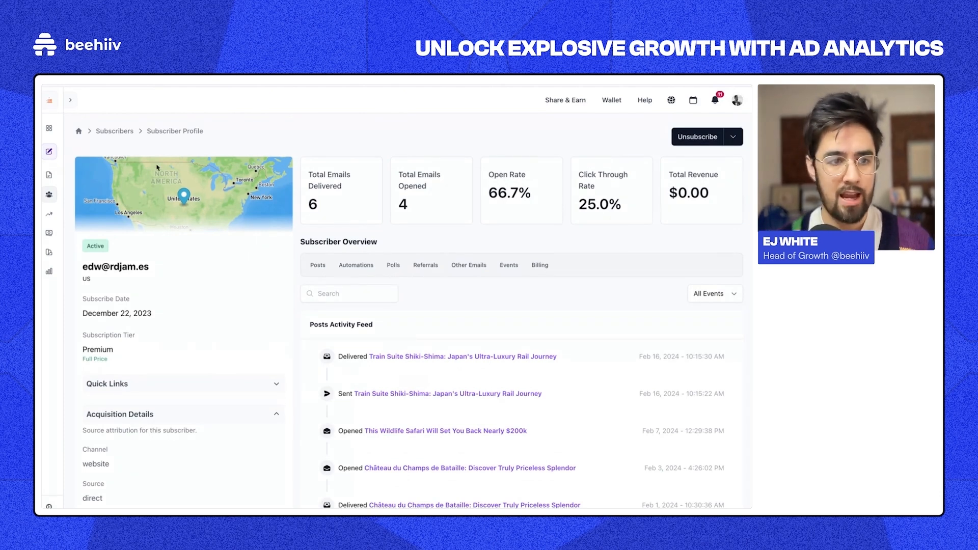
Step: Return to the publication dashboard and scroll to the impact chart: 0 beehiiv-generated, 2 other subscribers
click(78, 134)
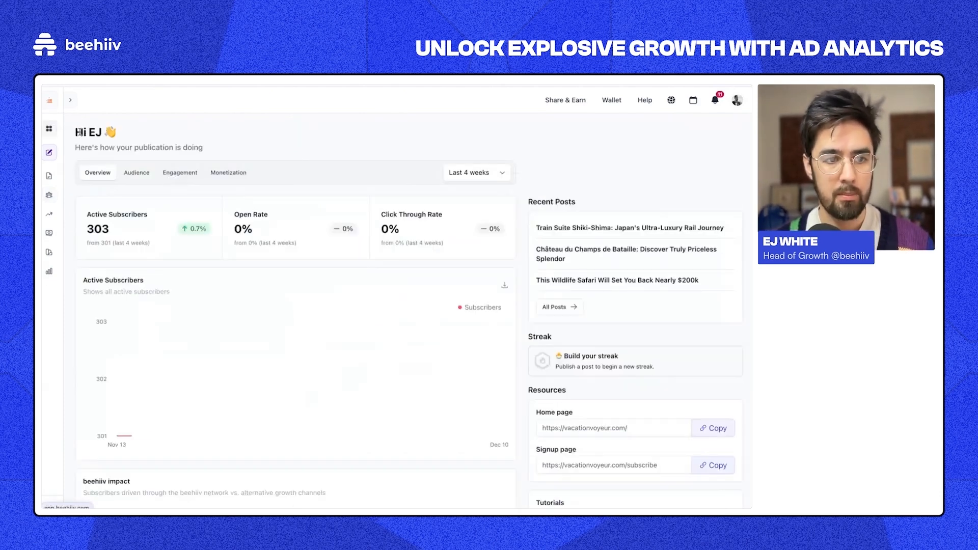
scroll(294, 373, down, 5)
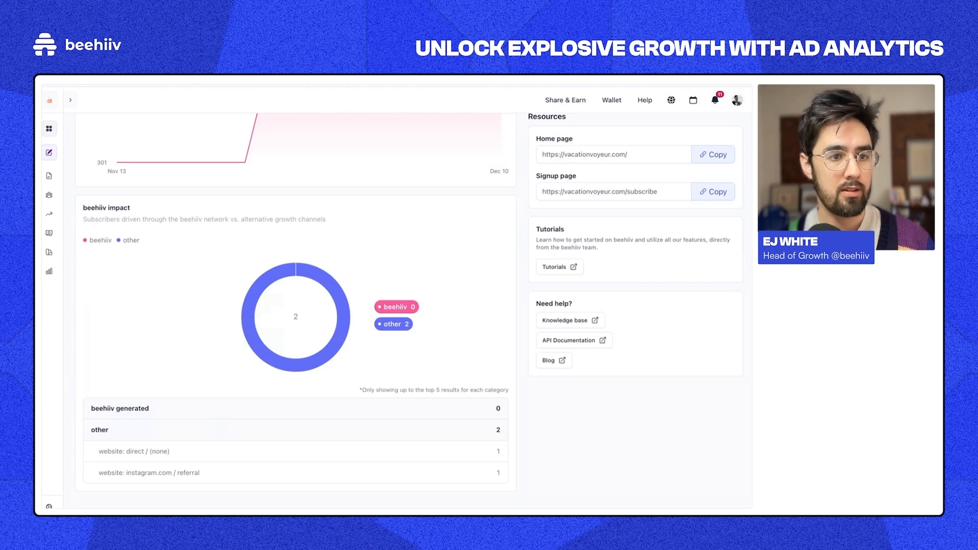
Step: Open Google Analytics in a new browser tab via the 'ana' suggestion
mouse_move(43, 133)
click(64, 117)
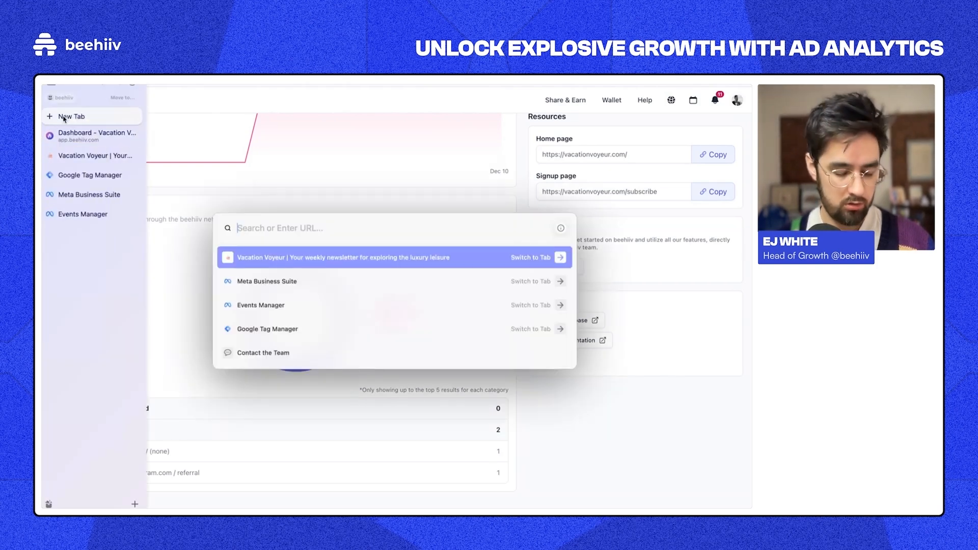
text(ana)
key(Return)
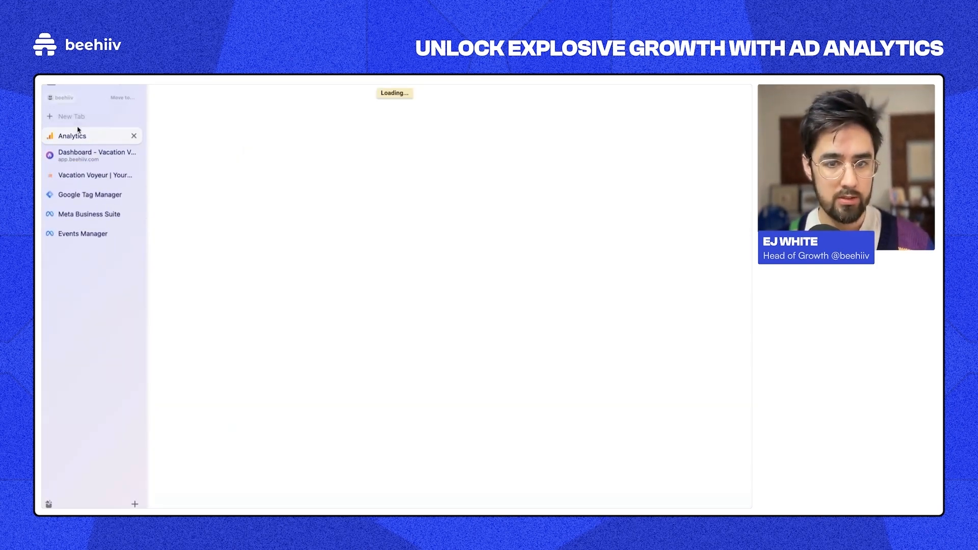
Step: Select the beehiiv analytics account, close the property list, and open the account switcher
click(130, 100)
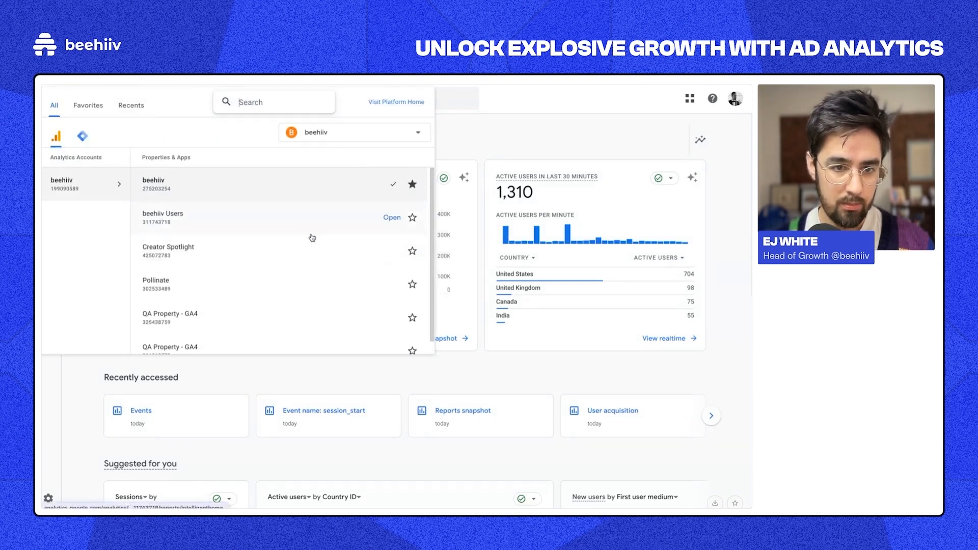
click(122, 174)
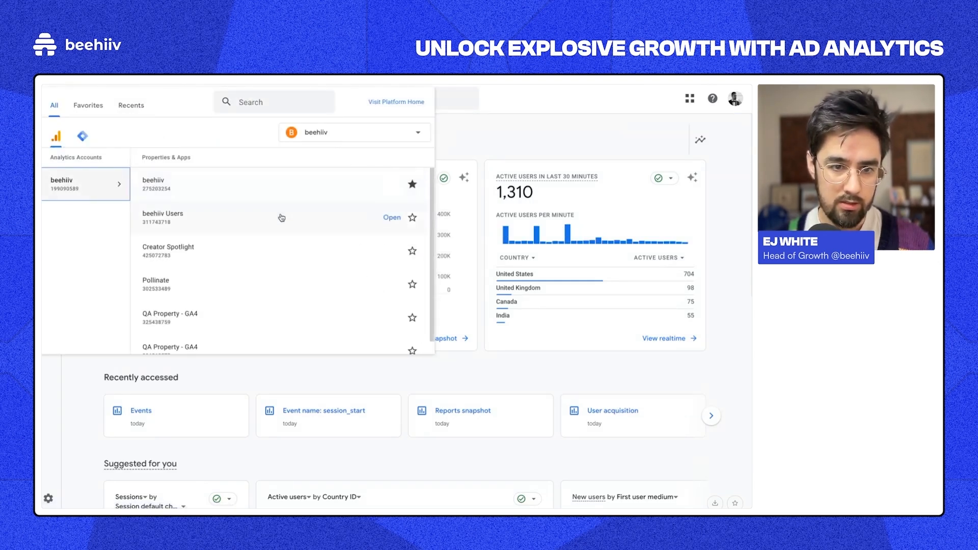
scroll(275, 223, down, 1)
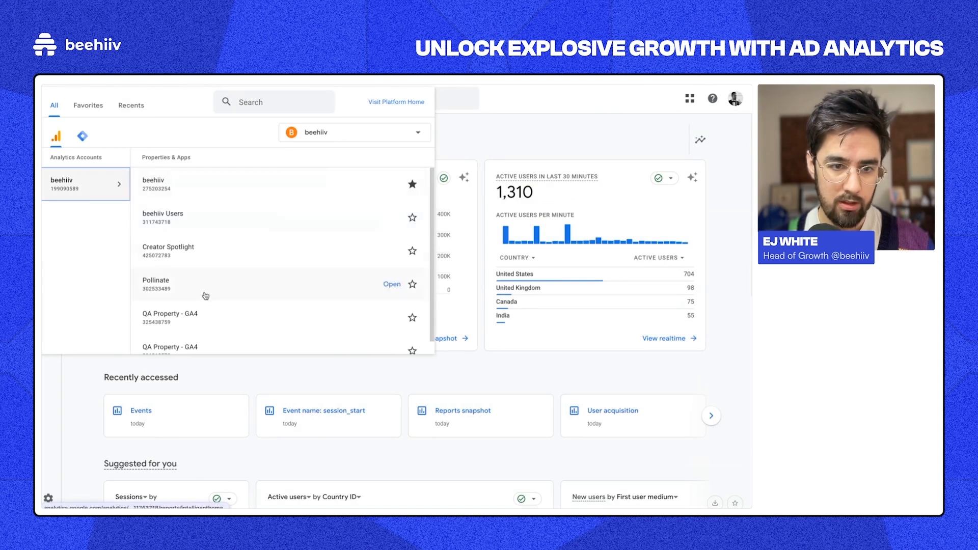
click(666, 123)
click(736, 98)
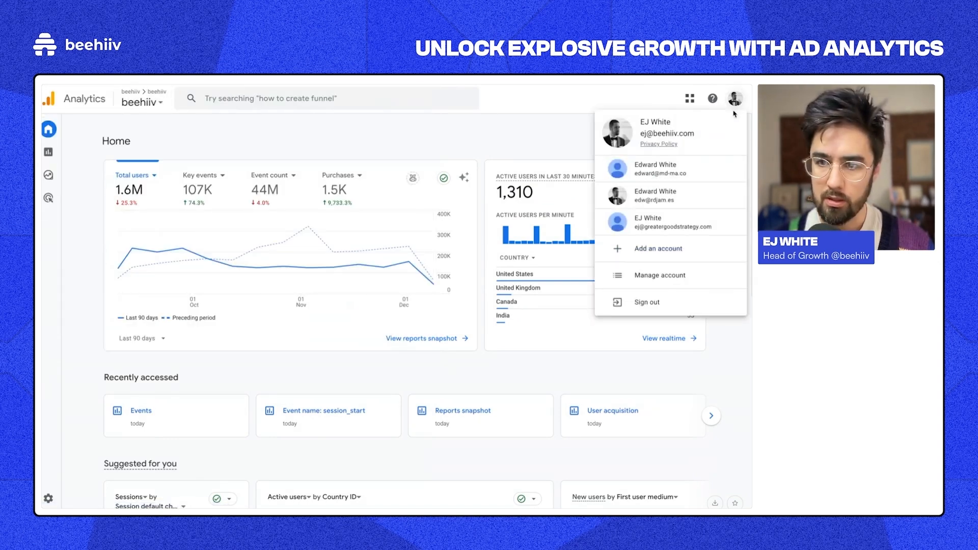
Step: Switch Google accounts, open the Vacation Voyeur property, dismiss Benchmarking, and go to Reports
click(656, 191)
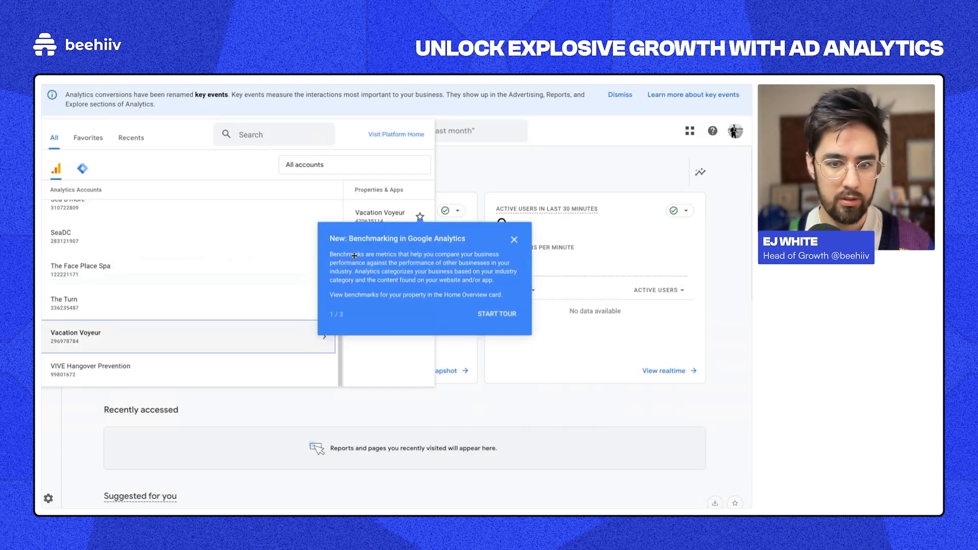
click(386, 208)
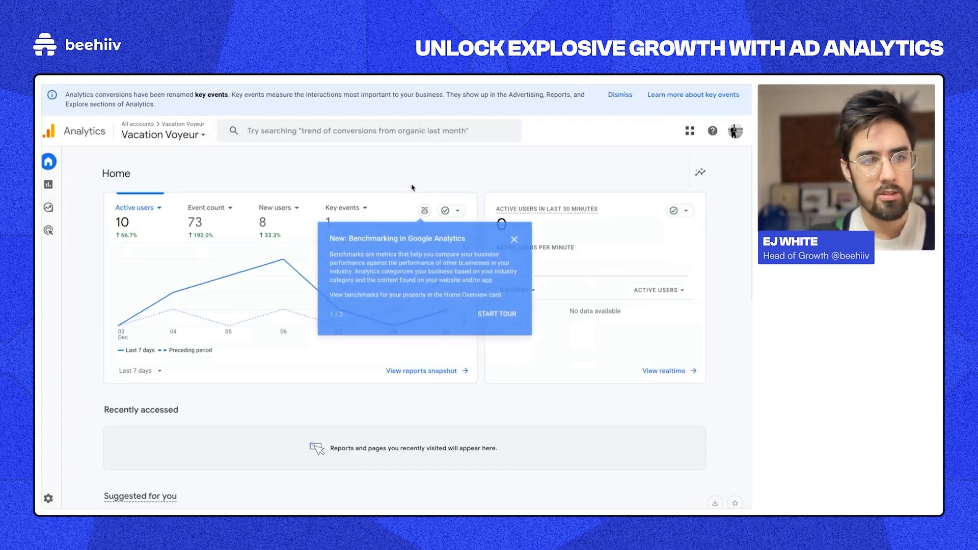
click(276, 216)
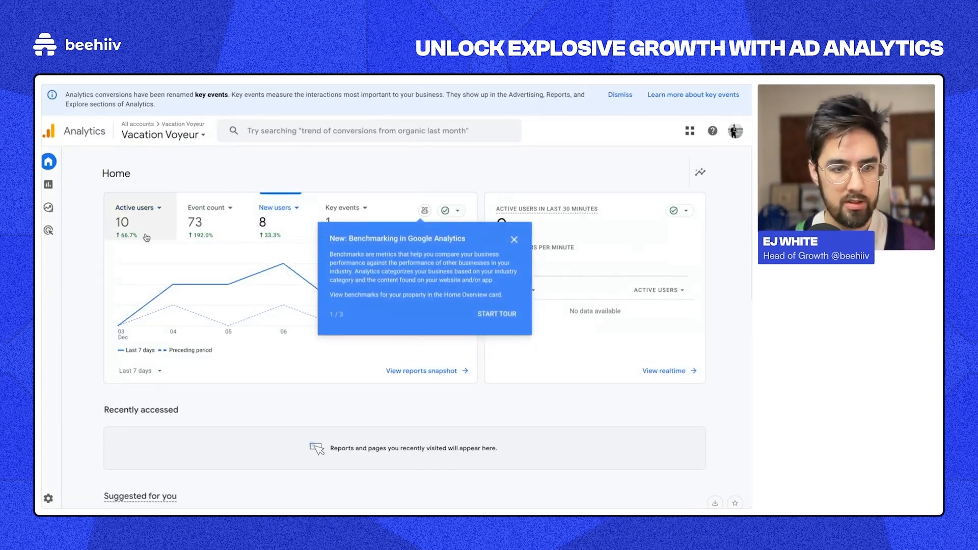
click(514, 240)
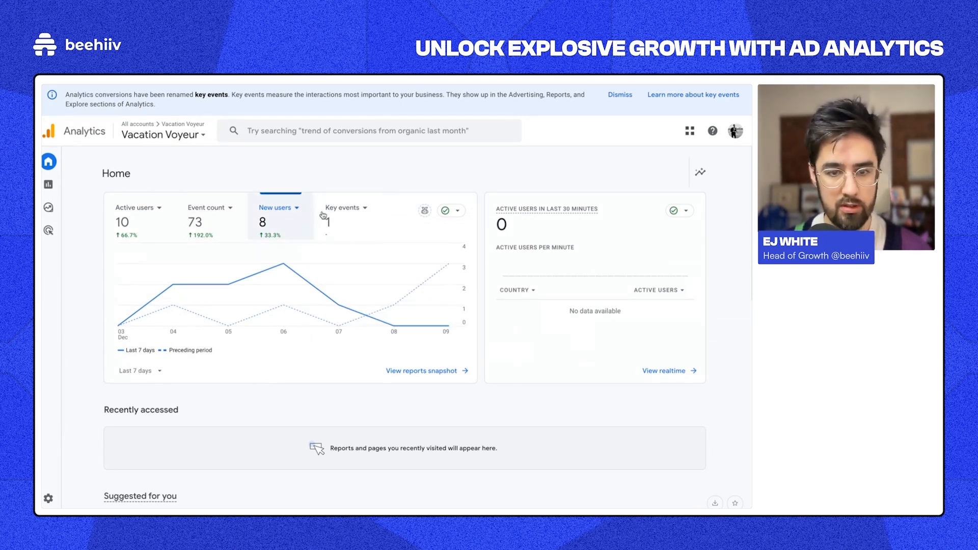
click(76, 184)
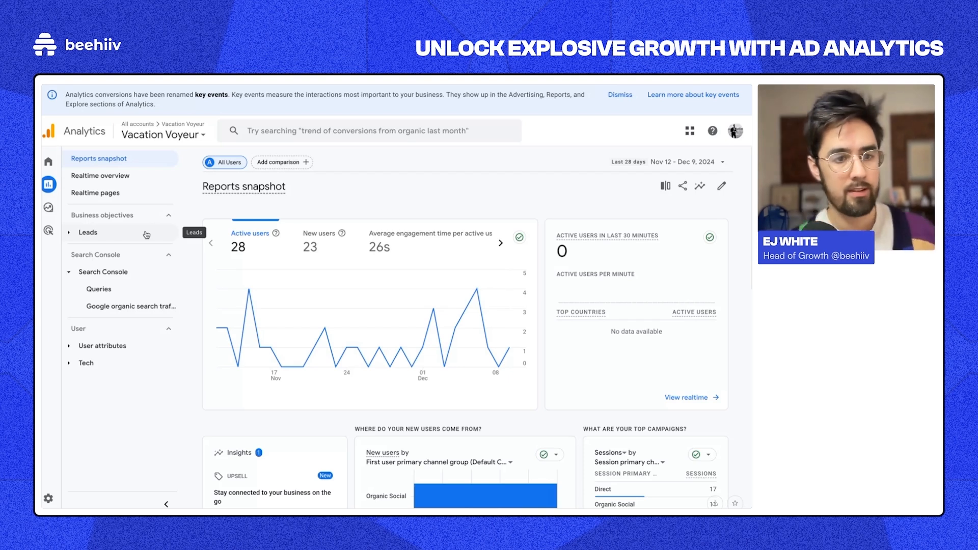
Step: Open the Leads > User acquisition report from Reports
click(45, 162)
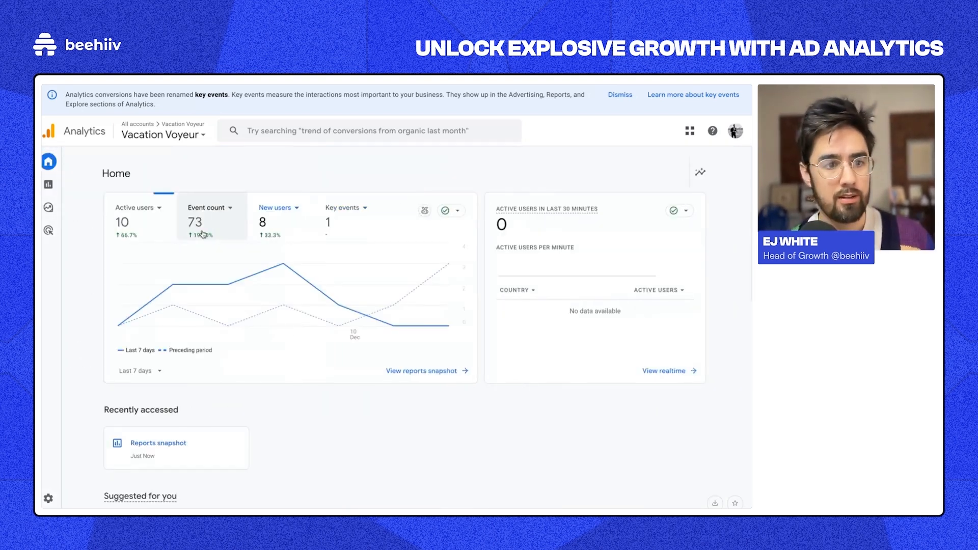
click(55, 187)
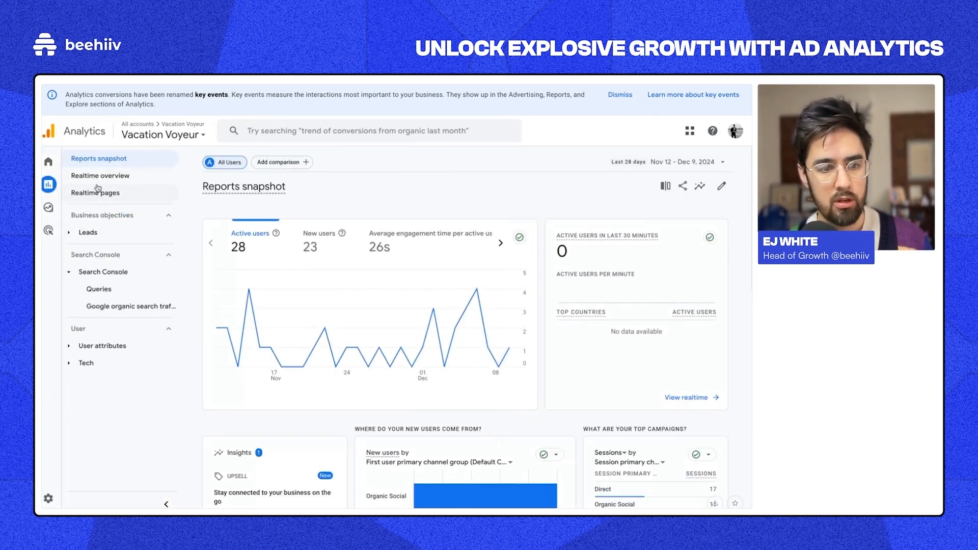
click(104, 234)
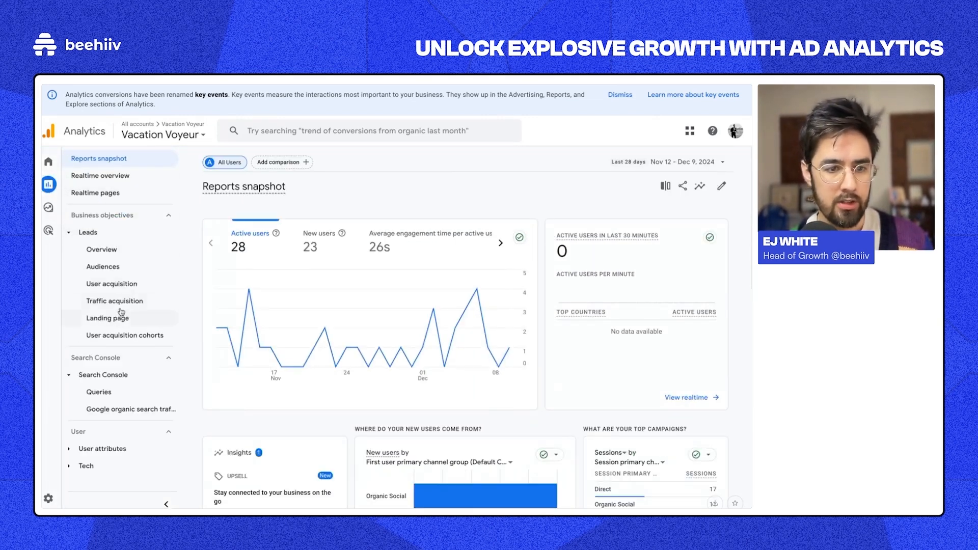
click(125, 283)
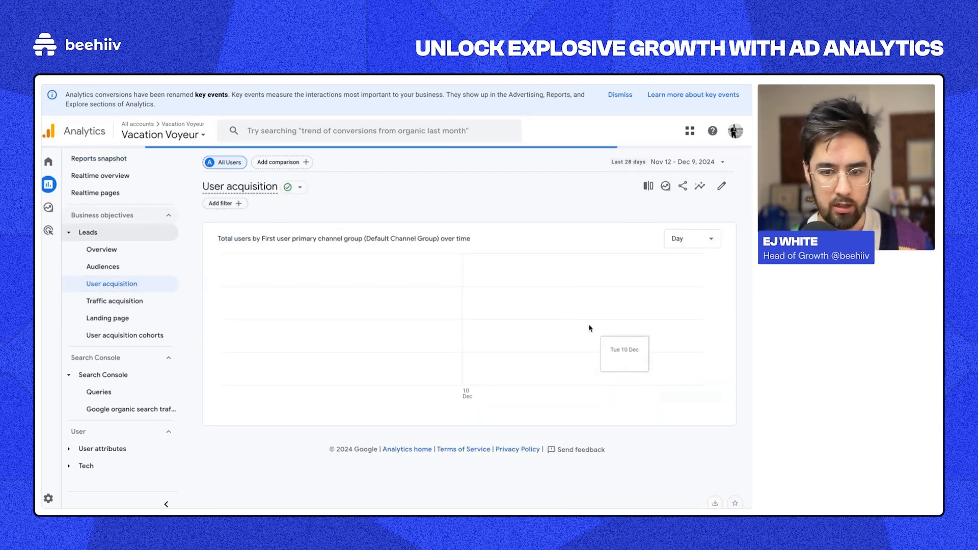
scroll(580, 481, down, 3)
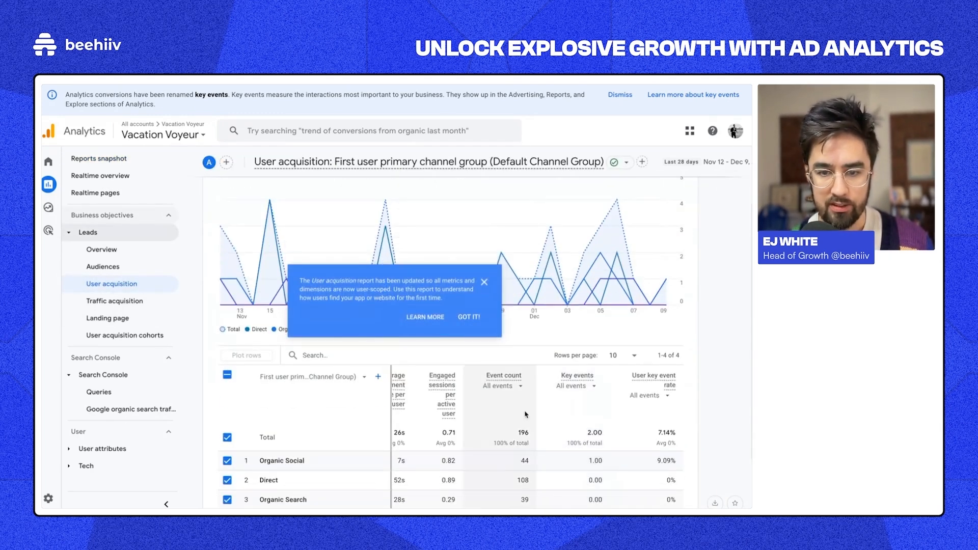
Step: Dismiss the update notice and limit the Event count column to sign_up events
click(507, 386)
scroll(252, 336, down, 1)
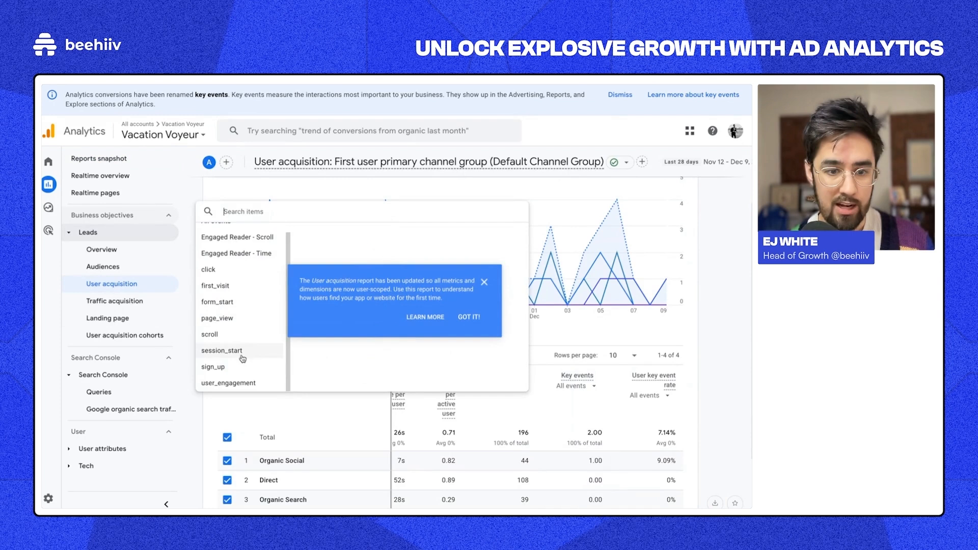
click(455, 326)
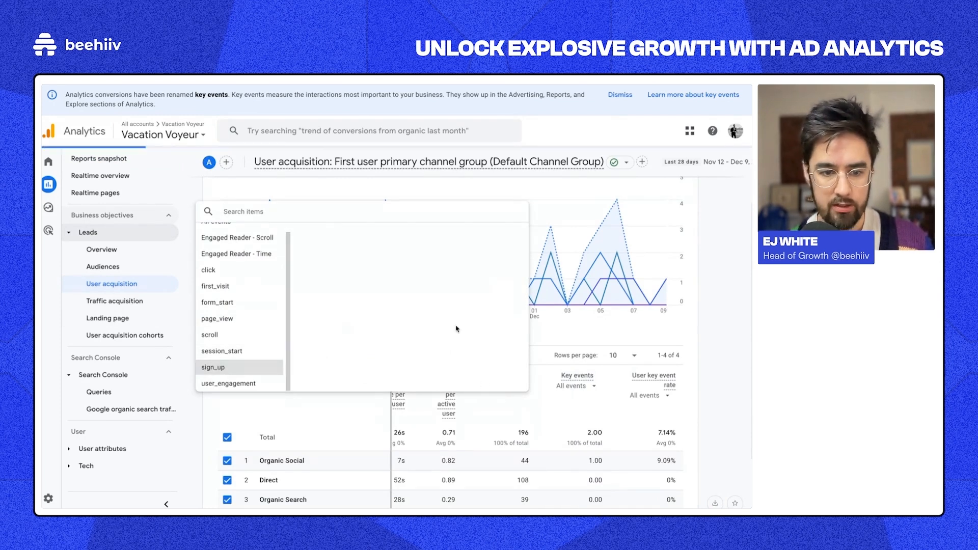
click(217, 367)
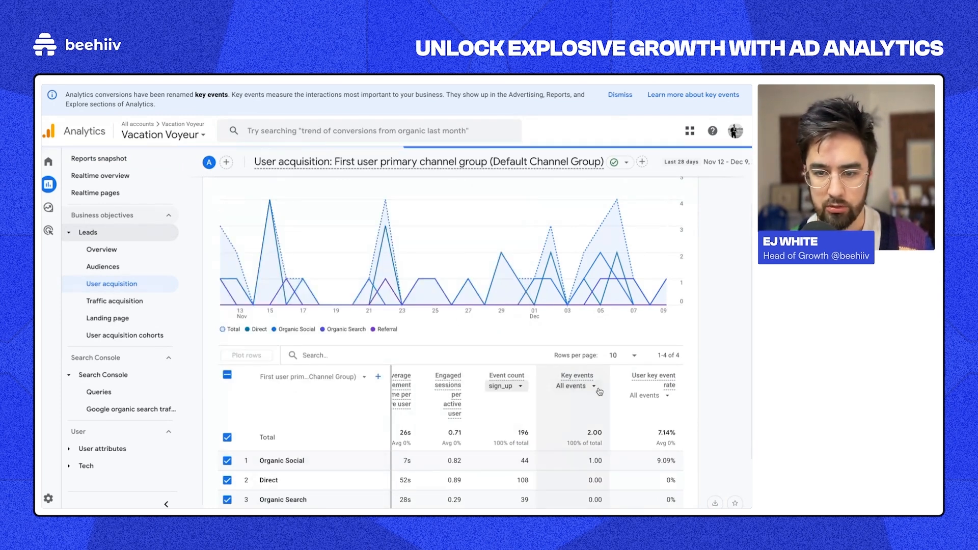
scroll(597, 392, up, 3)
mouse_move(50, 232)
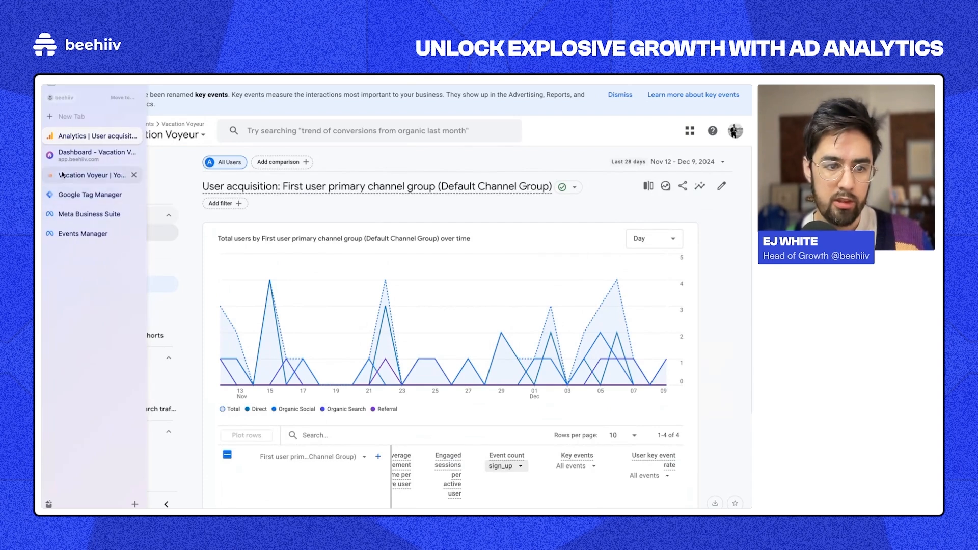
click(61, 233)
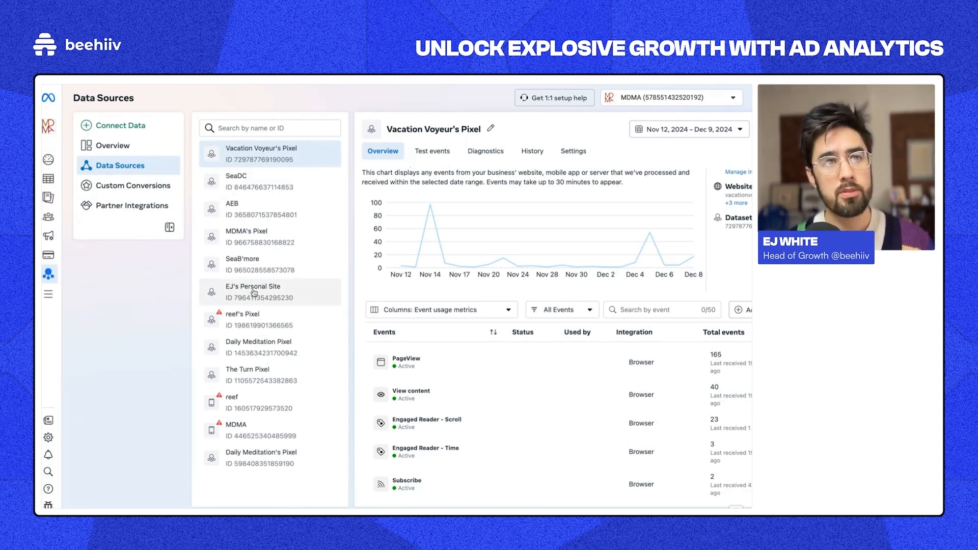
mouse_move(53, 260)
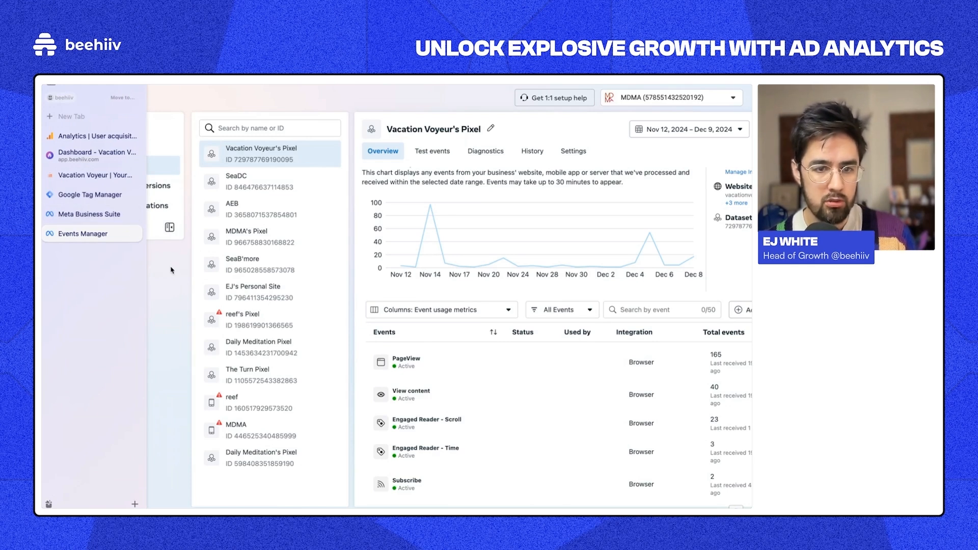
Step: Go to the beehiiv tab and open the Website Builder's Settings
mouse_move(46, 137)
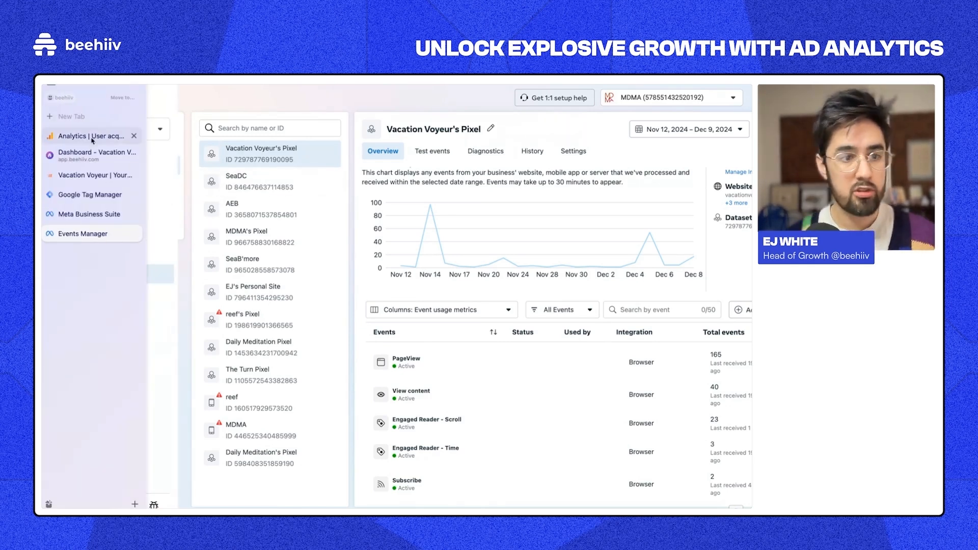
click(89, 163)
scroll(76, 130, up, 5)
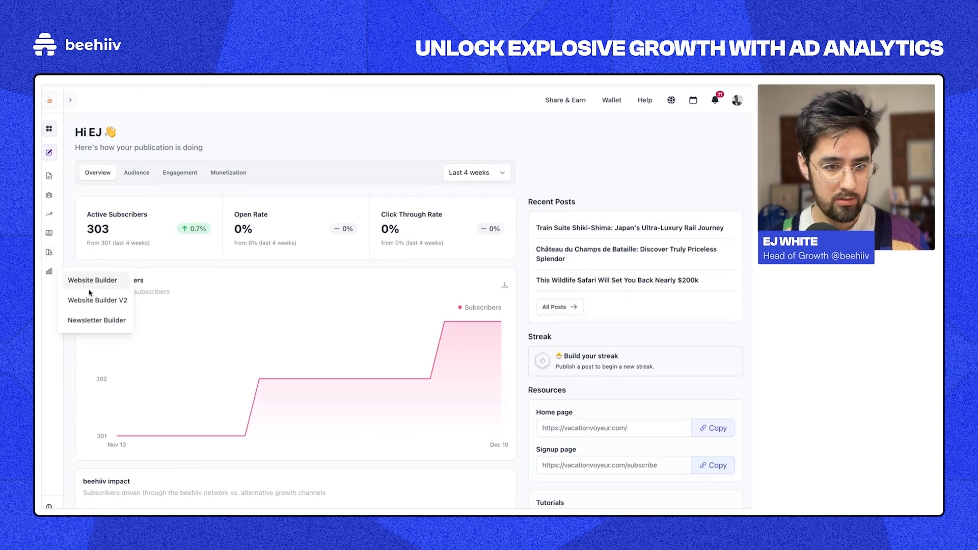
click(87, 284)
click(185, 104)
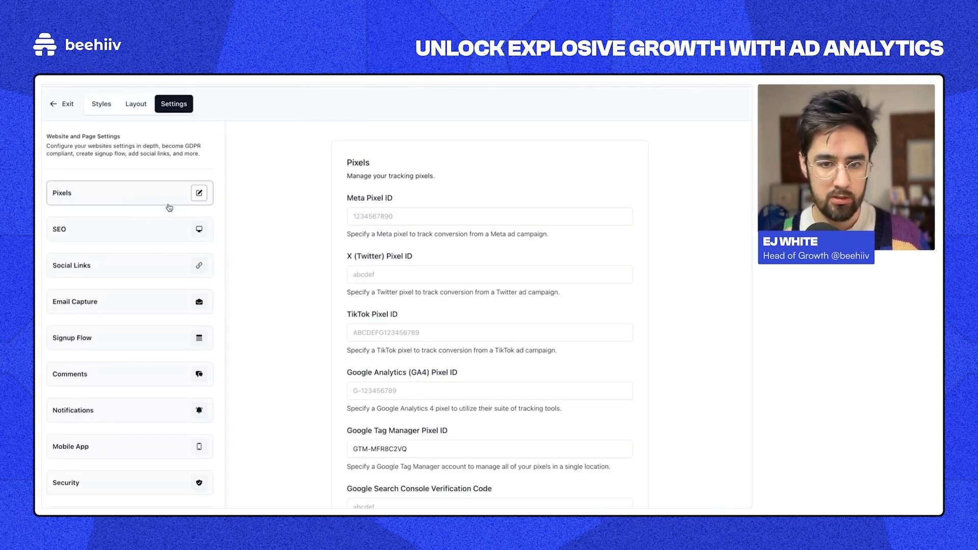
scroll(378, 301, down, 1)
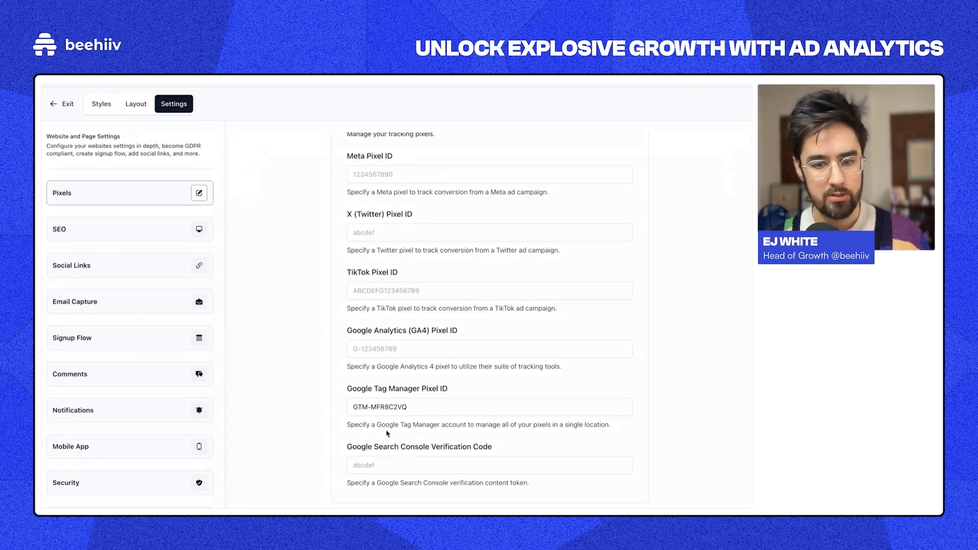
Step: Select the filled Google Tag Manager ID, then focus the empty Meta Pixel ID field
click(379, 407)
triple_click(379, 407)
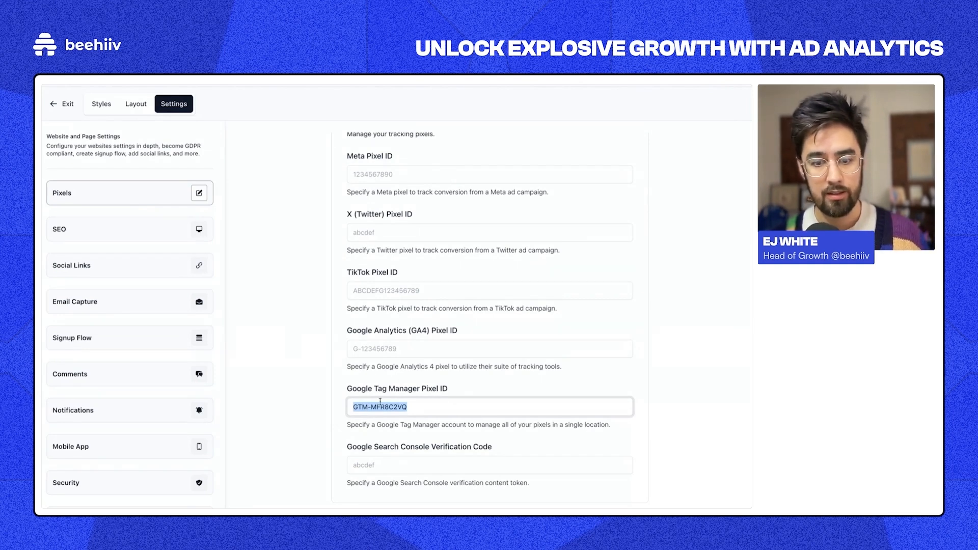
click(374, 180)
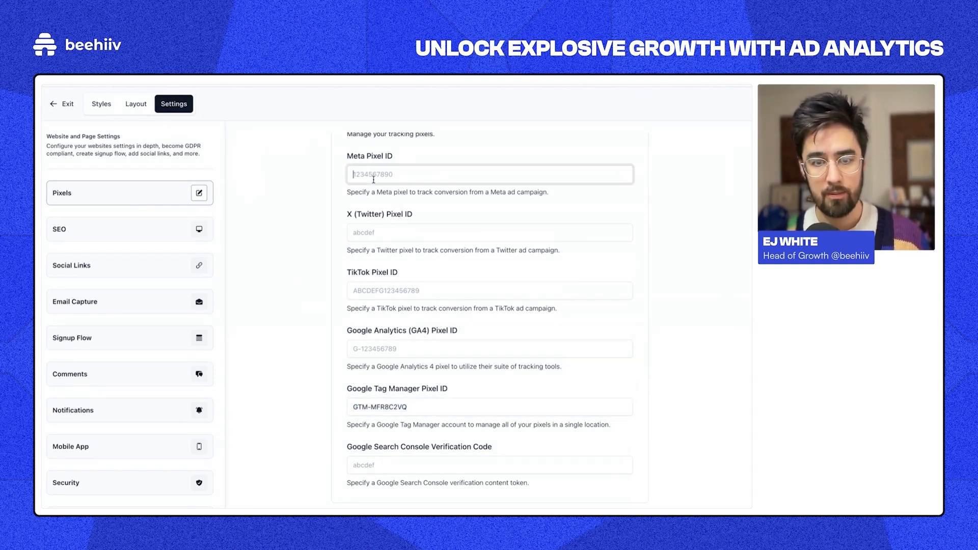
Step: Copy the Vacation Voyeur pixel's dataset ID from the Events Manager overview
mouse_move(43, 176)
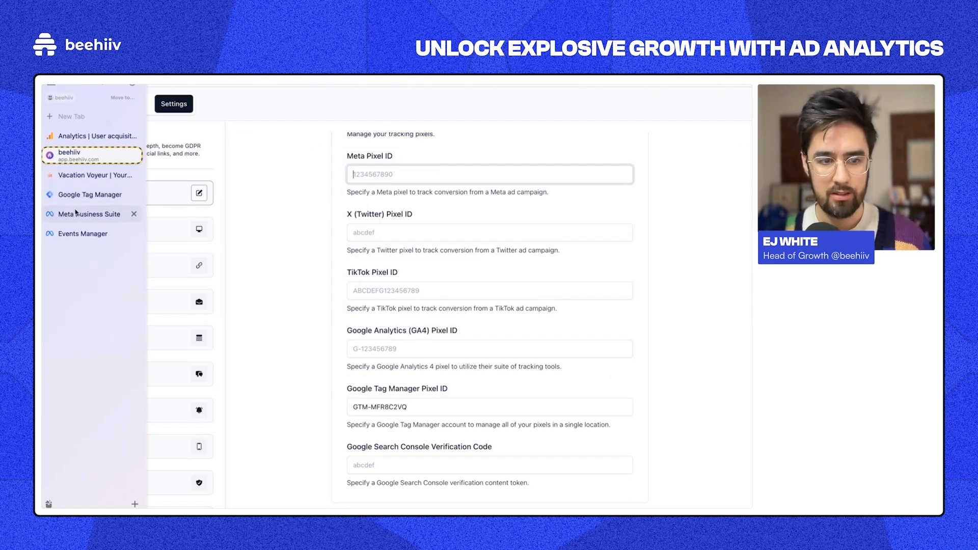
click(77, 232)
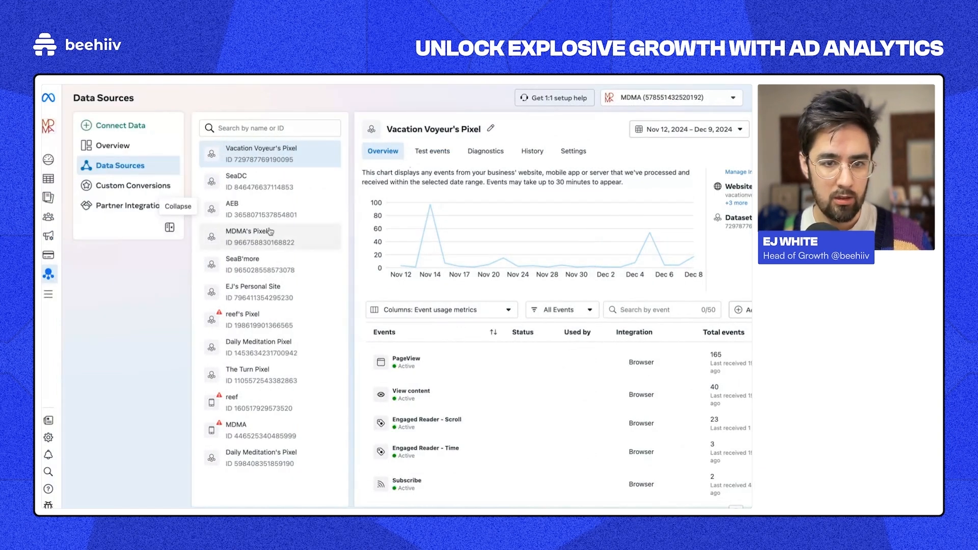
scroll(308, 163, right, 2)
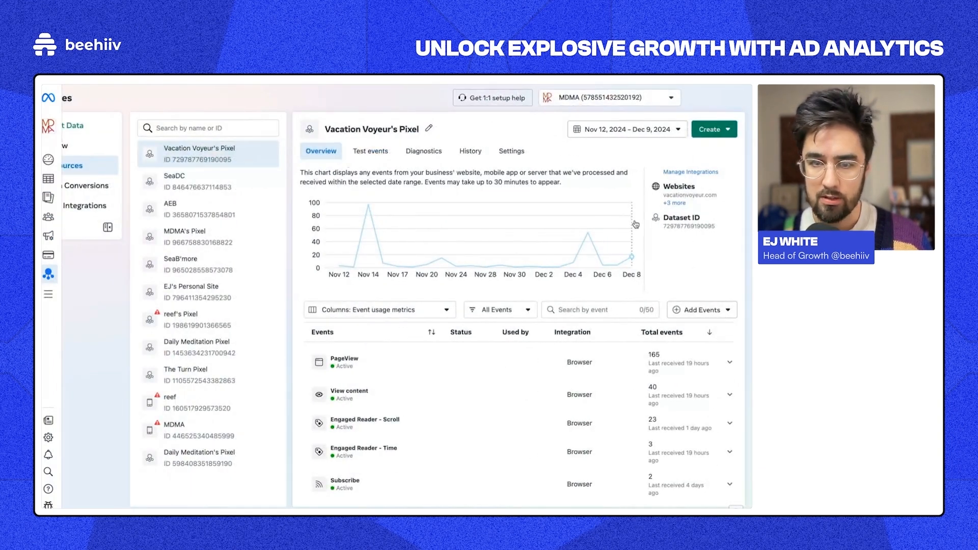
click(707, 231)
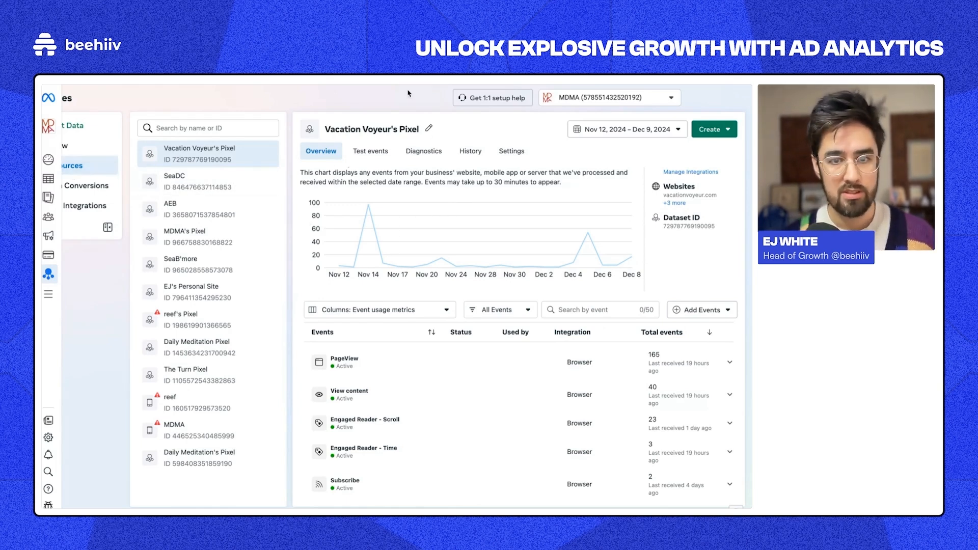
scroll(154, 220, left, 2)
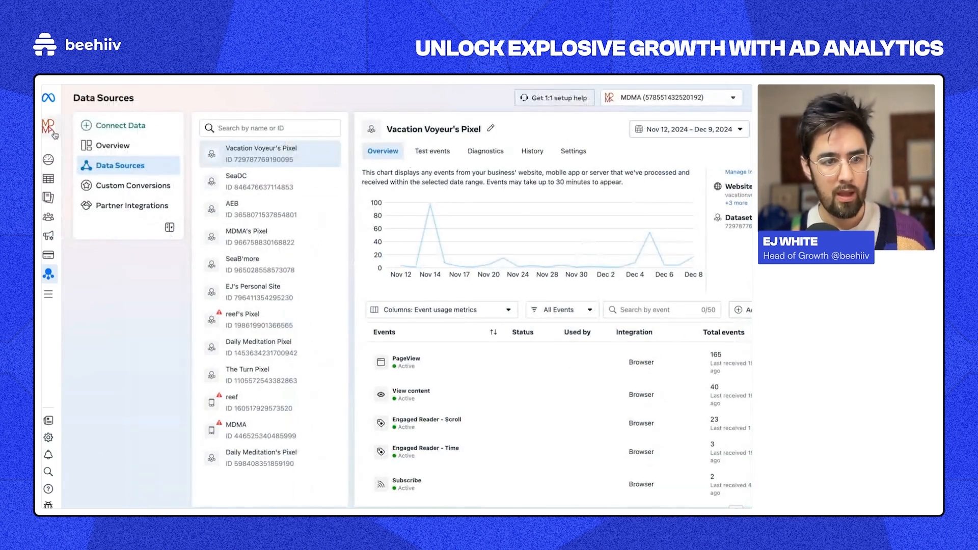
Step: Browse the full list of Meta tools, then return to beehiiv's Pixels settings
mouse_move(124, 189)
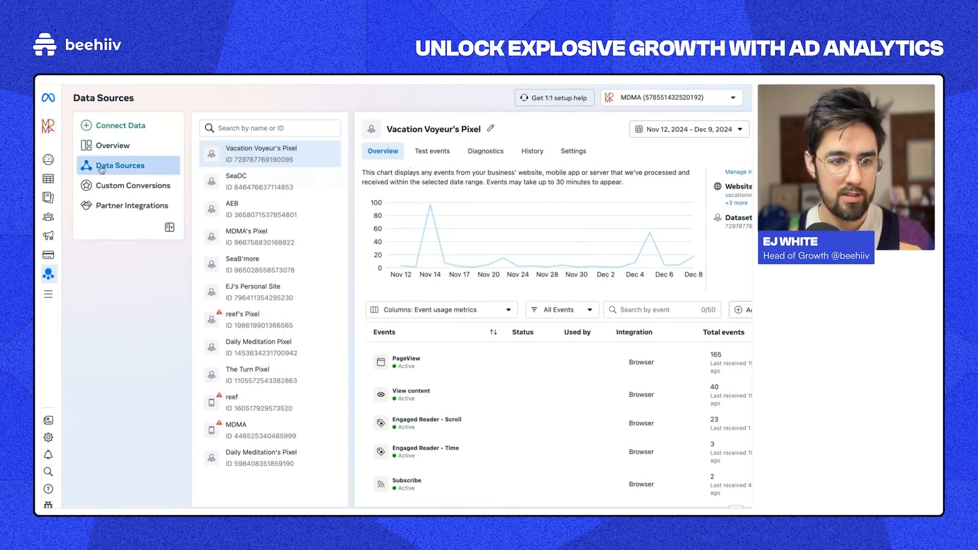
click(57, 294)
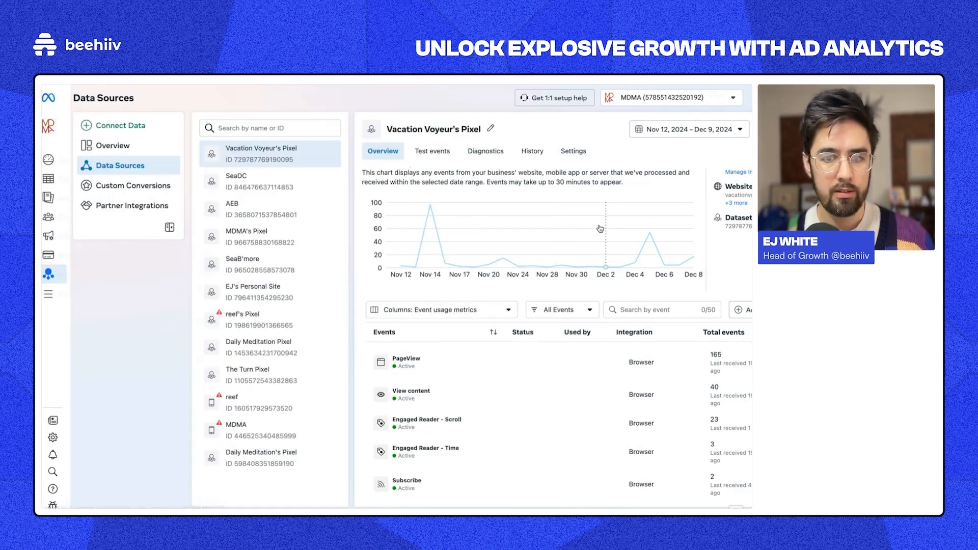
scroll(260, 174, right, 1)
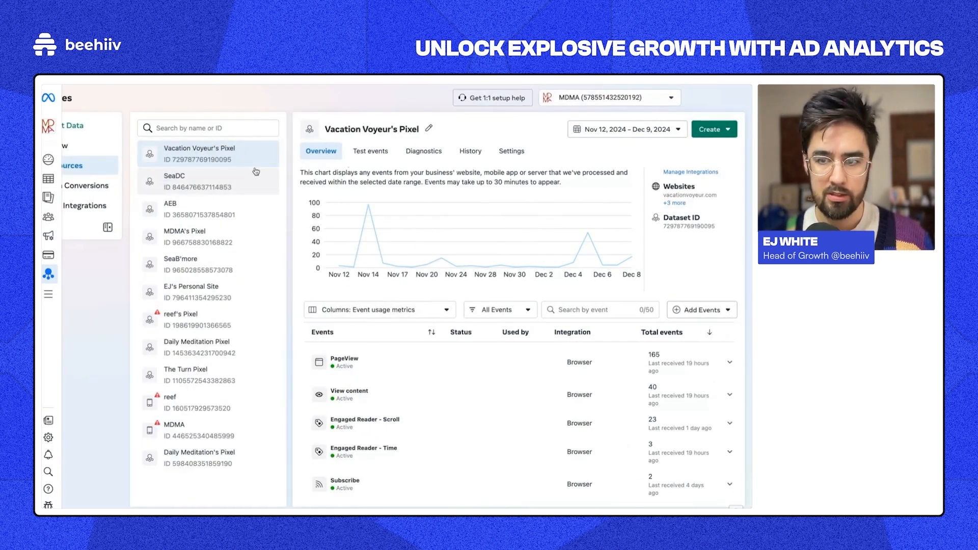
scroll(258, 172, left, 1)
scroll(321, 173, right, 1)
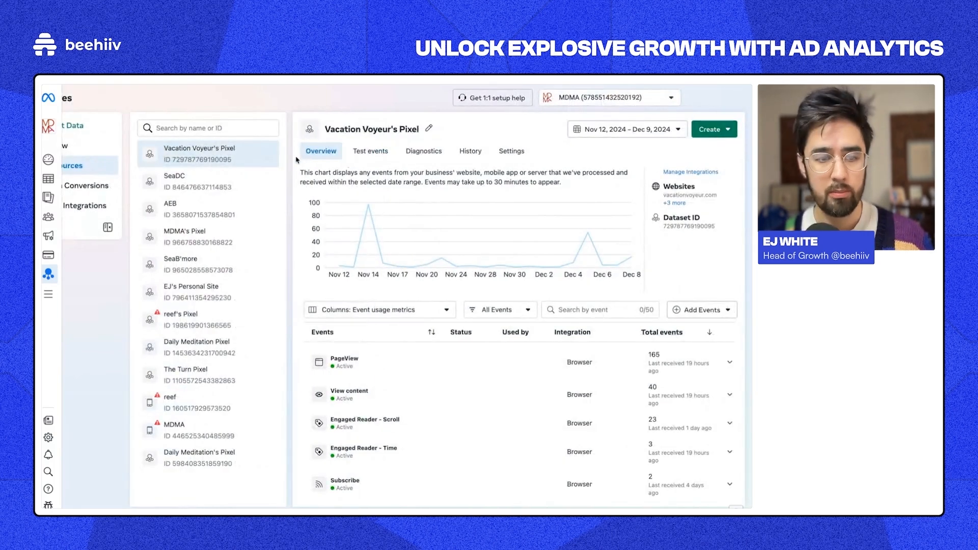
scroll(495, 166, left, 1)
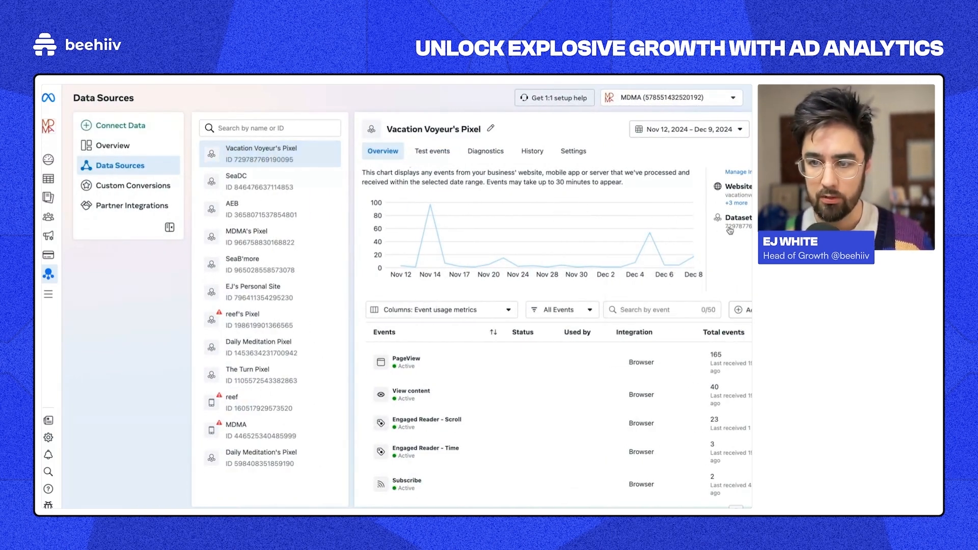
mouse_move(47, 188)
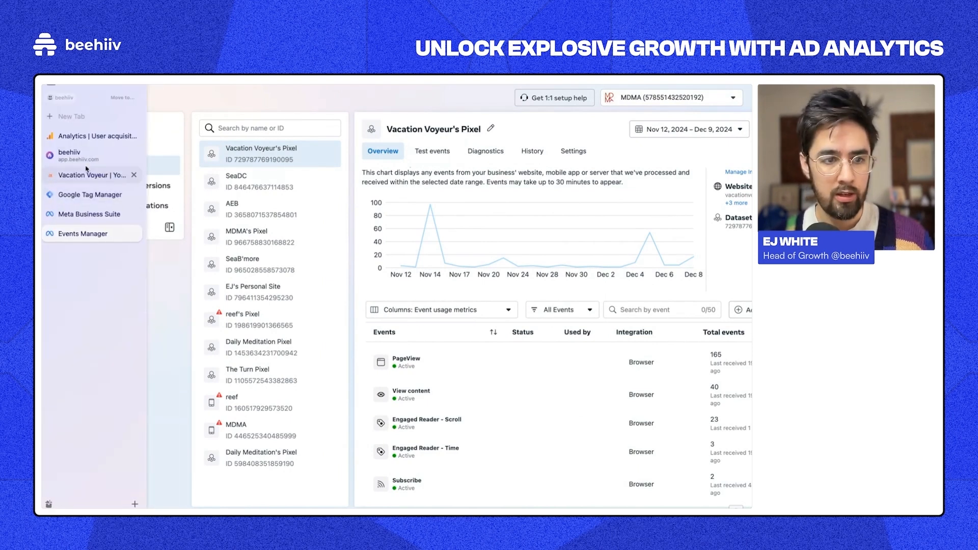
click(69, 155)
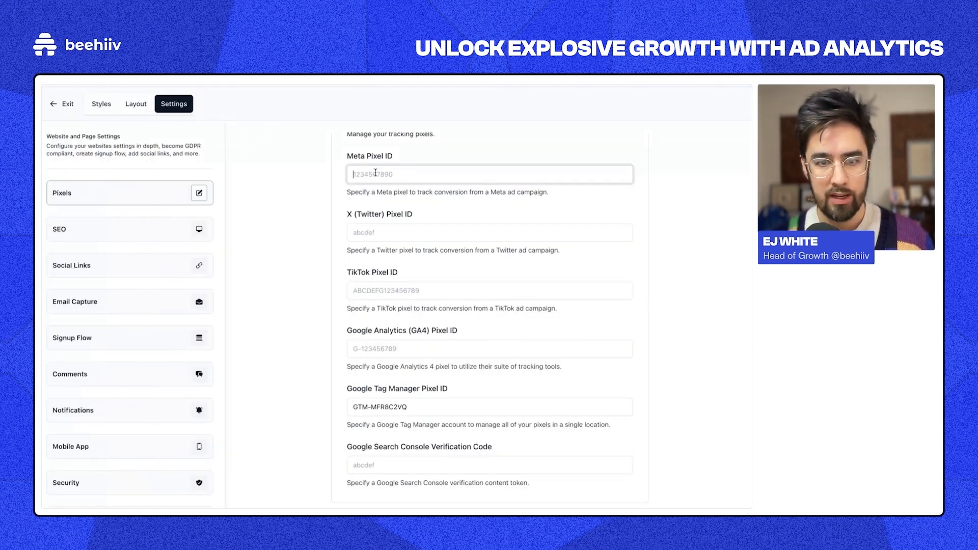
Step: Paste Vacation Voyeur's copied pixel ID into beehiiv's Meta Pixel ID field and commit it
key(ctrl+v)
click(314, 168)
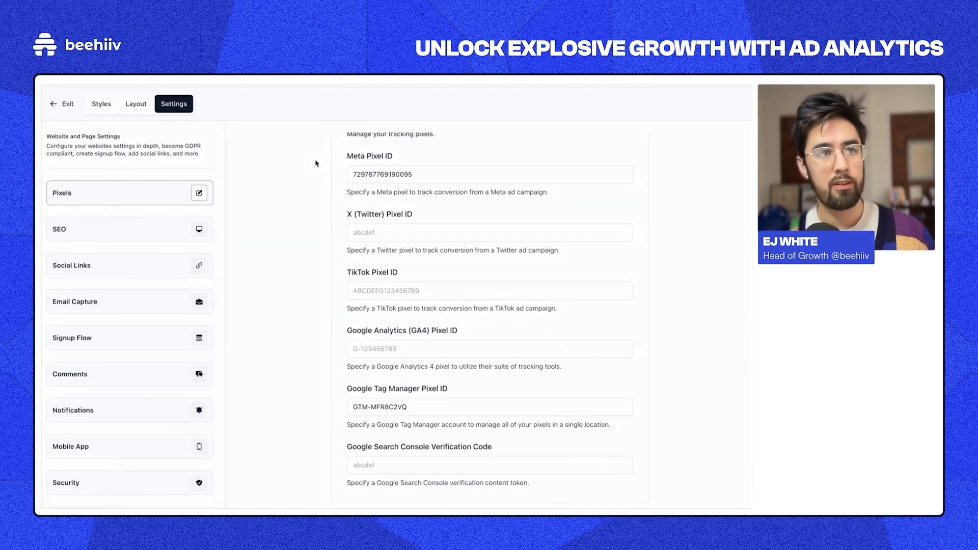
mouse_move(44, 204)
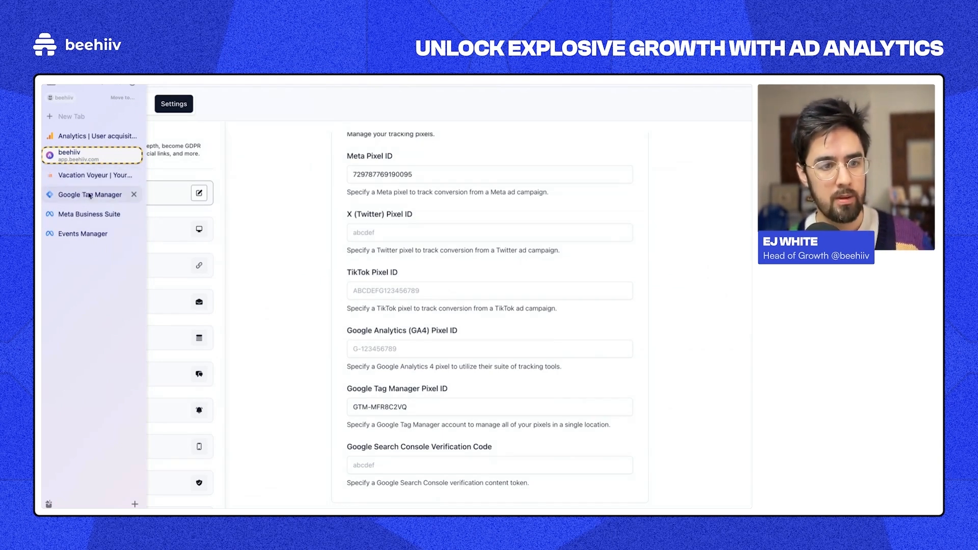
Step: In Google Analytics, open the Vacation Voyeur web stream details under Admin > Data streams
click(91, 136)
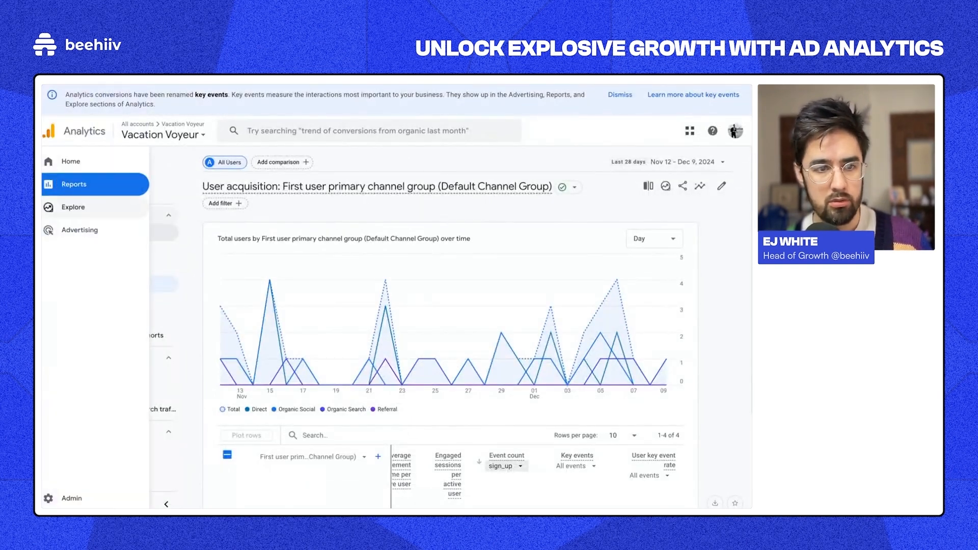
mouse_move(118, 108)
key(super+l)
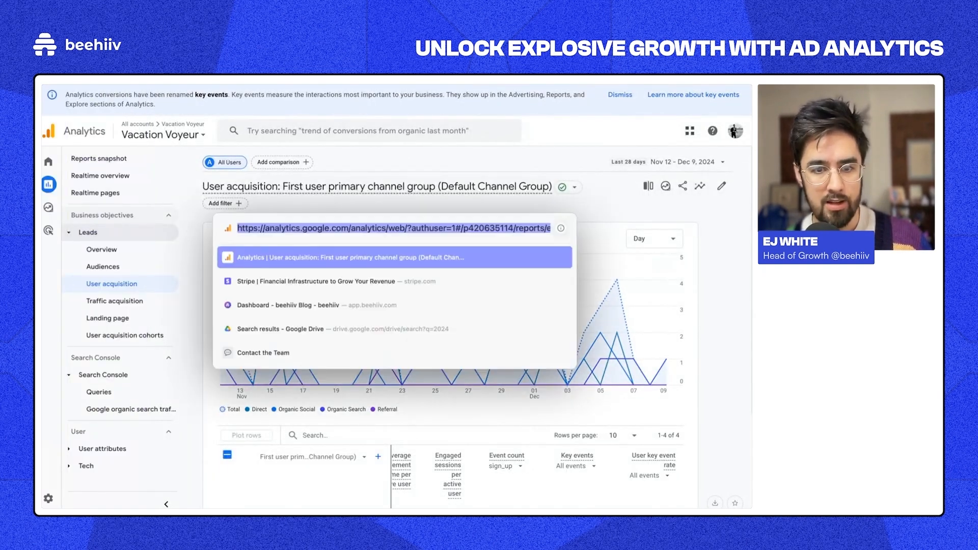
key(Escape)
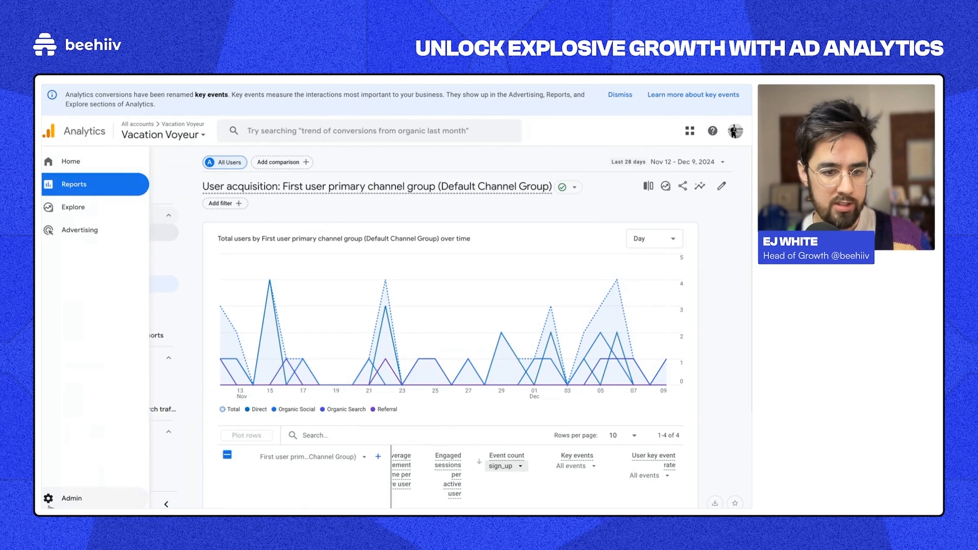
click(48, 499)
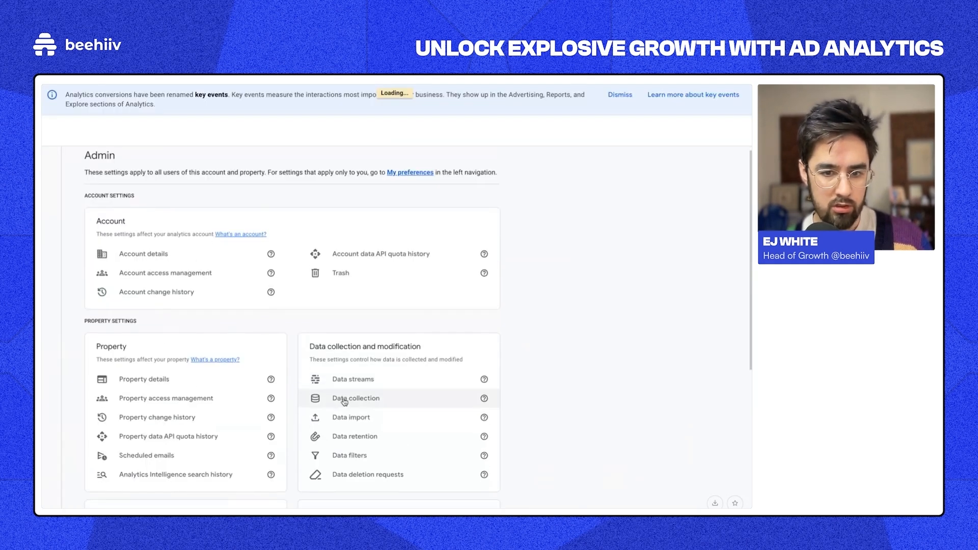
click(350, 383)
click(475, 218)
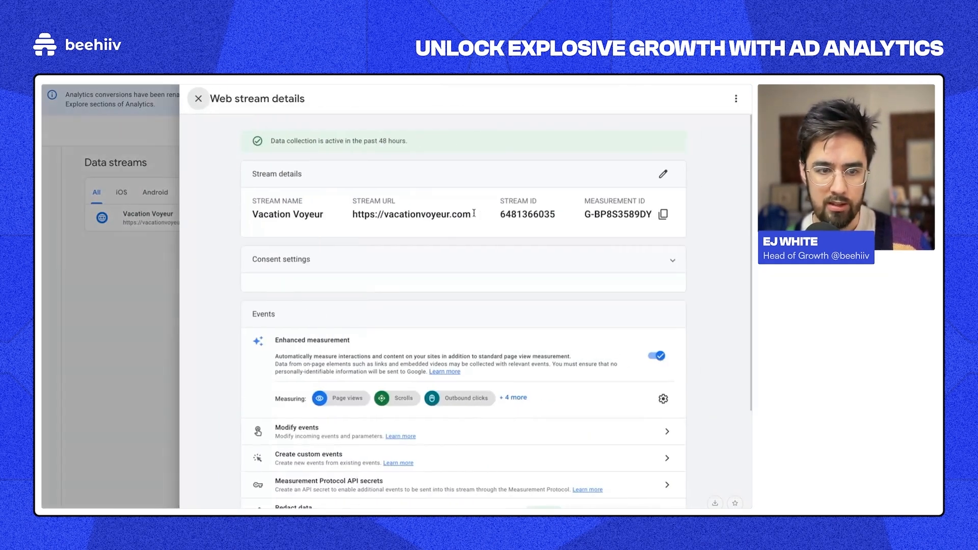
click(107, 273)
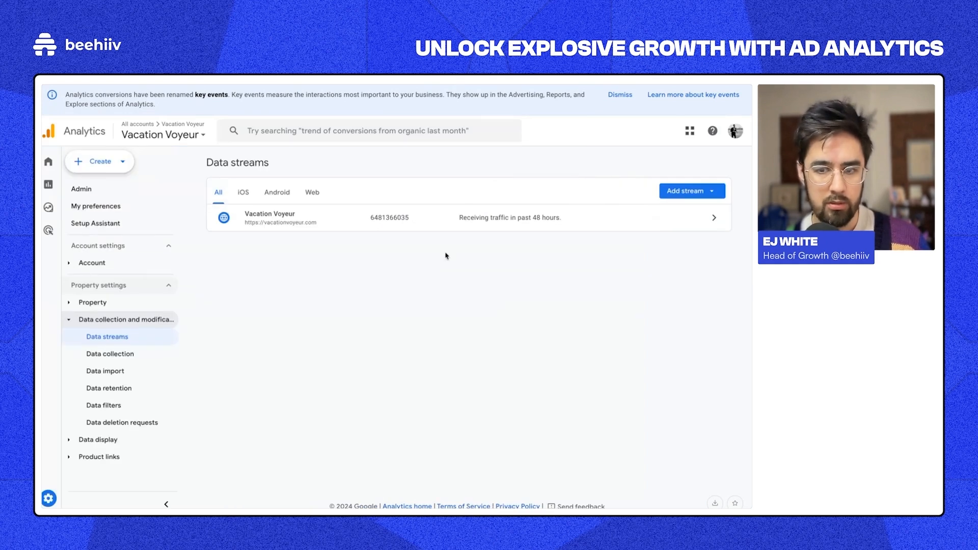
click(431, 219)
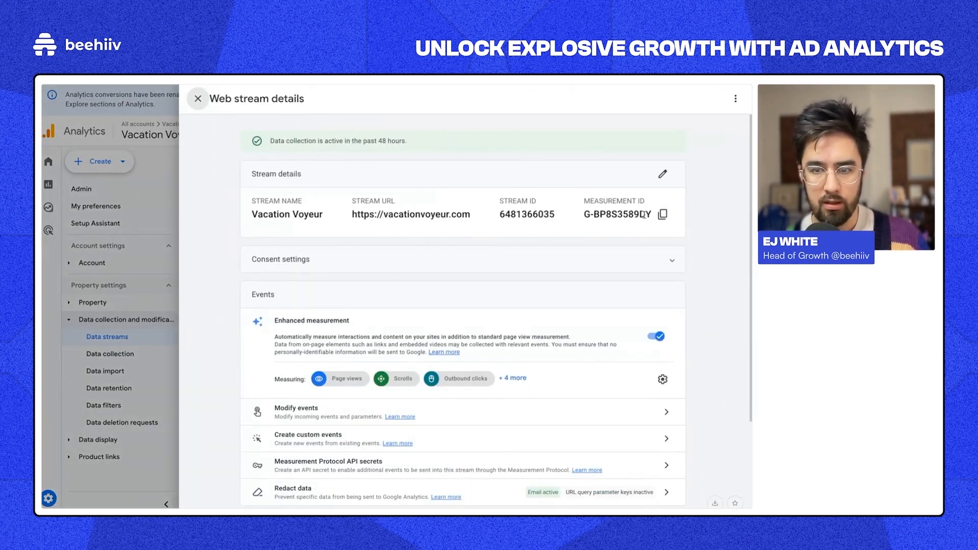
Step: Copy the Vacation Voyeur stream's Measurement ID
click(662, 214)
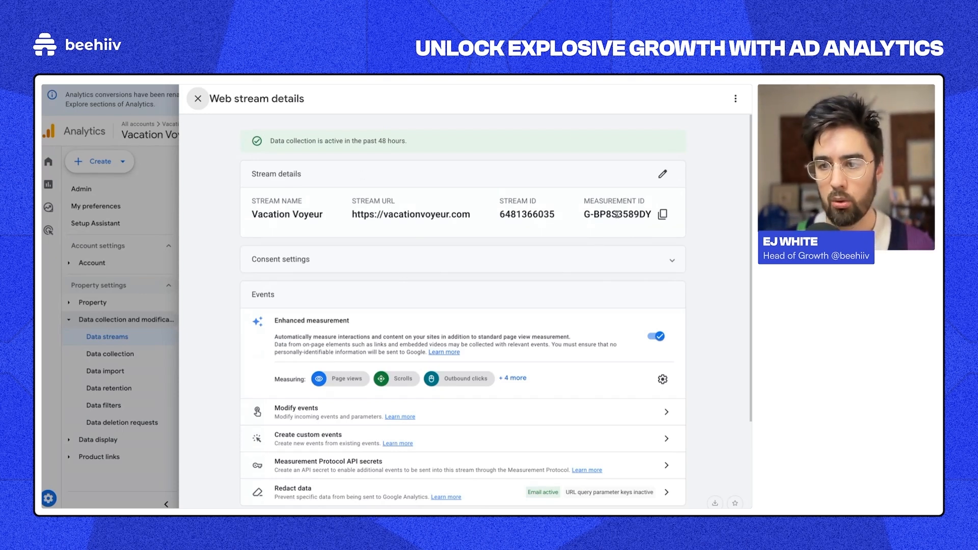
click(663, 214)
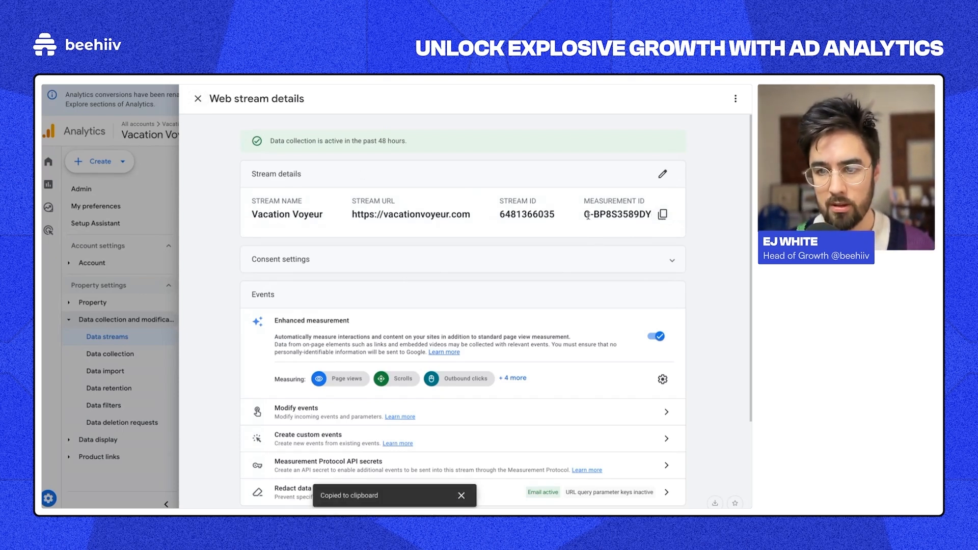
drag(587, 215, 641, 214)
triple_click(640, 213)
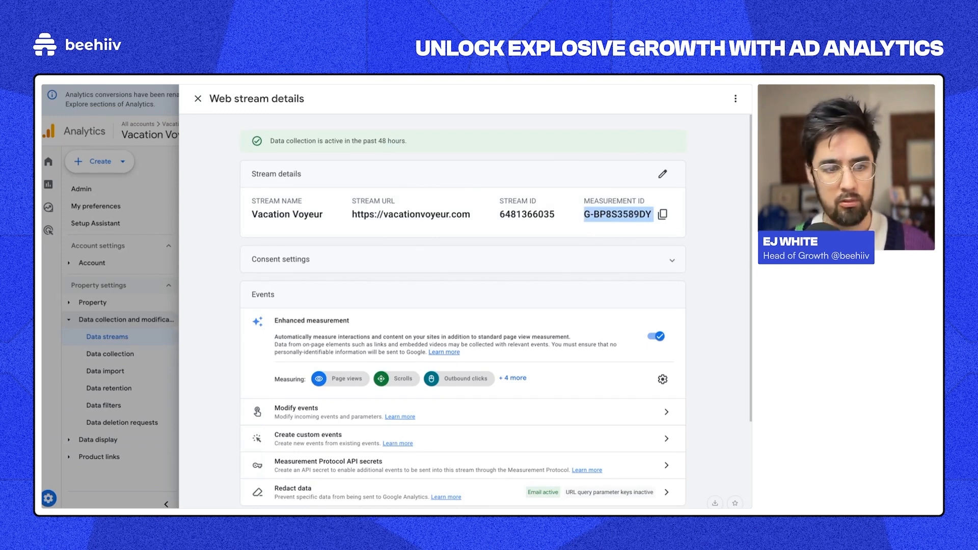
Step: Back in beehiiv, paste the copied Measurement ID into the GA4 Pixel ID field and commit it
click(72, 153)
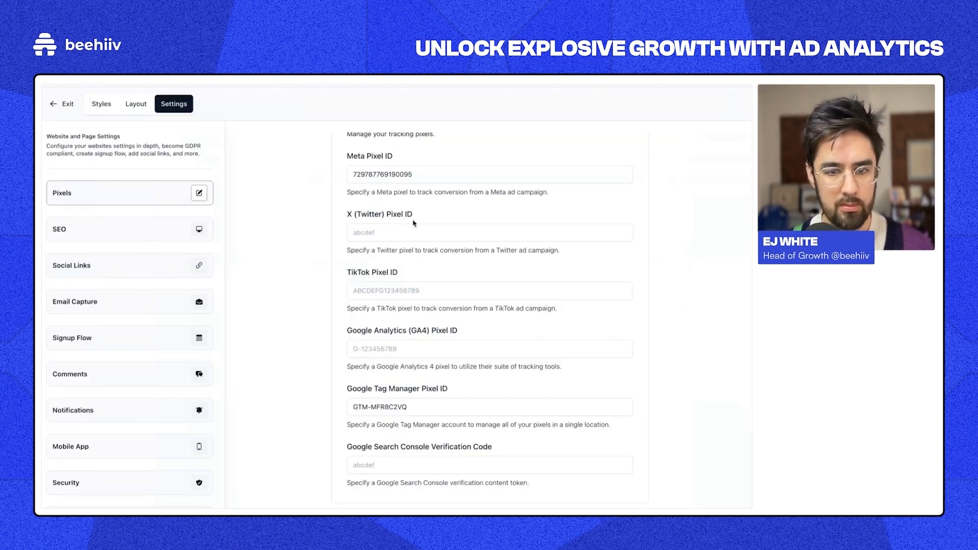
click(364, 349)
key(ctrl+v)
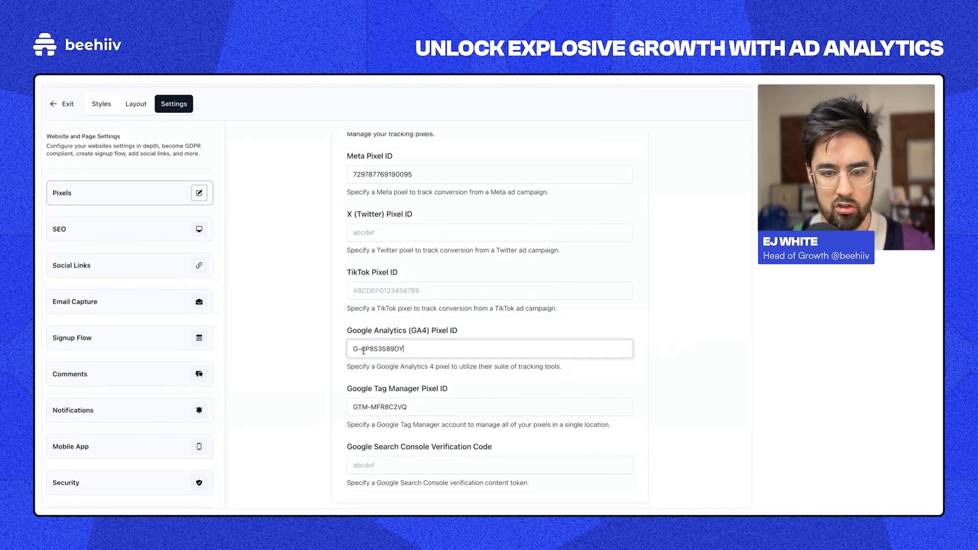
click(528, 321)
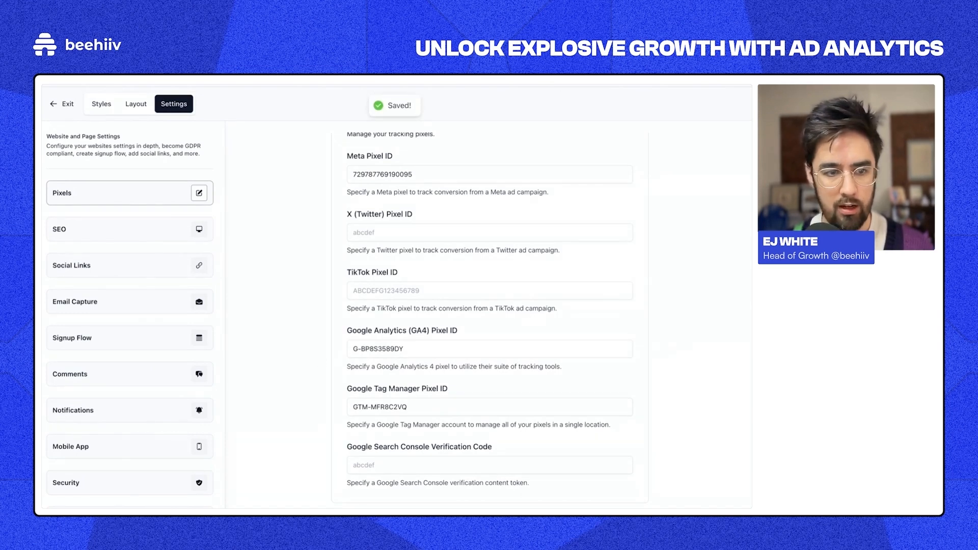
mouse_move(42, 183)
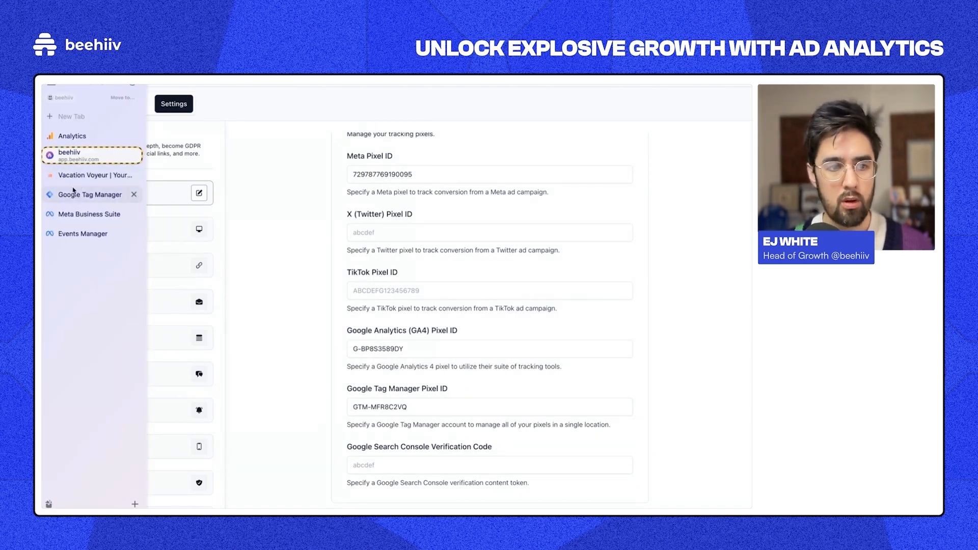
click(80, 139)
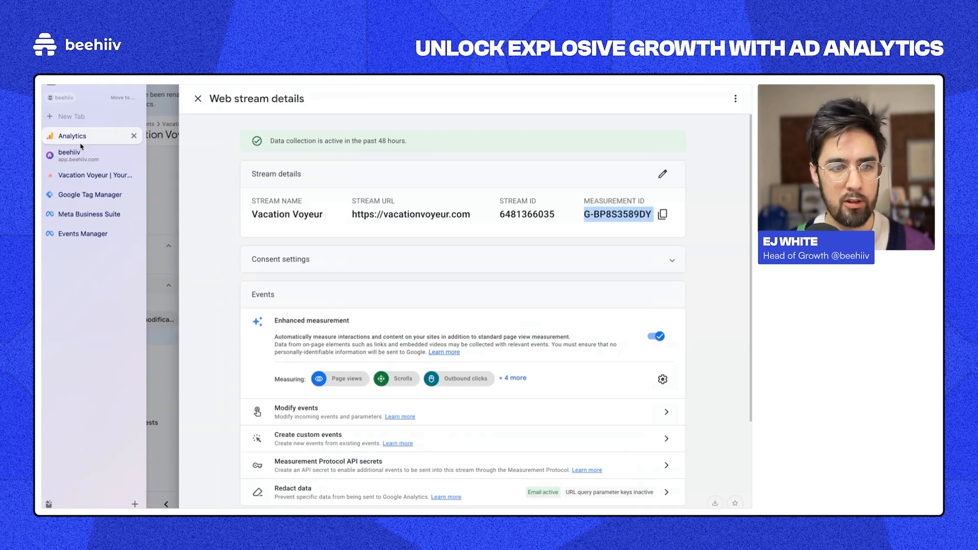
click(193, 100)
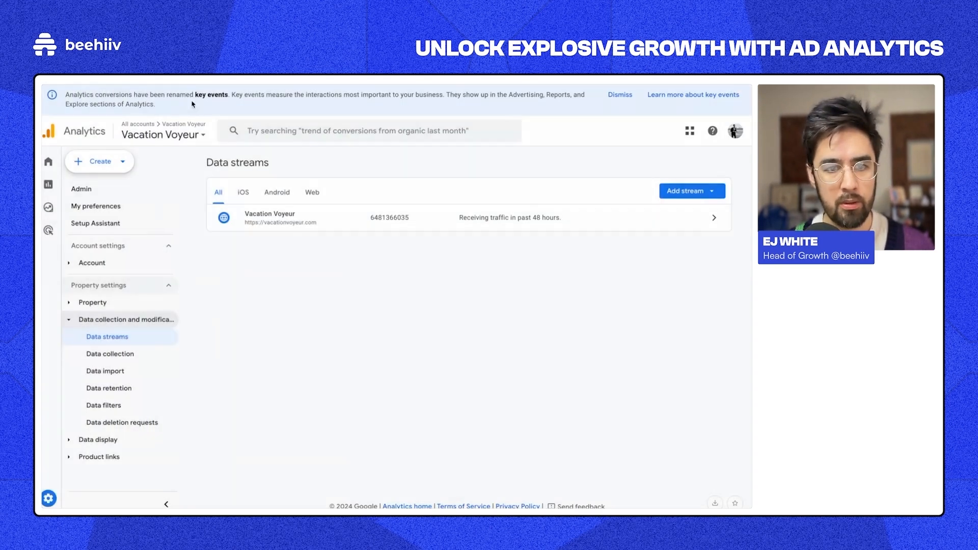
click(83, 188)
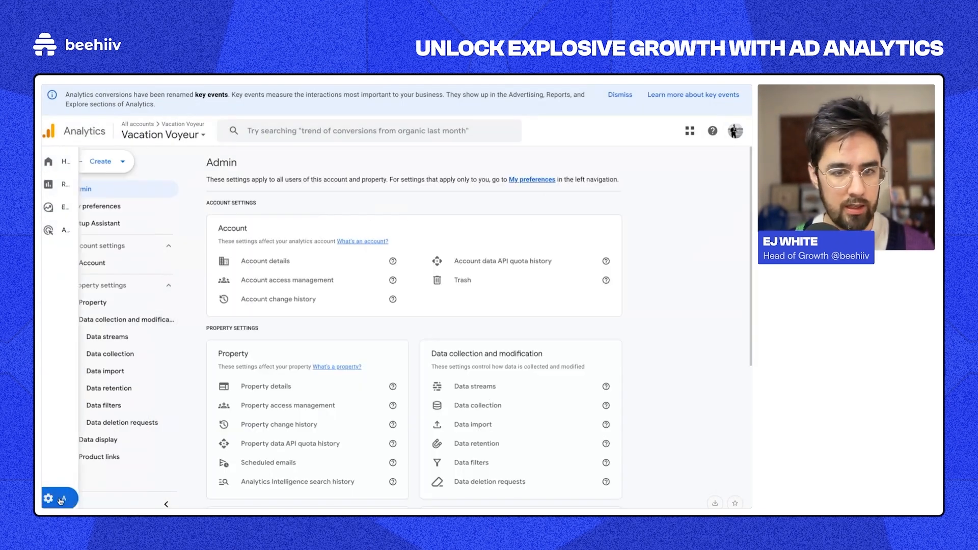
key(super+l)
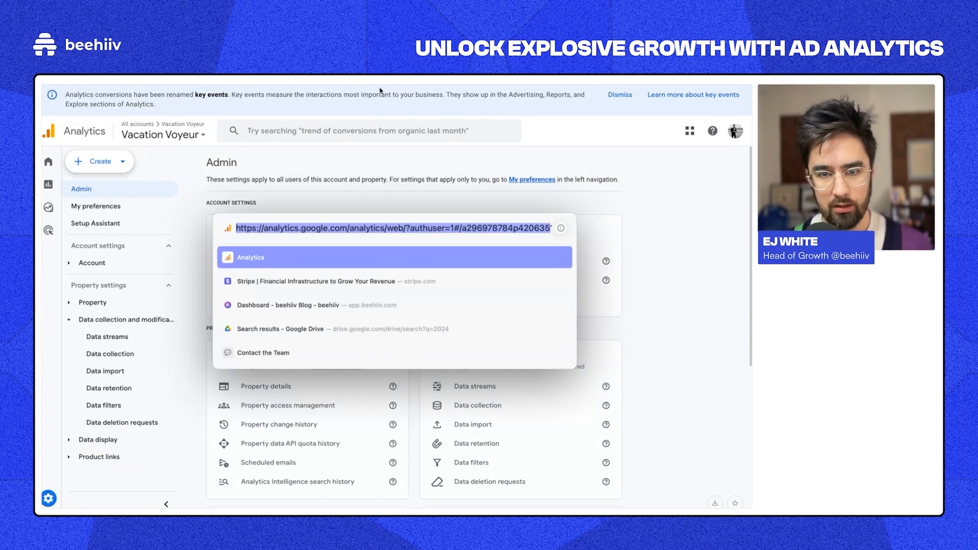
click(346, 169)
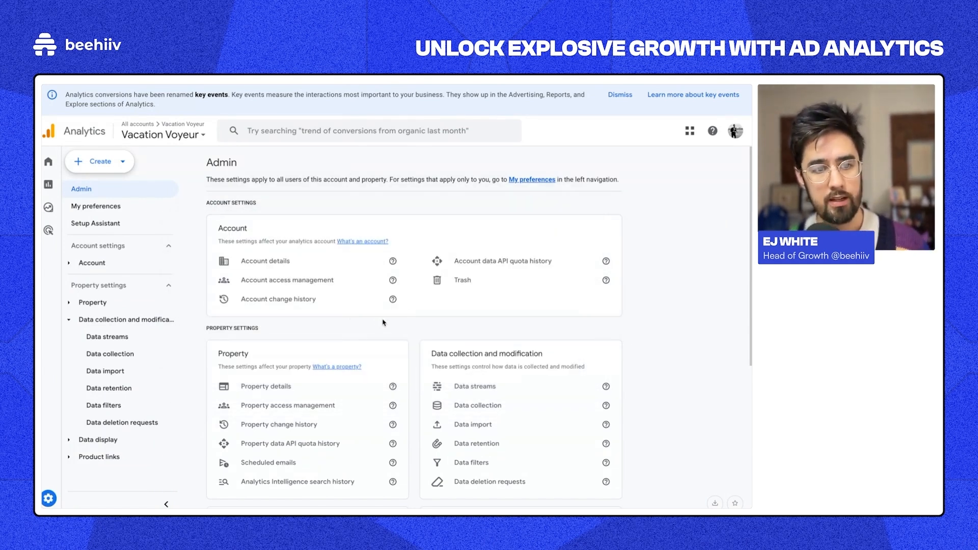
click(161, 134)
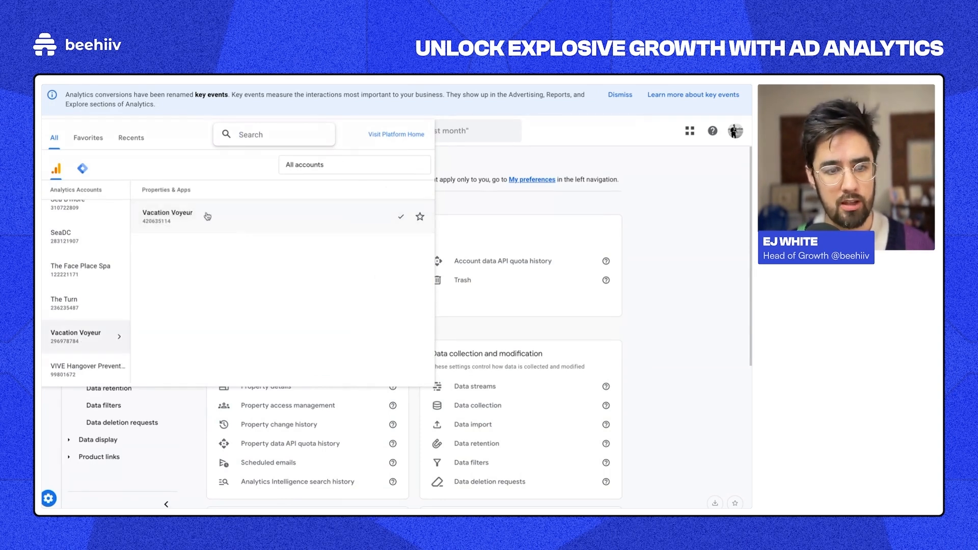
click(205, 214)
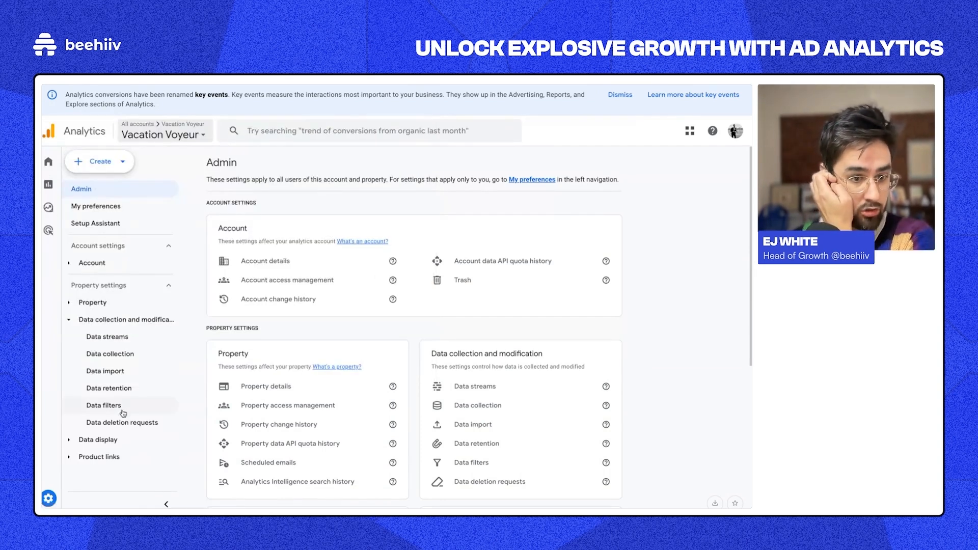
click(475, 387)
click(295, 216)
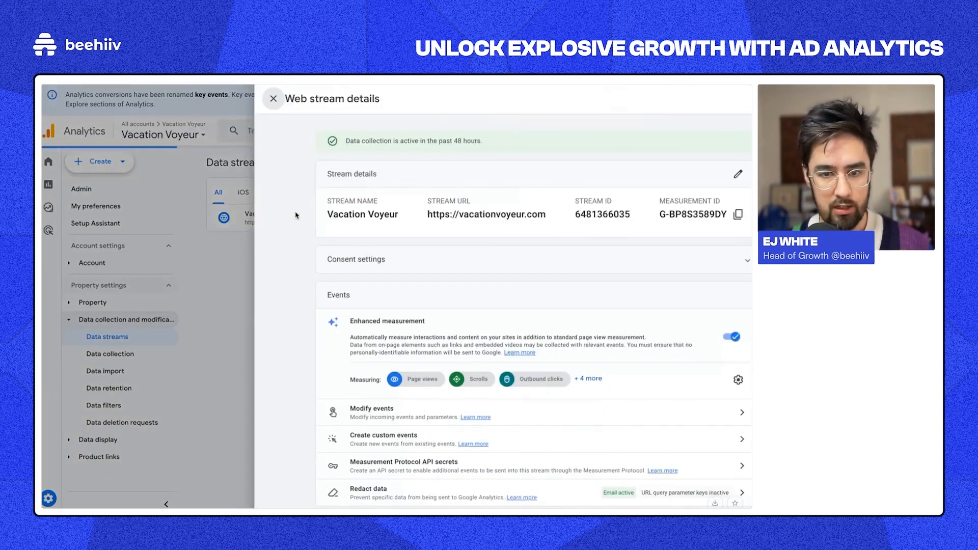
triple_click(363, 210)
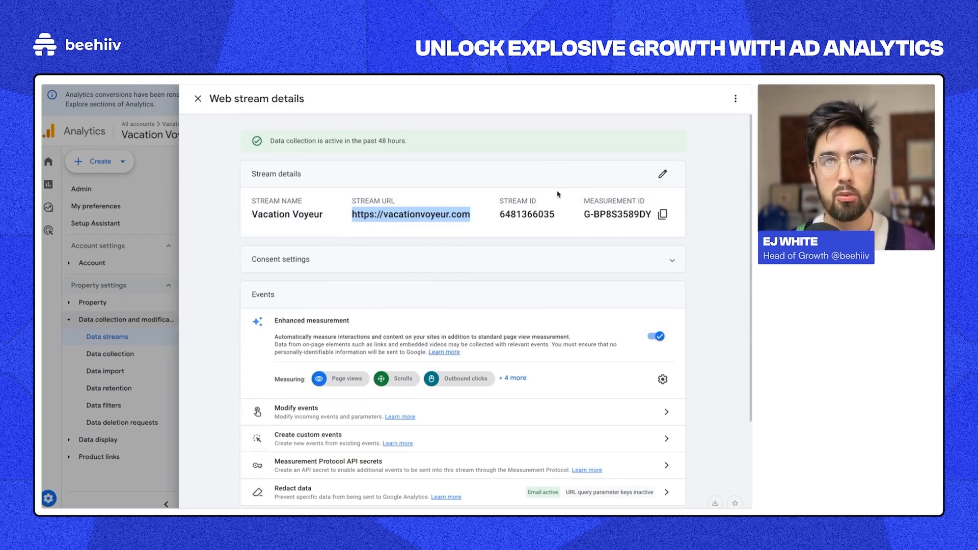
double_click(612, 214)
mouse_move(45, 296)
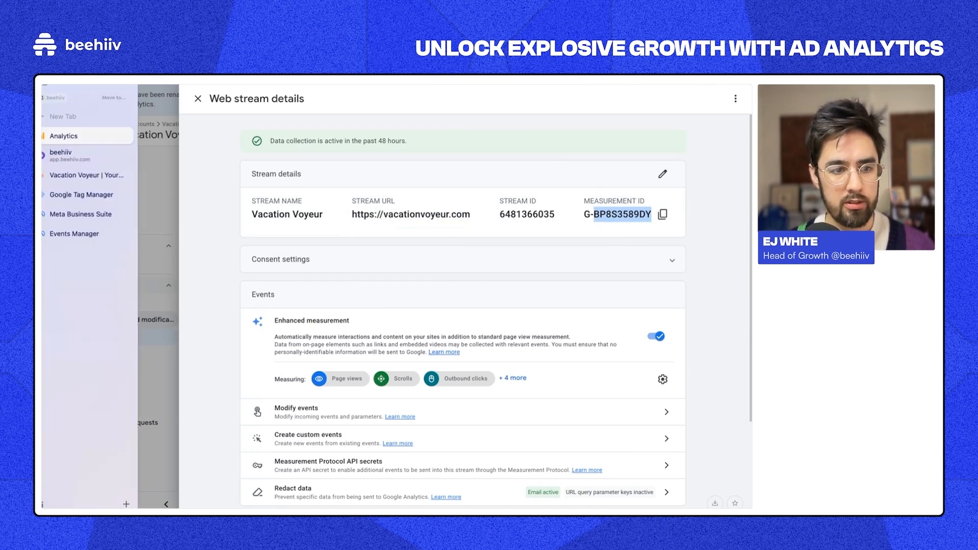
Step: In Google Tag Manager, scroll through the accounts list to find the vacationvoyeur.com container
click(87, 193)
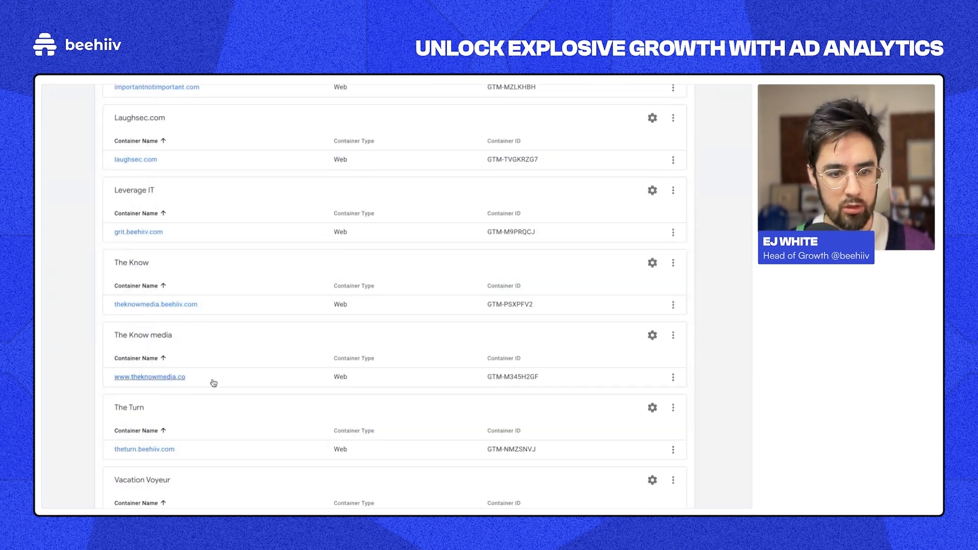
scroll(212, 382, up, 10)
scroll(220, 254, down, 10)
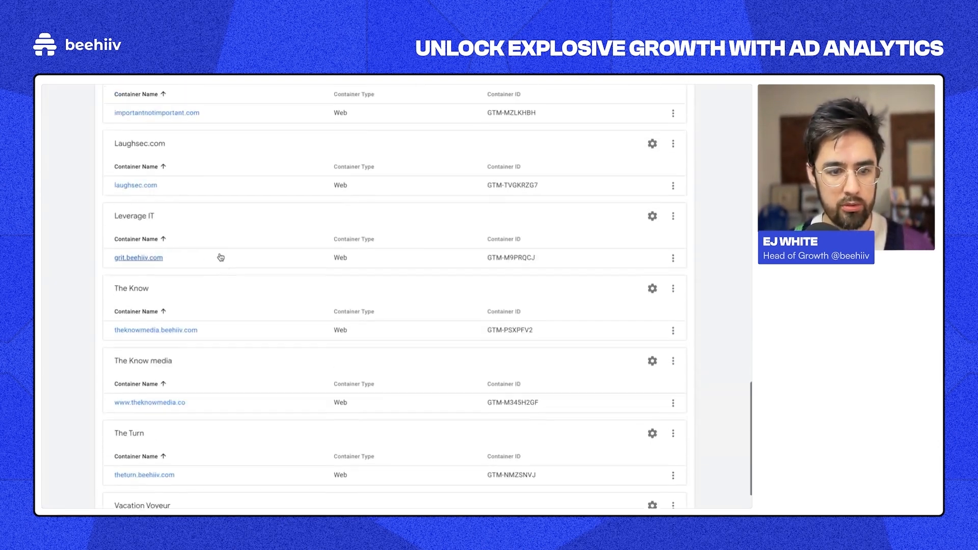
scroll(205, 420, up, 6)
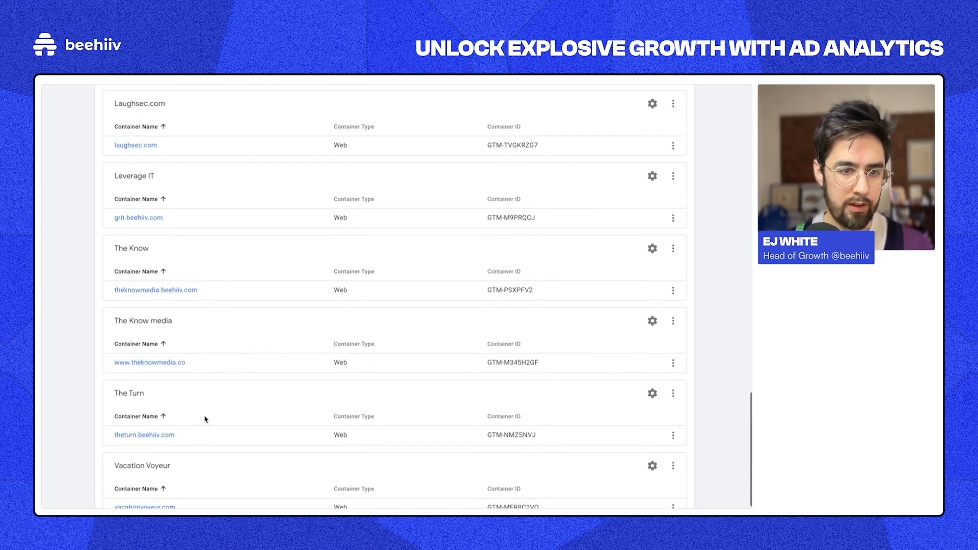
scroll(206, 420, up, 5)
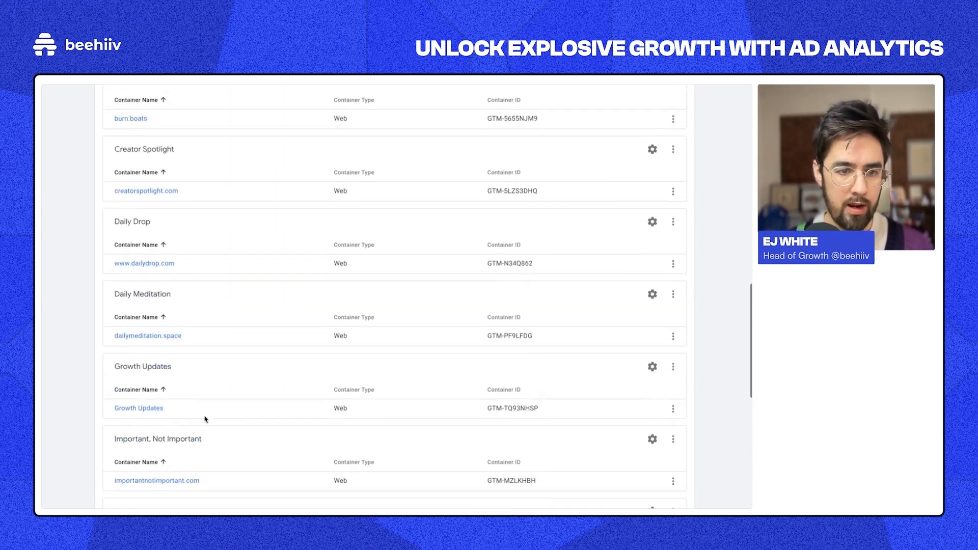
scroll(219, 414, down, 10)
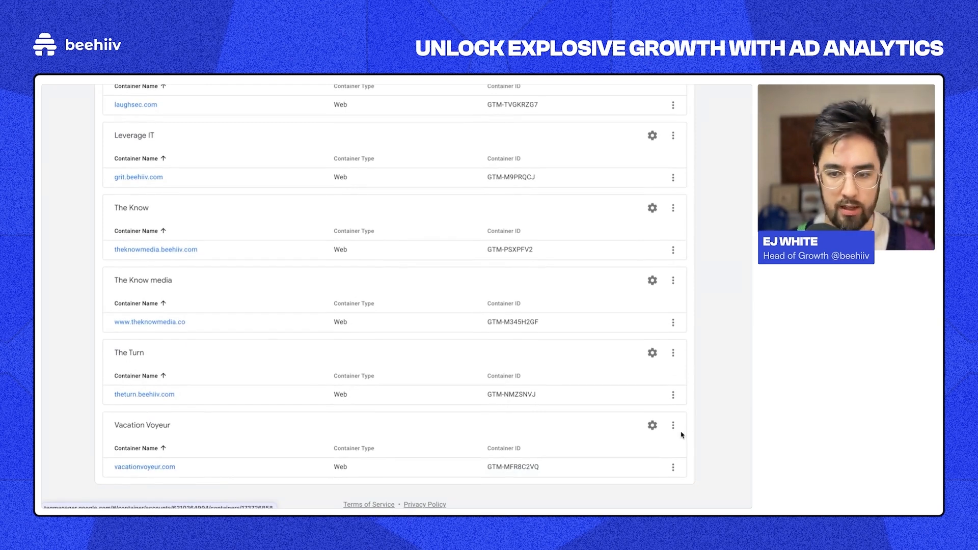
scroll(679, 432, up, 15)
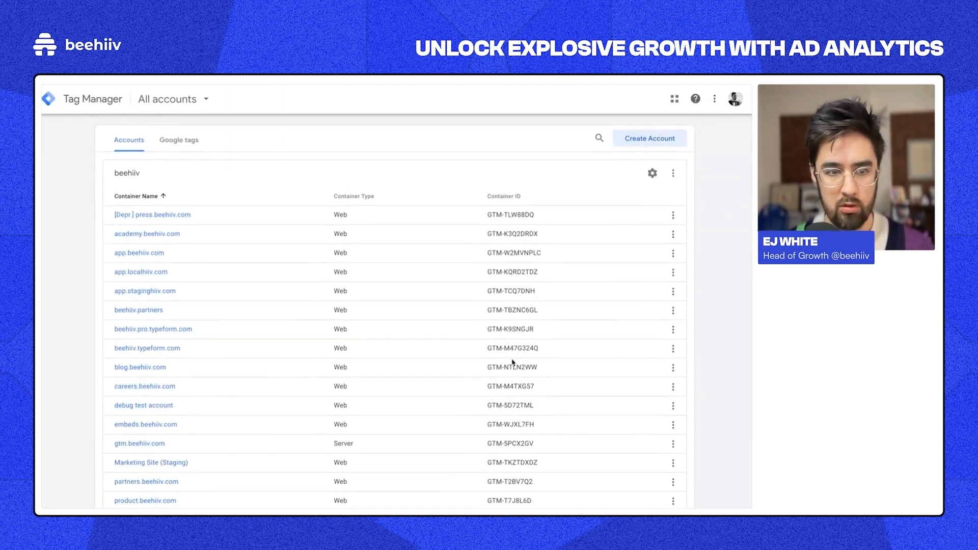
scroll(384, 437, down, 15)
scroll(131, 427, up, 1)
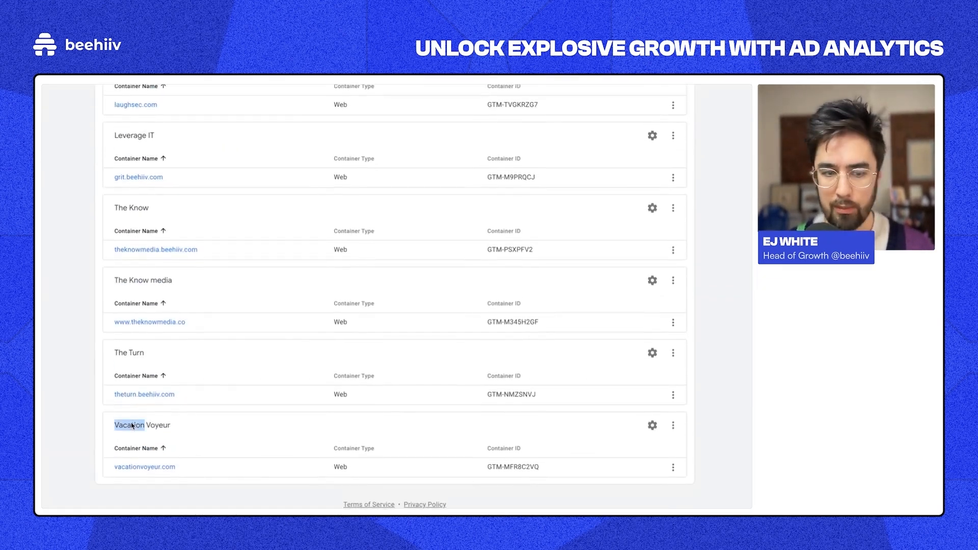
Step: Open the vacationvoyeur.com container and highlight its ID GTM-MFR8C2VQ
triple_click(131, 427)
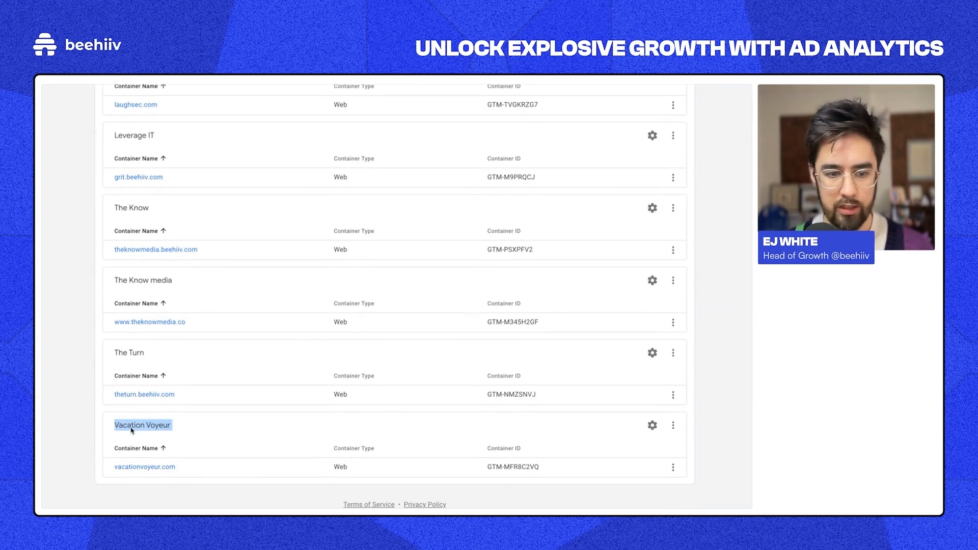
click(150, 468)
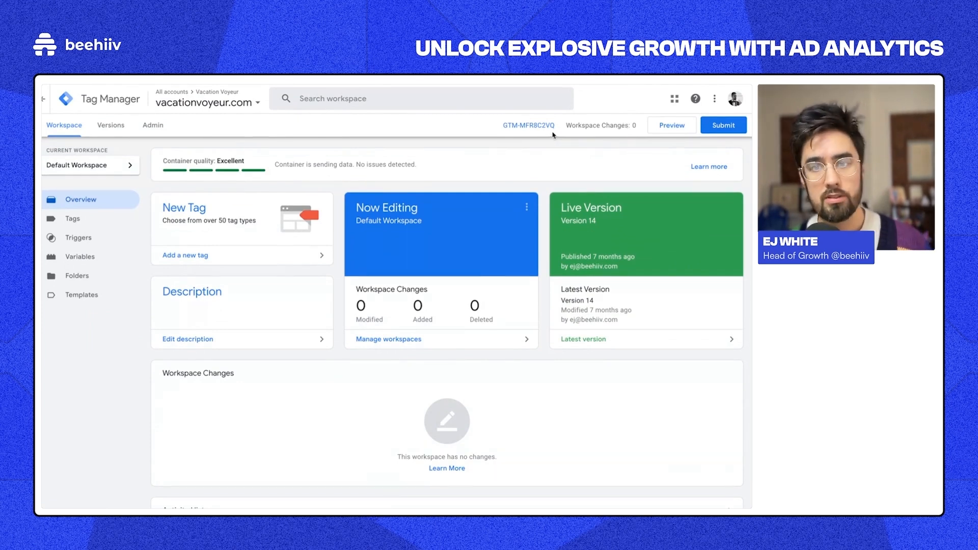
drag(494, 125, 560, 130)
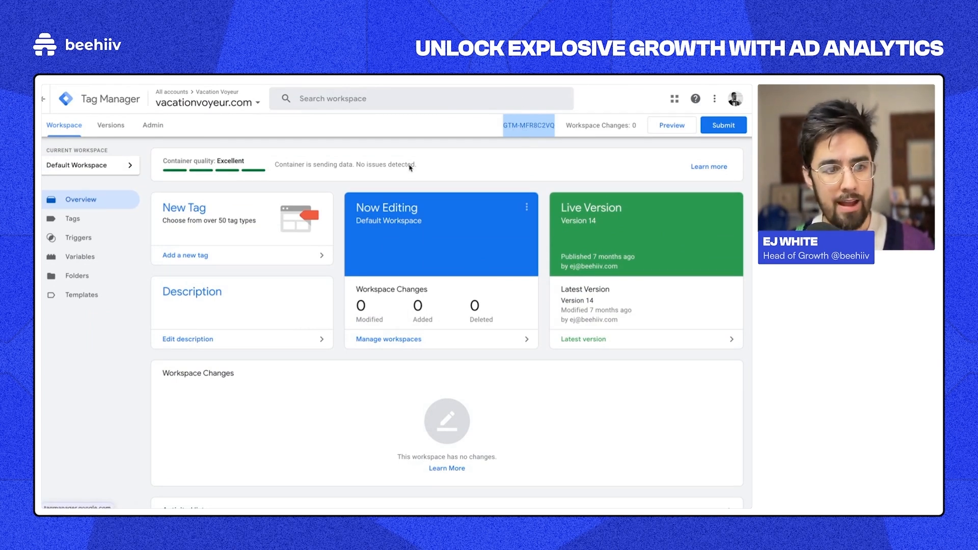
mouse_move(43, 168)
click(80, 160)
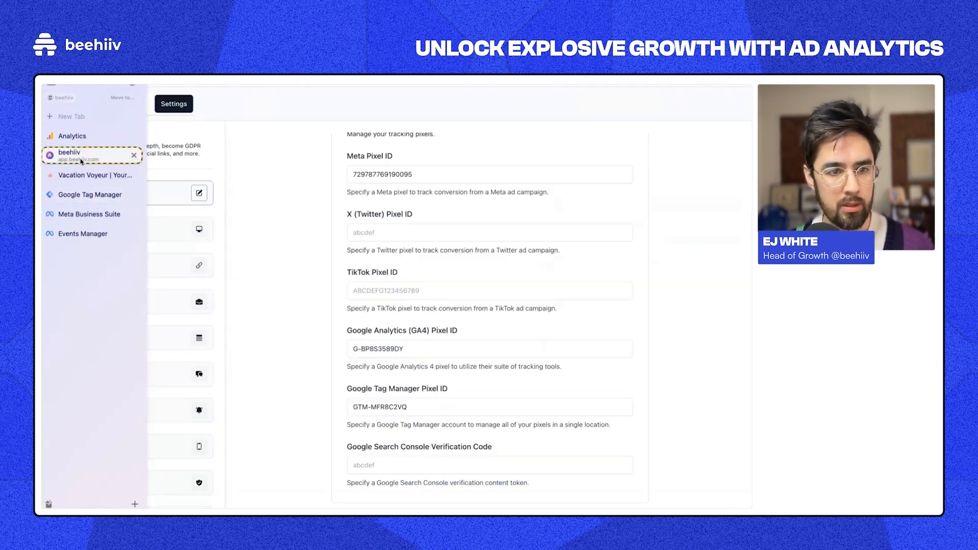
mouse_move(78, 220)
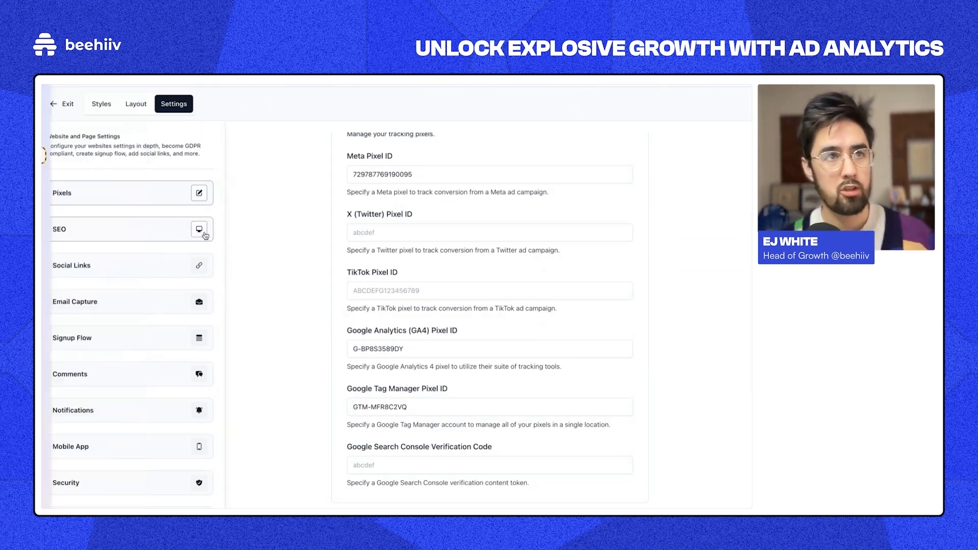
mouse_move(43, 153)
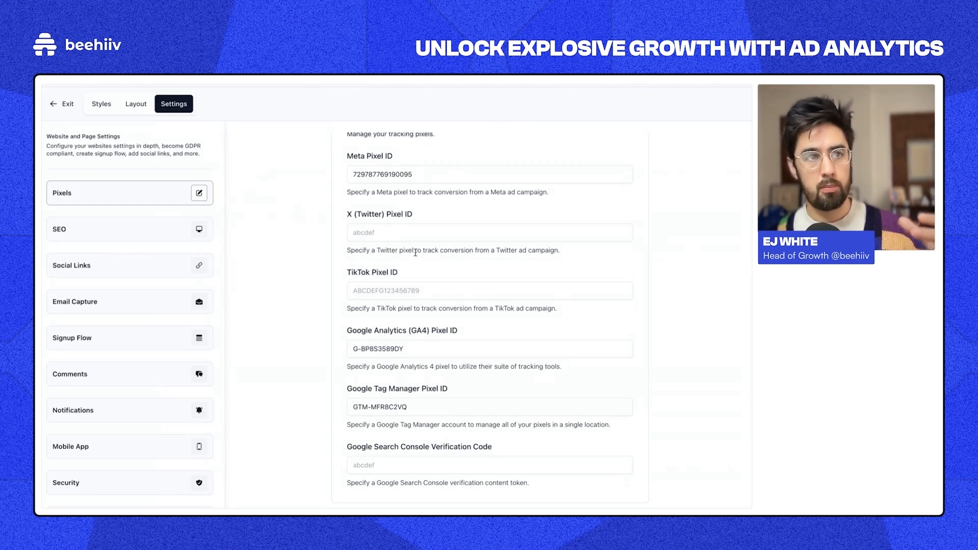
double_click(403, 180)
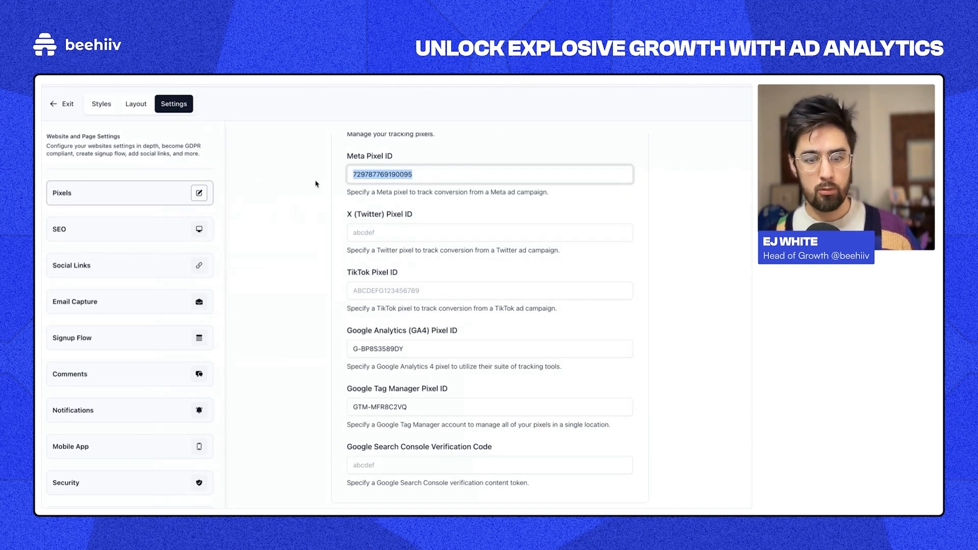
click(336, 192)
click(393, 167)
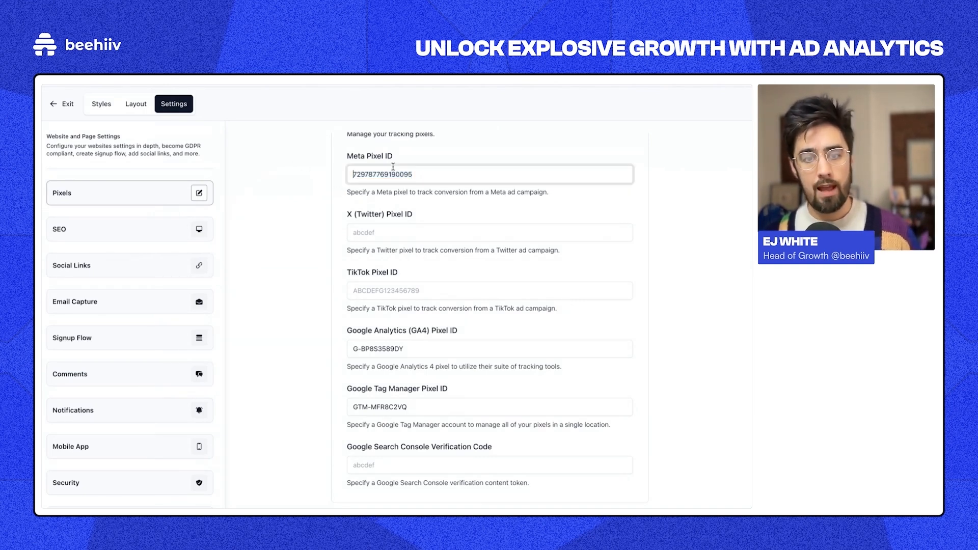
double_click(393, 168)
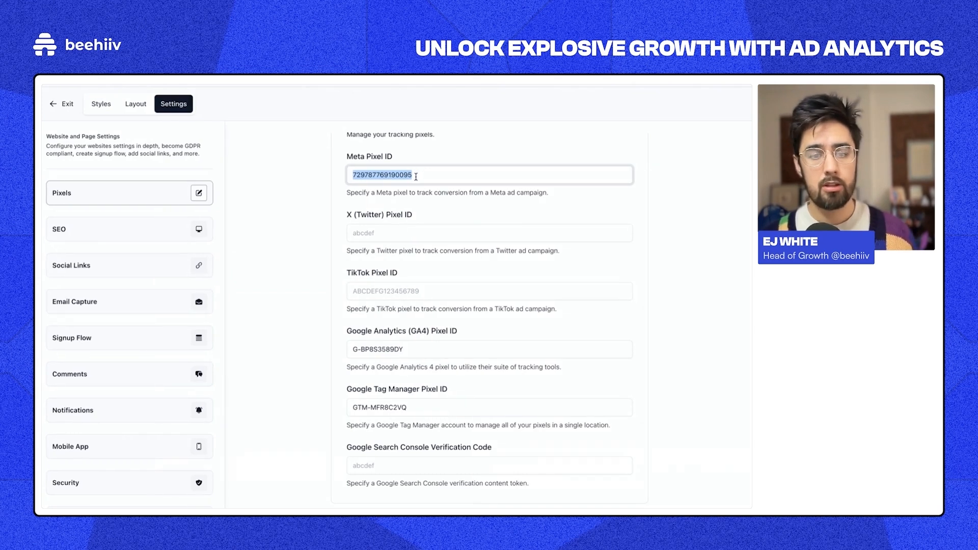
click(321, 289)
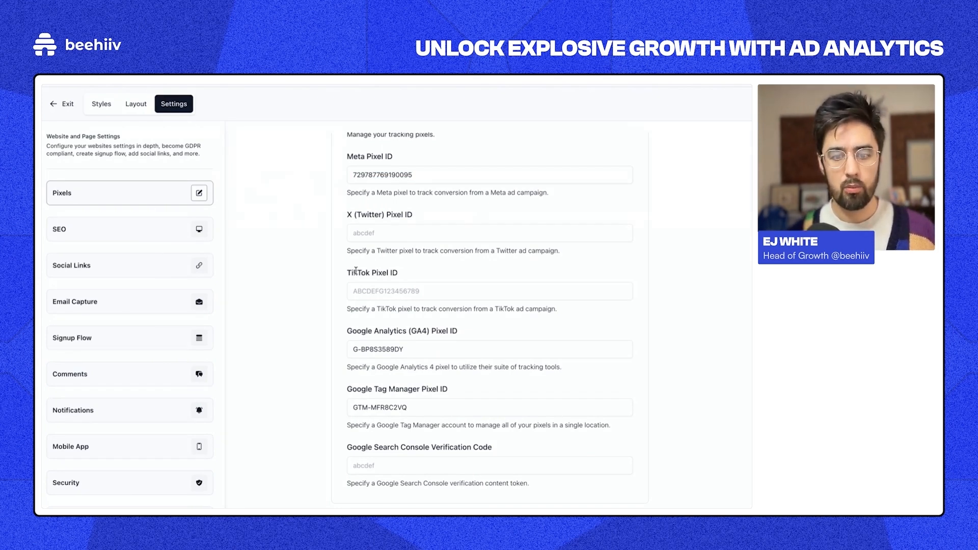
scroll(355, 271, up, 1)
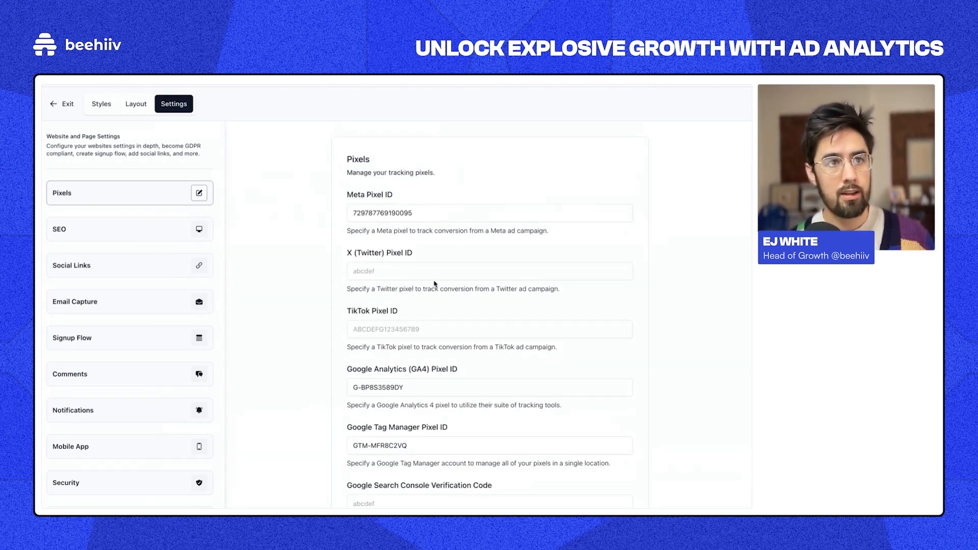
scroll(560, 218, down, 1)
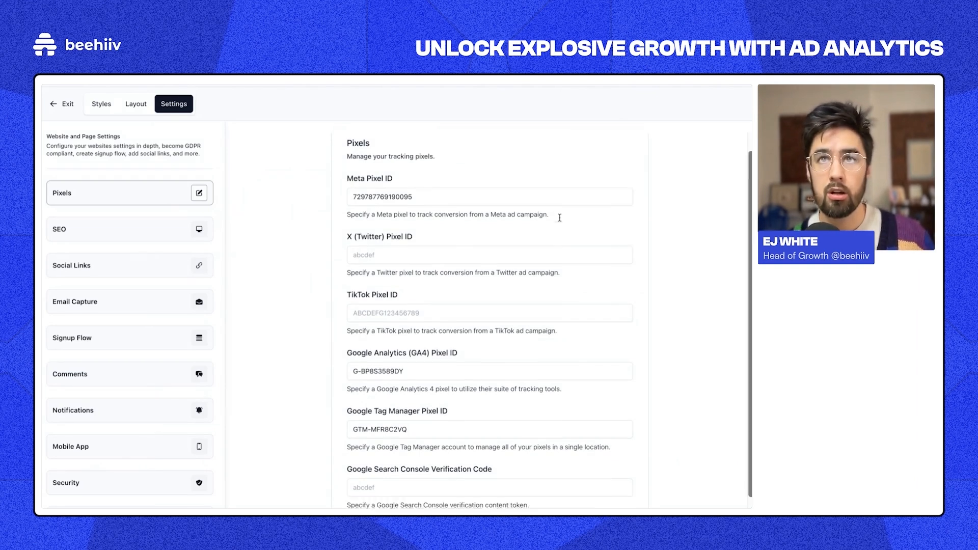
scroll(560, 218, up, 1)
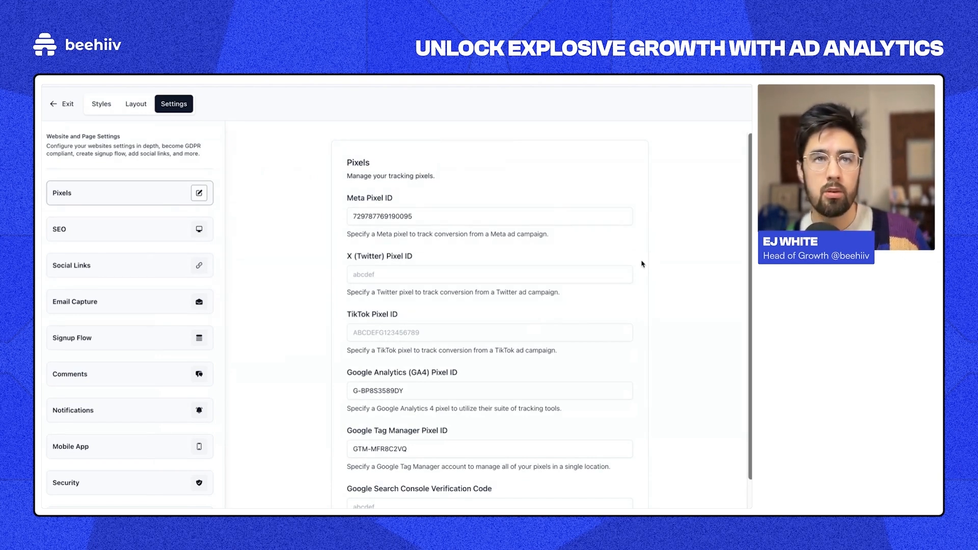
scroll(640, 263, down, 1)
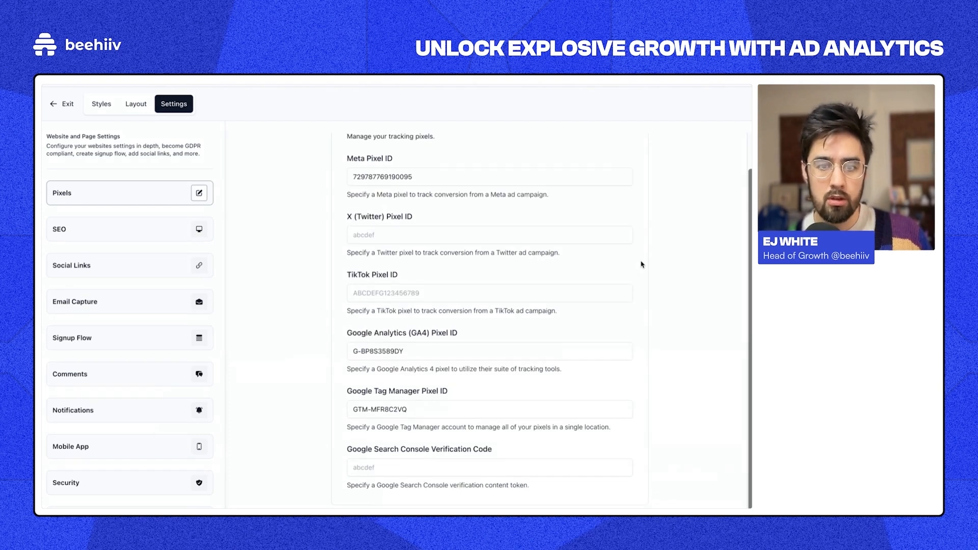
scroll(640, 263, up, 1)
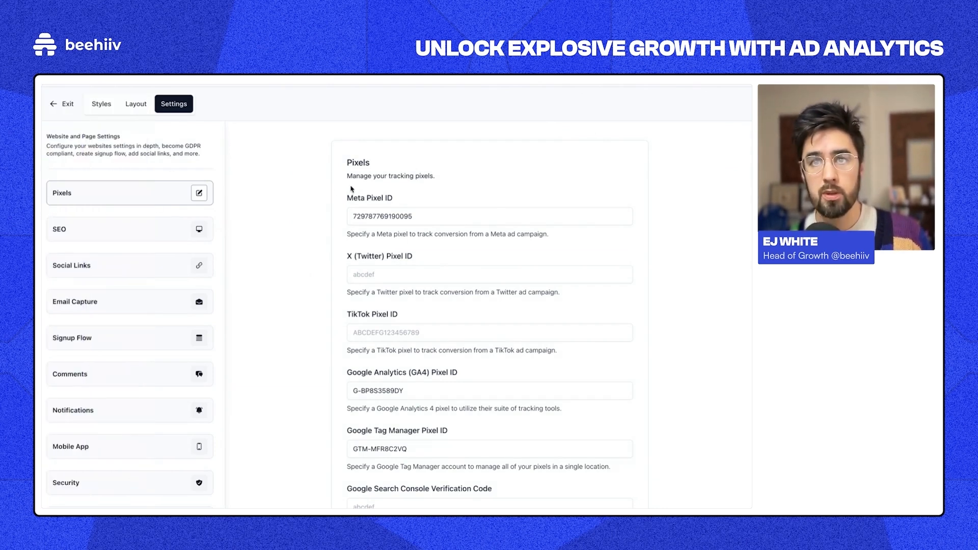
Step: Scroll beehiiv's Pixels settings to show the Meta, GA4 G-BP8S3589DY and GTM-MFR8C2VQ IDs
scroll(352, 255, down, 1)
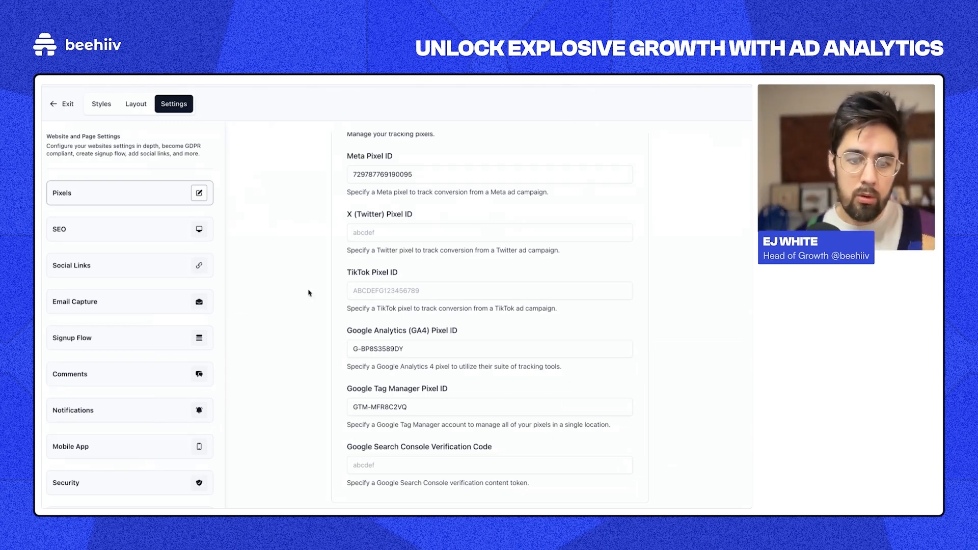
double_click(386, 174)
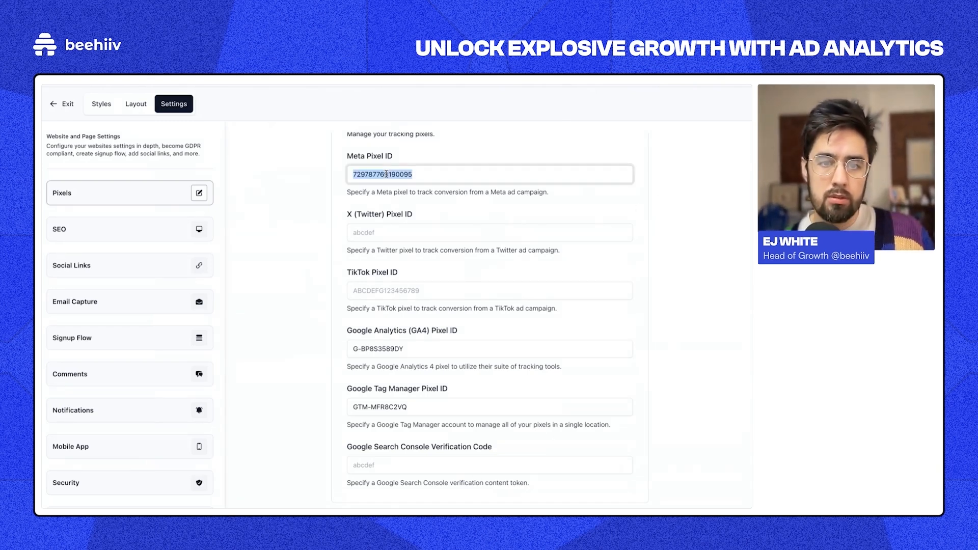
click(386, 291)
double_click(387, 349)
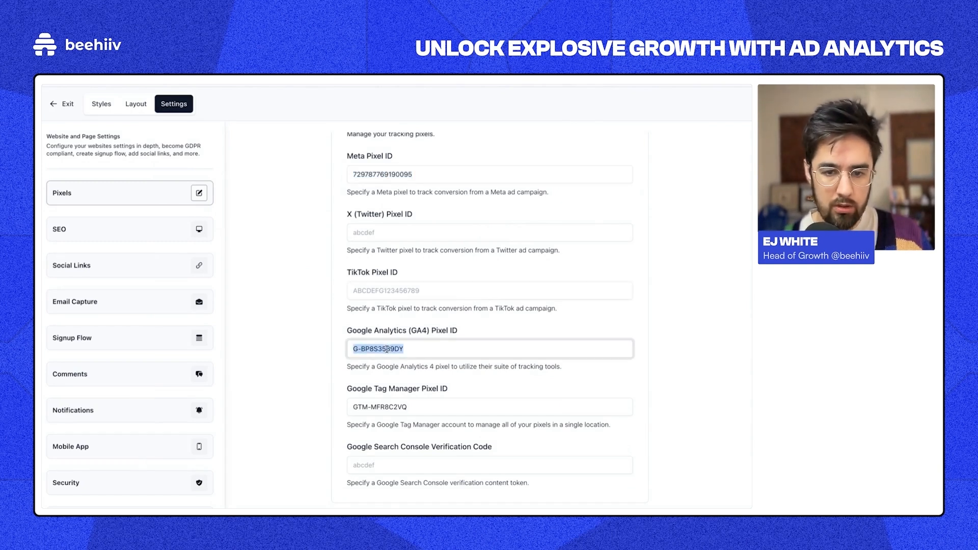
double_click(394, 406)
click(330, 183)
double_click(364, 173)
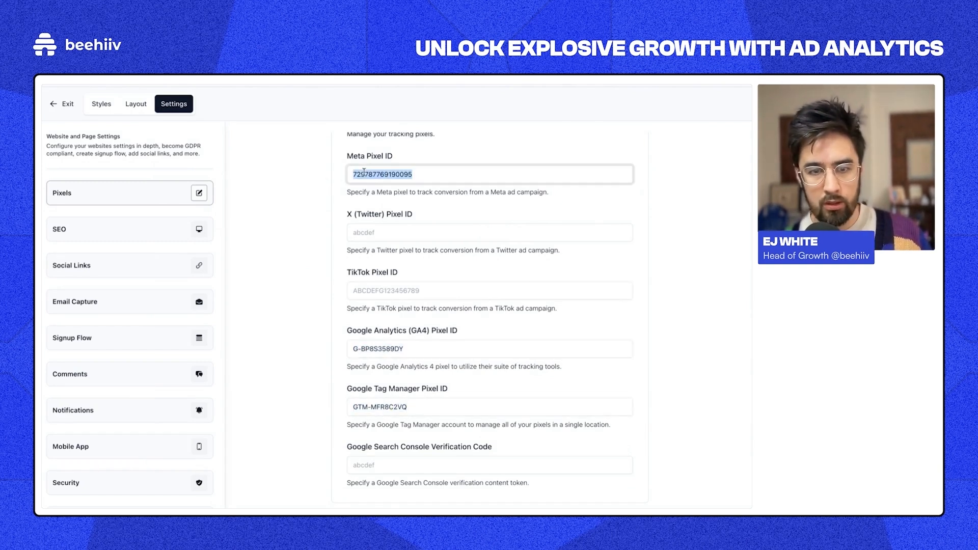
double_click(366, 349)
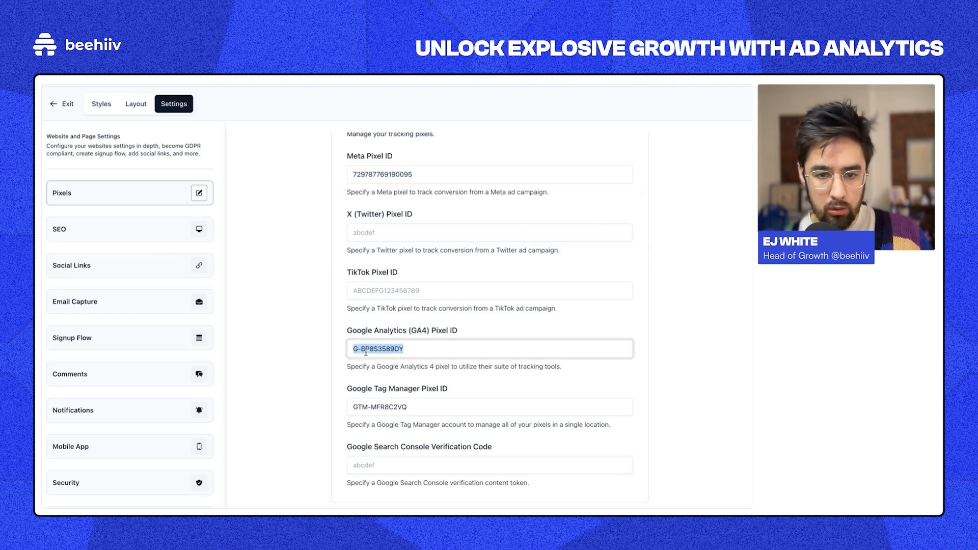
click(367, 406)
double_click(367, 407)
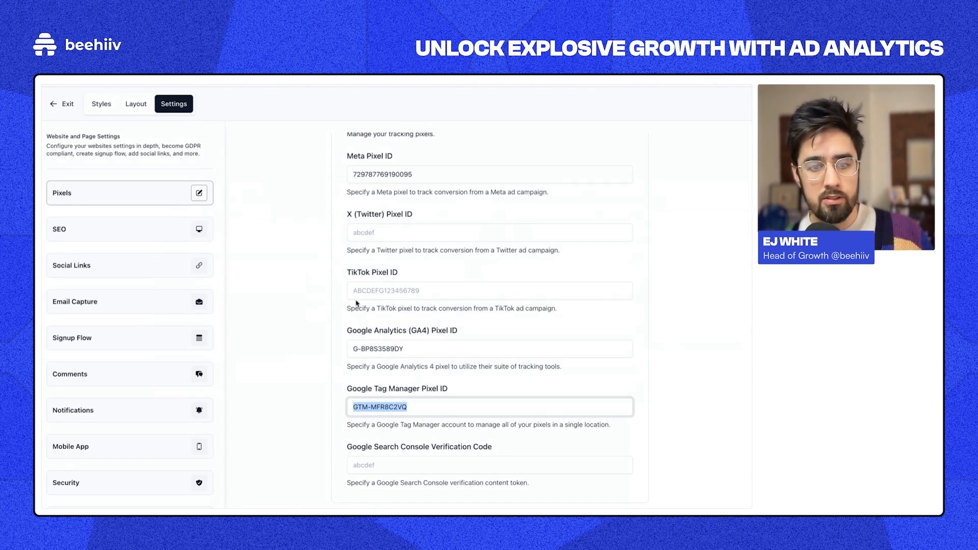
click(312, 274)
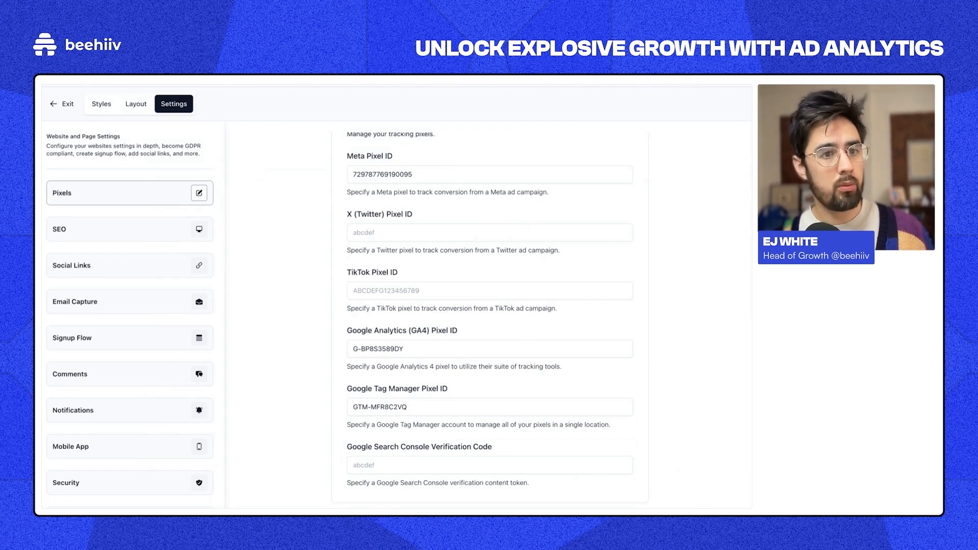
mouse_move(131, 153)
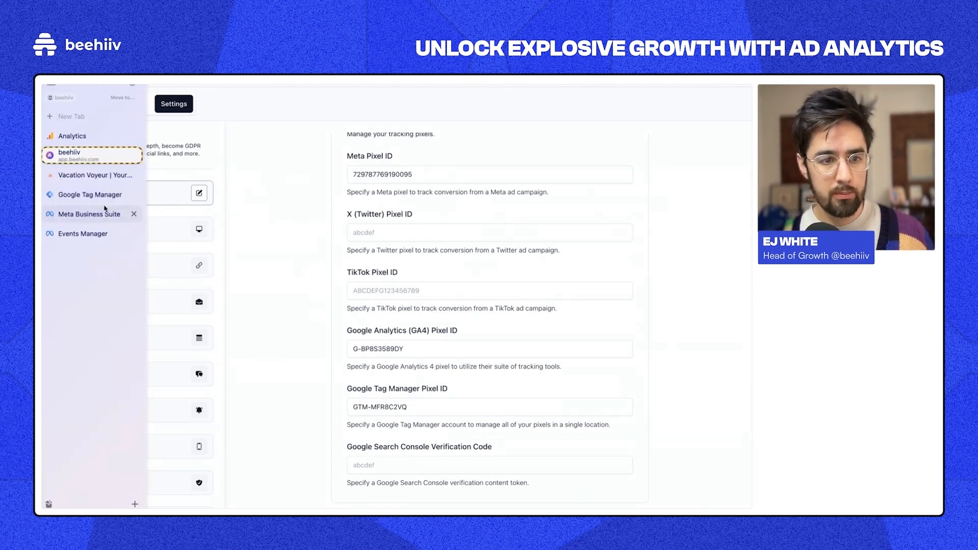
click(125, 233)
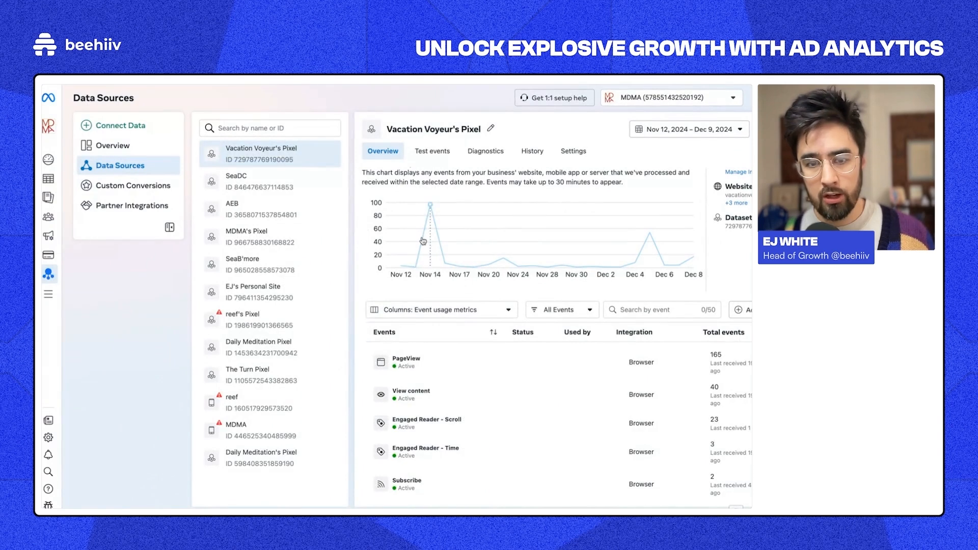
mouse_move(445, 264)
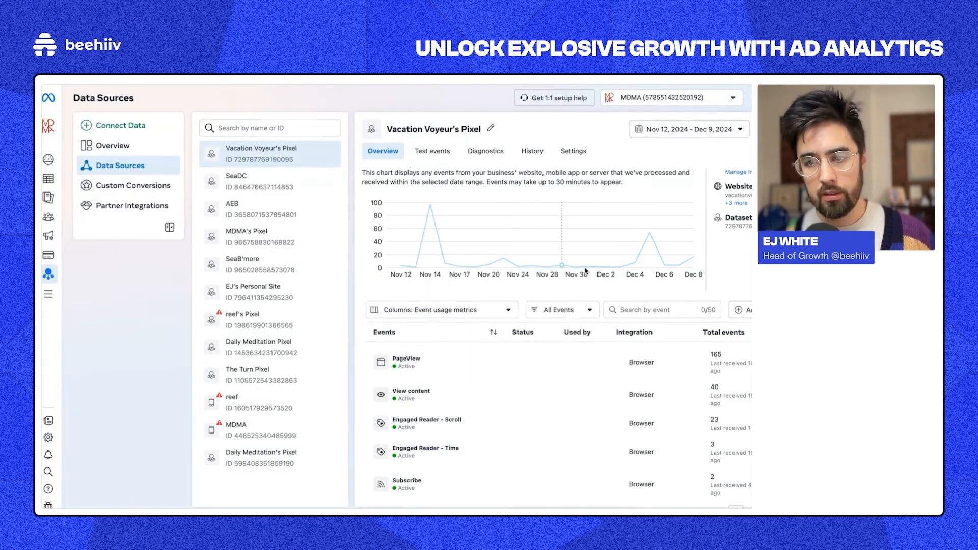
mouse_move(691, 268)
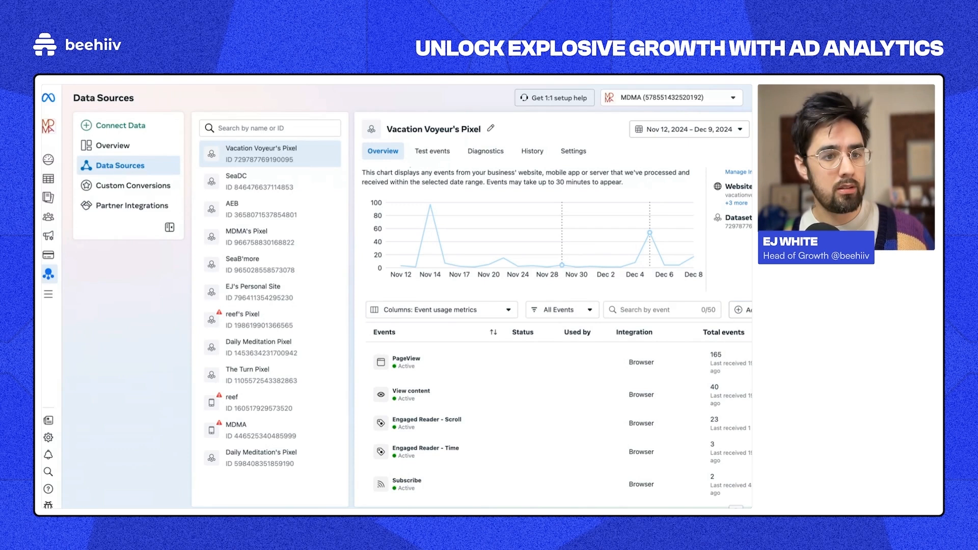
Step: Close the web stream details and bring up the Vacation Voyeur Realtime overview report
mouse_move(44, 176)
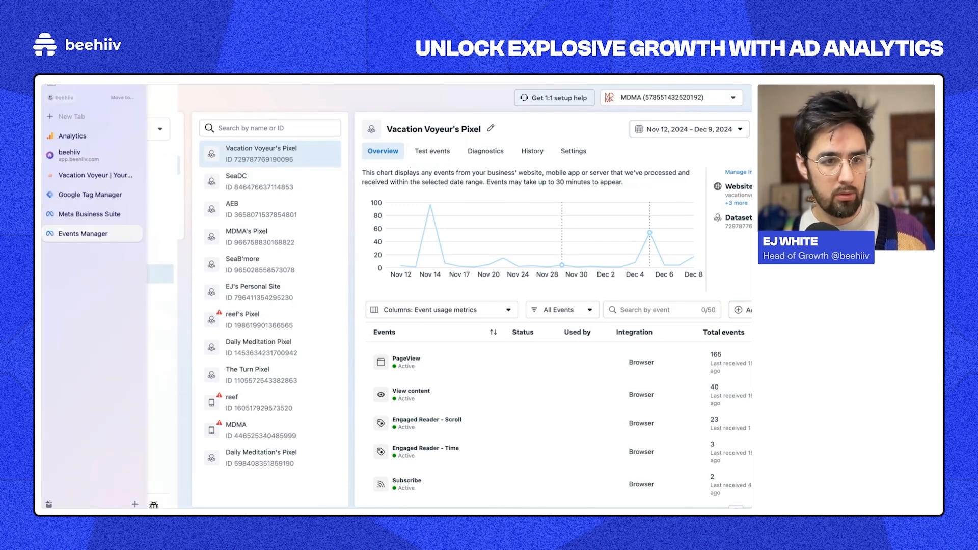
click(73, 140)
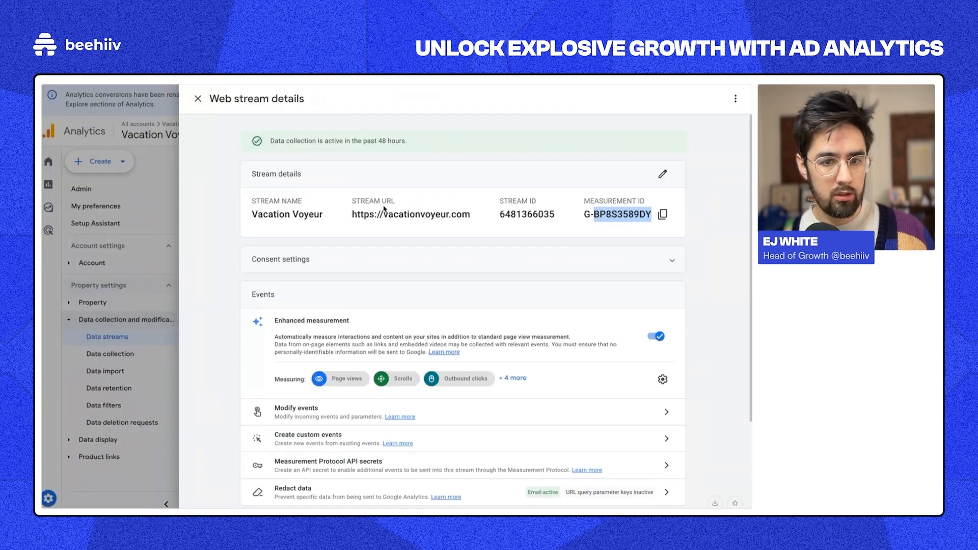
click(198, 99)
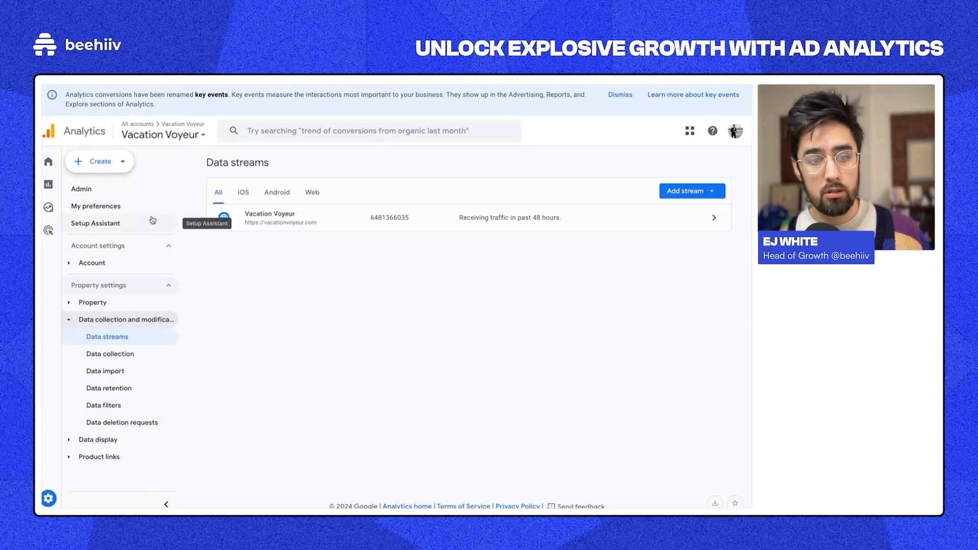
click(53, 166)
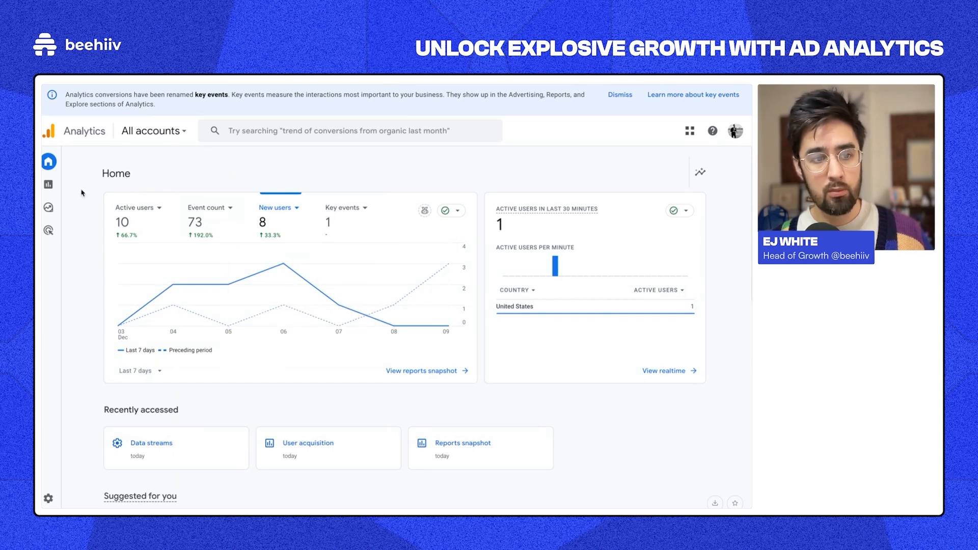
click(57, 188)
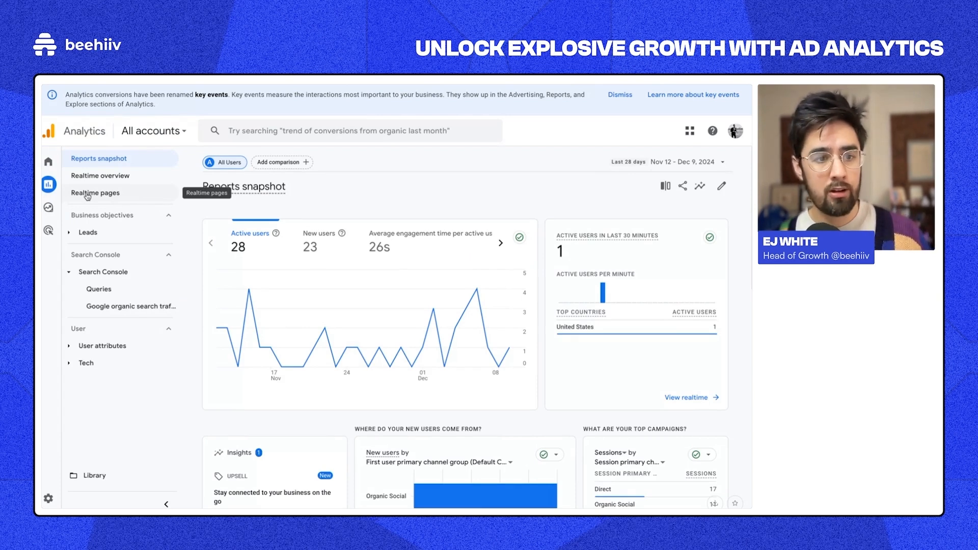
click(87, 195)
click(100, 176)
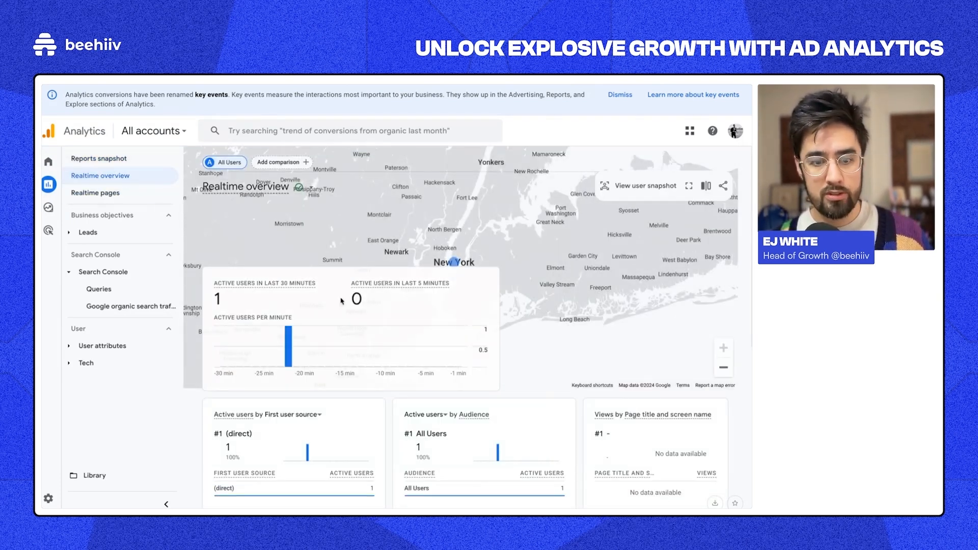
scroll(342, 301, down, 2)
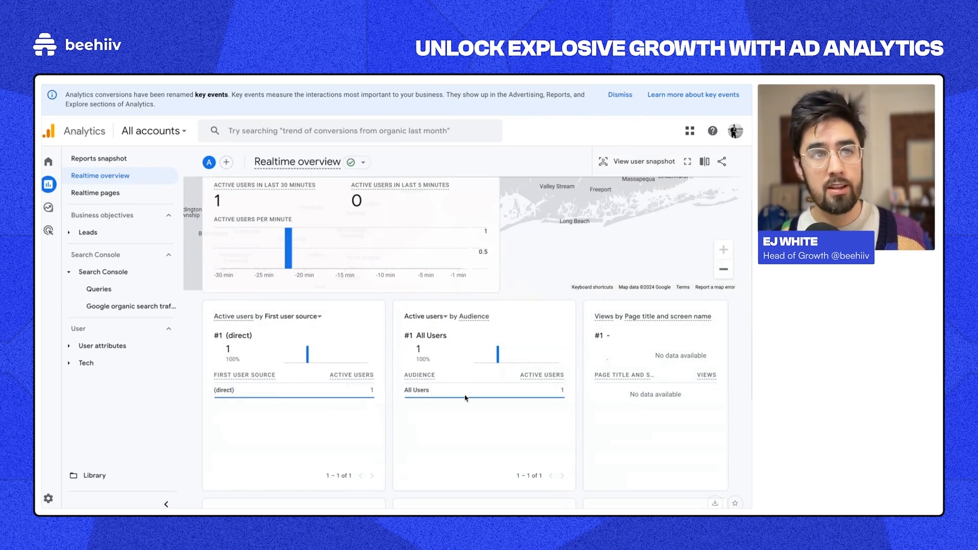
scroll(465, 398, down, 1)
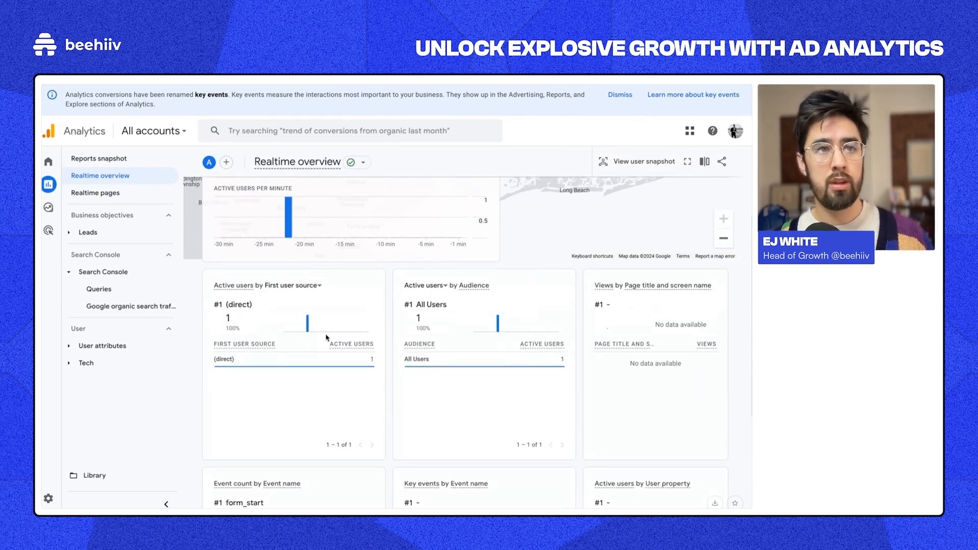
scroll(299, 303, up, 3)
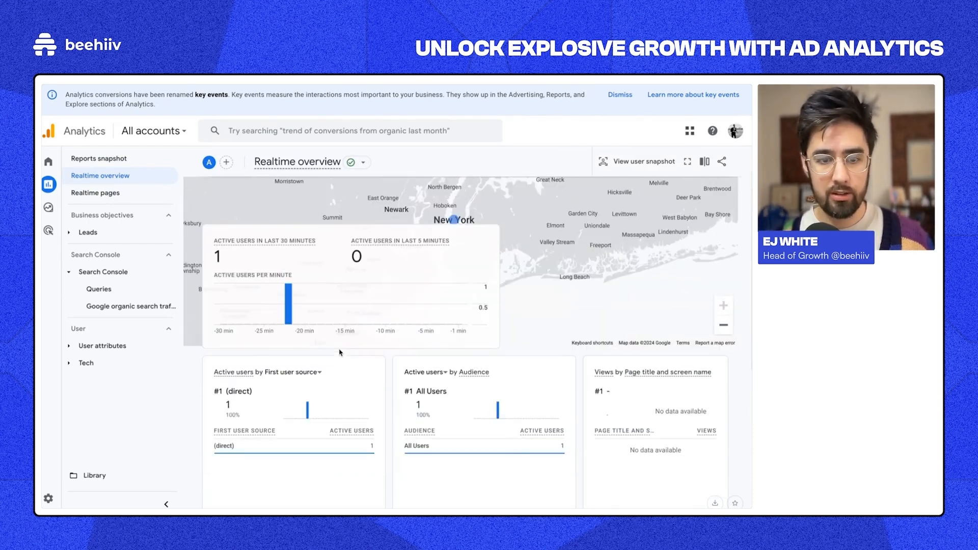
mouse_move(43, 195)
click(87, 176)
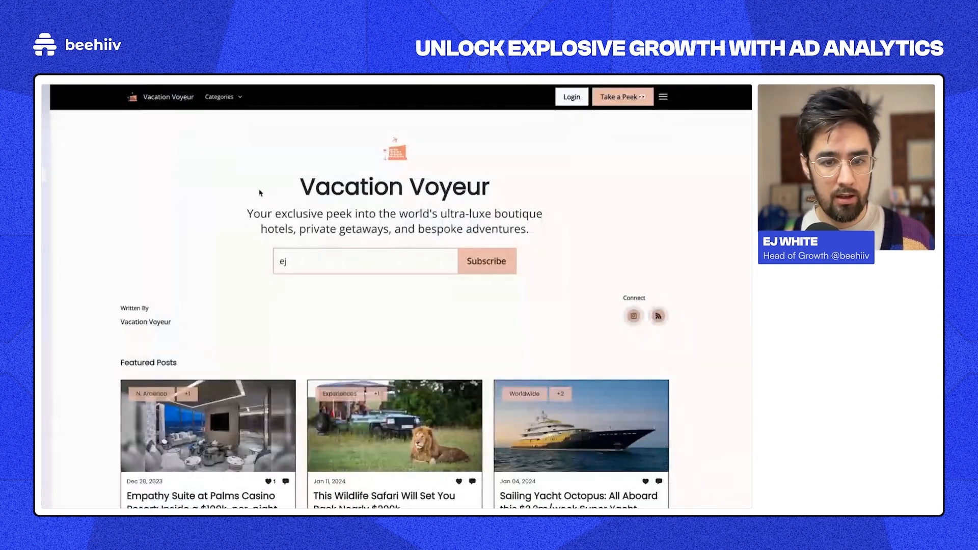
click(247, 430)
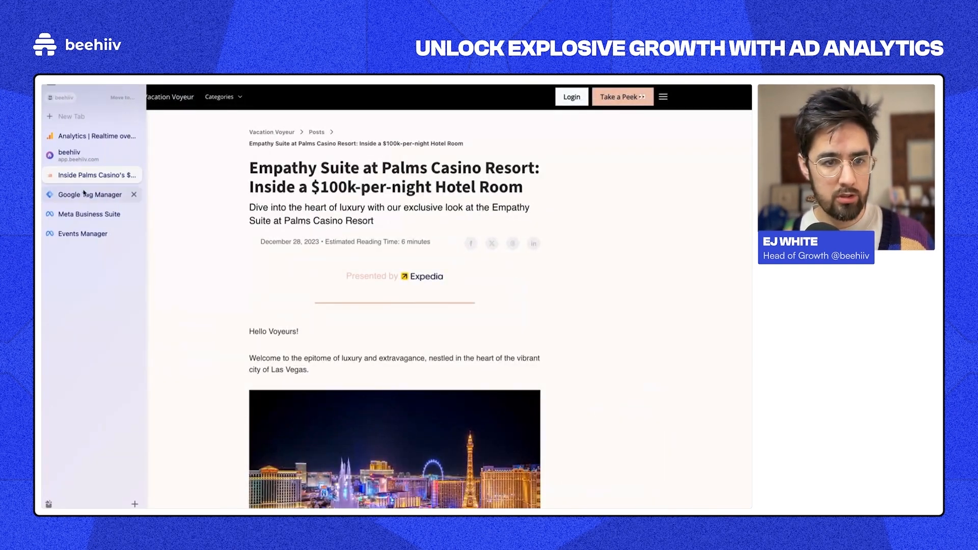
click(86, 136)
scroll(413, 381, down, 5)
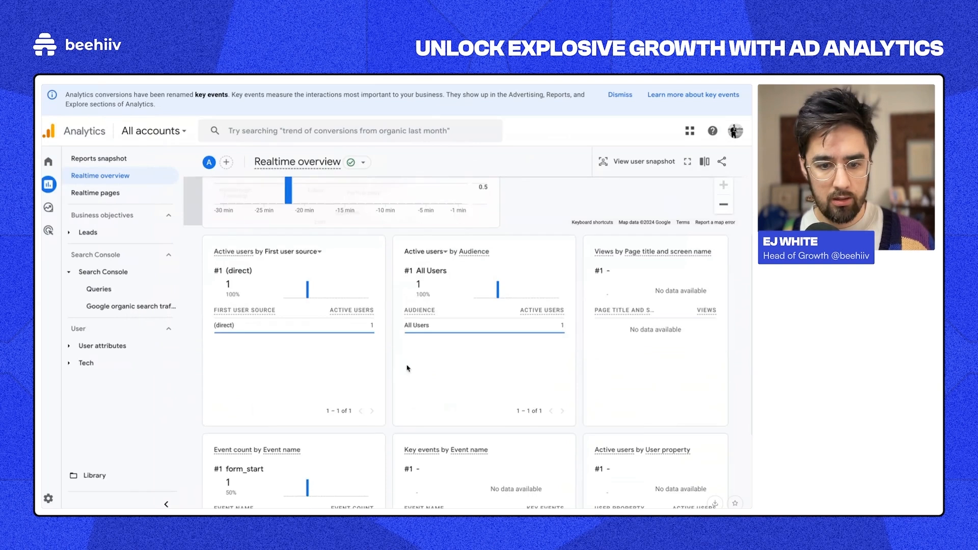
scroll(559, 389, up, 4)
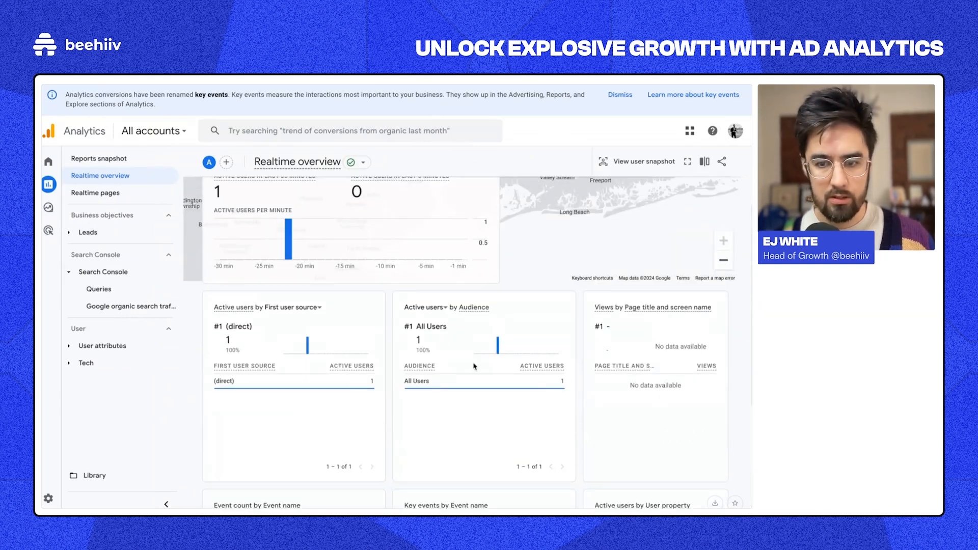
scroll(641, 379, up, 2)
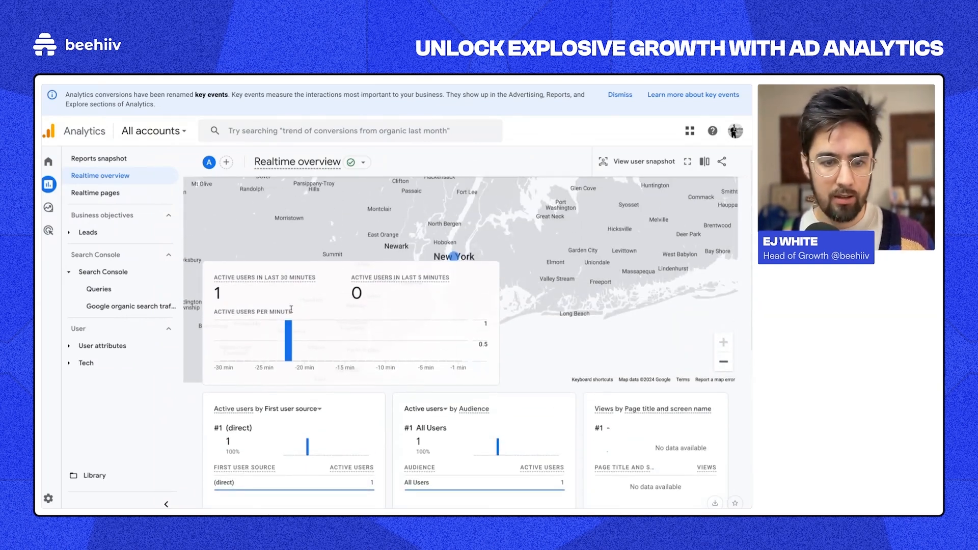
scroll(455, 316, down, 3)
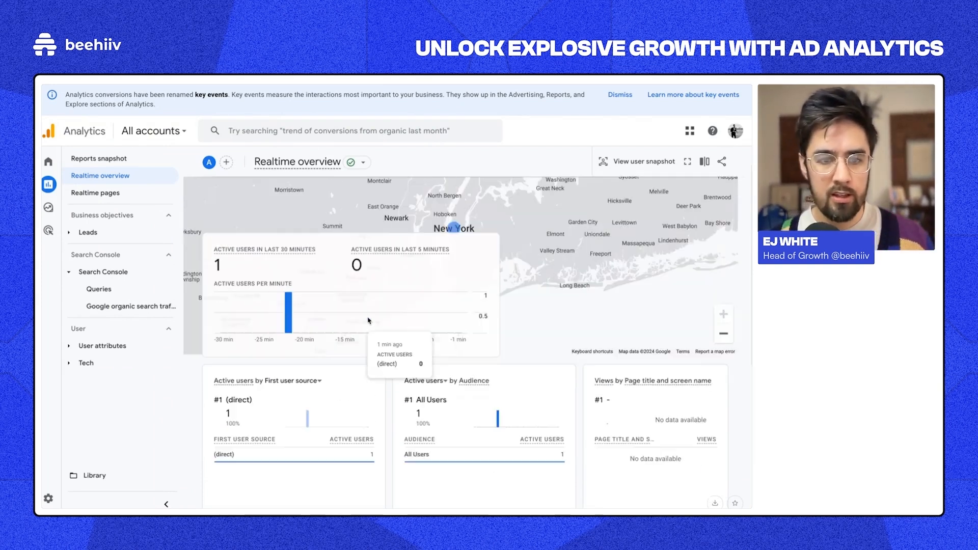
scroll(415, 342, up, 4)
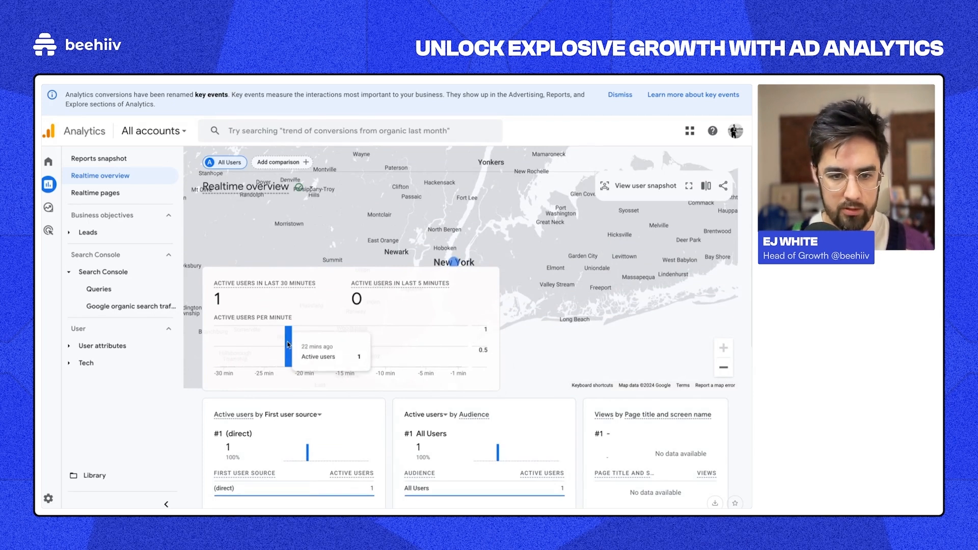
mouse_move(43, 255)
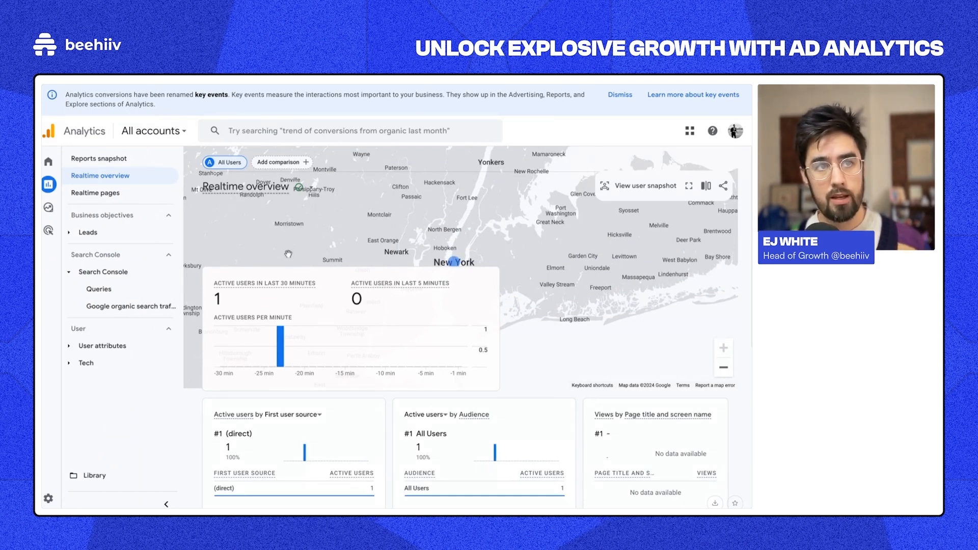
mouse_move(58, 223)
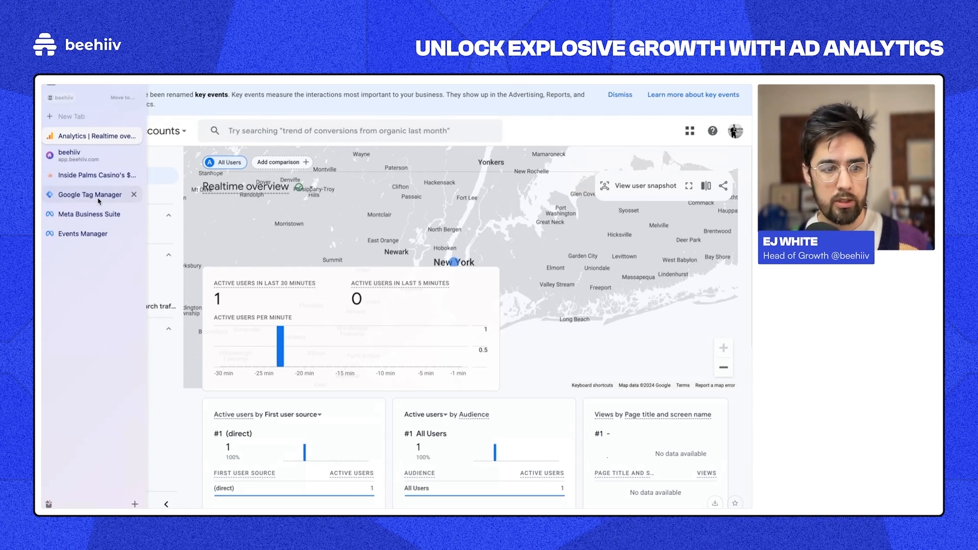
Step: Show the Tags list of the vacationvoyeur.com container in Google Tag Manager
click(90, 195)
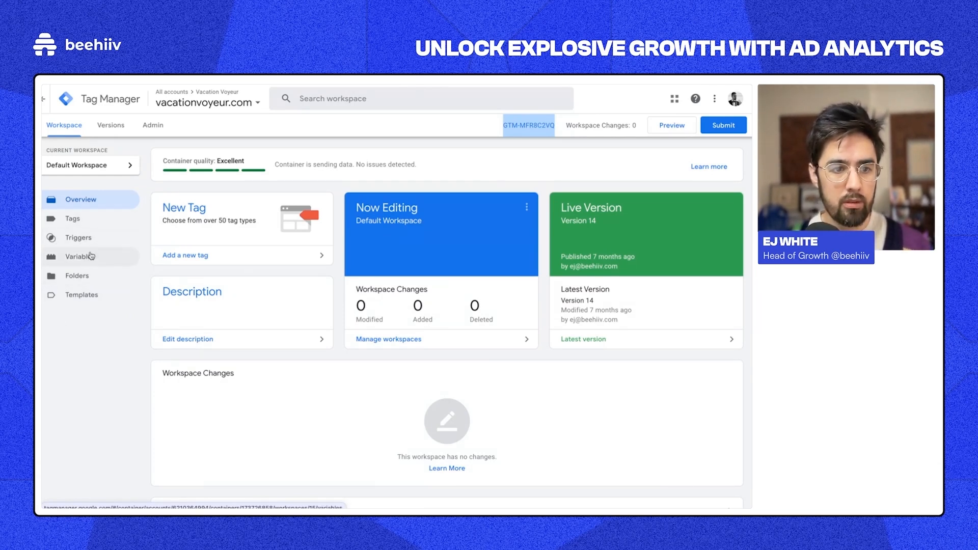
click(90, 221)
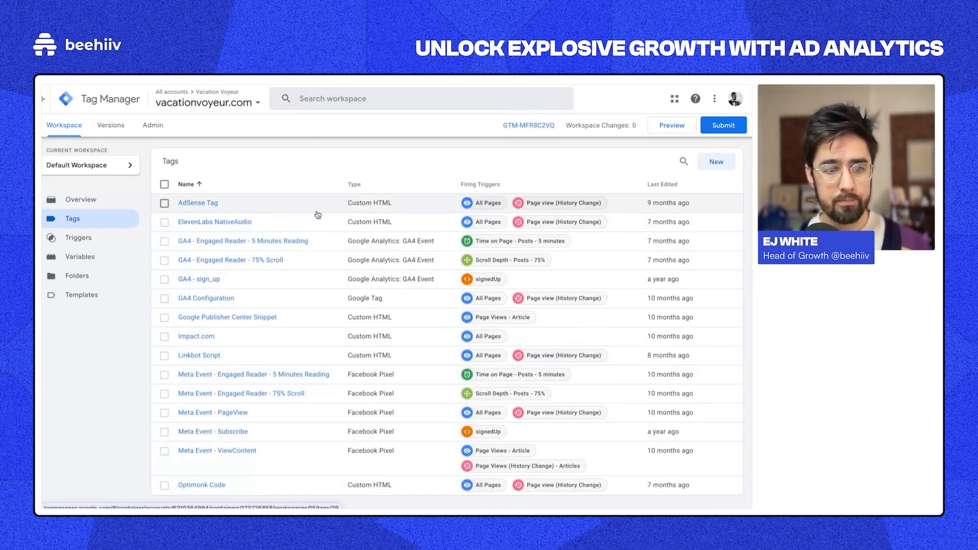
Step: Select the GA4 Configuration and Meta Event - PageView tags and attempt to pause them
scroll(313, 225, down, 1)
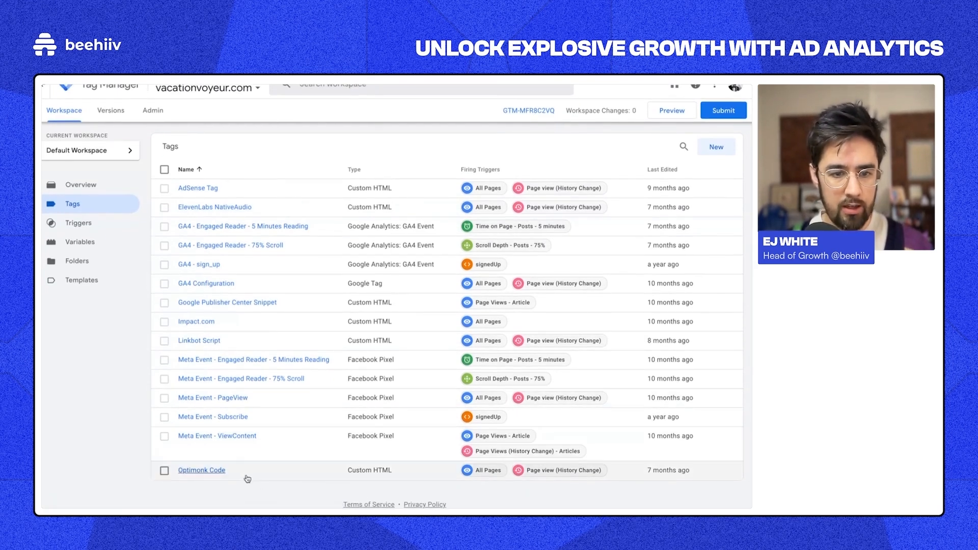
click(189, 284)
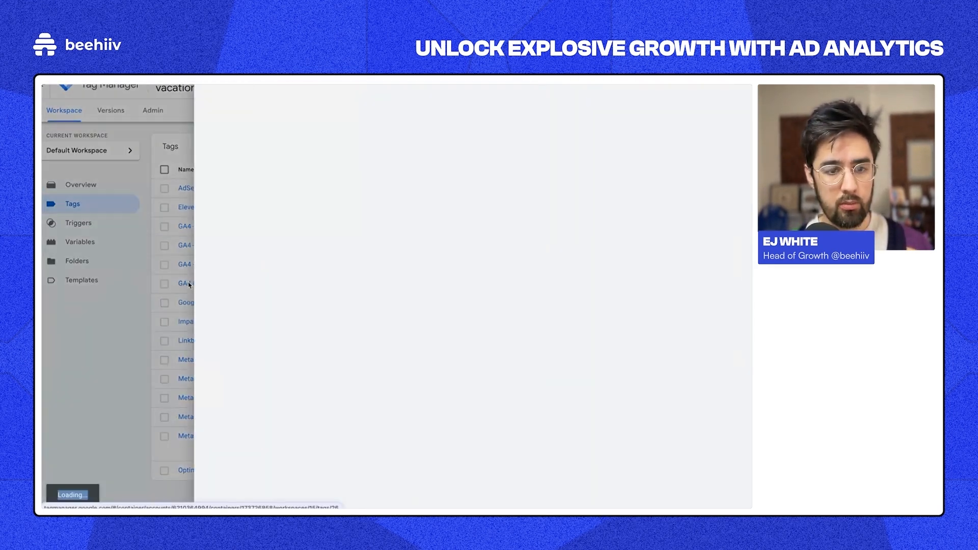
click(155, 258)
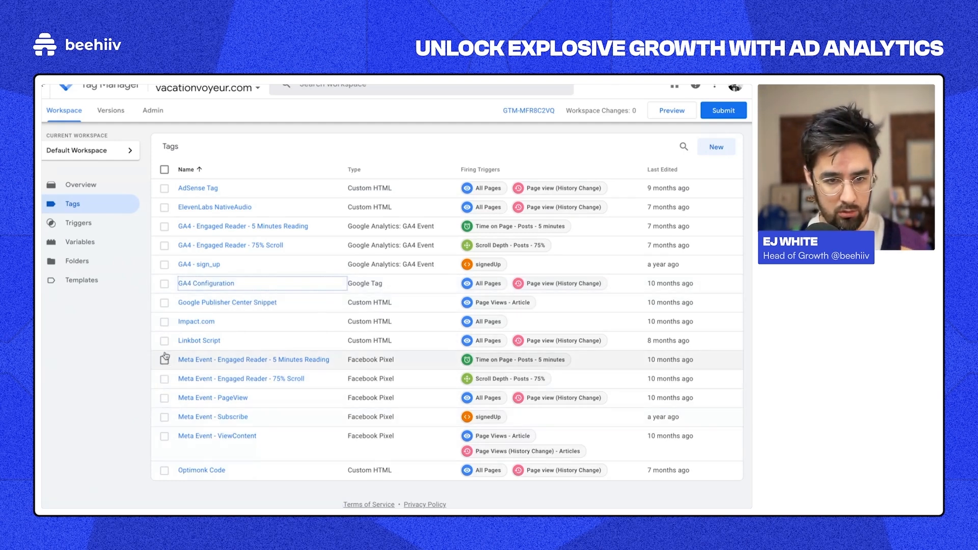
click(165, 398)
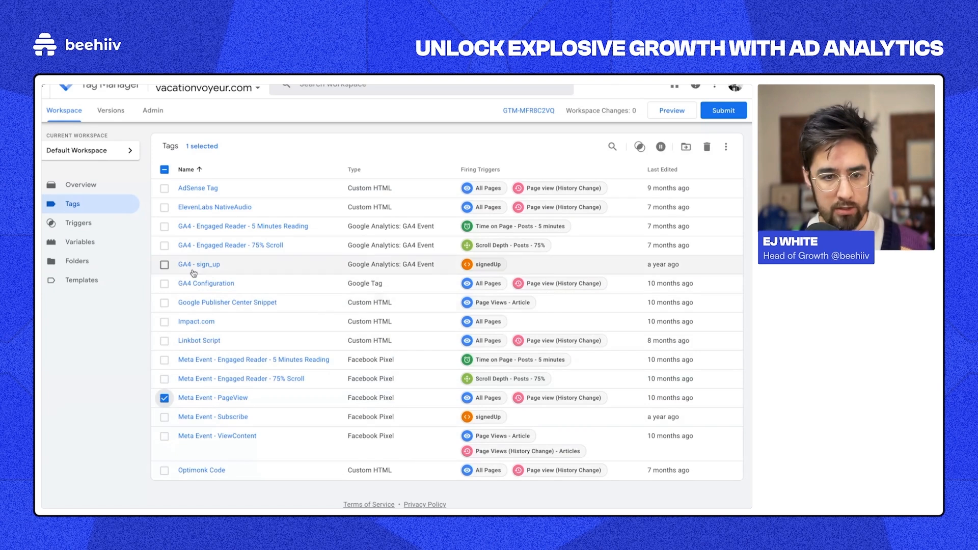
click(164, 283)
click(645, 147)
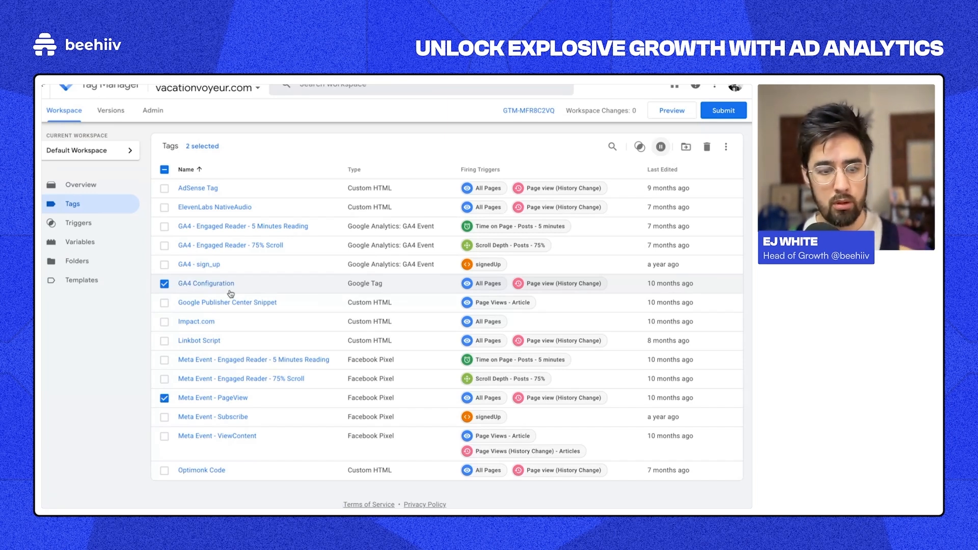
Step: Reload the Tags list, reselect GA4 Configuration and Meta Event - PageView, and pause both
click(661, 147)
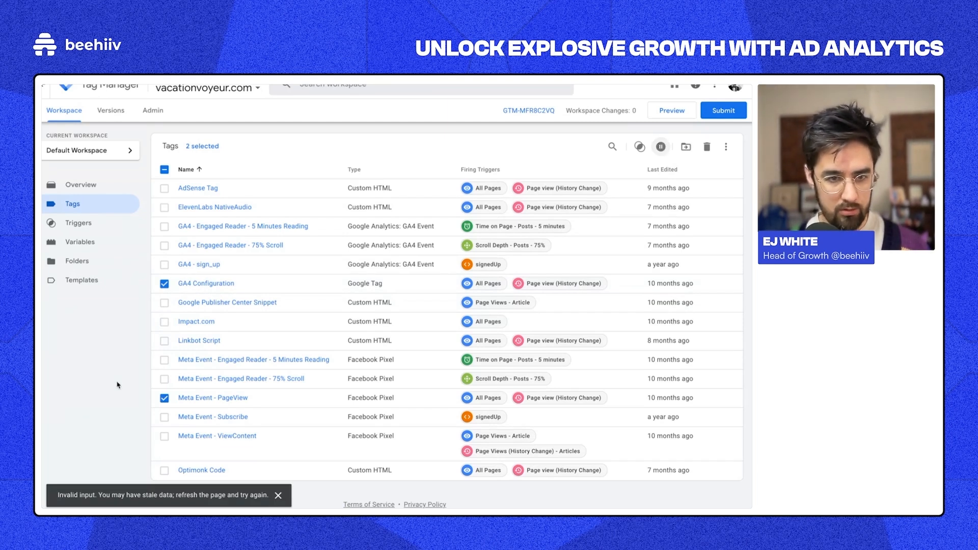
key(F5)
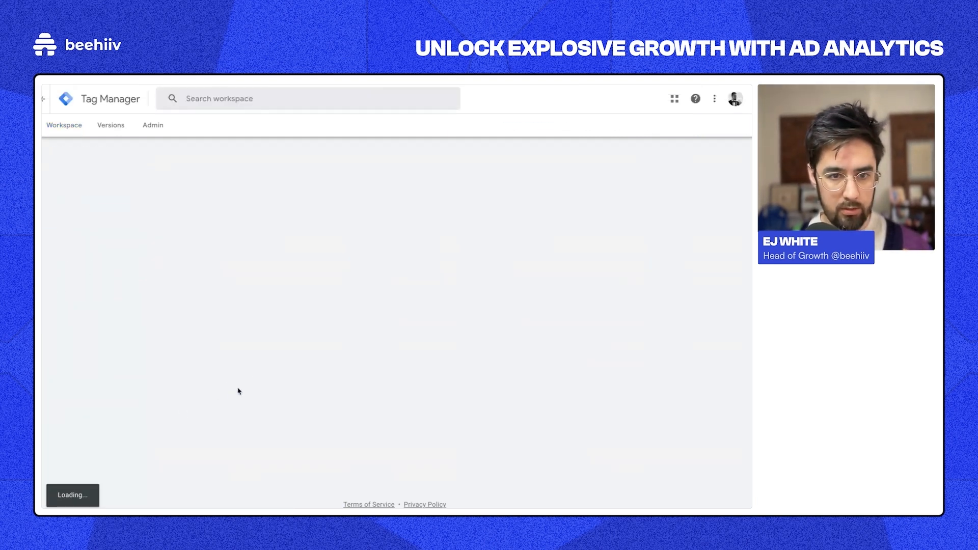
click(165, 299)
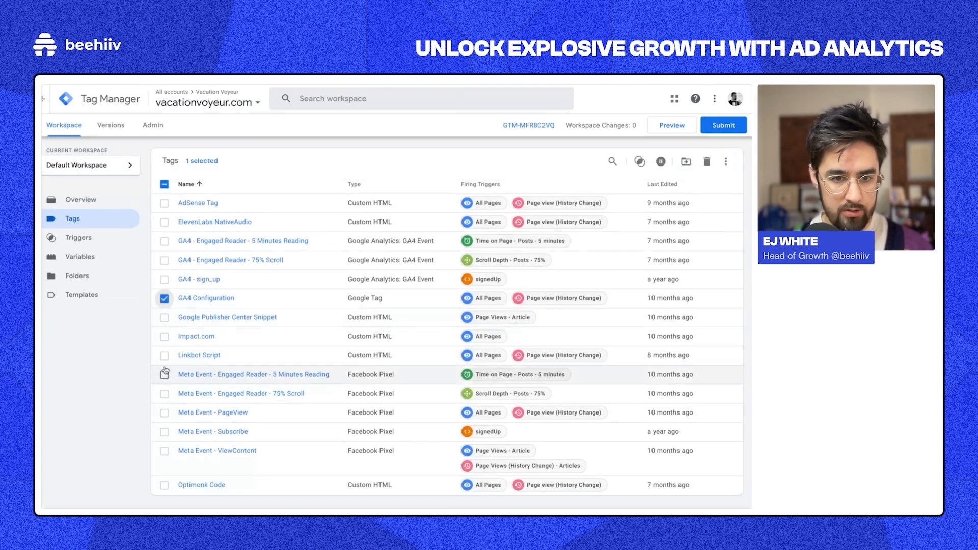
click(164, 413)
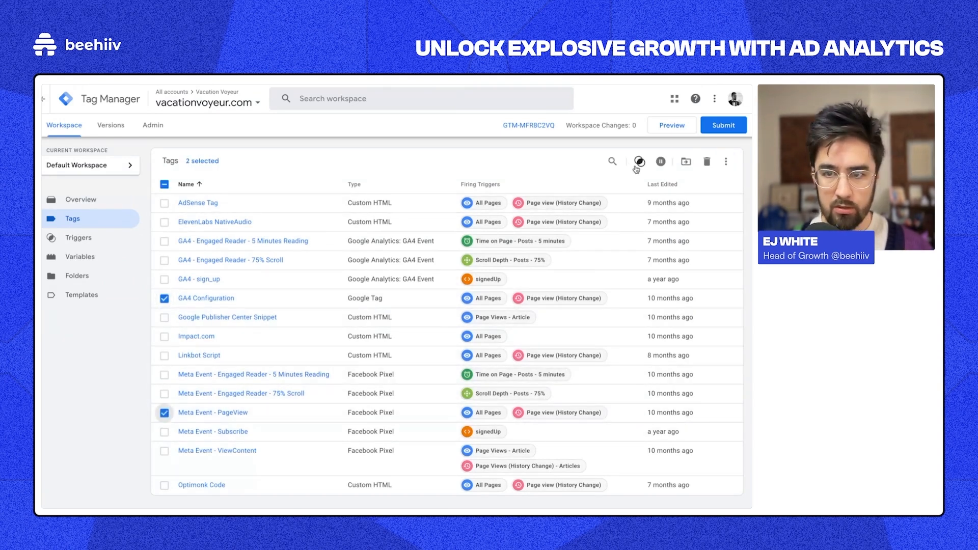
click(661, 161)
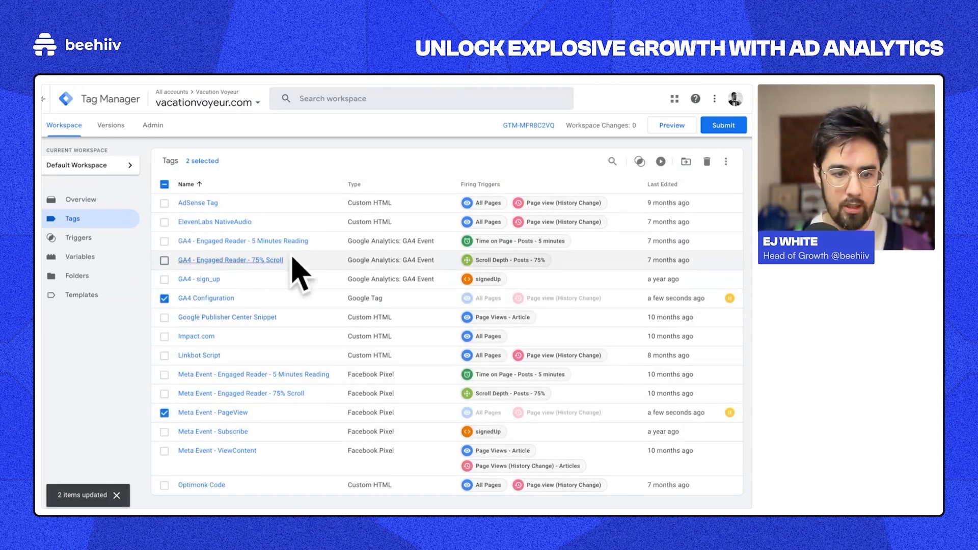
scroll(275, 182, down, 1)
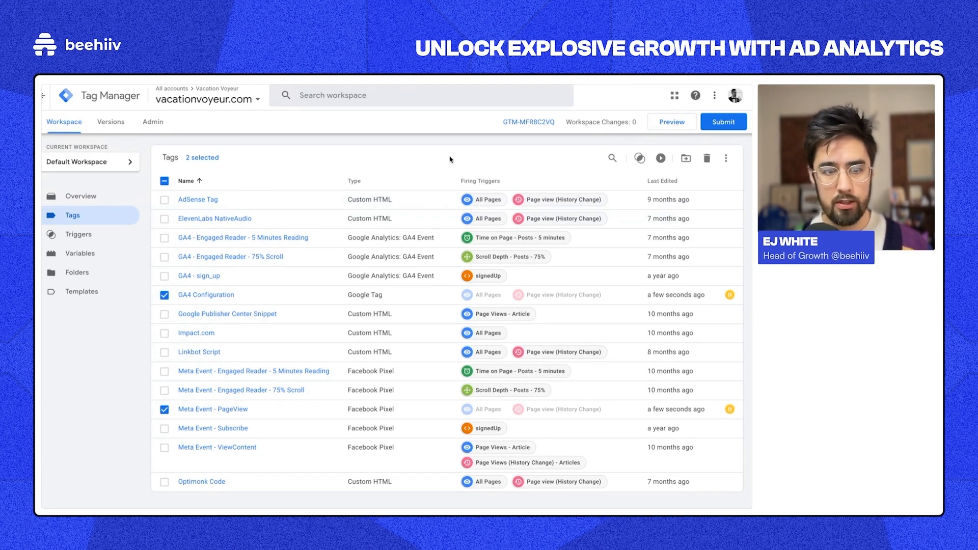
scroll(602, 301, down, 1)
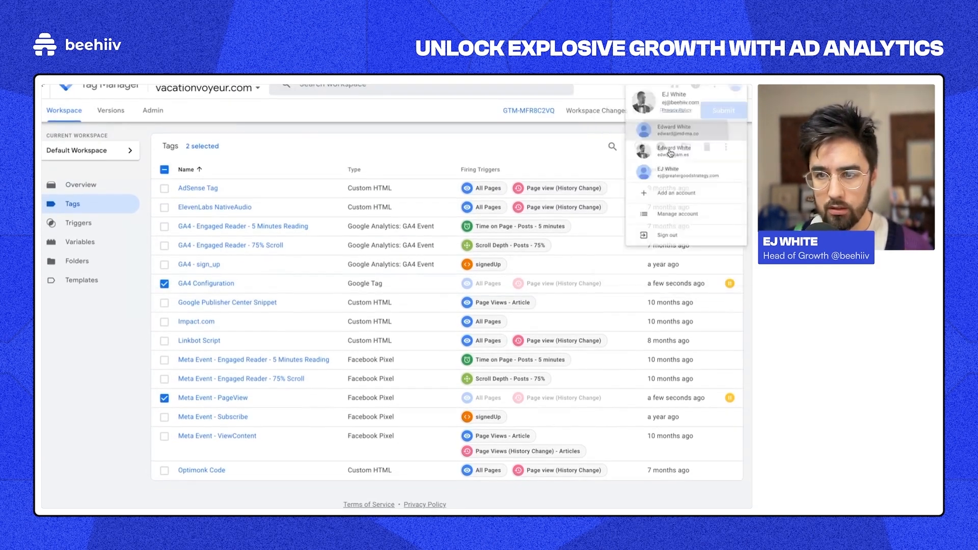
click(671, 153)
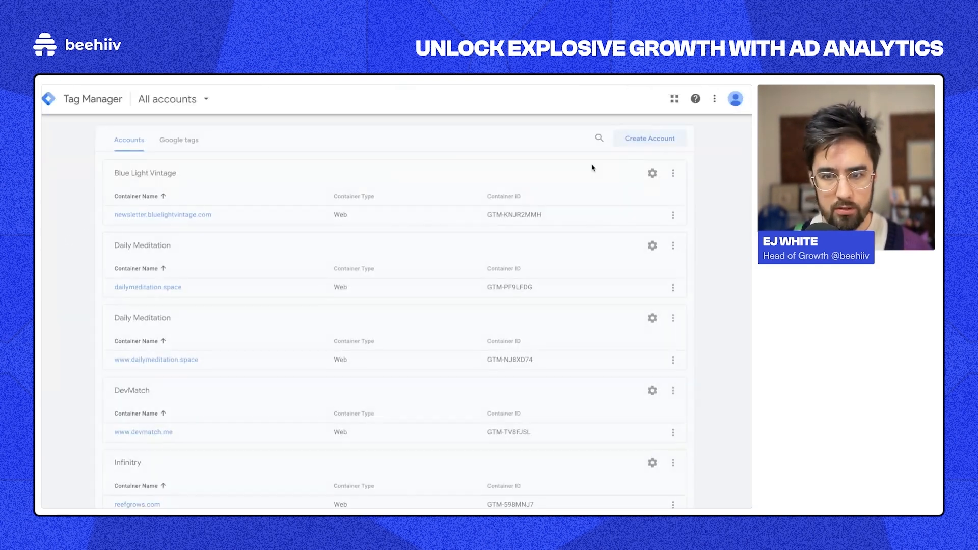
scroll(269, 224, down, 10)
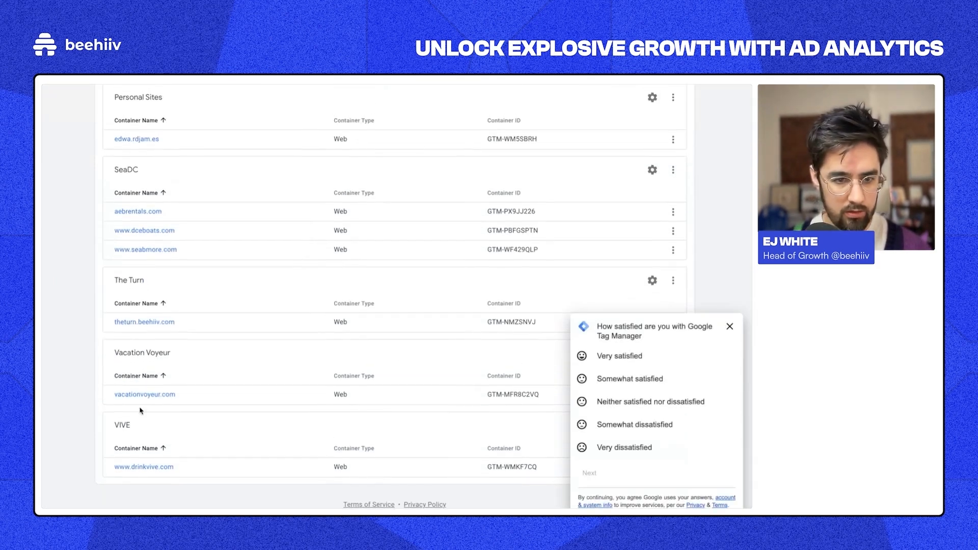
click(140, 397)
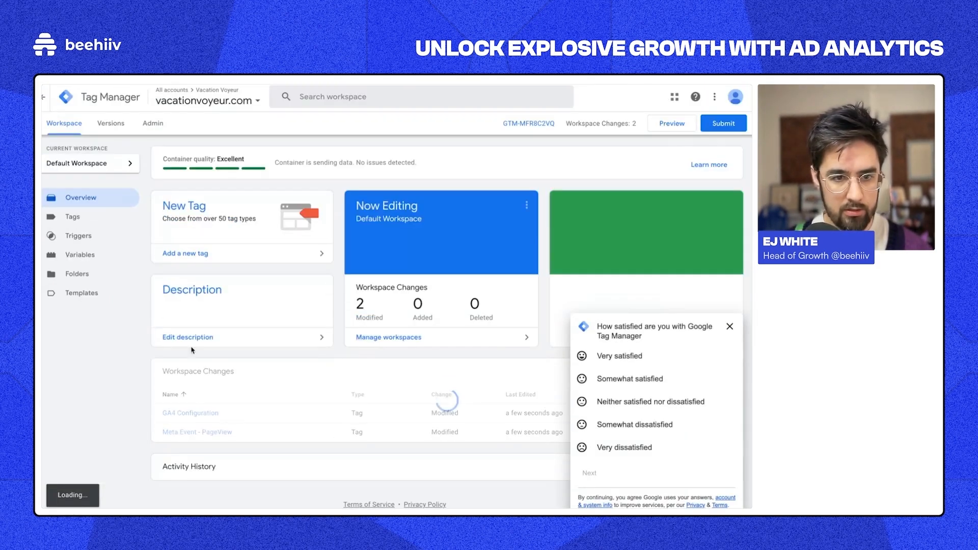
click(100, 218)
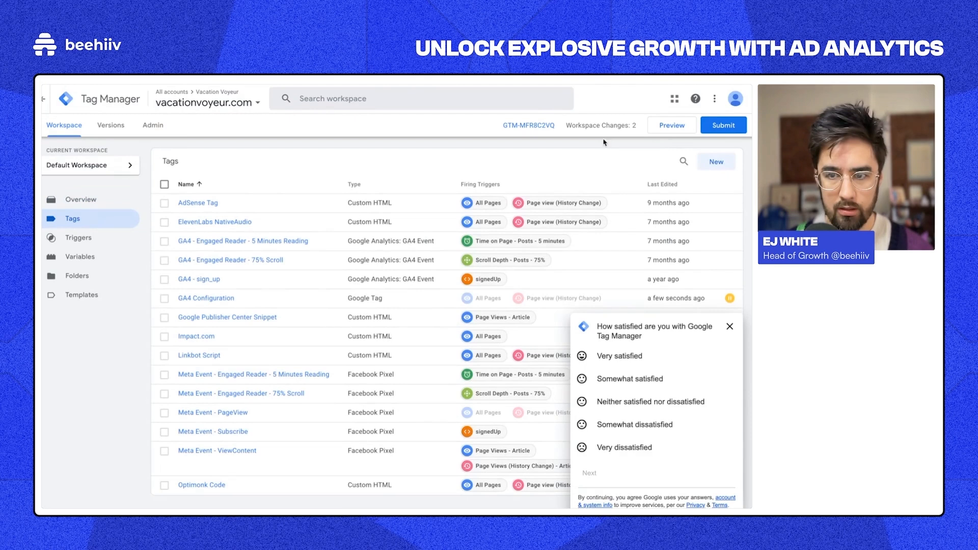
click(730, 327)
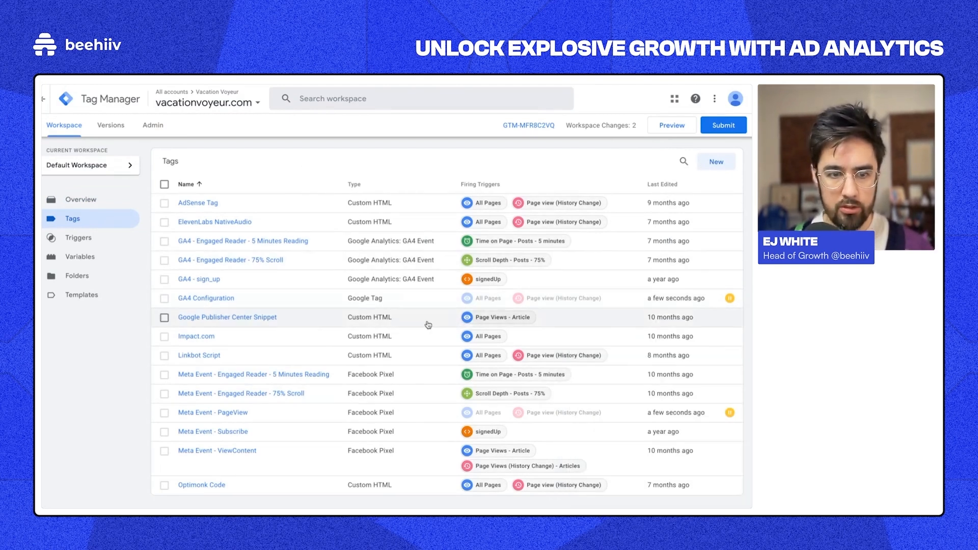
click(717, 162)
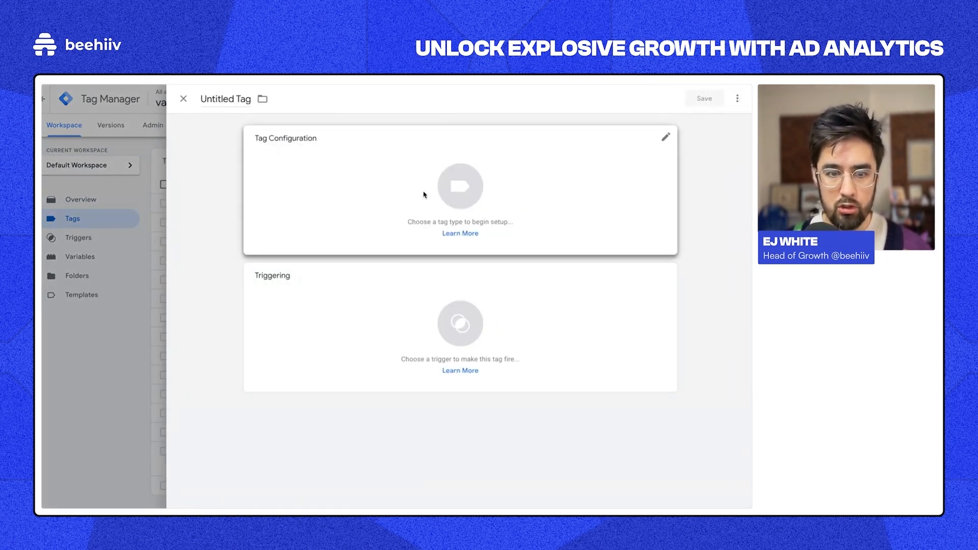
click(466, 203)
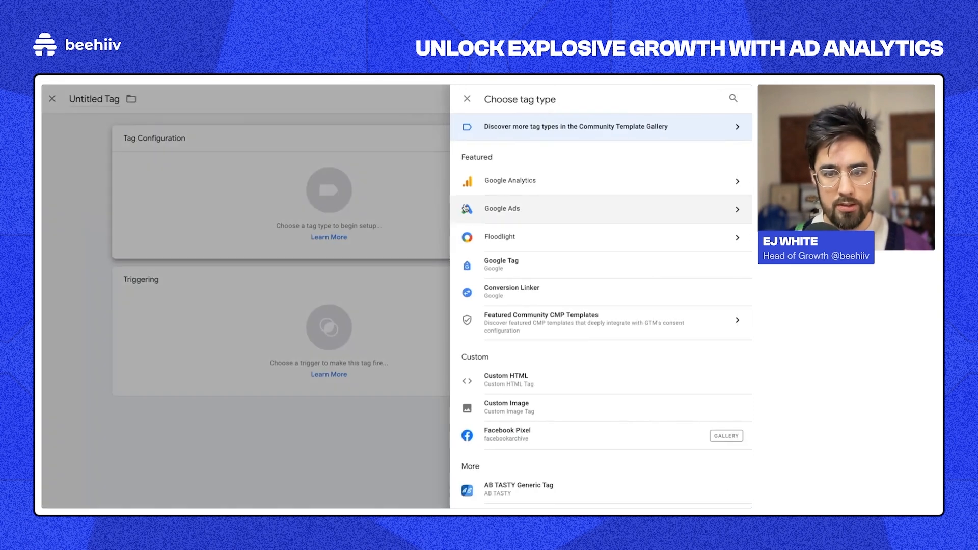
click(615, 181)
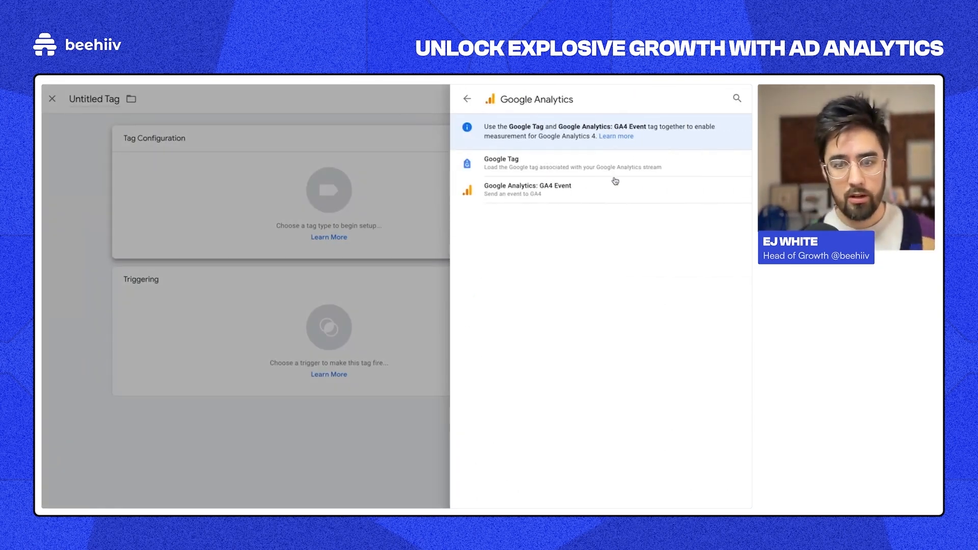
click(562, 163)
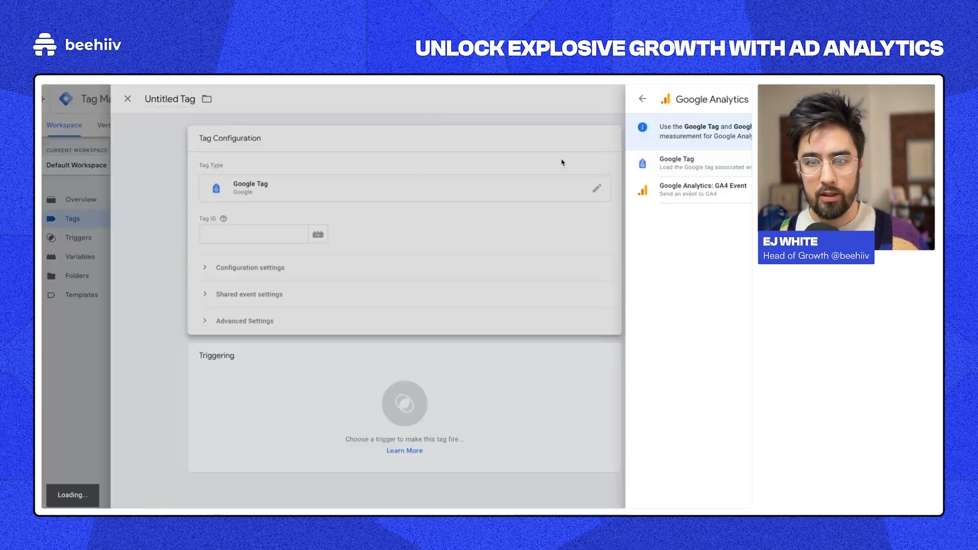
click(298, 234)
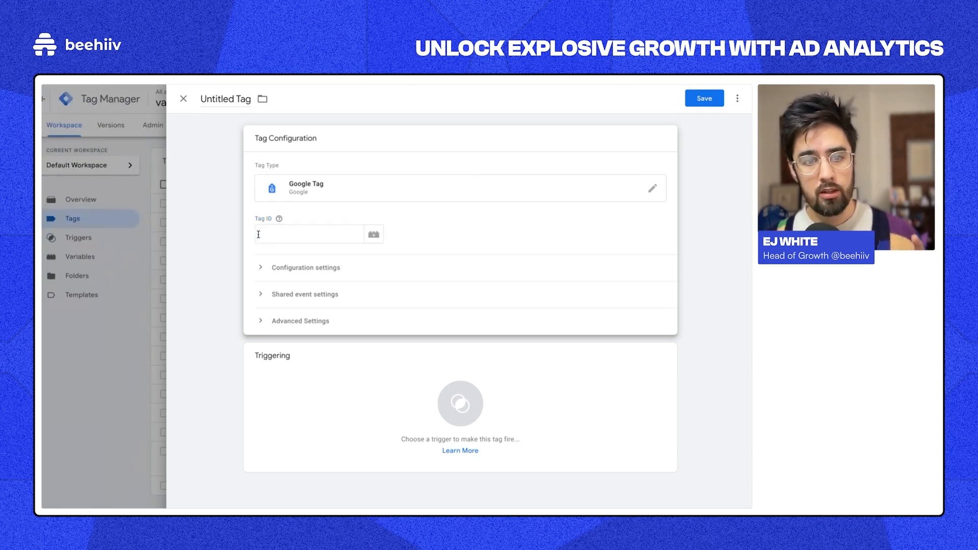
click(259, 235)
mouse_move(46, 175)
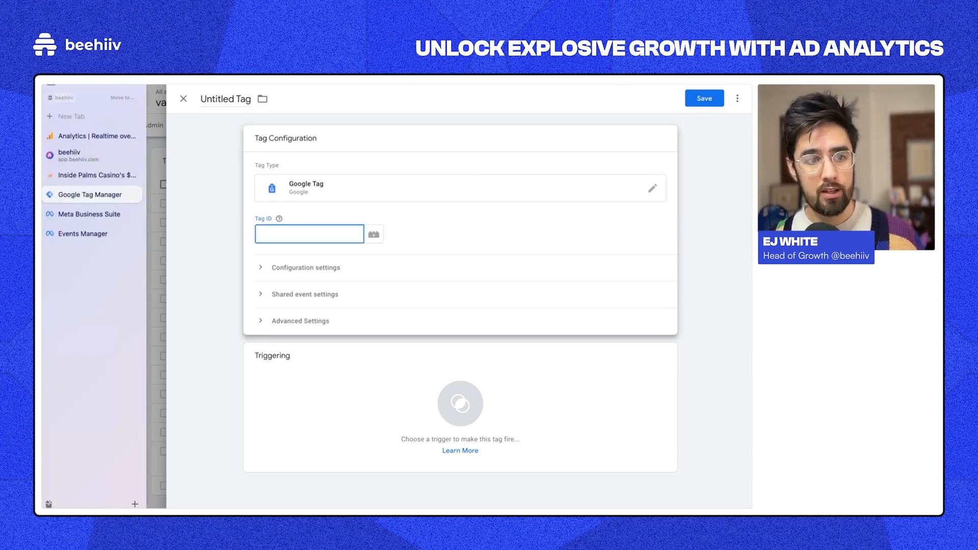
click(92, 136)
click(80, 180)
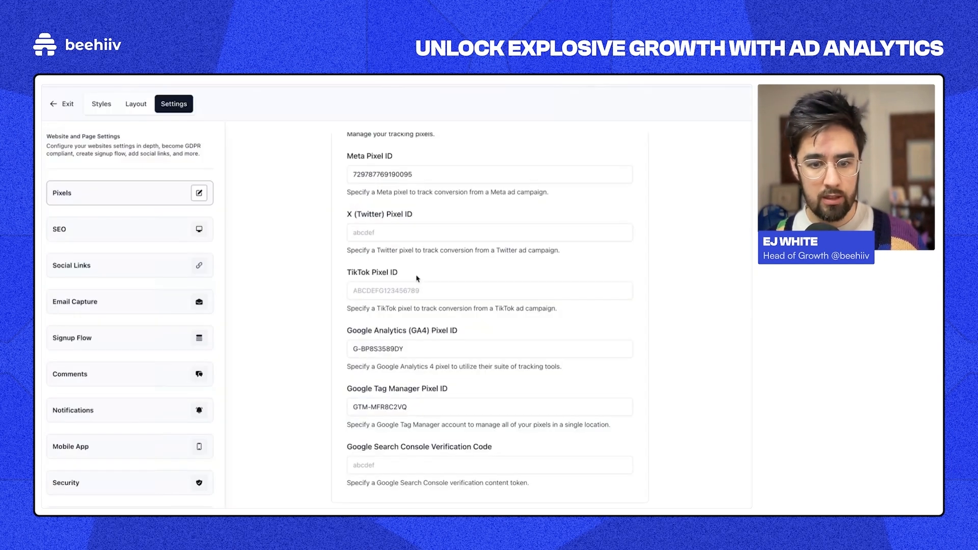
triple_click(382, 349)
key(ctrl+c)
mouse_move(45, 168)
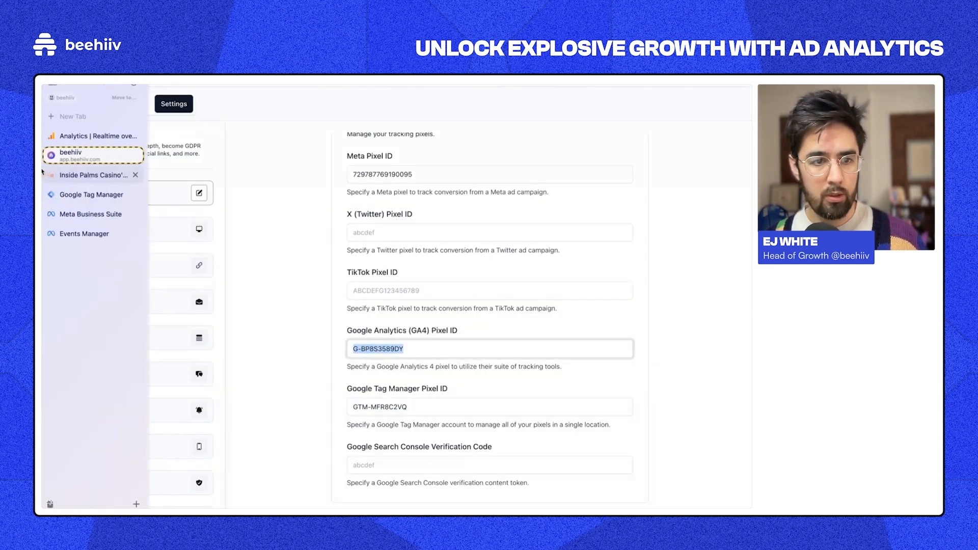
click(76, 196)
key(Escape)
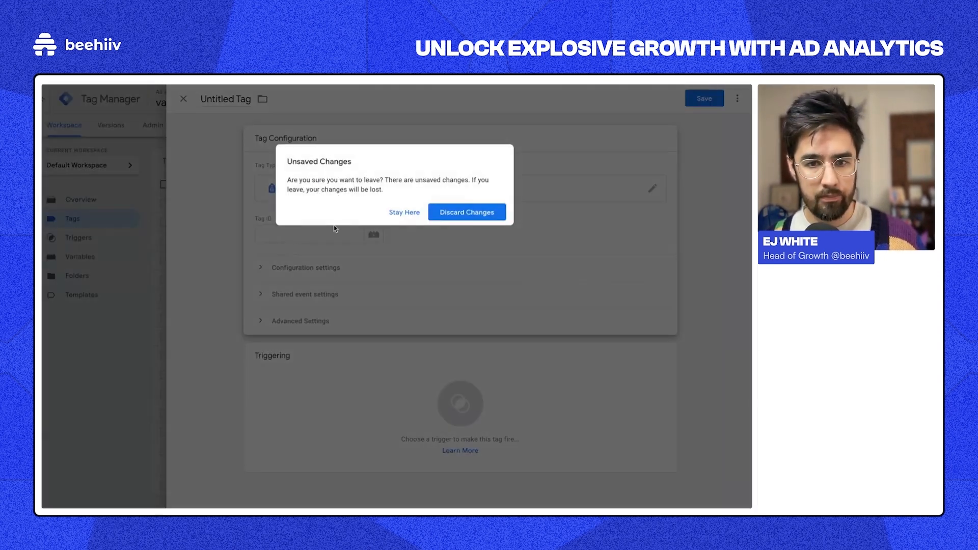
click(442, 213)
Step: Open the GA4 Configuration tag's Tag Configuration and select its Tag ID value
click(192, 299)
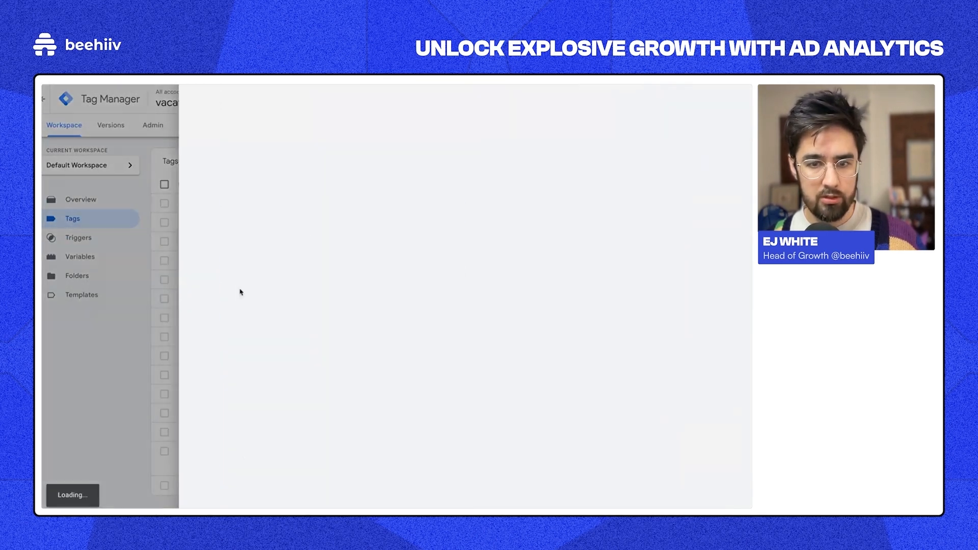
click(315, 264)
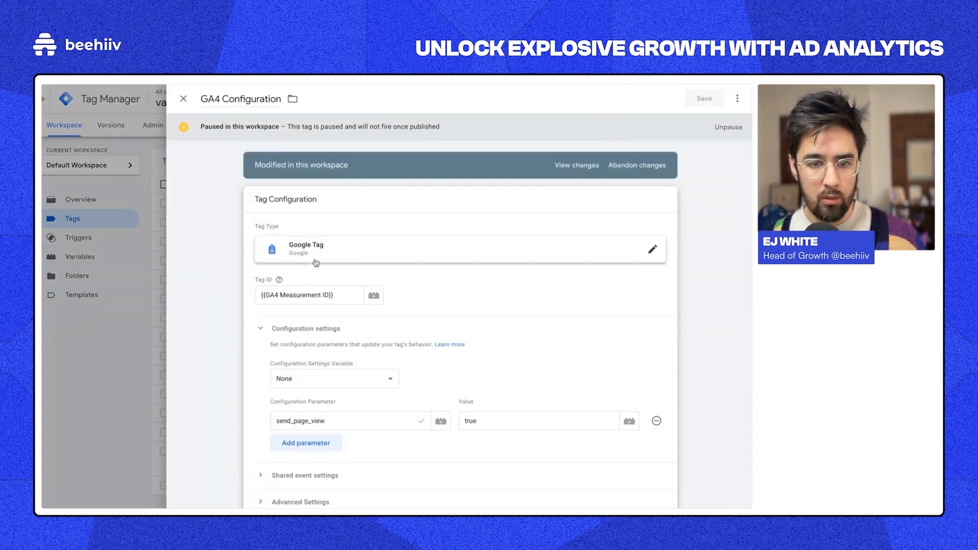
click(334, 295)
triple_click(337, 295)
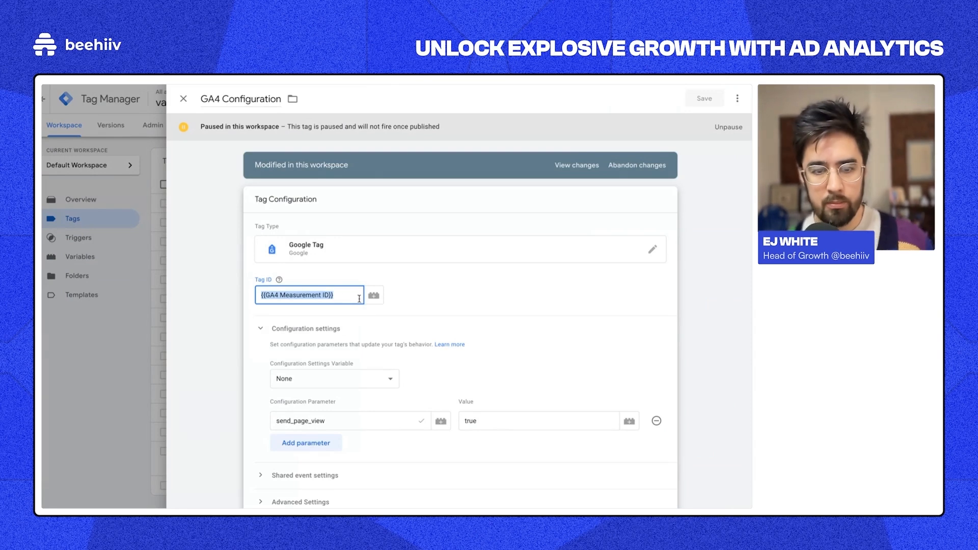
triple_click(350, 296)
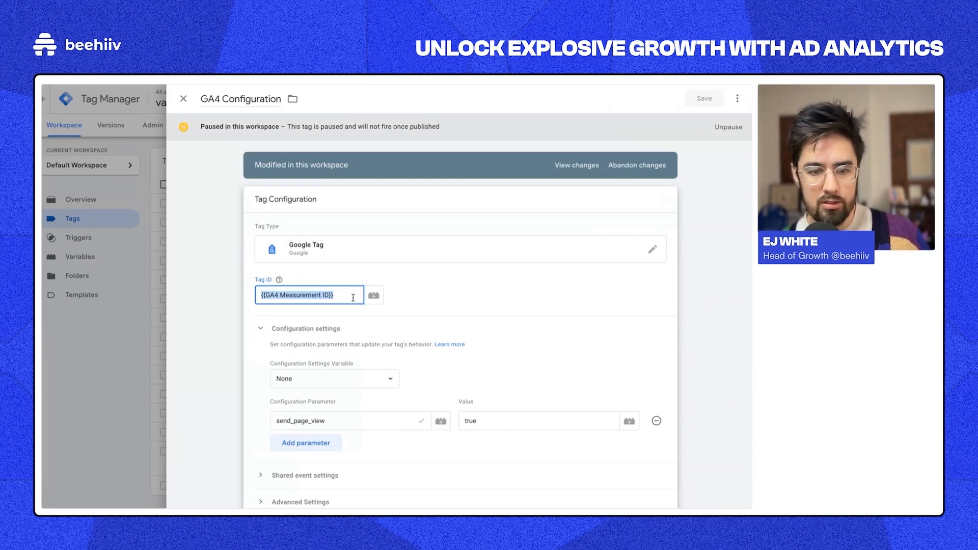
Step: Bring up the variable chooser for the {{GA4 Measurement ID}} Tag ID, listing Meta Pixel ID
click(360, 276)
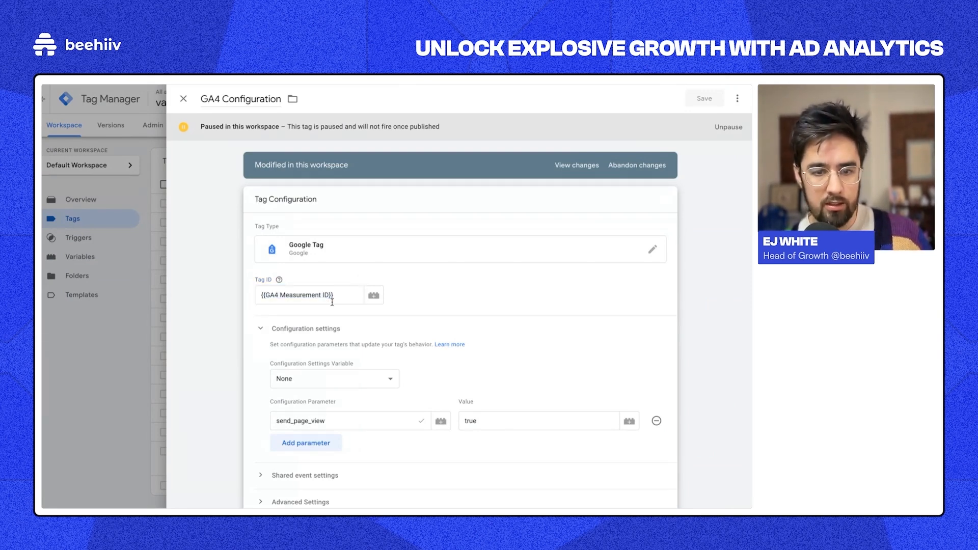
click(332, 298)
triple_click(331, 298)
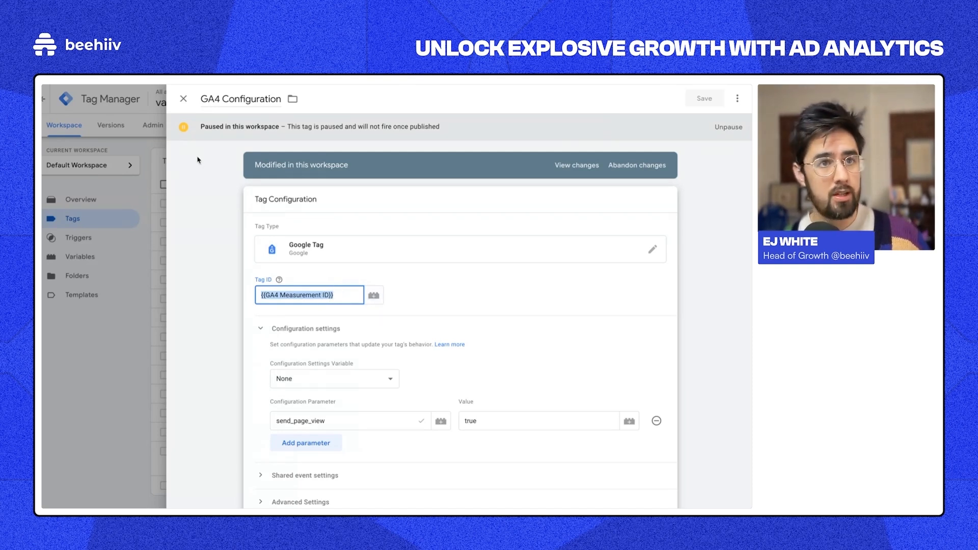
click(347, 295)
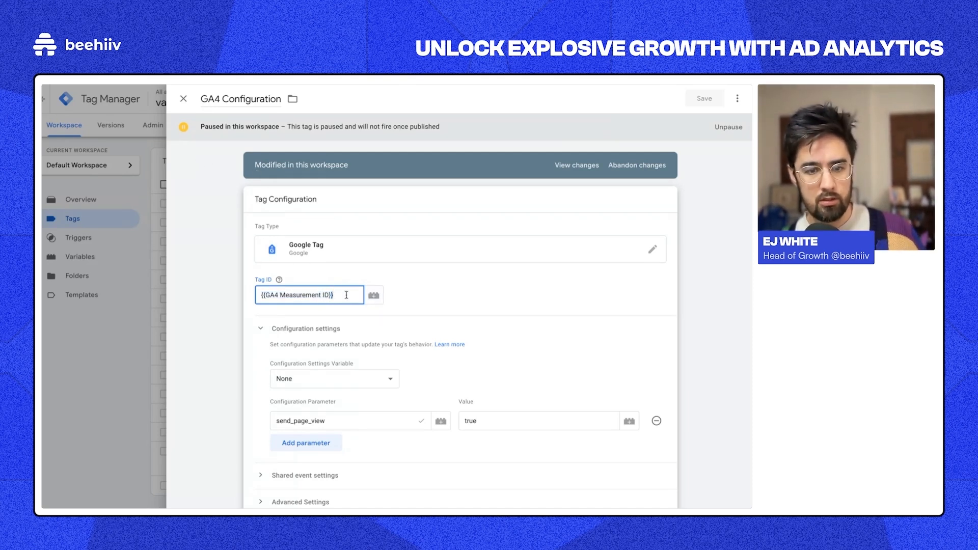
triple_click(346, 295)
click(376, 296)
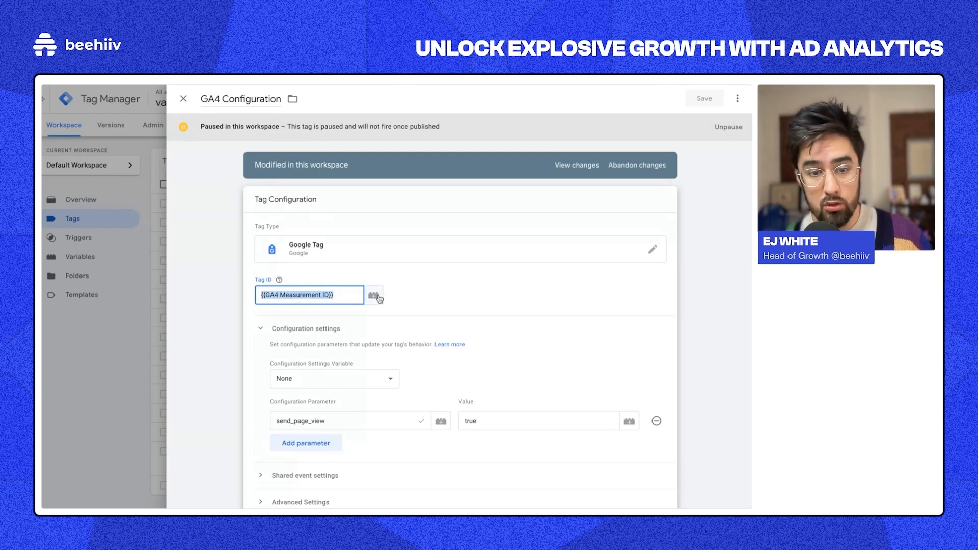
click(738, 99)
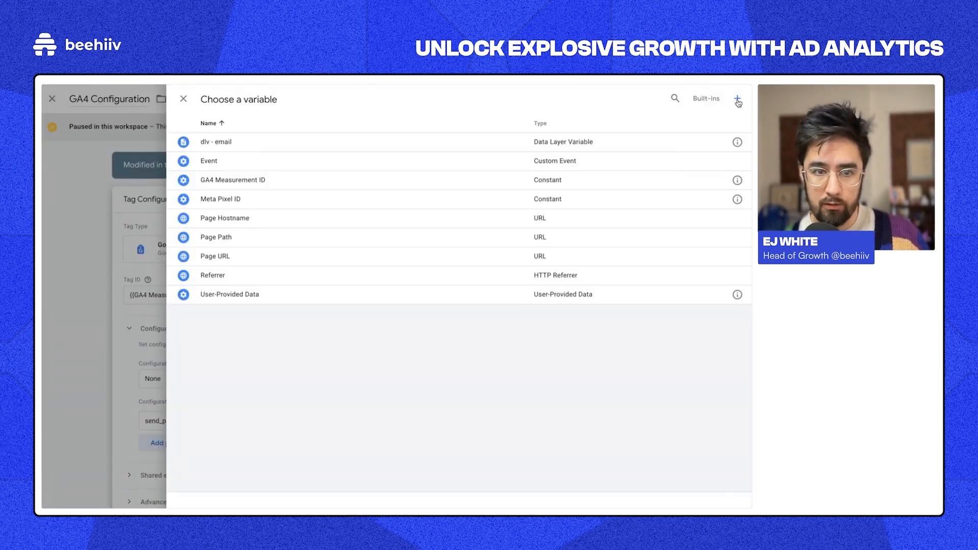
Step: Draft a Constant variable with the pasted GA4 measurement ID, then discard it and keep the existing Tag ID
click(739, 98)
click(403, 190)
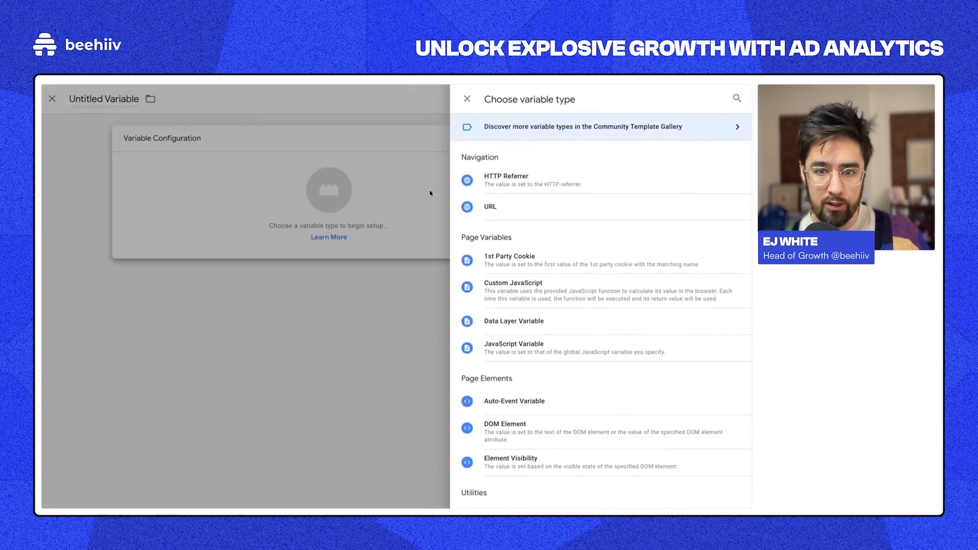
scroll(583, 257, down, 2)
scroll(584, 304, down, 3)
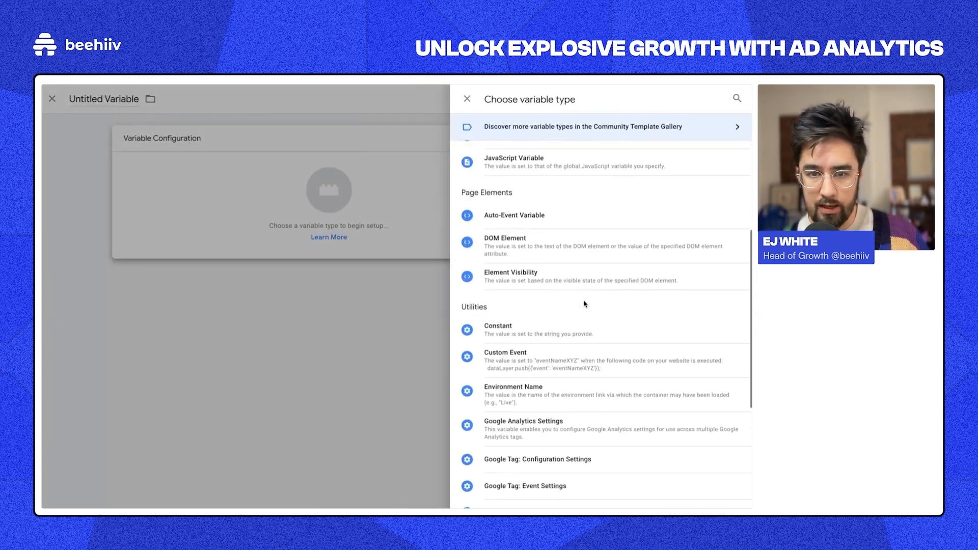
click(514, 363)
click(309, 234)
key(ctrl+v)
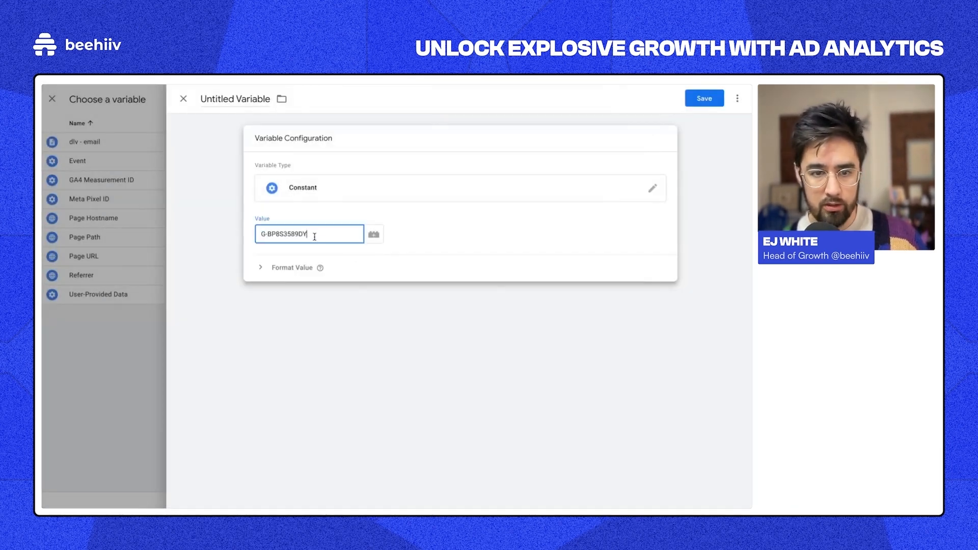
click(237, 98)
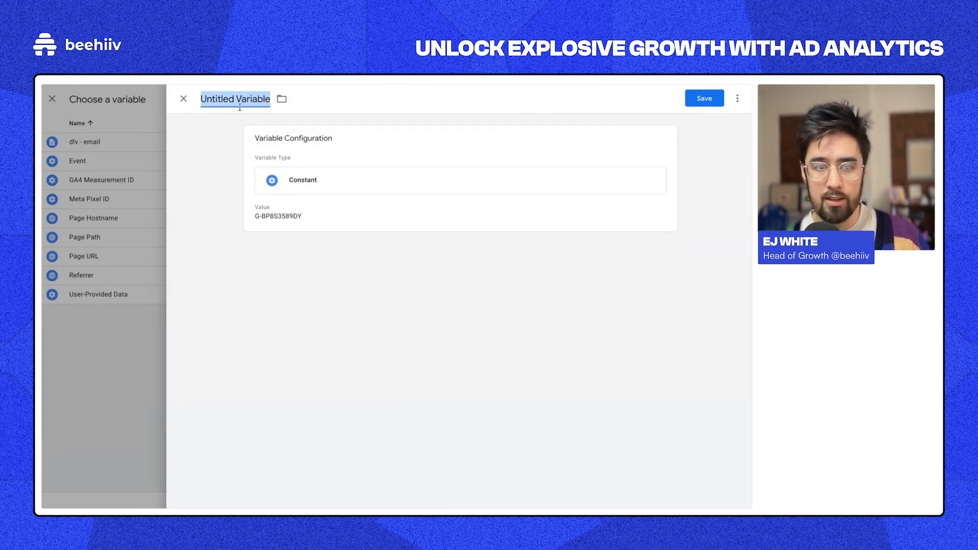
click(183, 98)
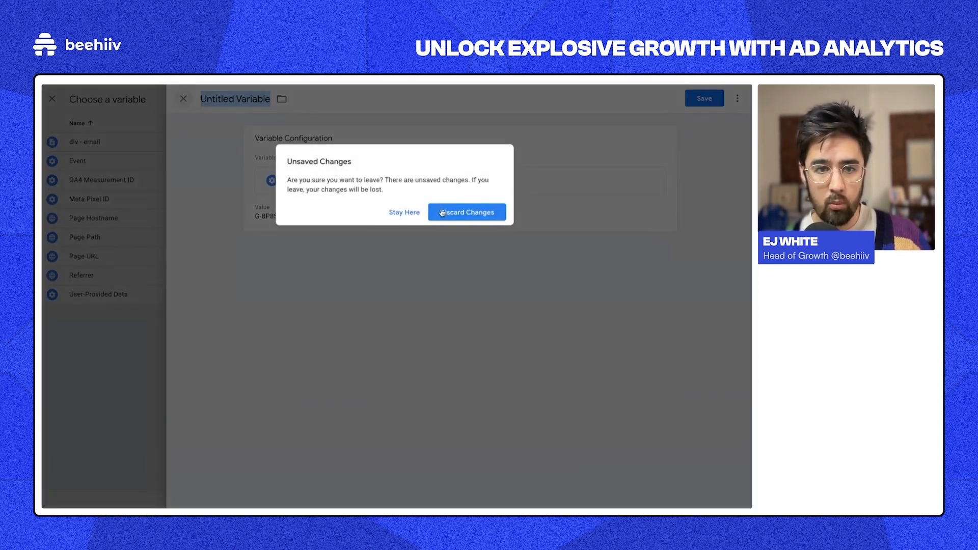
click(466, 212)
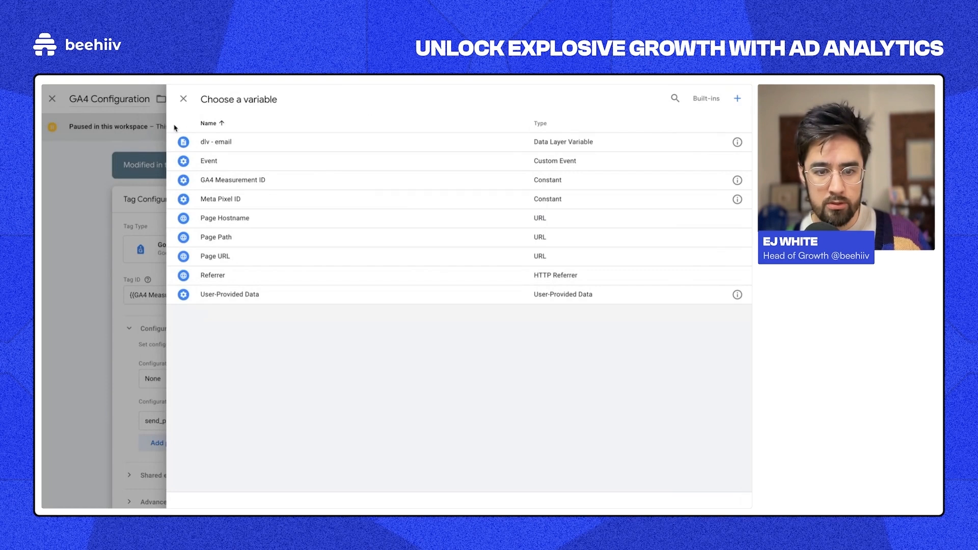
click(233, 180)
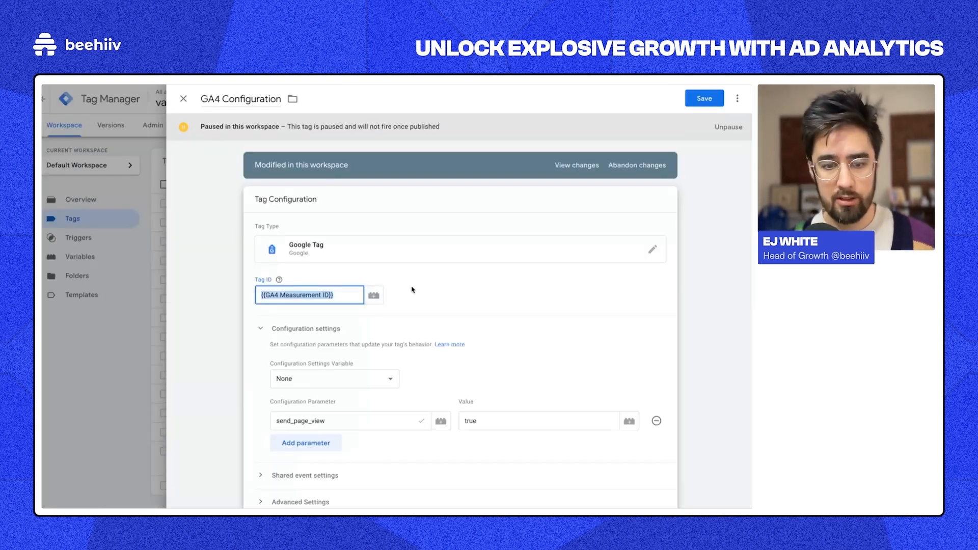
Step: Inspect the send_page_view configuration parameter, set to true
scroll(407, 320, down, 1)
scroll(402, 326, up, 1)
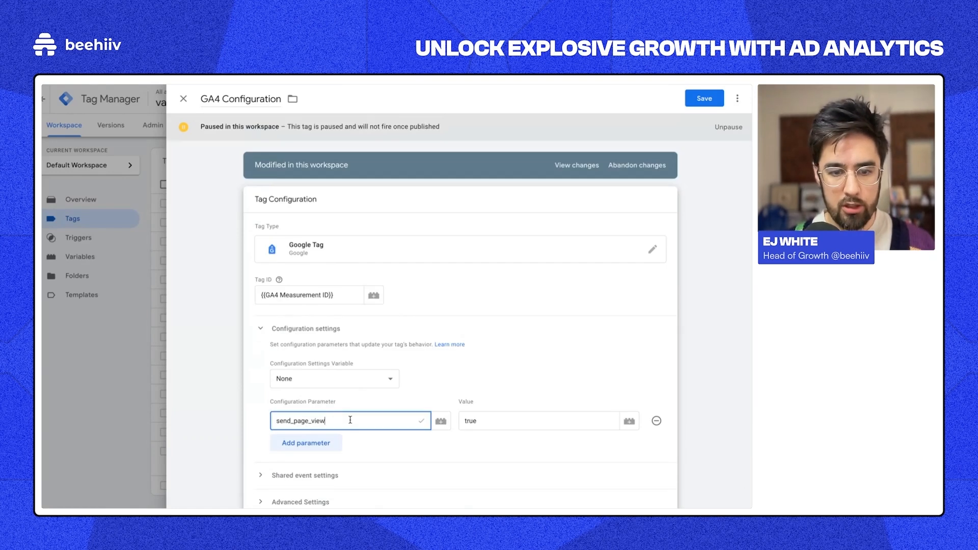
double_click(350, 420)
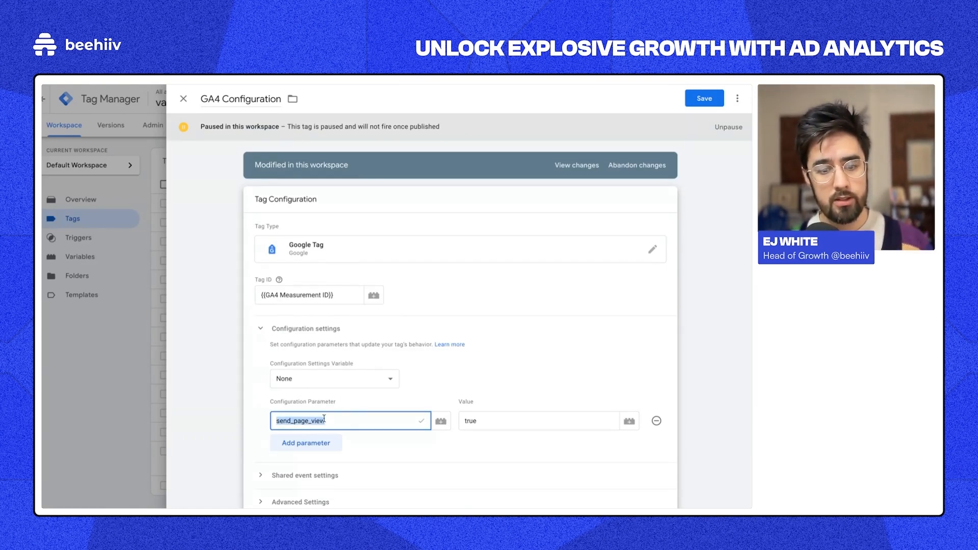
click(288, 426)
double_click(315, 426)
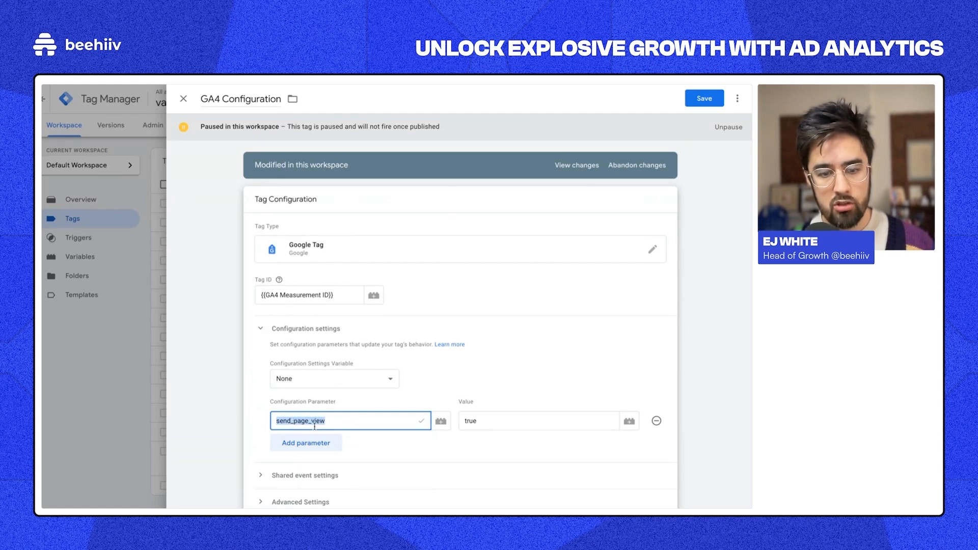
double_click(318, 426)
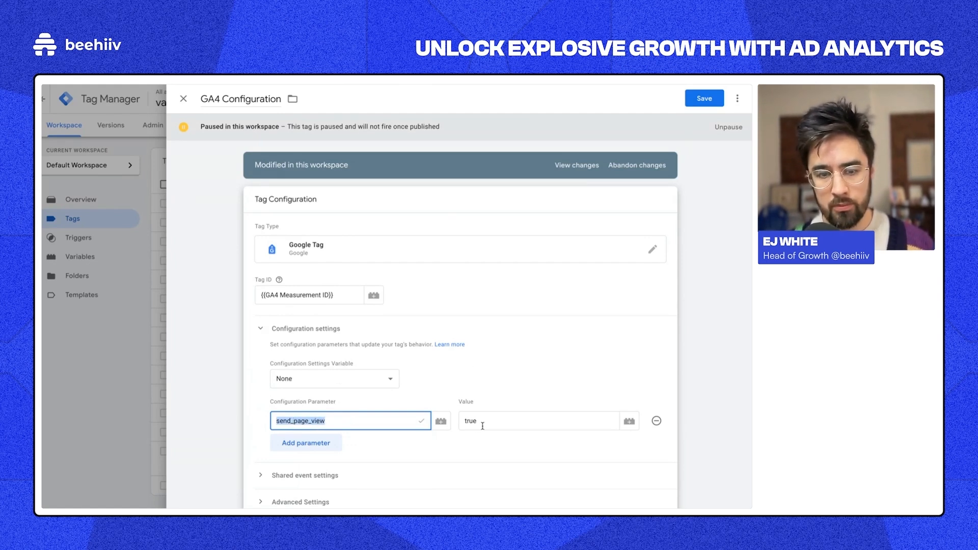
scroll(474, 360, down, 1)
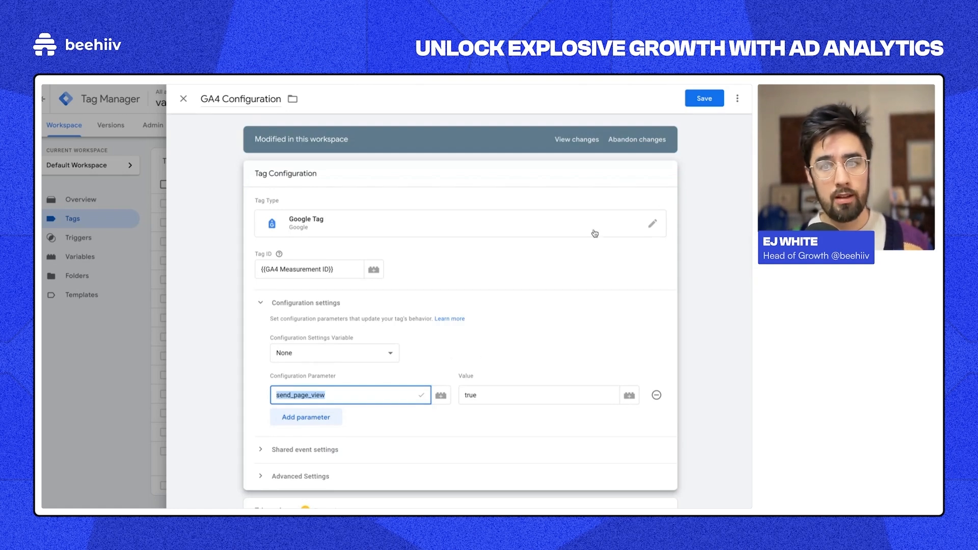
Step: In the tag's Triggering, browse the new-trigger types and abandon the untitled trigger
click(218, 239)
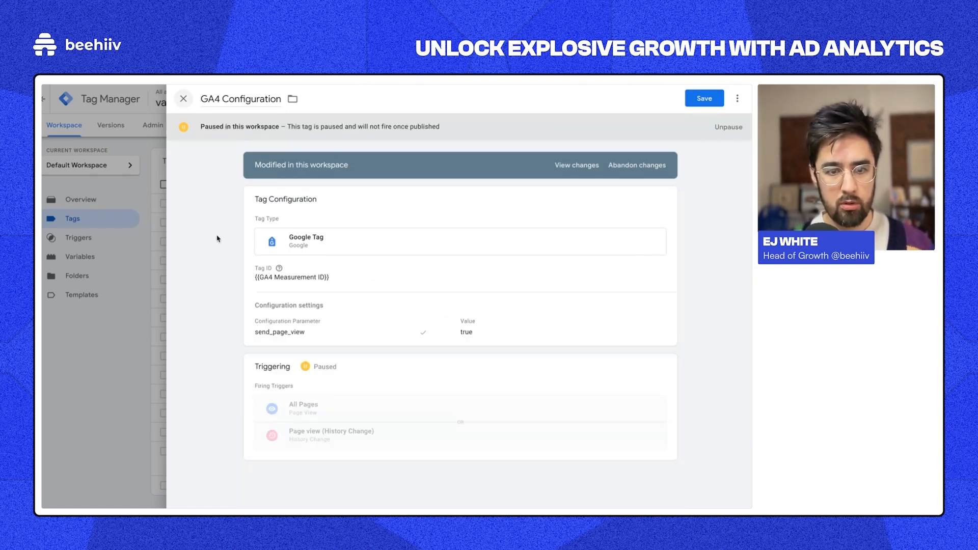
click(400, 397)
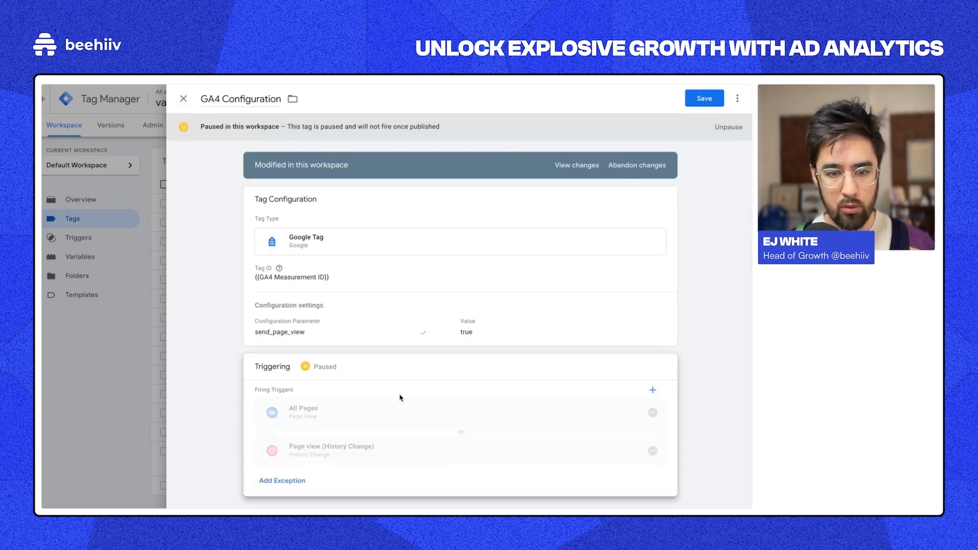
click(652, 390)
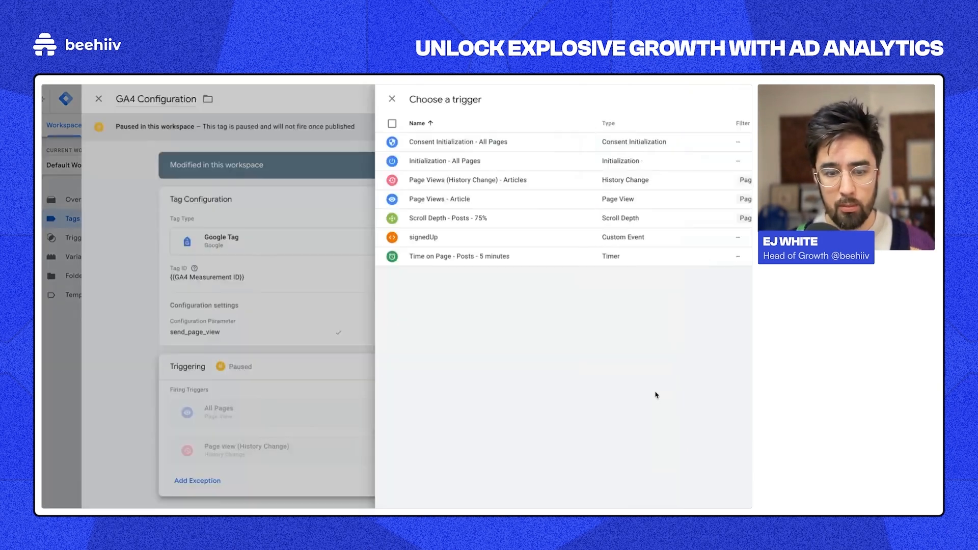
click(734, 99)
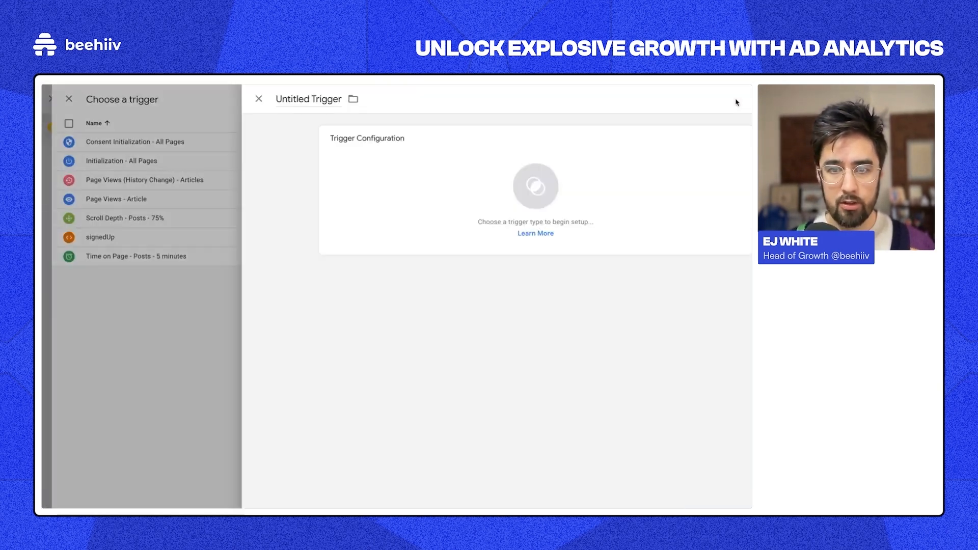
click(323, 185)
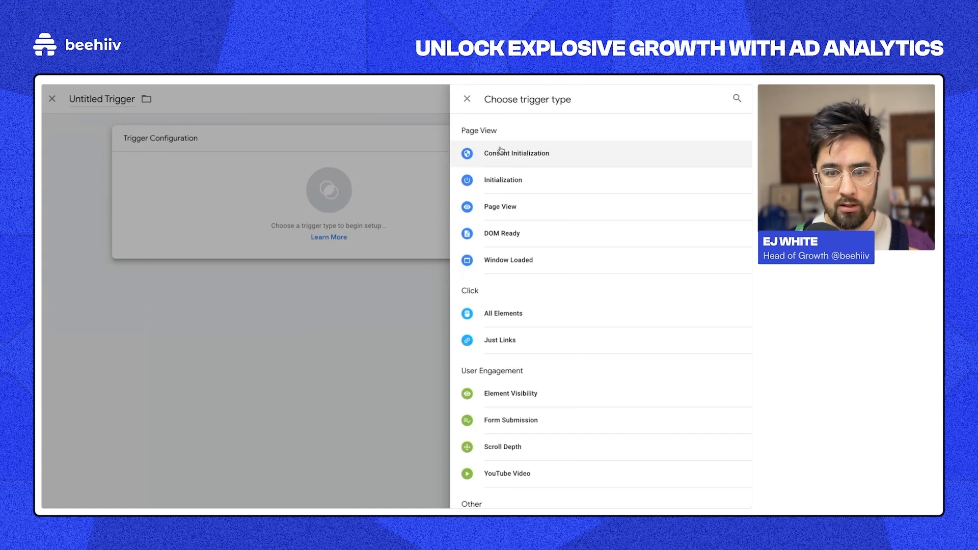
scroll(517, 340, down, 3)
scroll(518, 339, up, 3)
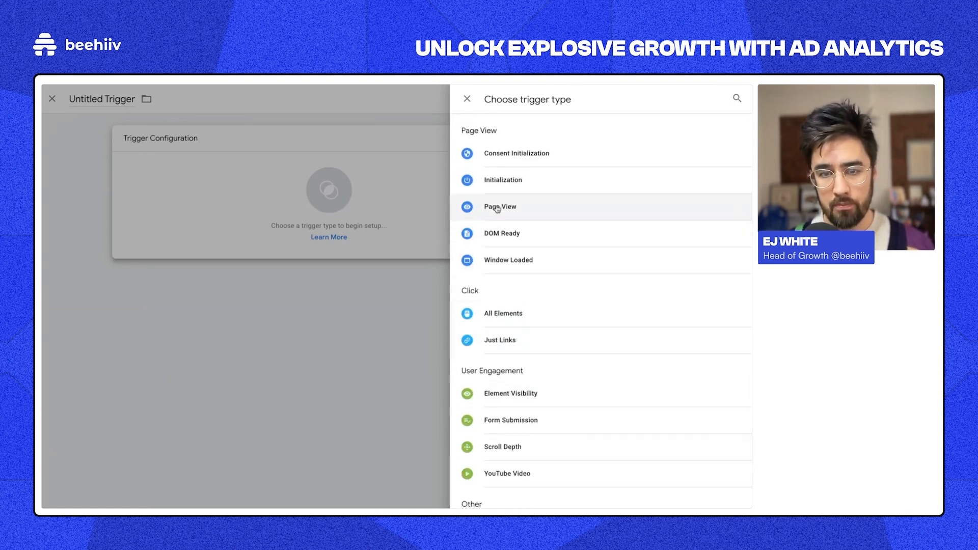
click(441, 210)
click(133, 172)
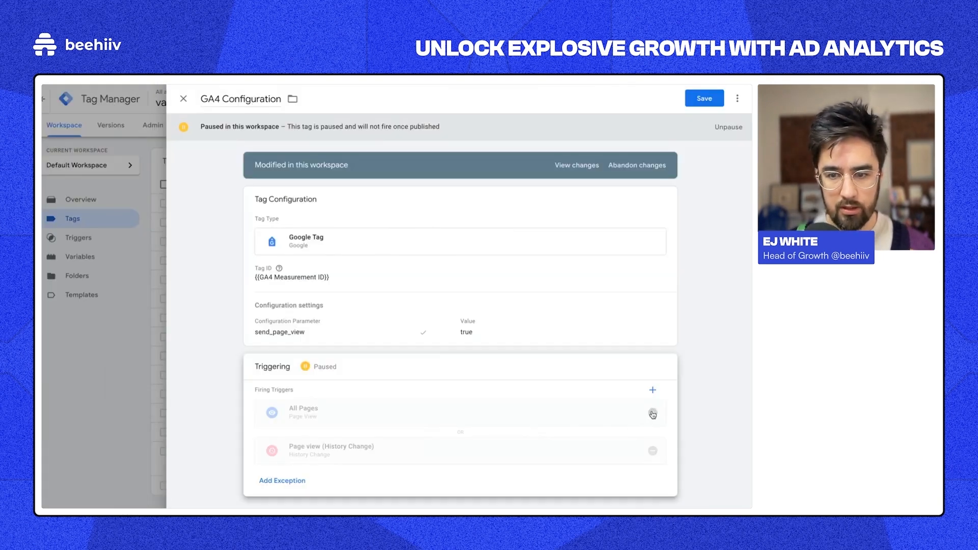
Step: Remove and re-add the All Pages firing trigger twice
click(652, 412)
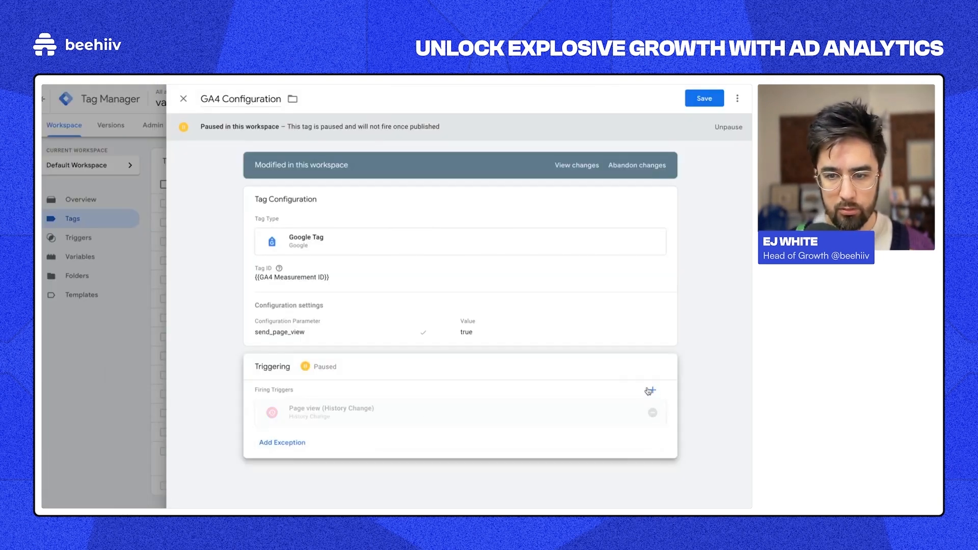
click(651, 391)
click(240, 144)
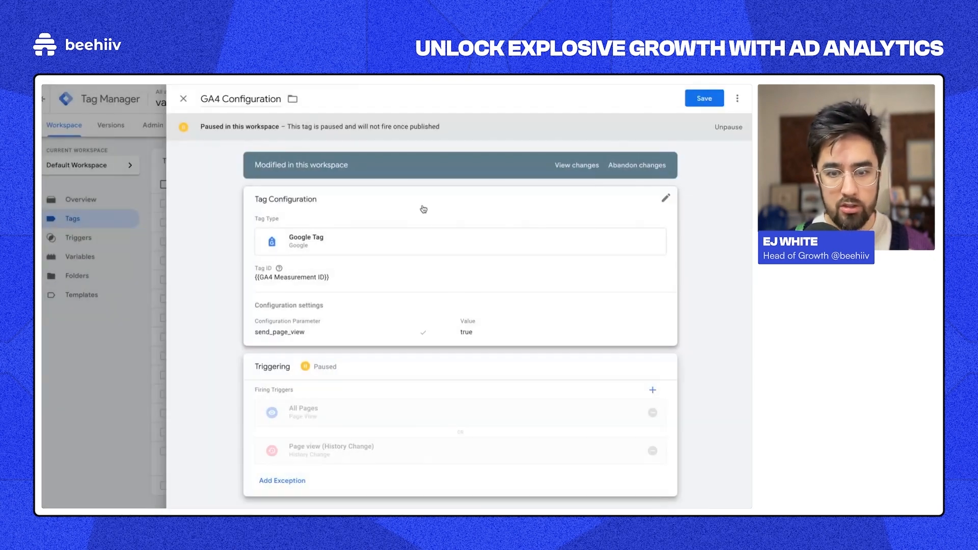
click(652, 413)
click(654, 392)
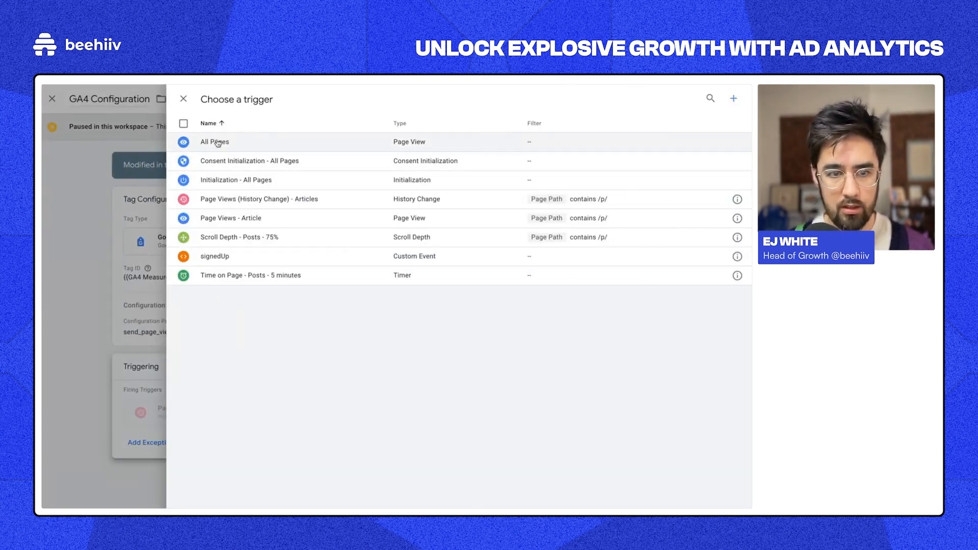
click(217, 143)
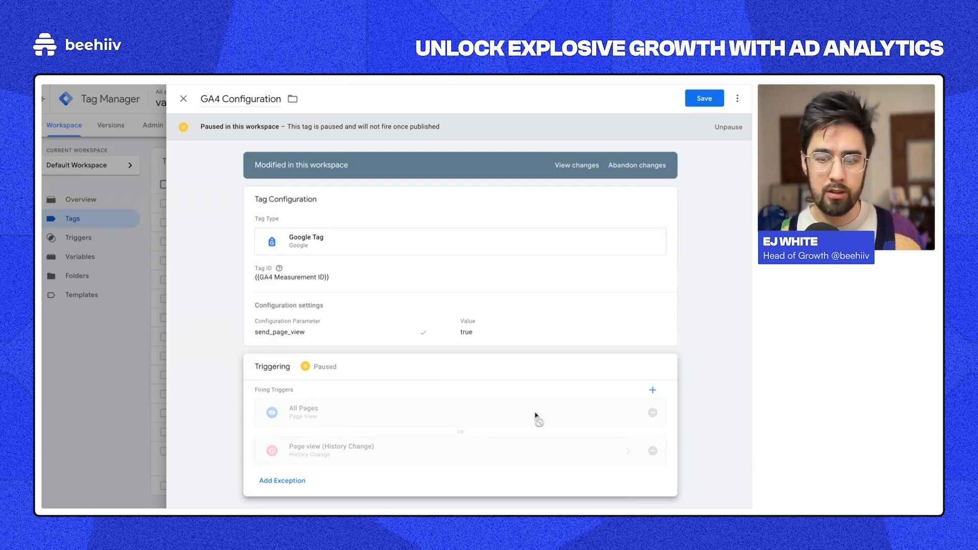
Step: Inspect the Page view (History Change) trigger's details and configuration from the trigger list
click(652, 391)
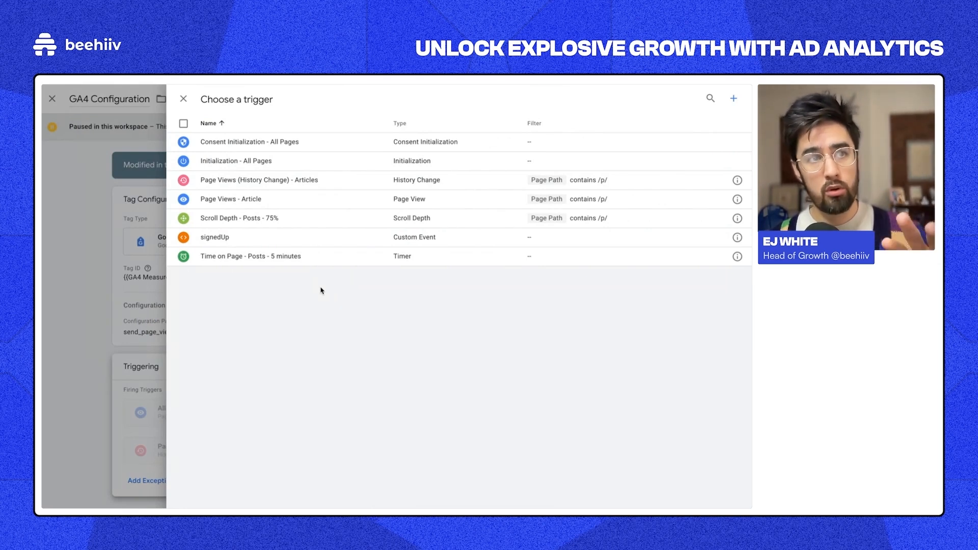
click(126, 263)
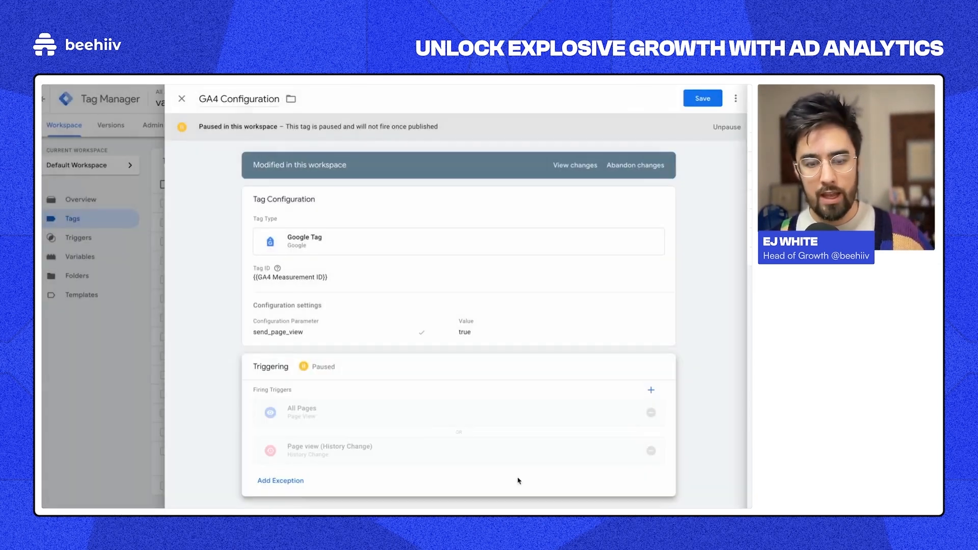
click(653, 390)
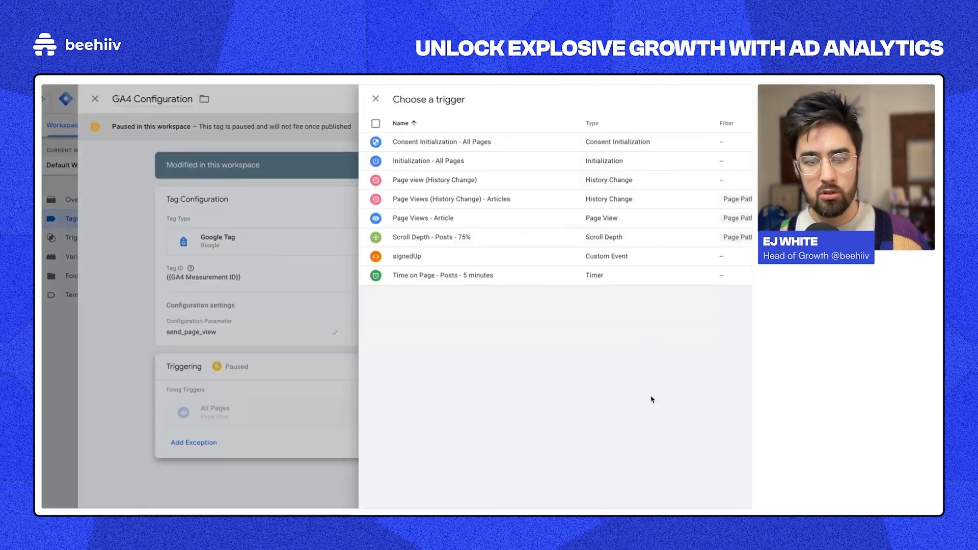
click(737, 180)
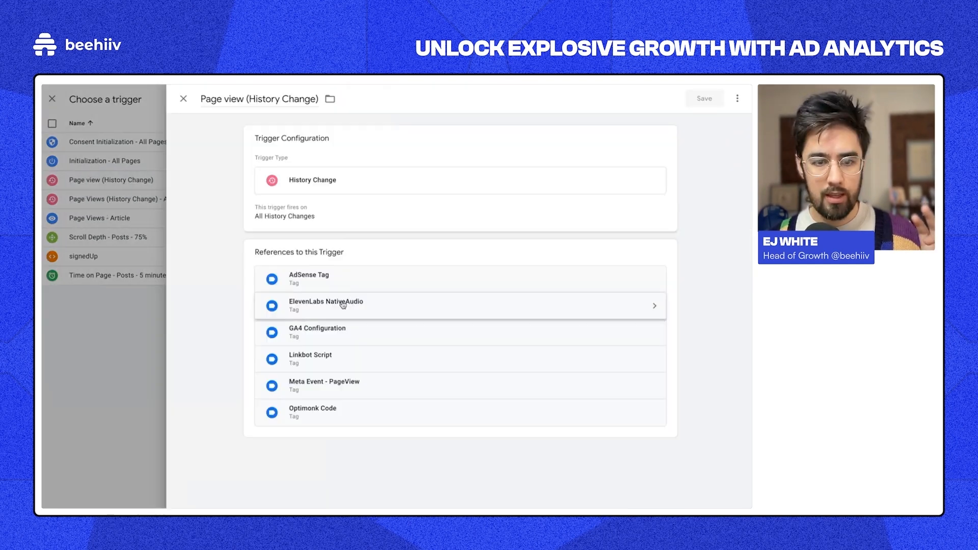
click(341, 197)
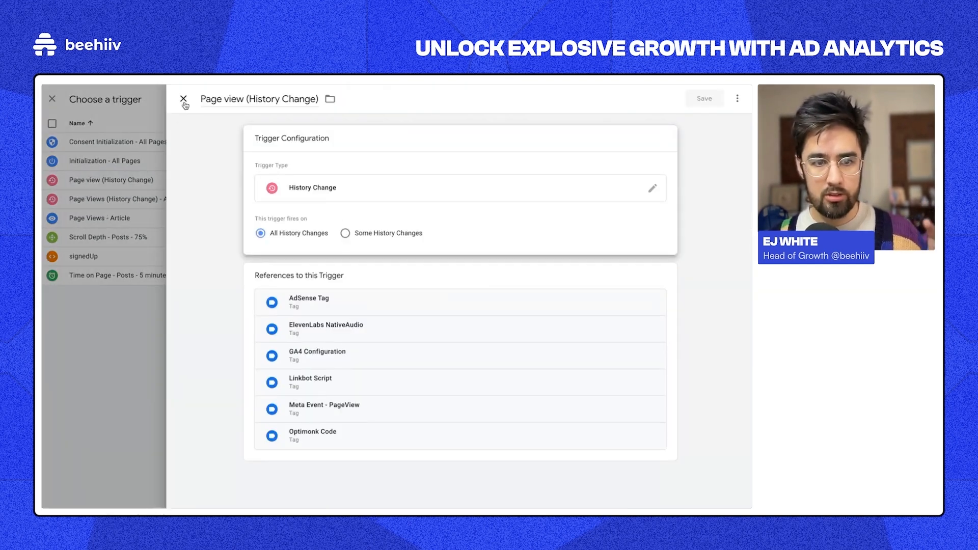
click(183, 98)
Step: Start a new History Change trigger, then discard it unsaved
click(737, 100)
click(689, 186)
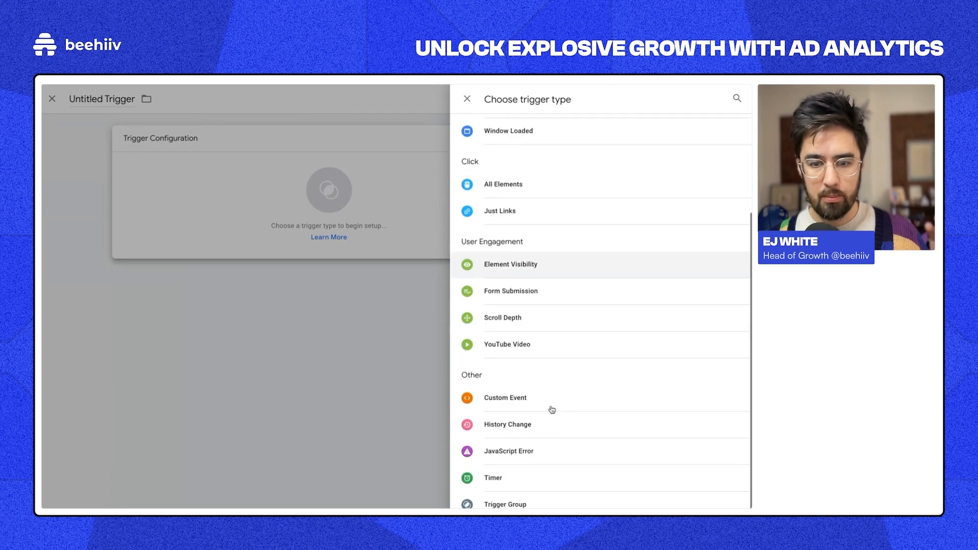
click(516, 428)
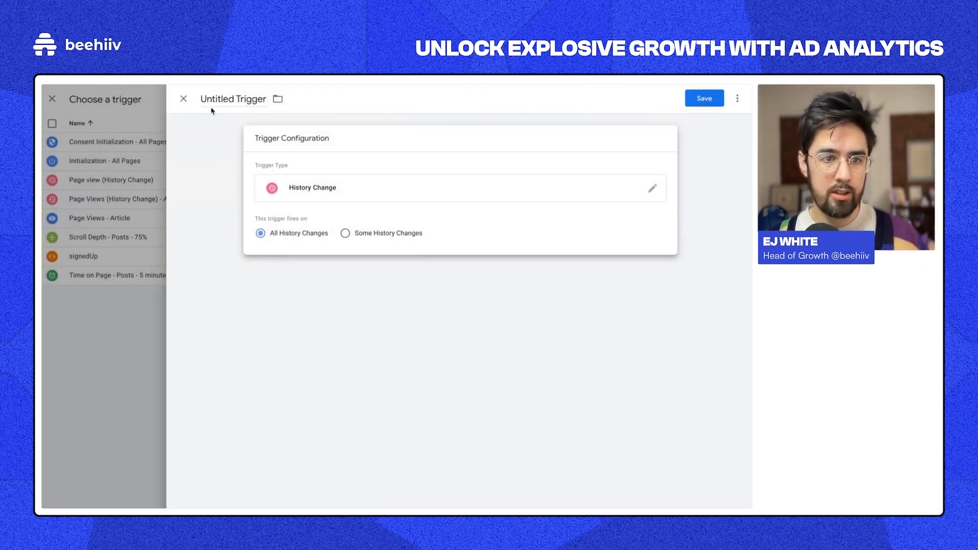
click(185, 100)
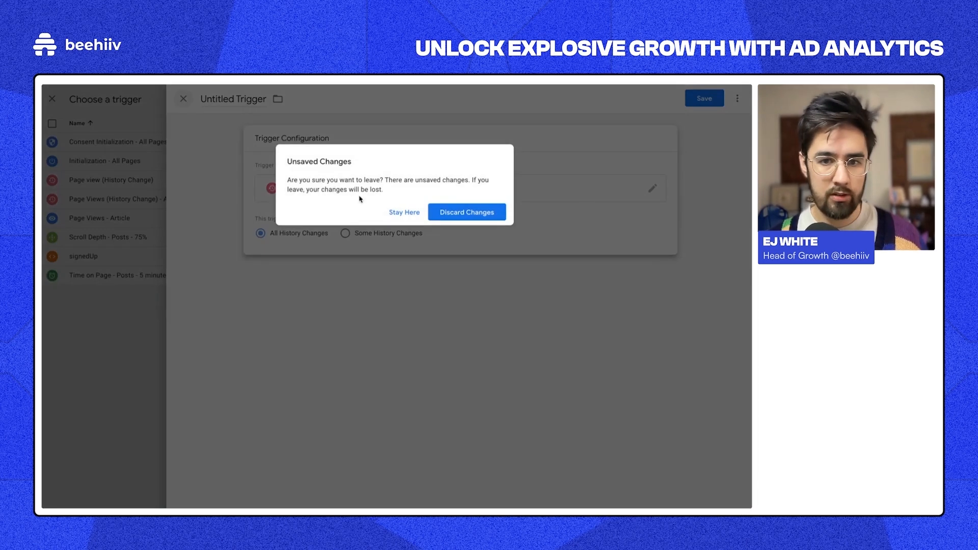
click(438, 213)
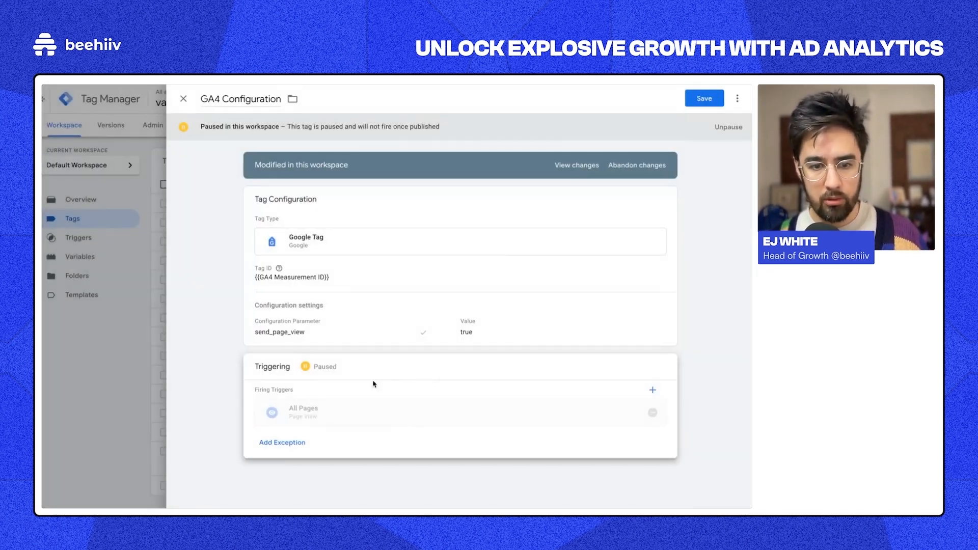
Step: Add Page view (History Change) as a firing trigger, then close the tag discarding changes
click(372, 384)
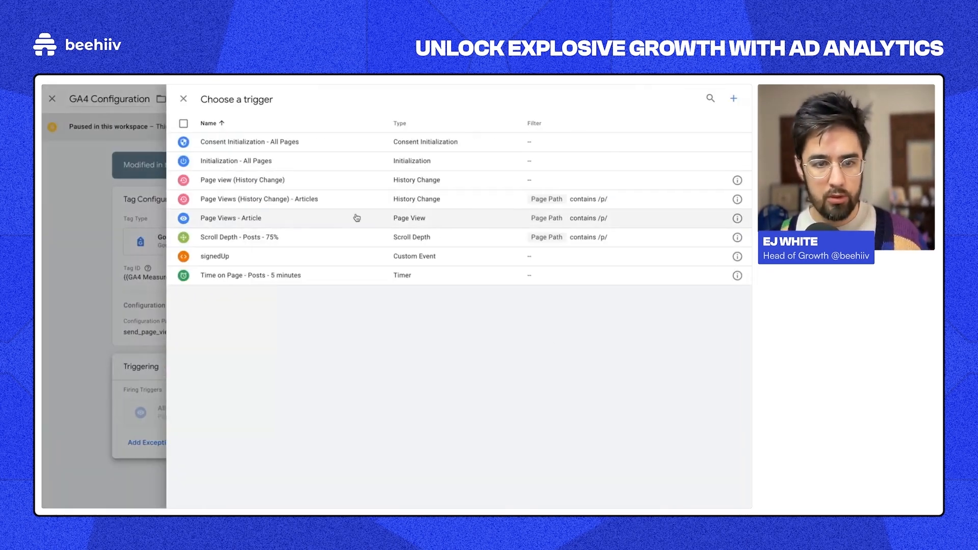
click(304, 186)
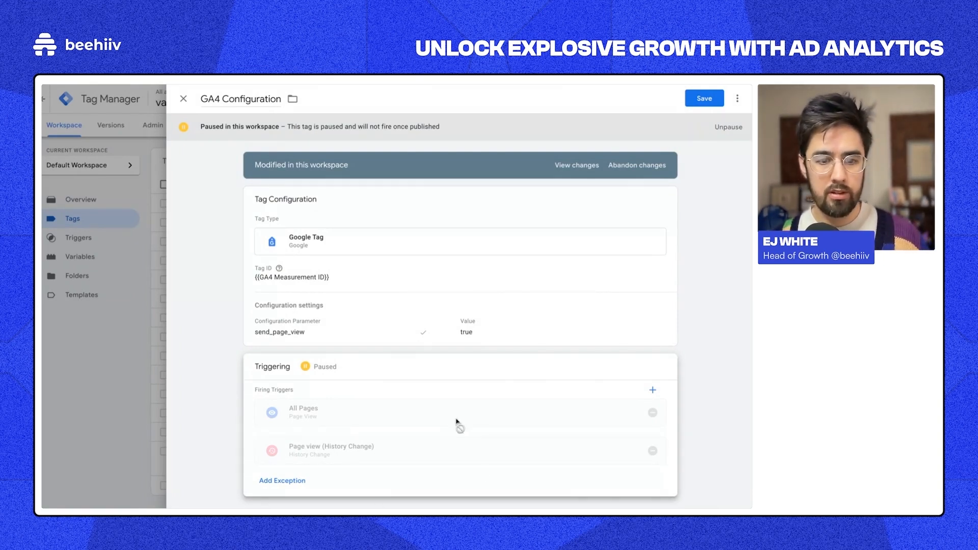
click(184, 100)
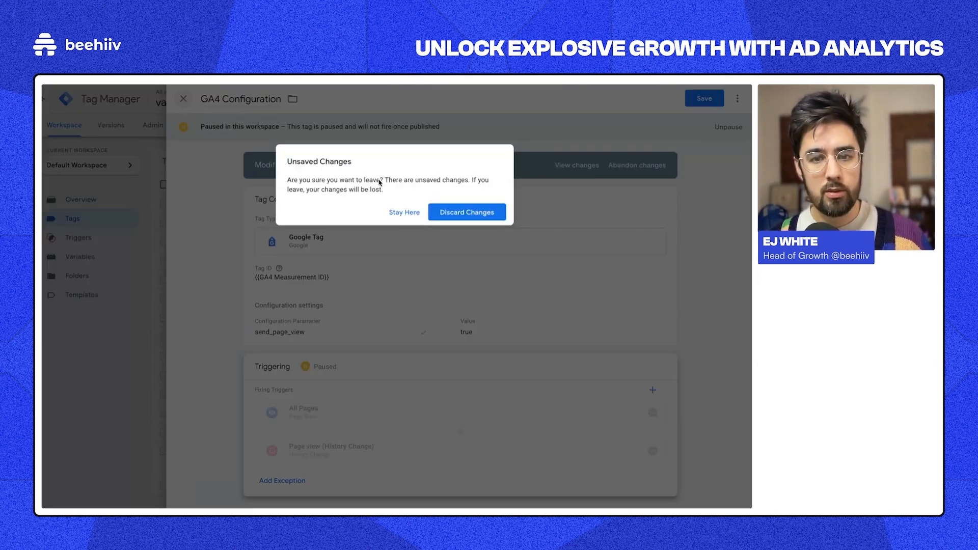
click(439, 215)
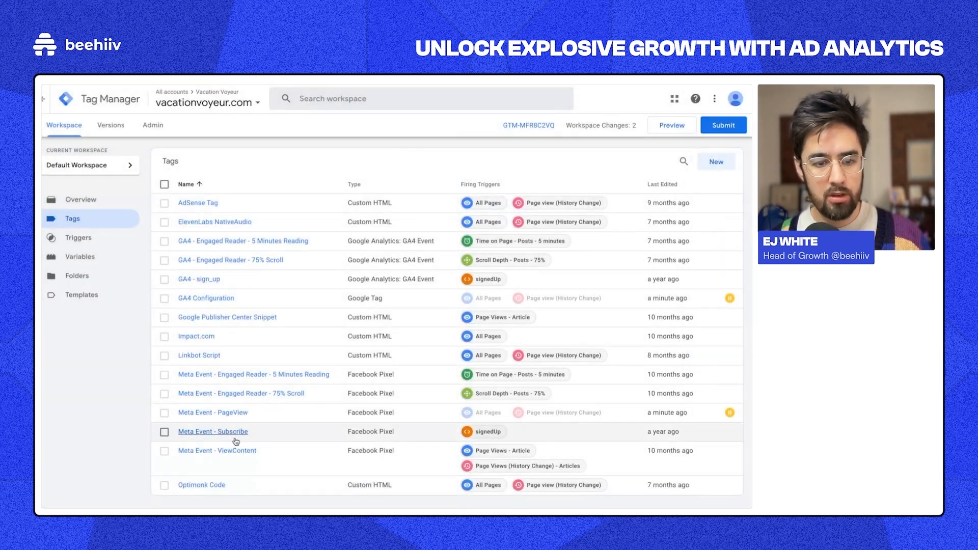
Step: View the Meta Event - PageView tag, then start a new tag and list the tag types
click(232, 419)
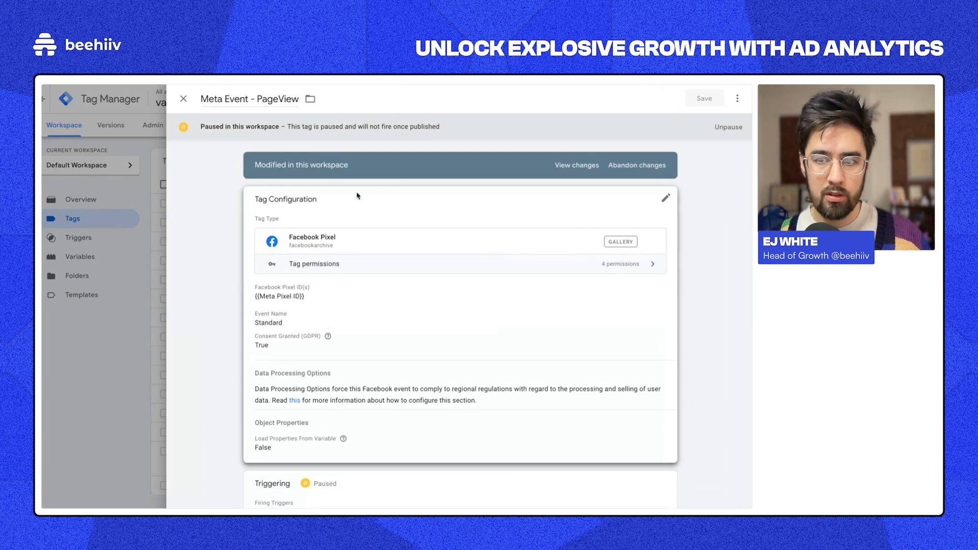
click(184, 98)
click(716, 161)
click(561, 213)
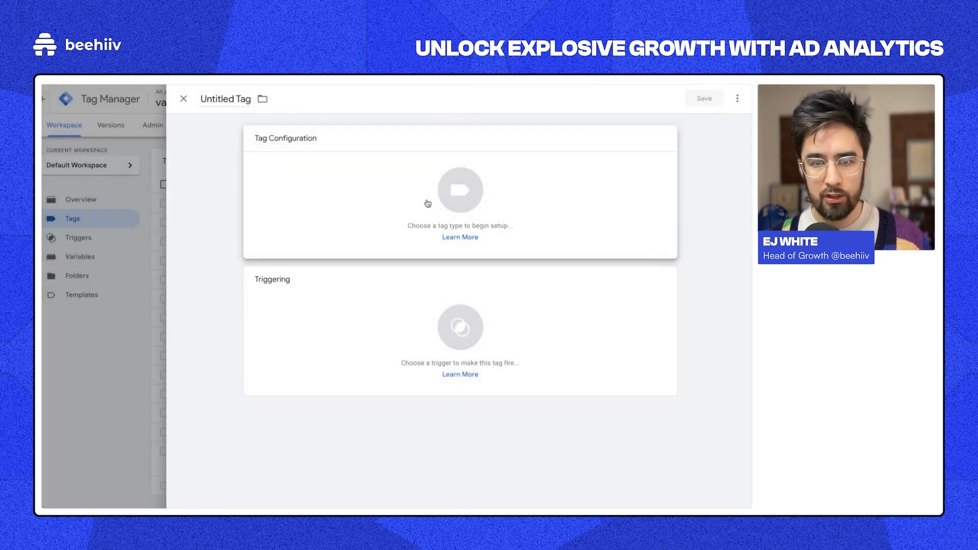
Step: Search the Community Template Gallery for 'Faceb', then pick the Facebook Pixel tag type under Custom
click(427, 203)
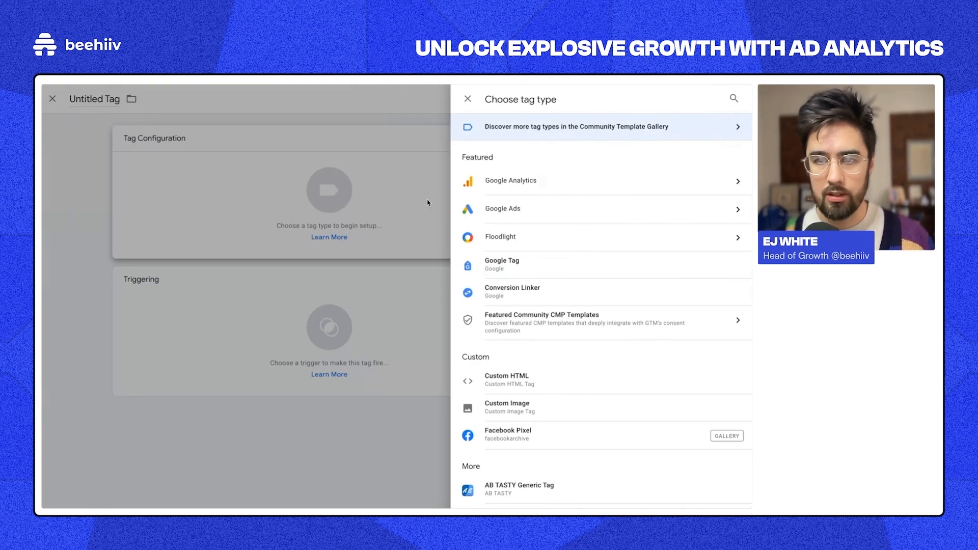
click(601, 133)
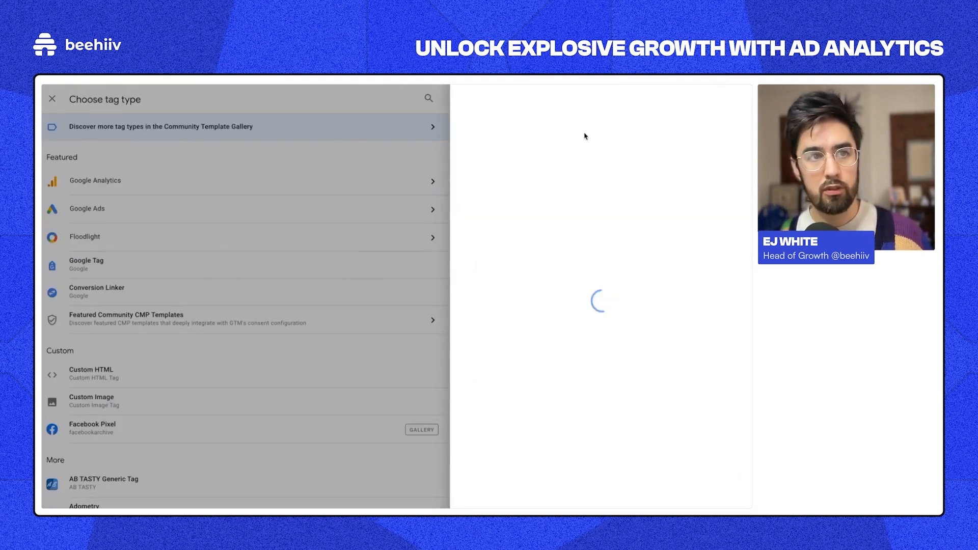
click(734, 99)
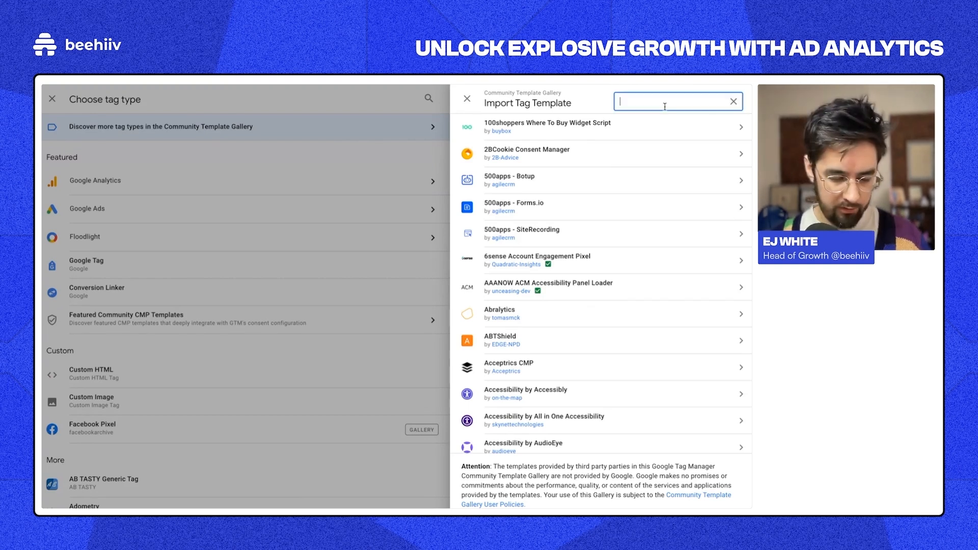
text(Facebook)
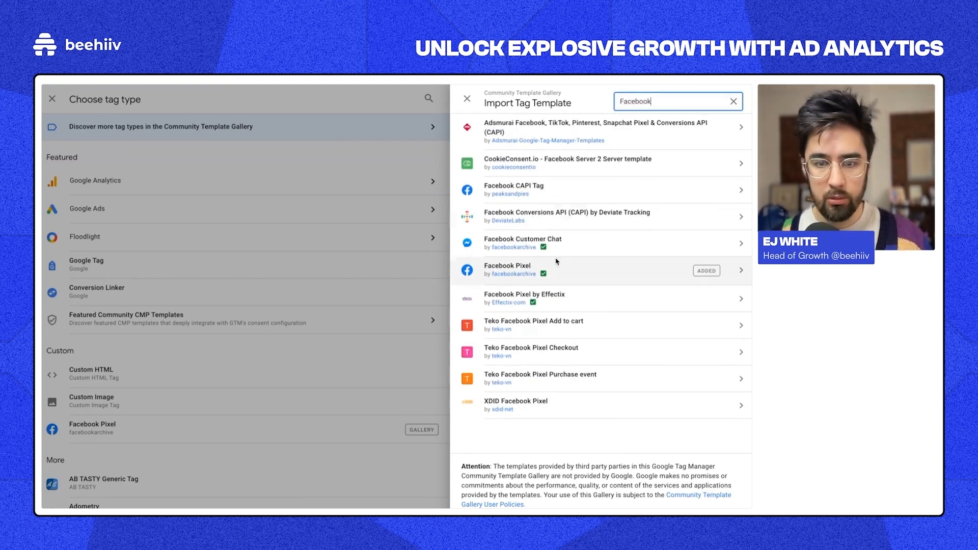
click(215, 412)
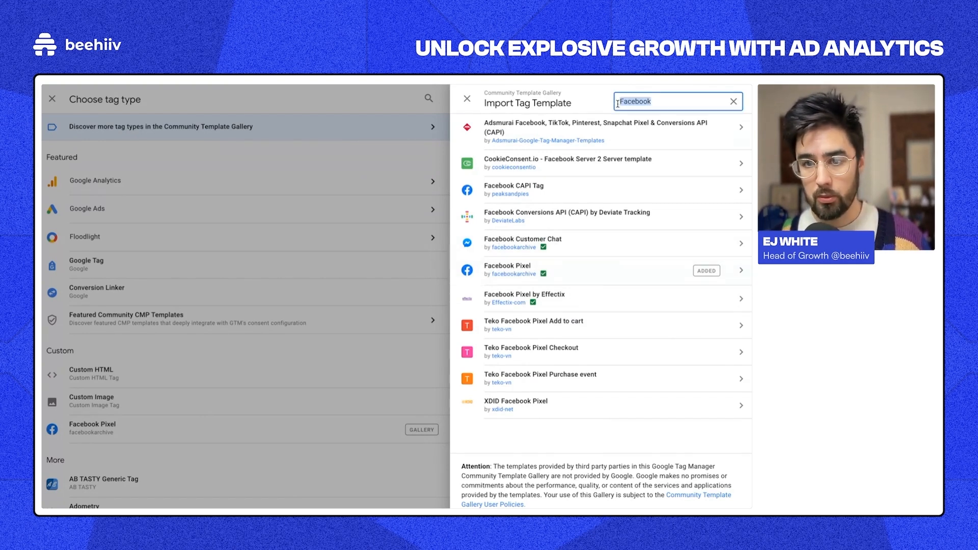
click(488, 271)
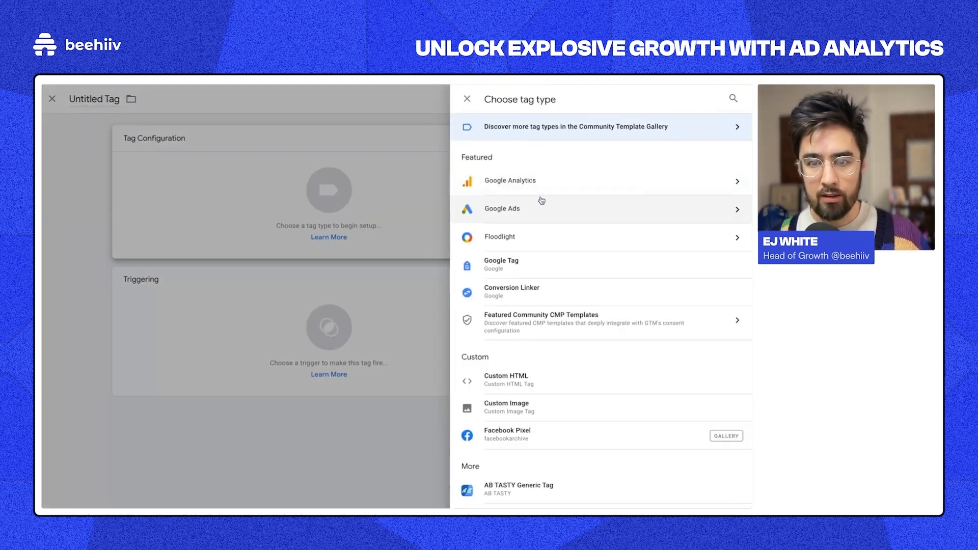
scroll(541, 224, down, 3)
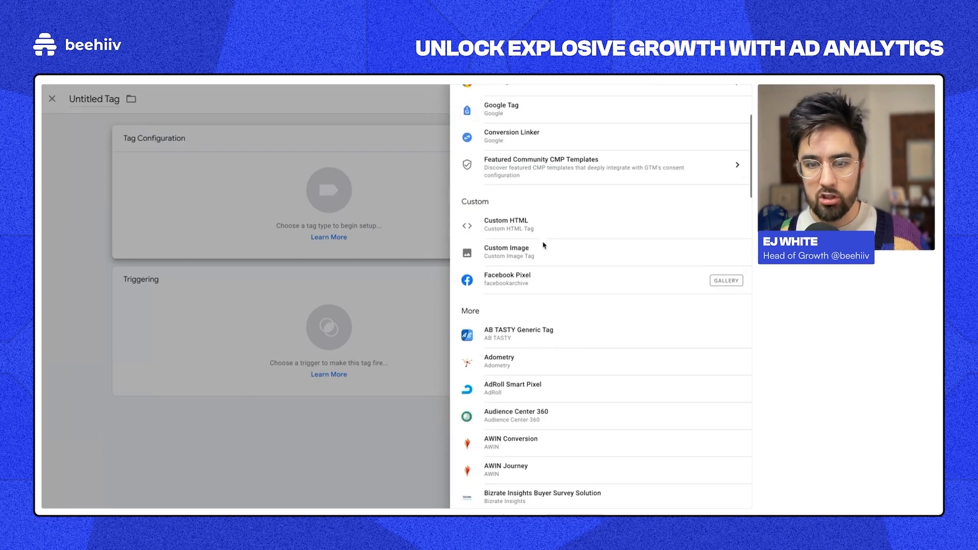
click(489, 279)
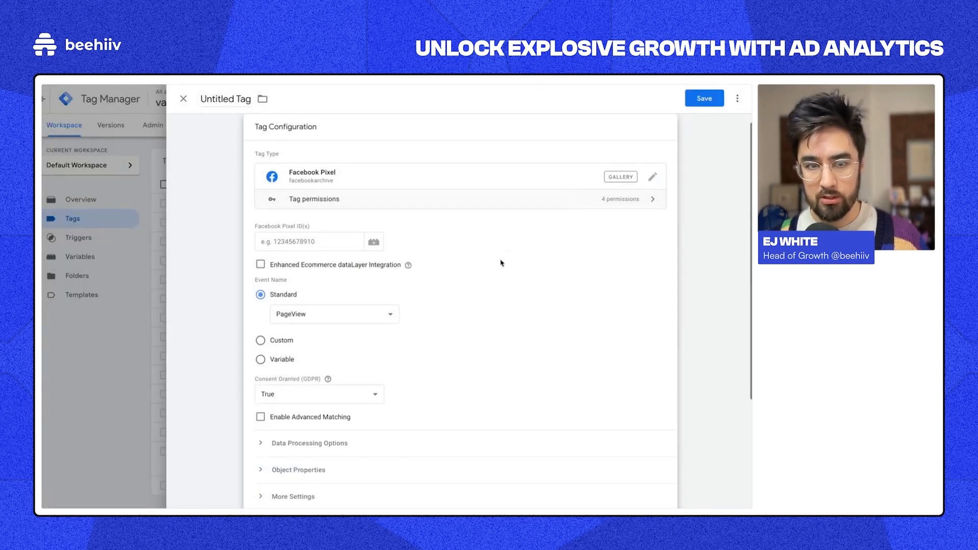
Step: Fill the Facebook Pixel ID field with the {{Meta Pixel ID}} variable
click(304, 240)
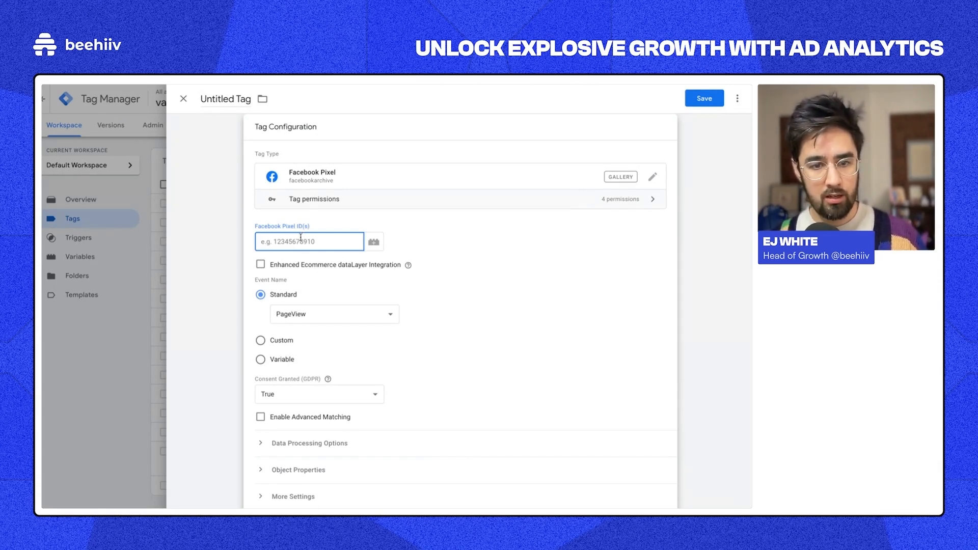
click(374, 242)
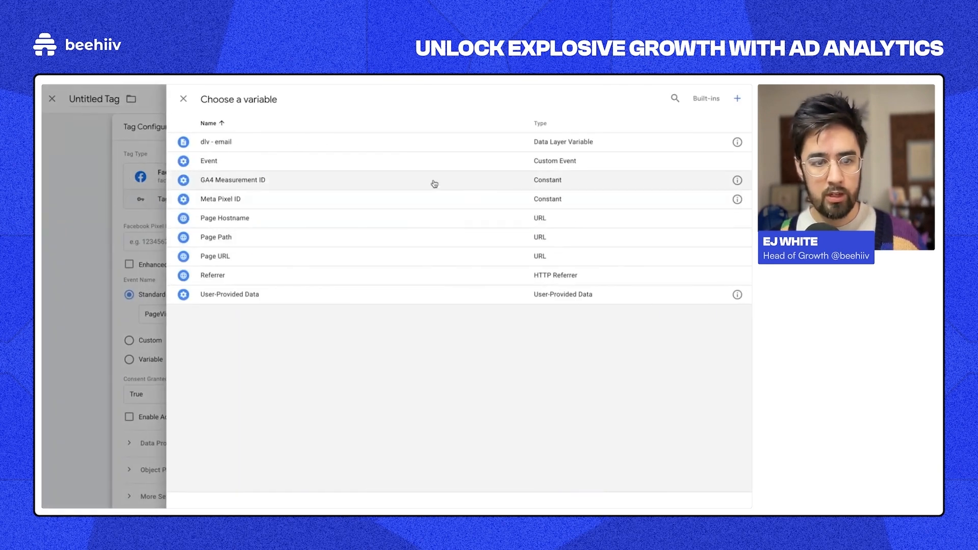
click(319, 206)
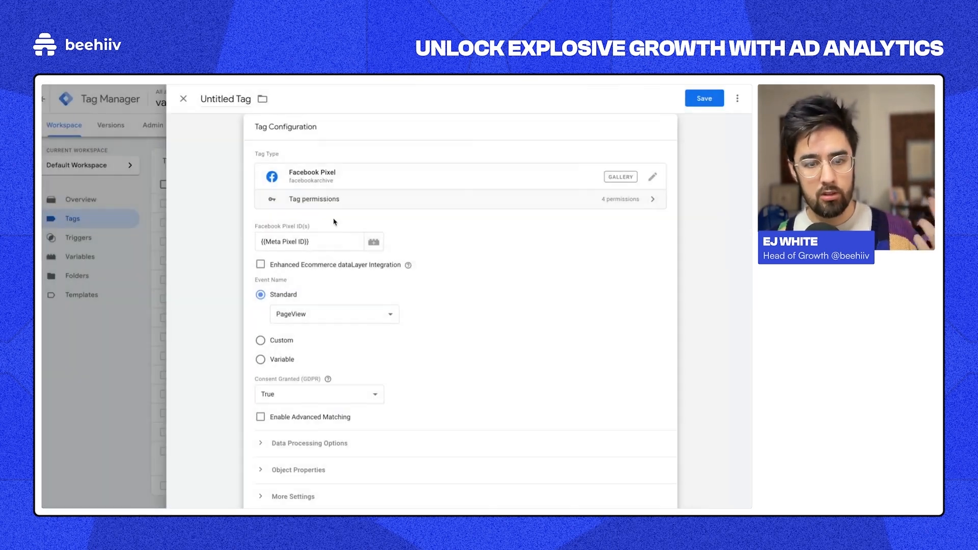
click(311, 234)
key(super+a)
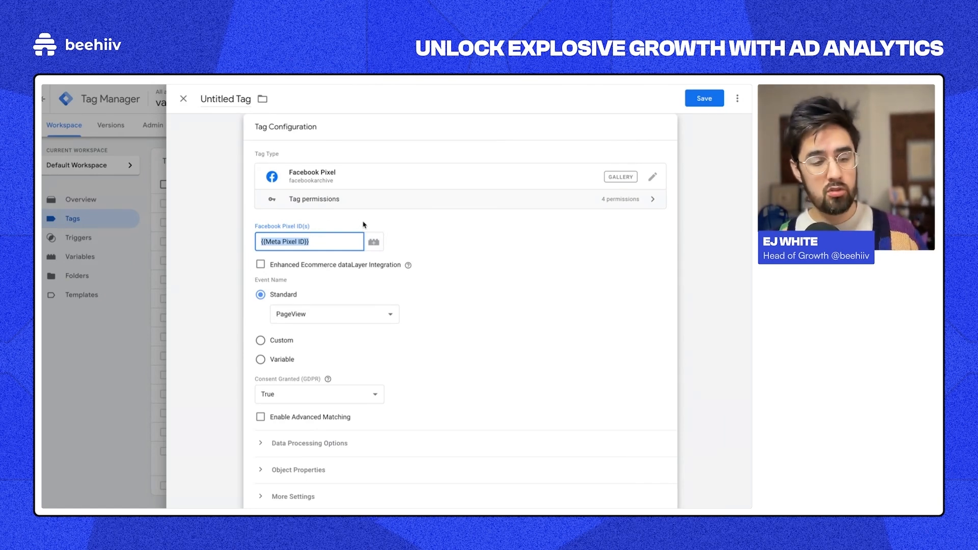
click(285, 243)
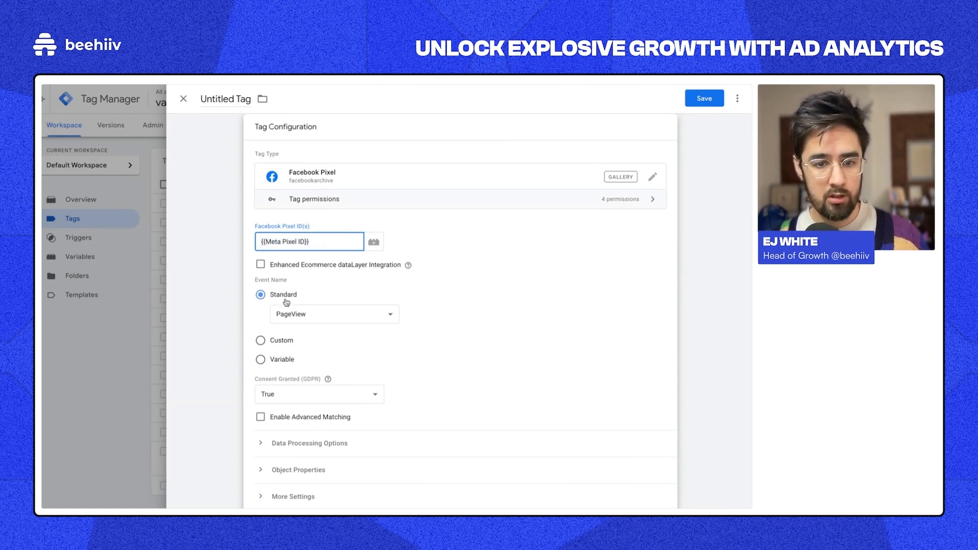
Step: Keep PageView as the standard event, preview the trigger chooser, and close the unsaved tag
click(294, 313)
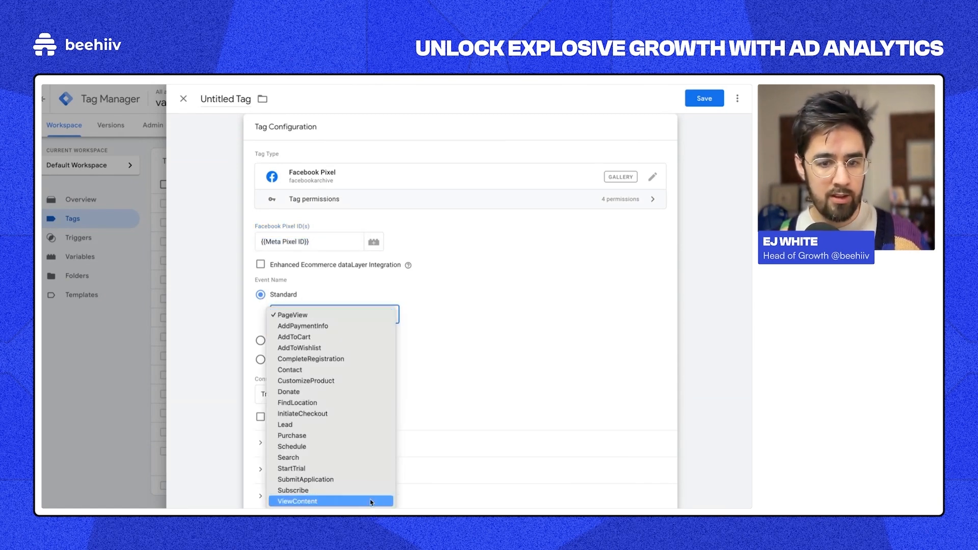
click(345, 316)
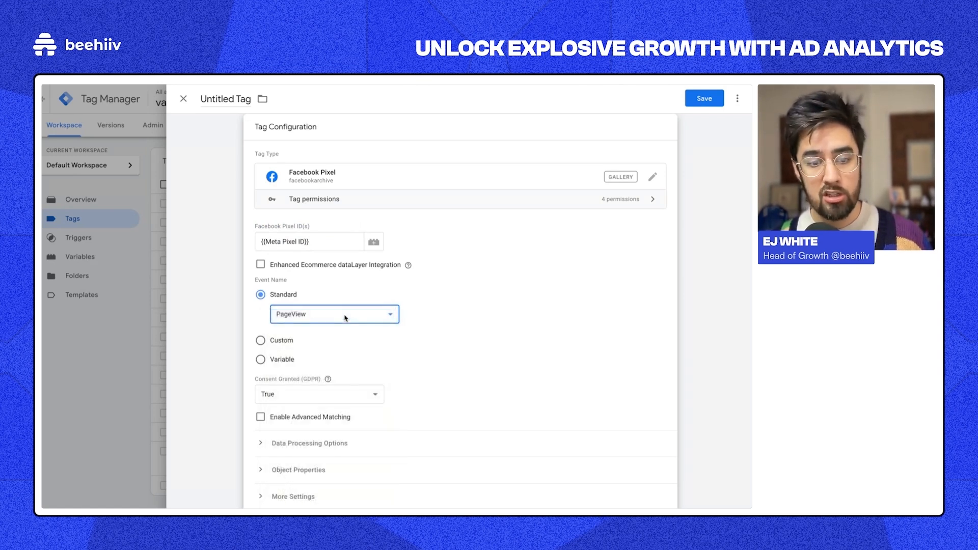
scroll(345, 318, down, 3)
click(395, 405)
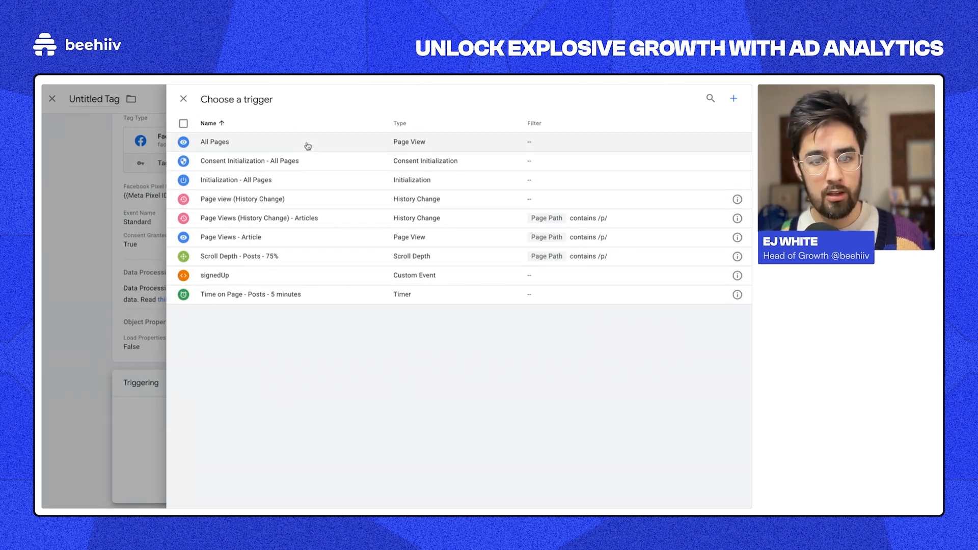
click(184, 98)
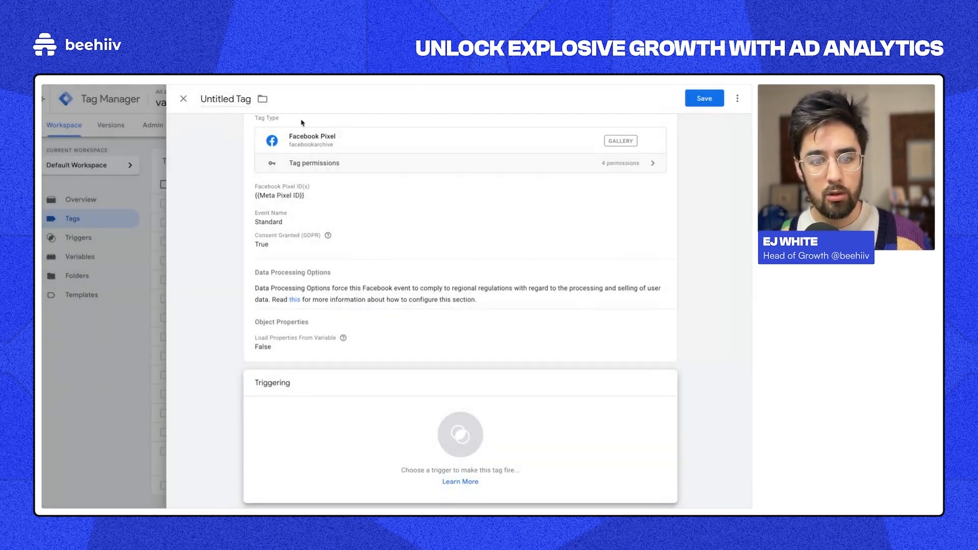
click(354, 443)
click(183, 99)
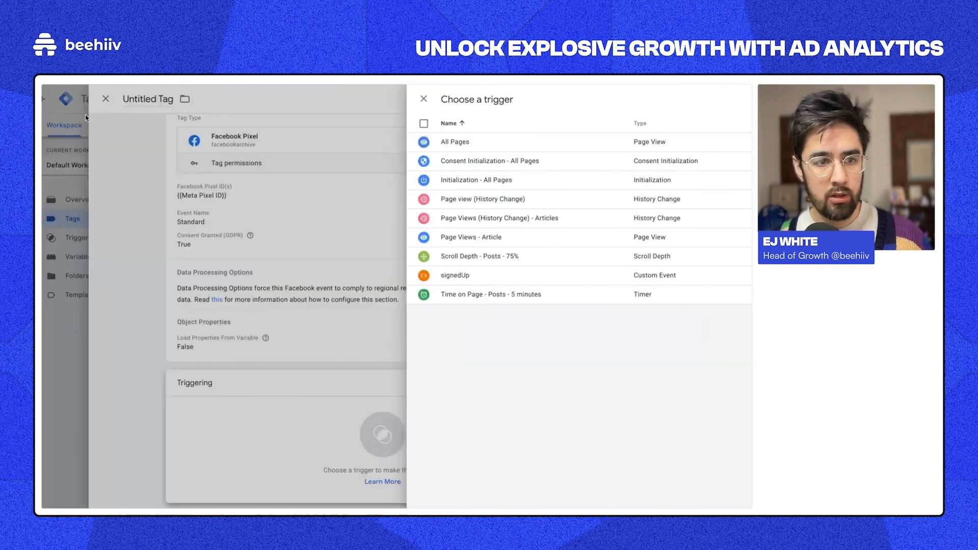
click(183, 100)
click(460, 216)
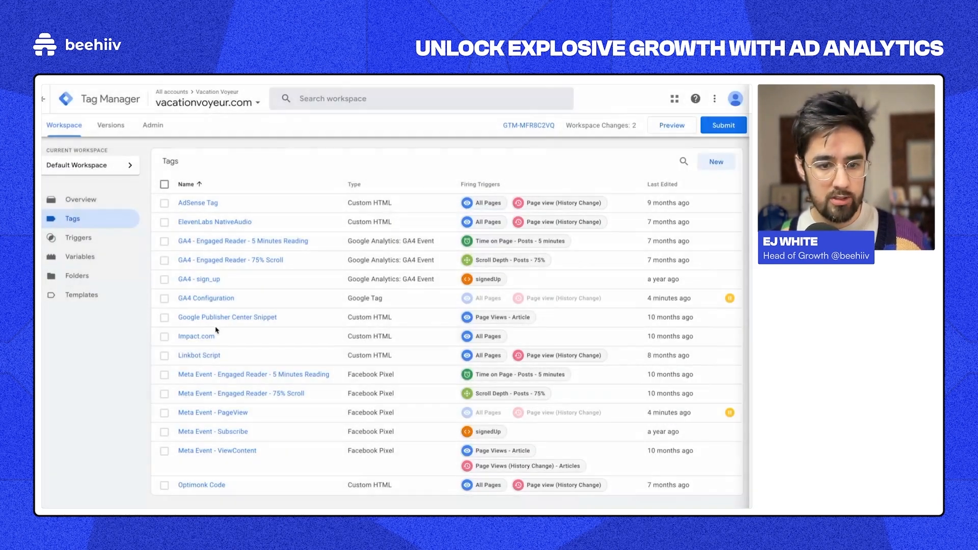
click(234, 405)
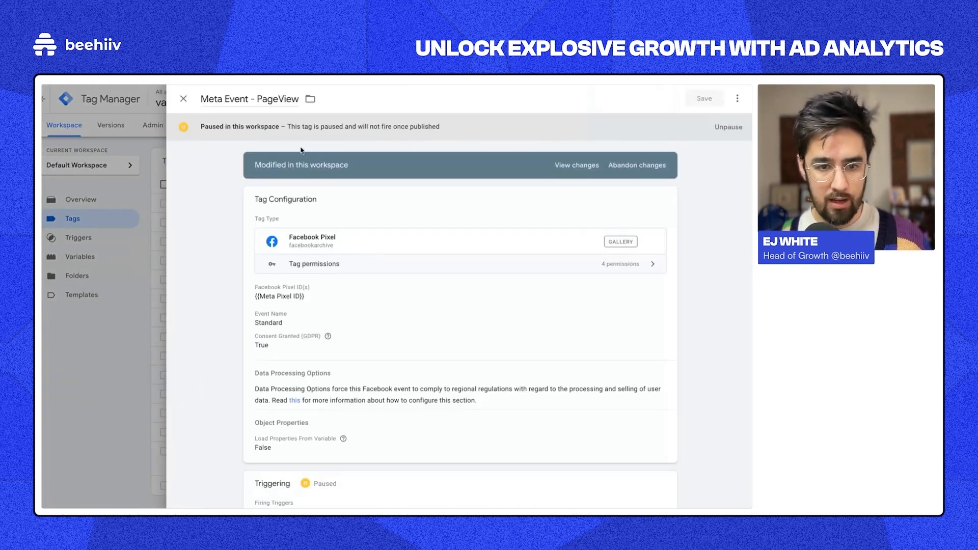
click(269, 301)
triple_click(302, 316)
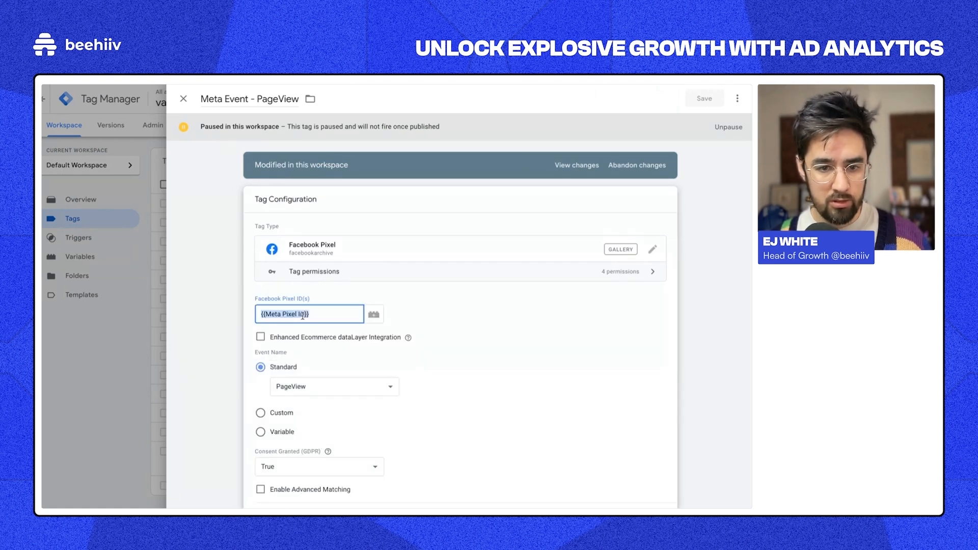
scroll(316, 385, down, 5)
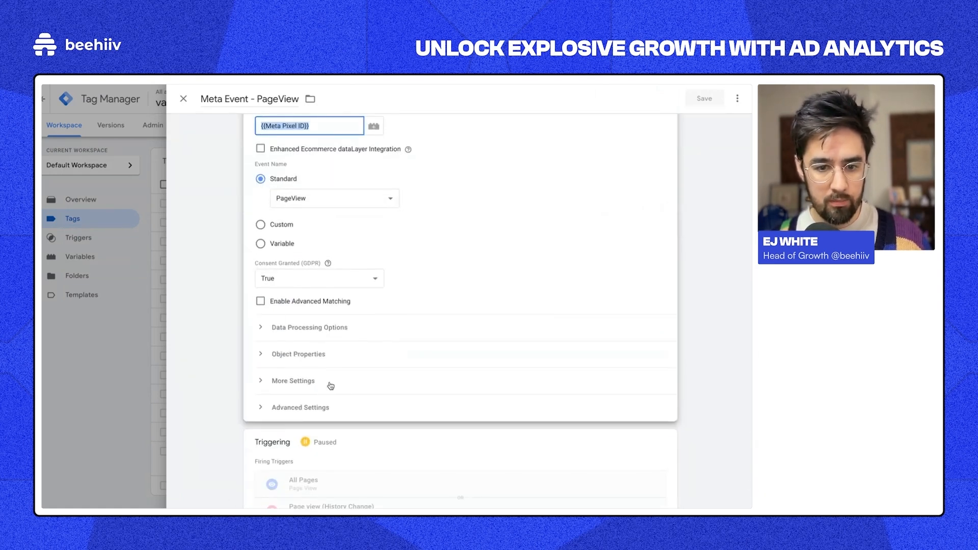
click(188, 306)
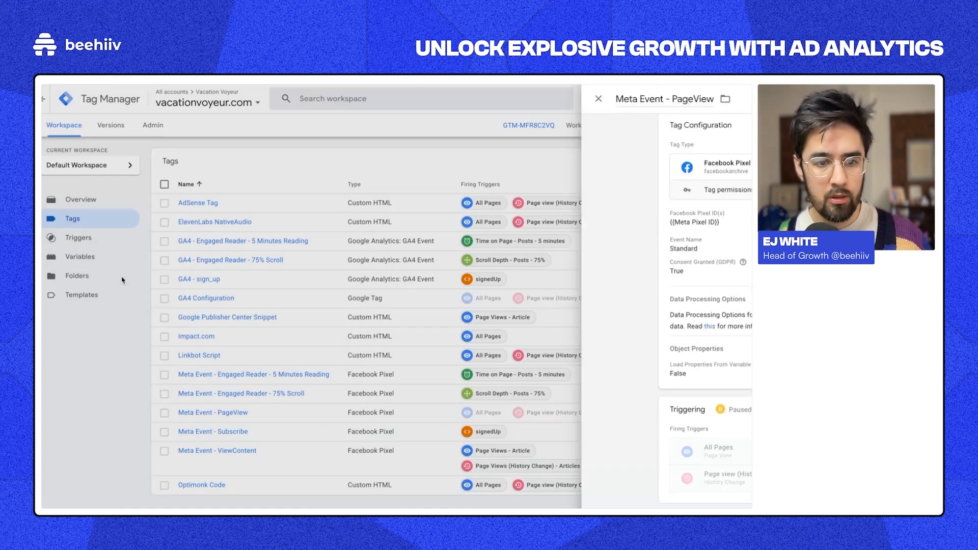
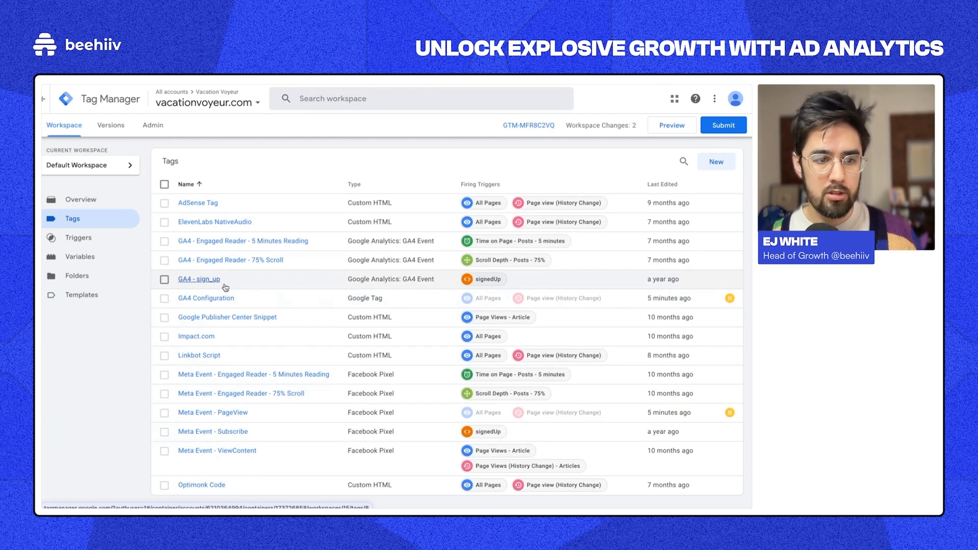
Step: Switch the Vacation Voyeur workspace from Tags to the Triggers list
click(96, 242)
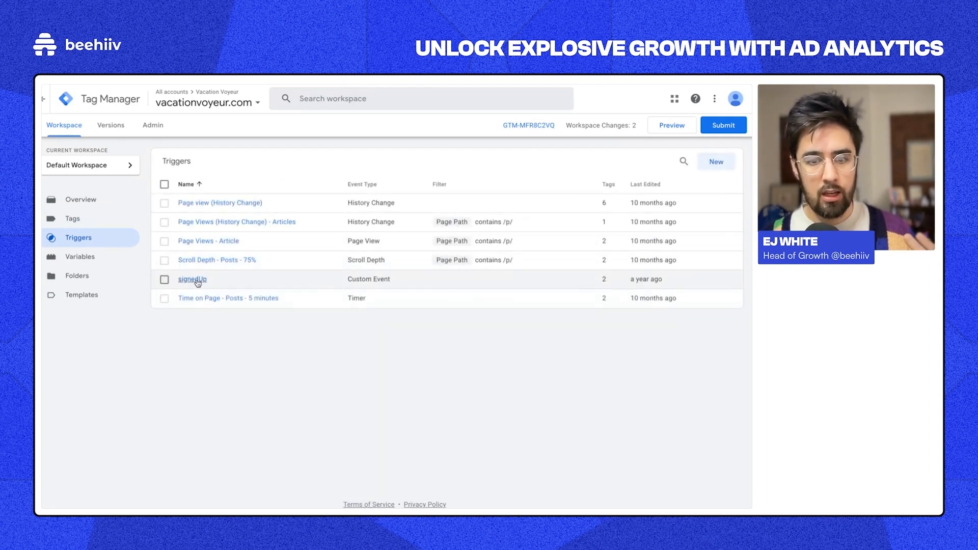
Step: Start a new trigger of type Custom Event
click(714, 173)
click(611, 194)
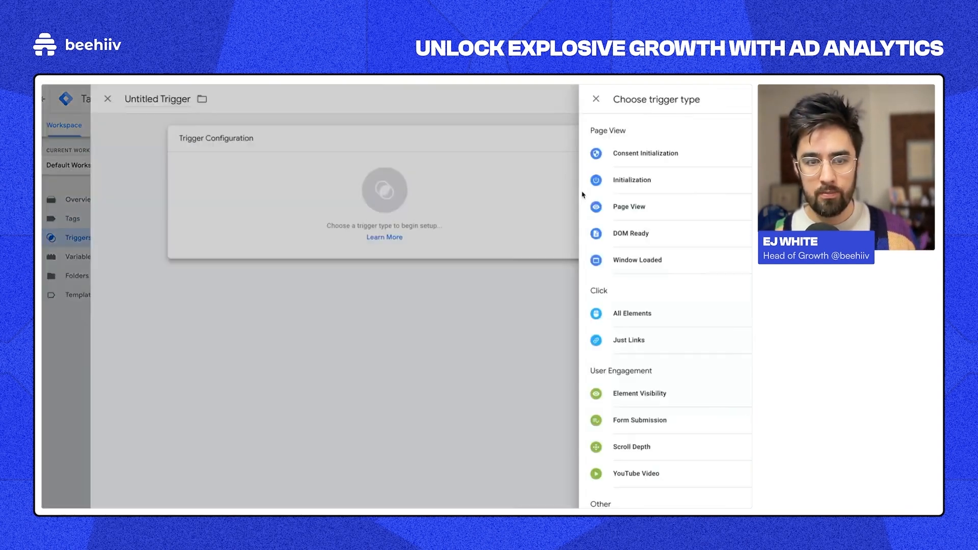
scroll(585, 247, down, 1)
scroll(571, 260, down, 2)
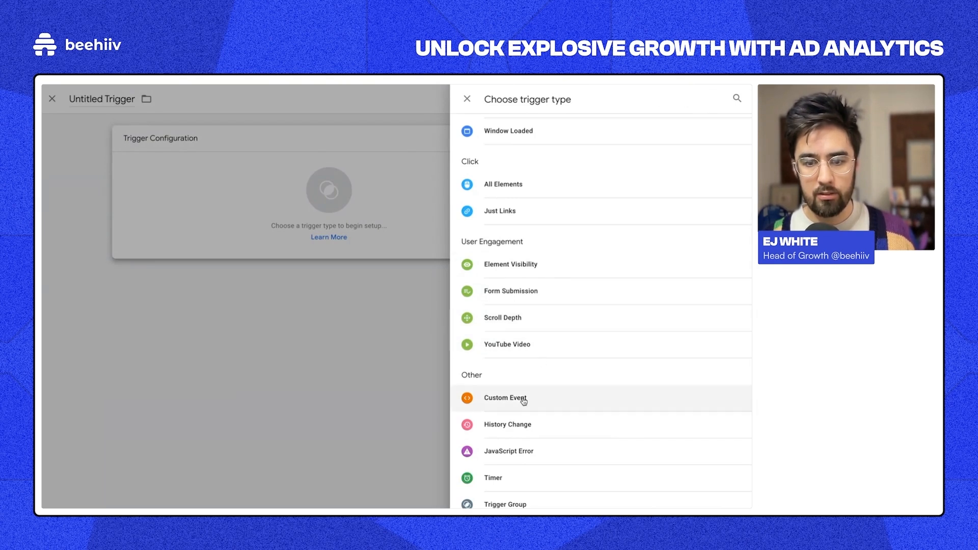
click(287, 169)
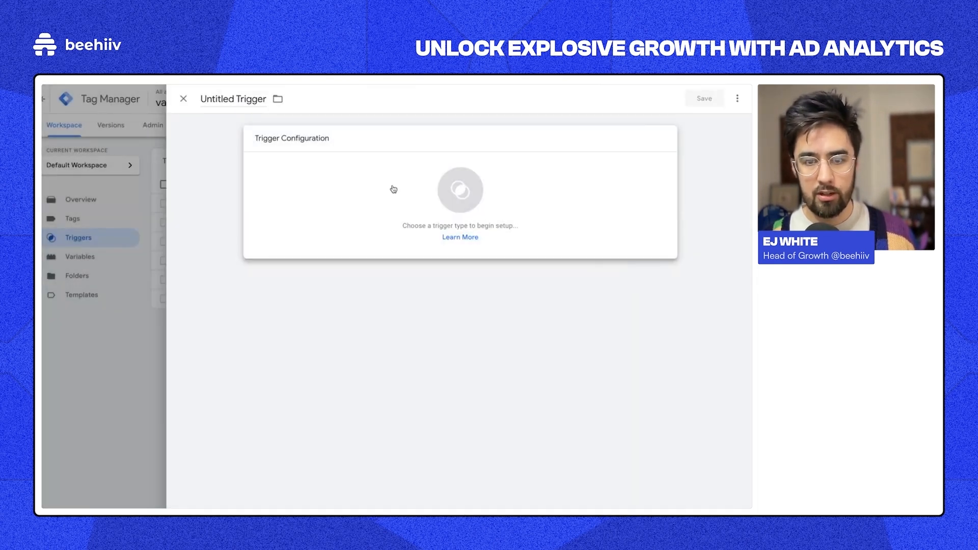
click(391, 189)
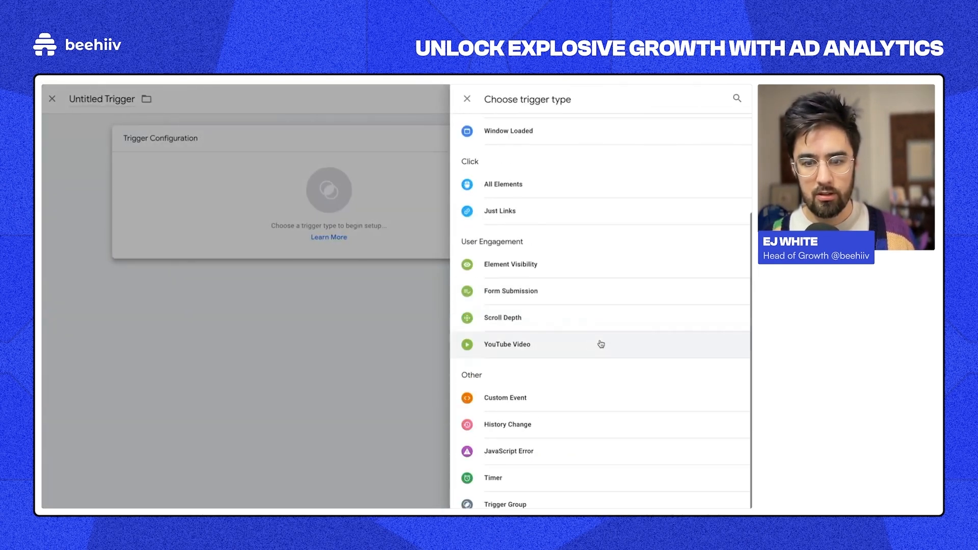
click(521, 399)
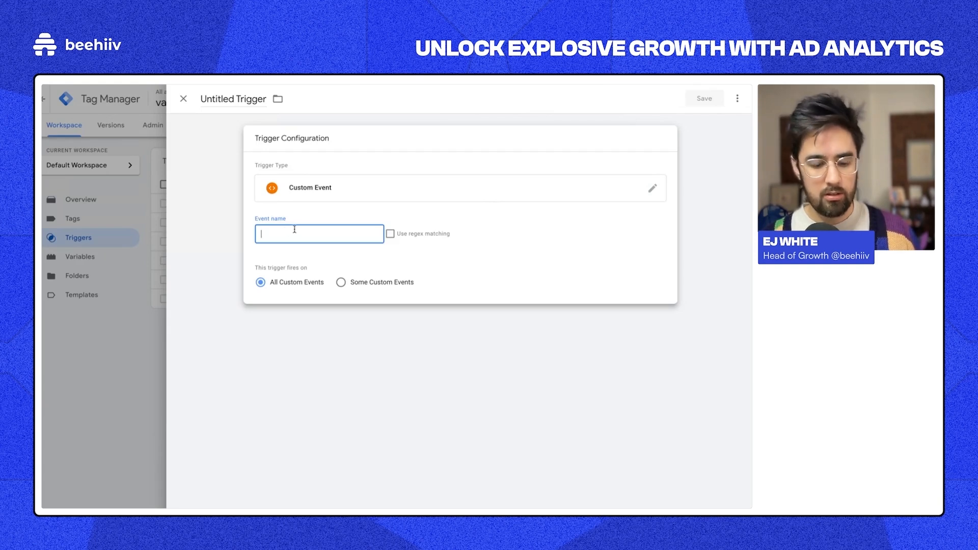
Step: Enter signedUp as the custom event name
text(signedUp)
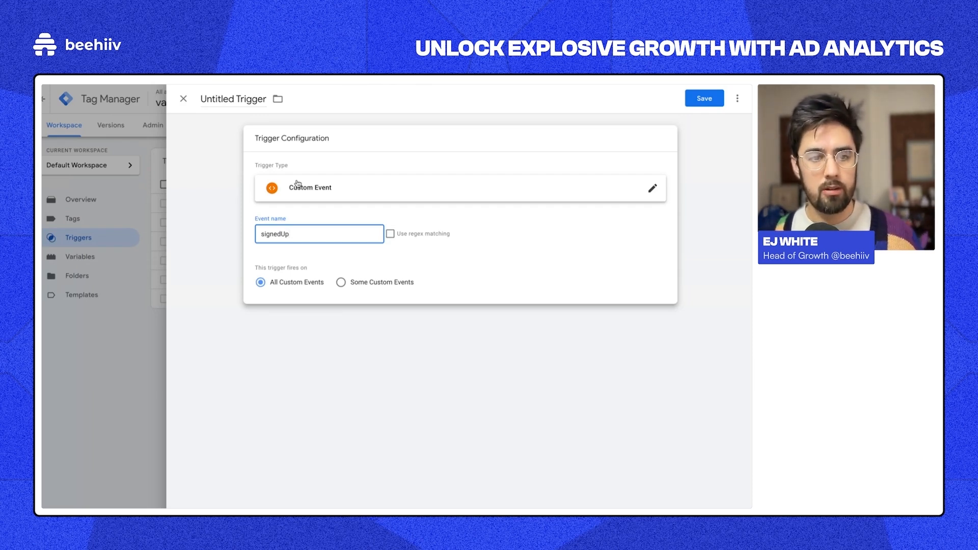
double_click(271, 235)
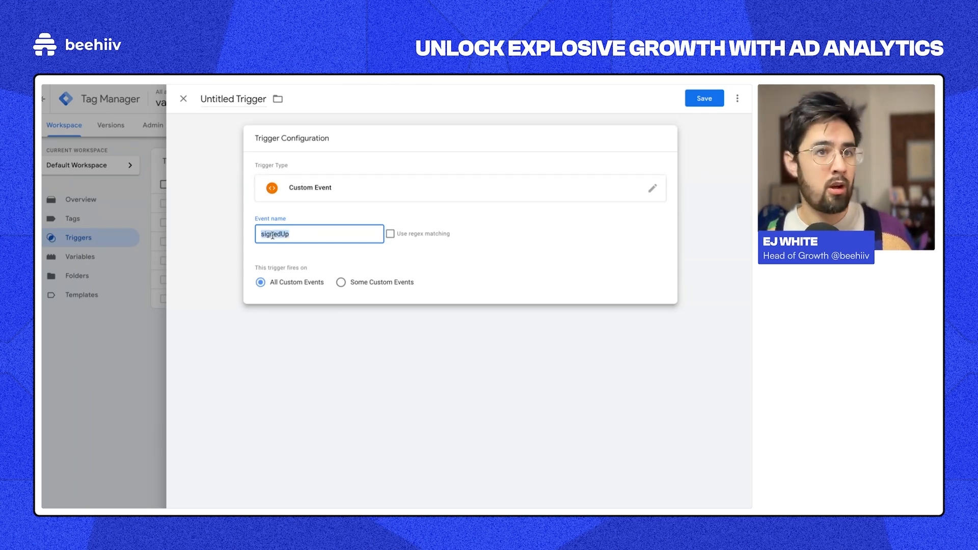
double_click(273, 239)
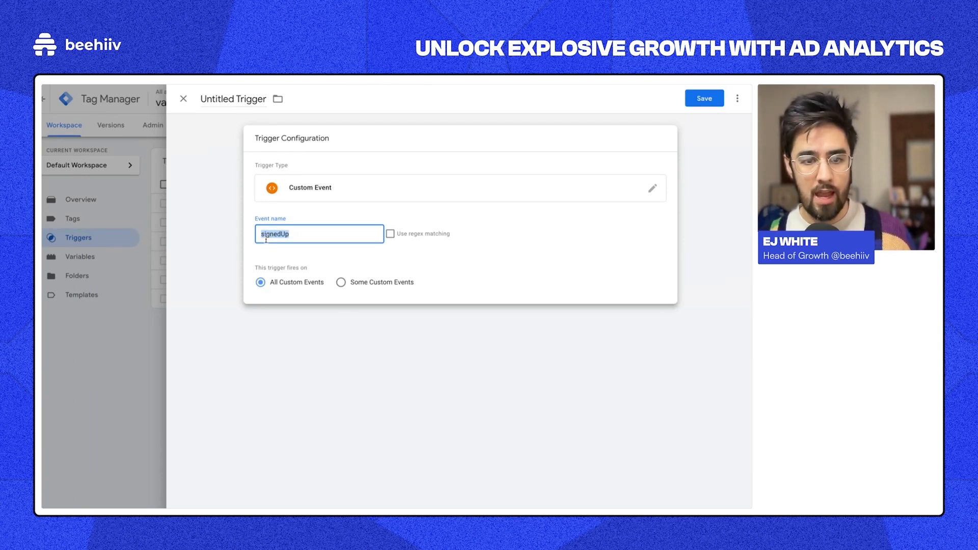
click(265, 238)
drag(262, 235, 303, 232)
click(311, 237)
double_click(286, 237)
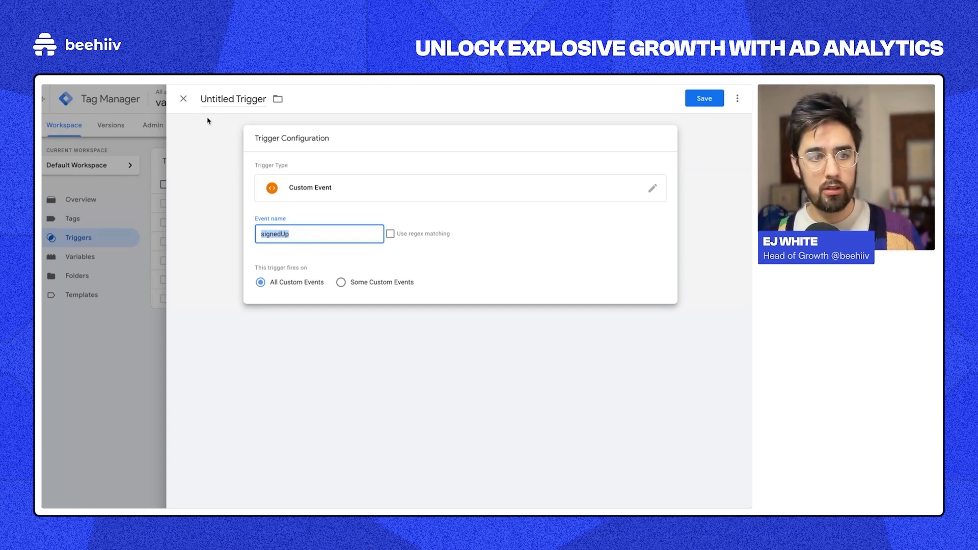
Step: Discard the draft trigger, review the existing signedUp trigger, and return to Tags
click(184, 98)
click(444, 208)
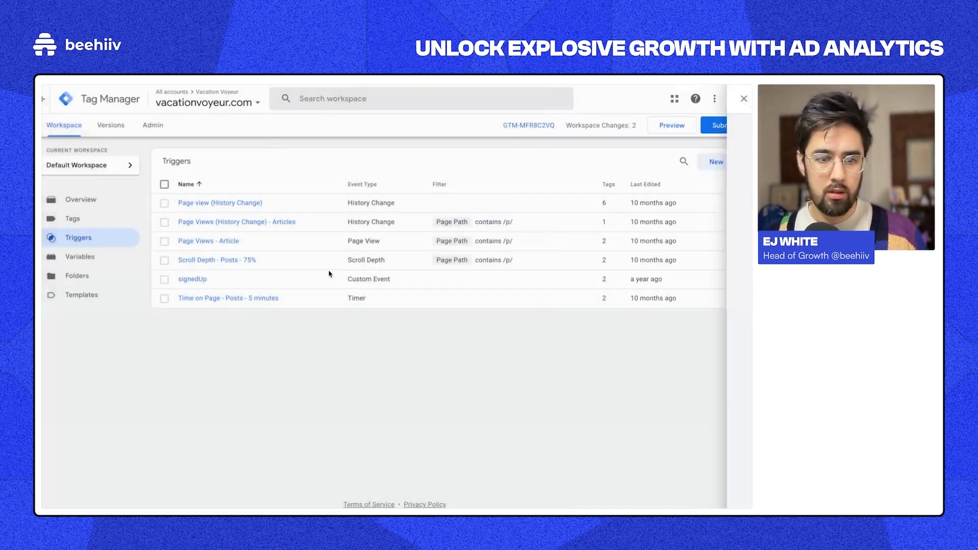
click(193, 279)
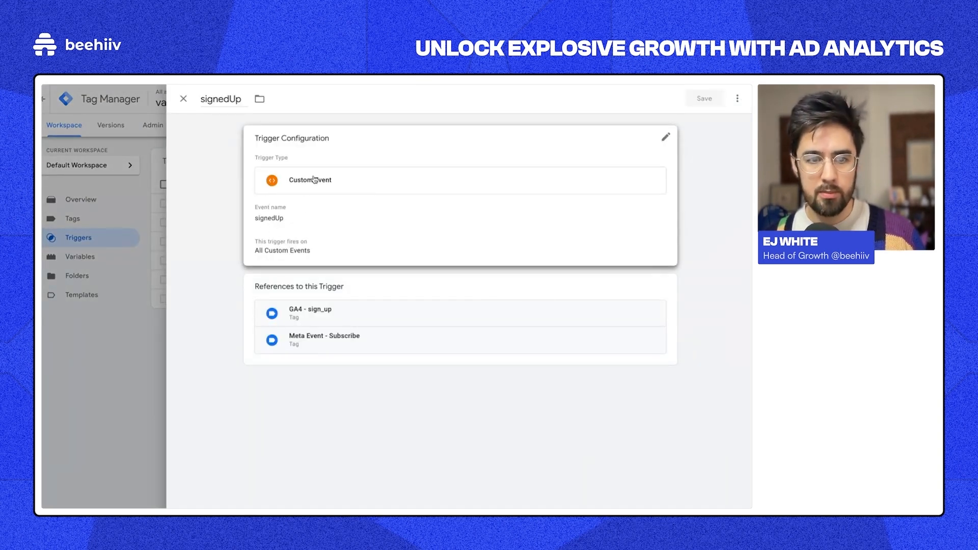
double_click(218, 101)
click(184, 99)
click(89, 224)
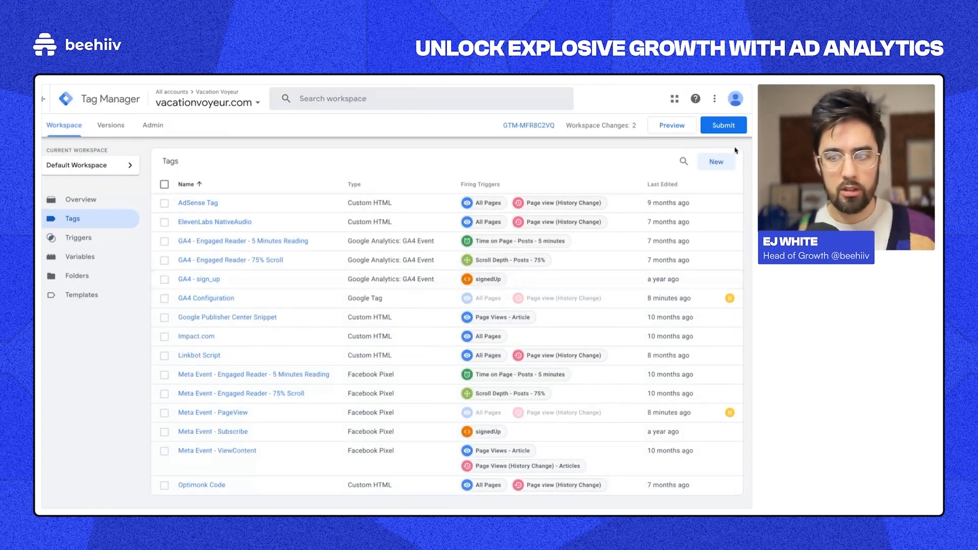
Step: Start a new GA4 Event tag fired by the signedUp trigger
click(719, 163)
click(306, 285)
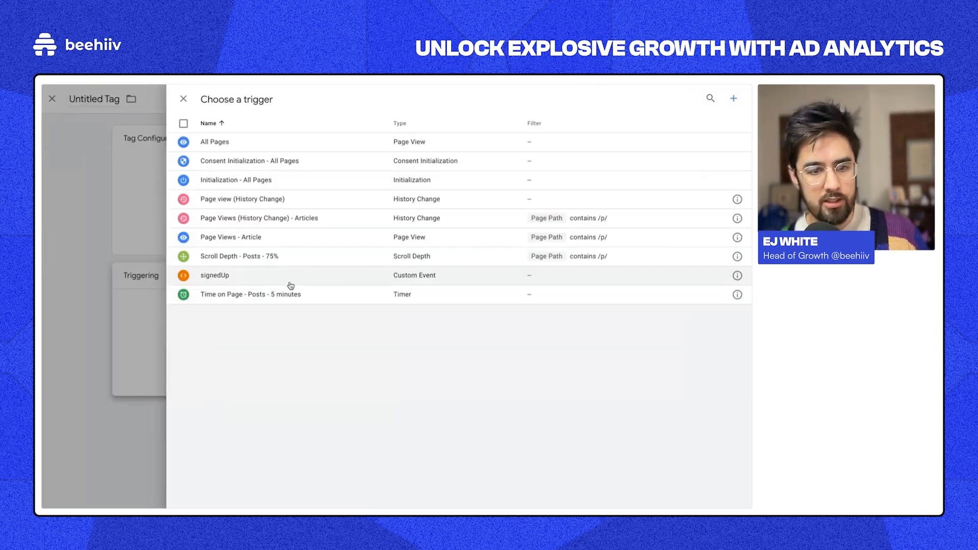
click(291, 286)
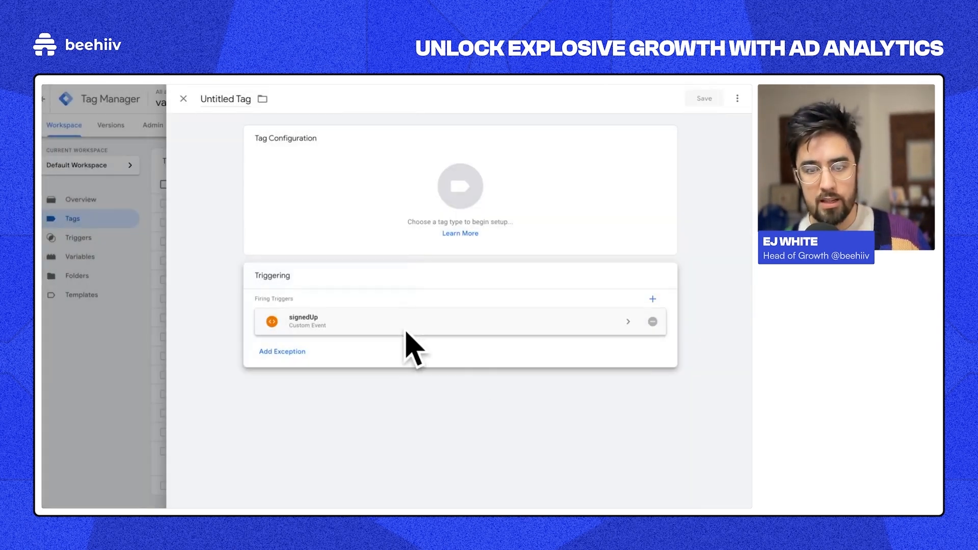
click(426, 173)
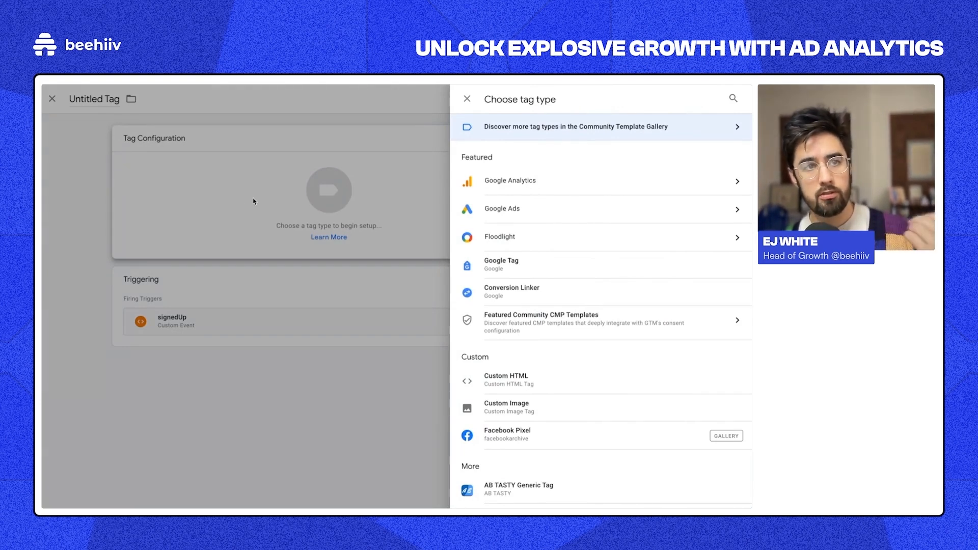
click(537, 182)
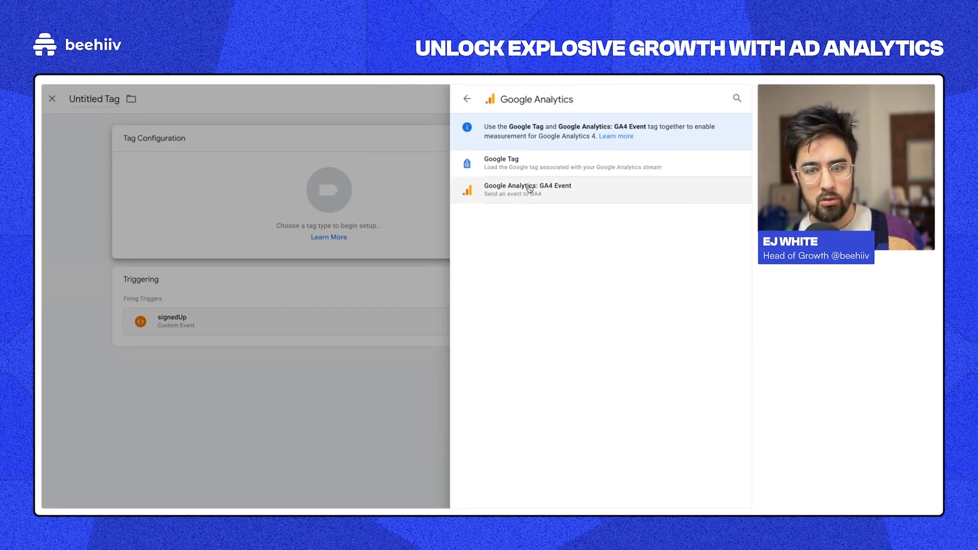
click(520, 189)
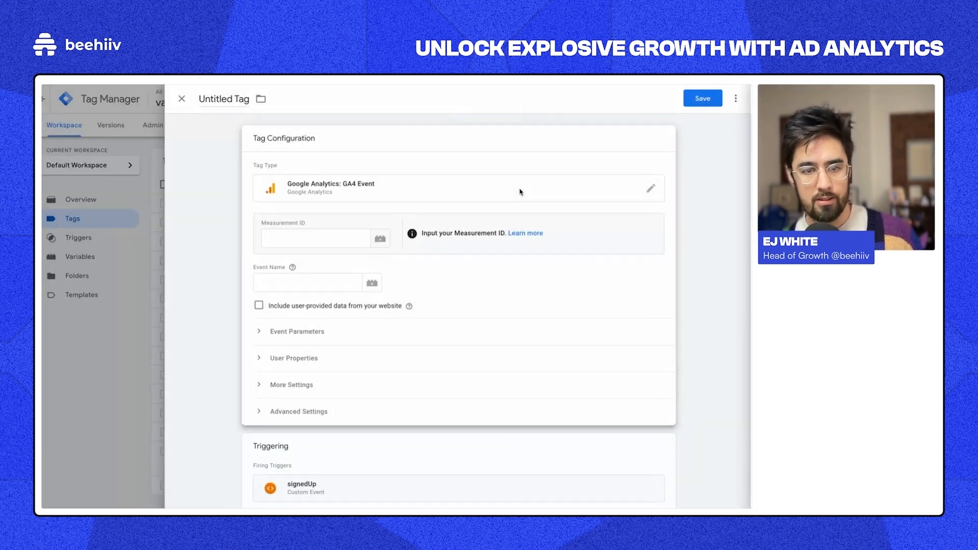
Step: Set the tag's Measurement ID to the GA4 Measurement ID variable
click(317, 235)
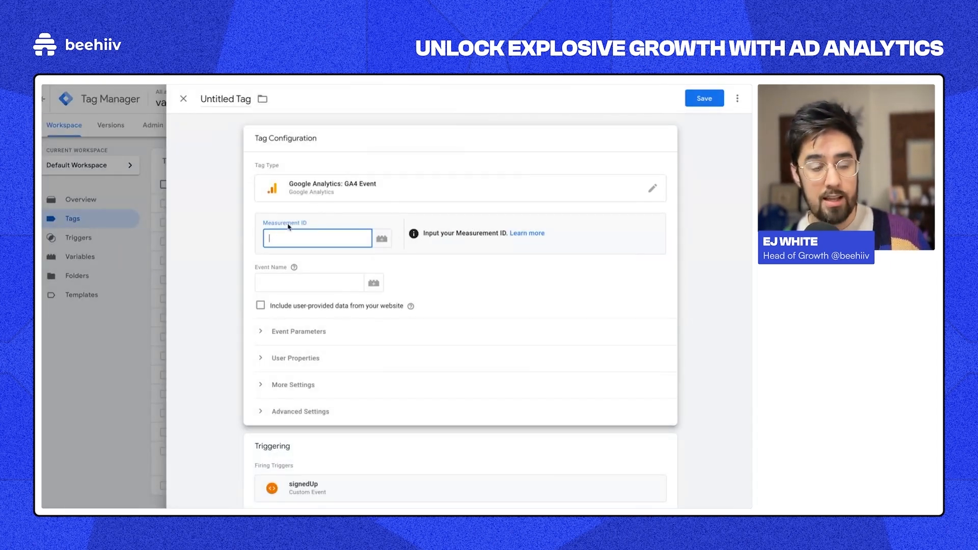
click(382, 239)
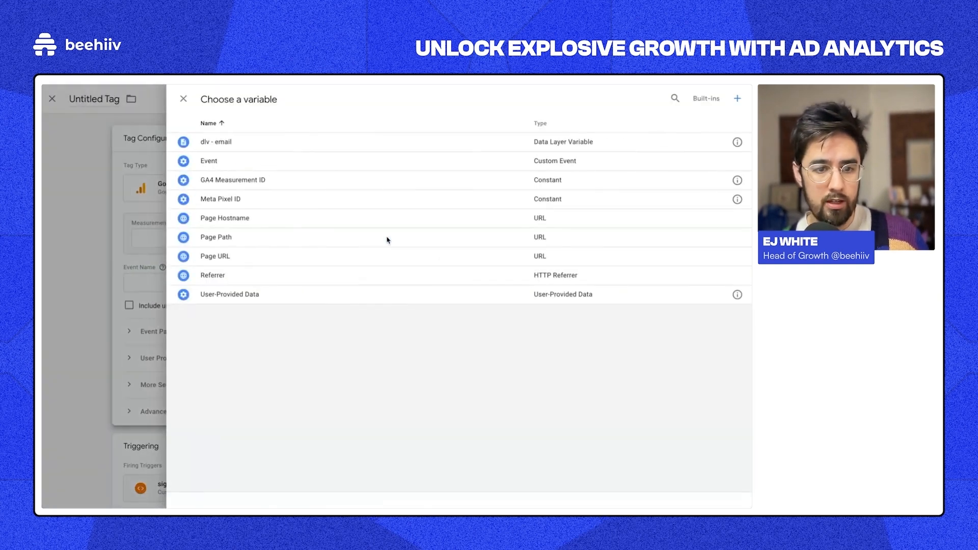
click(289, 179)
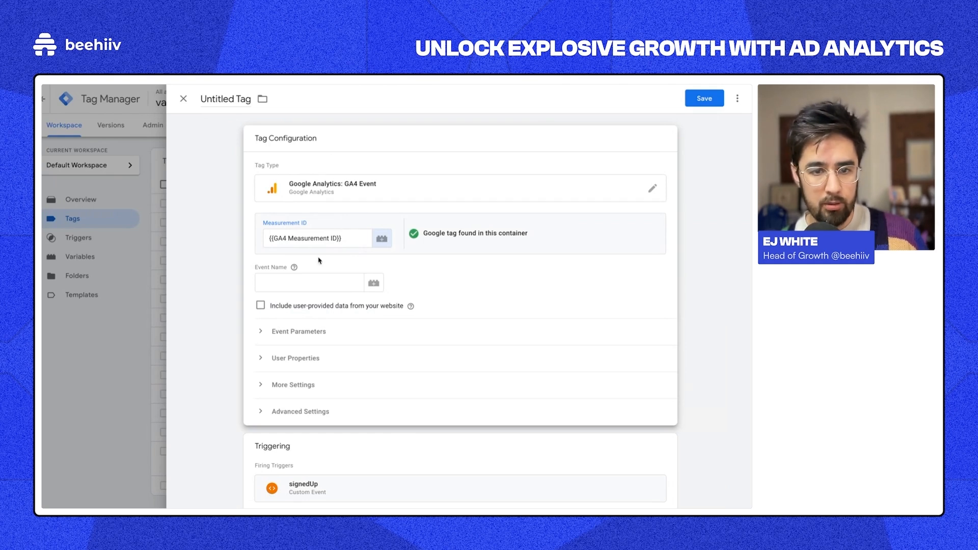
drag(266, 241, 396, 247)
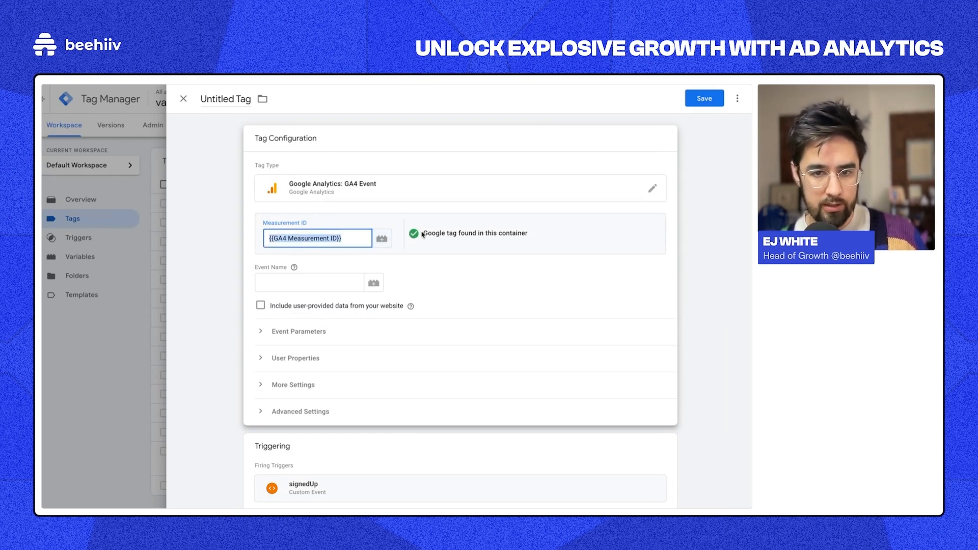
Step: Fill in sign_up as the tag's event name
click(335, 283)
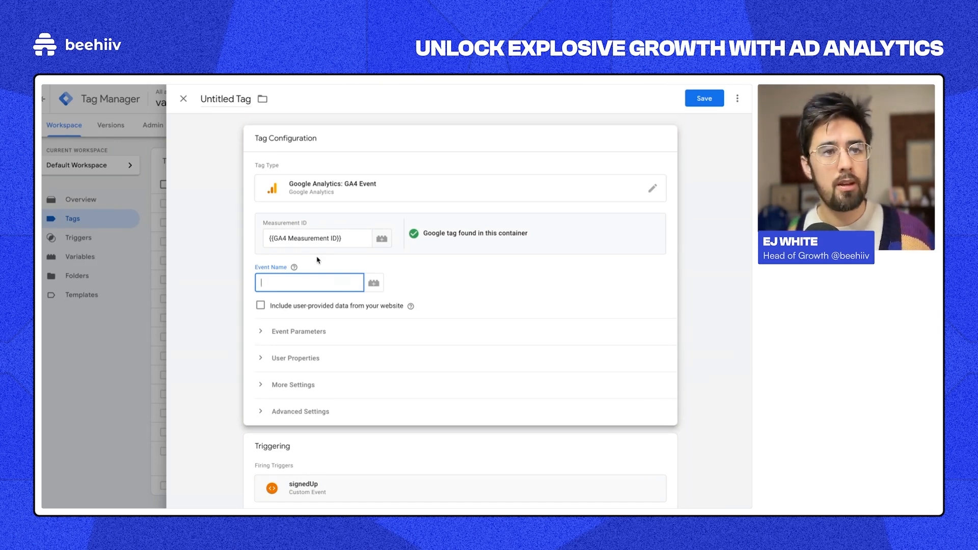
text(gn_up)
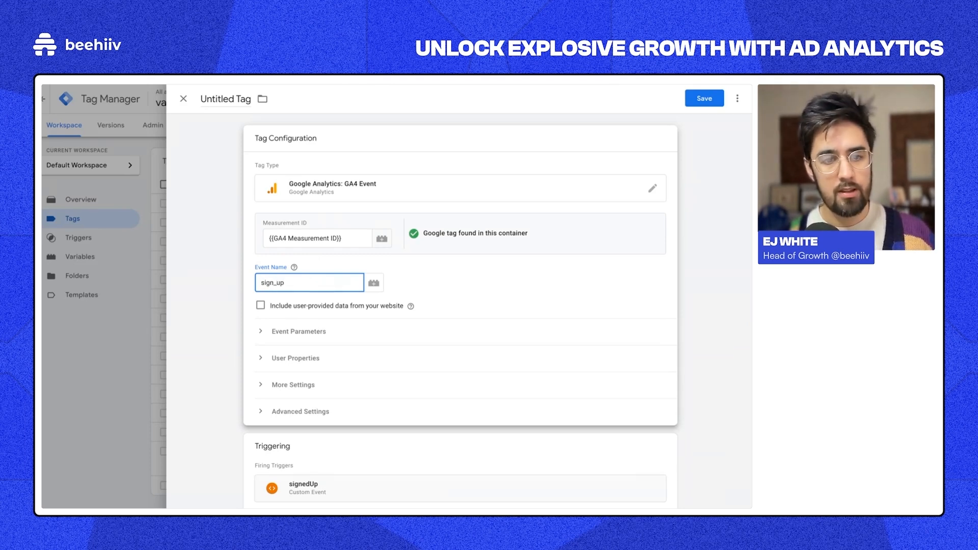
click(421, 275)
click(343, 285)
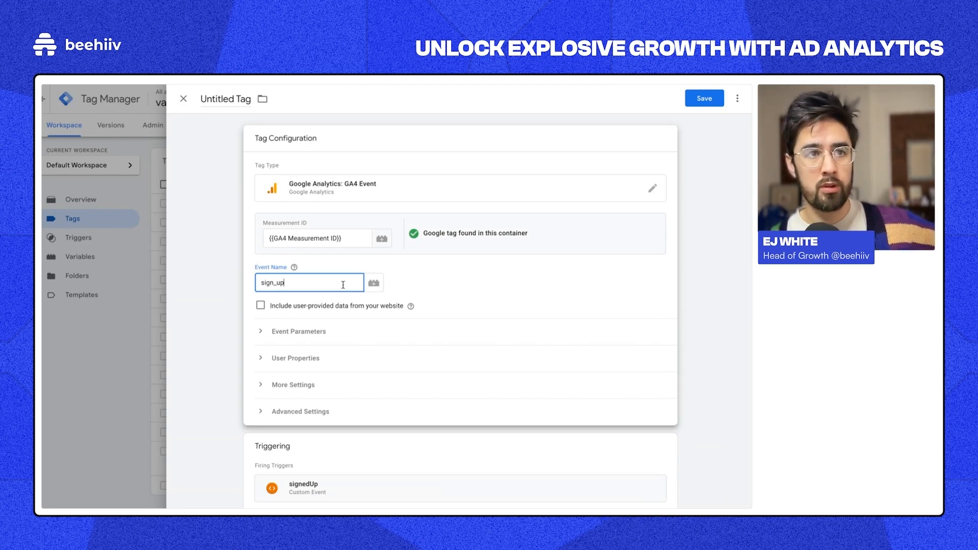
double_click(343, 285)
triple_click(325, 245)
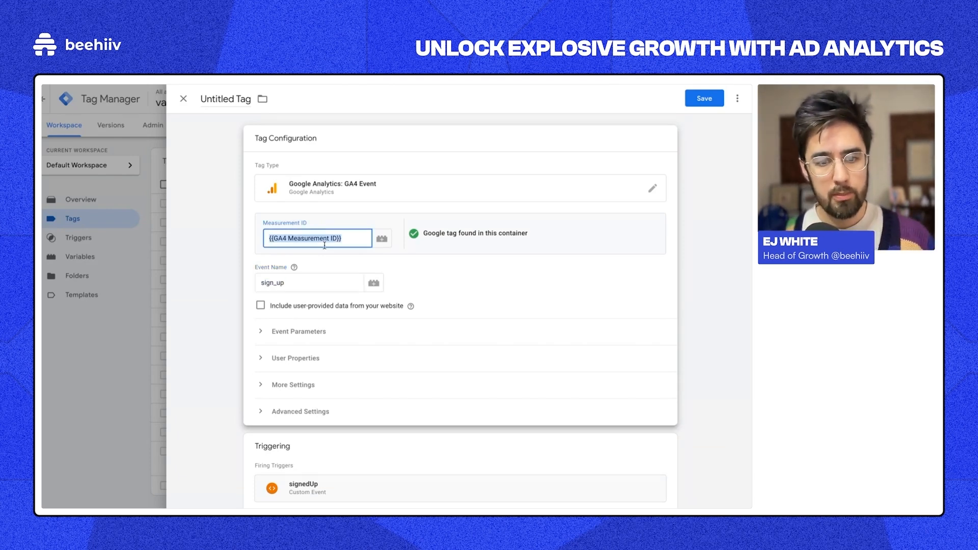
double_click(303, 281)
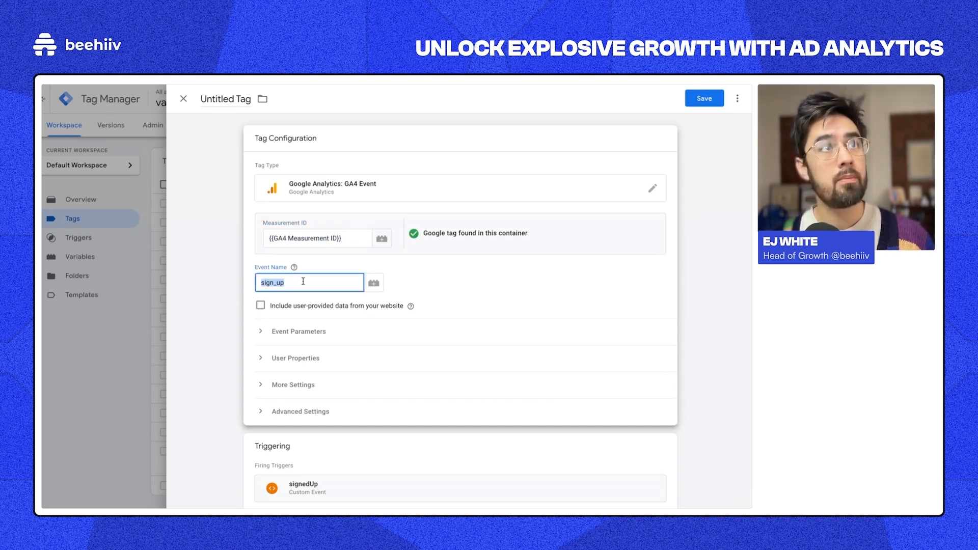
scroll(331, 312, down, 1)
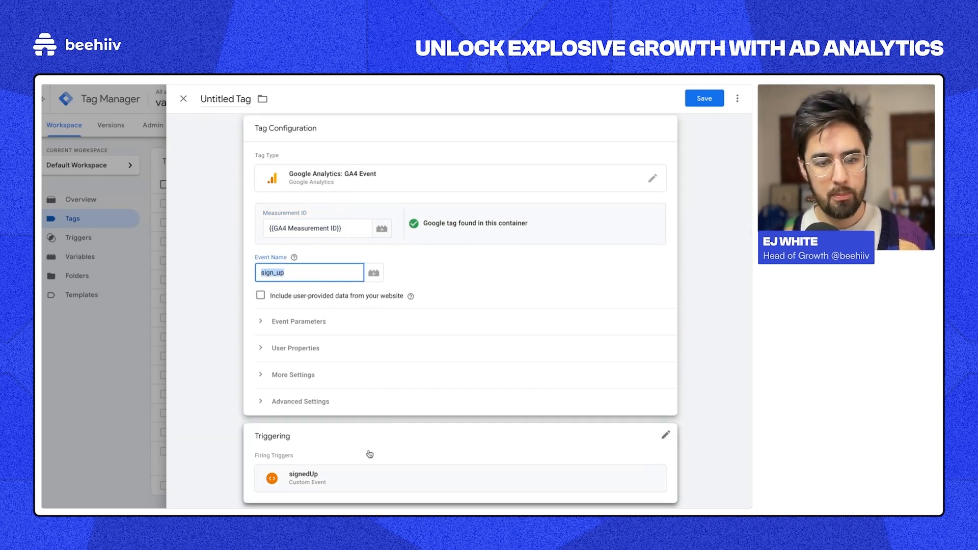
click(464, 253)
scroll(464, 253, up, 1)
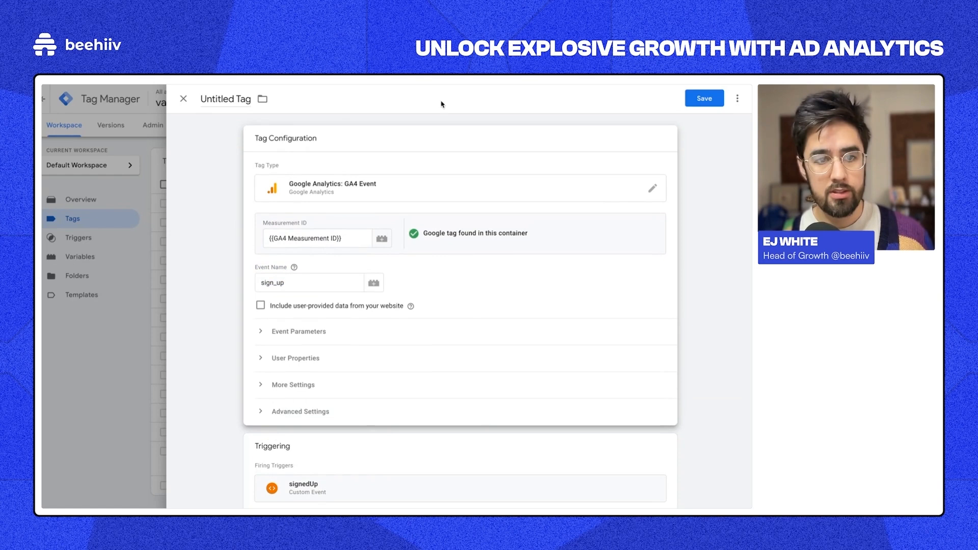
Step: Rename the new tag to 'GA4 - Subscribe'
click(243, 99)
triple_click(242, 100)
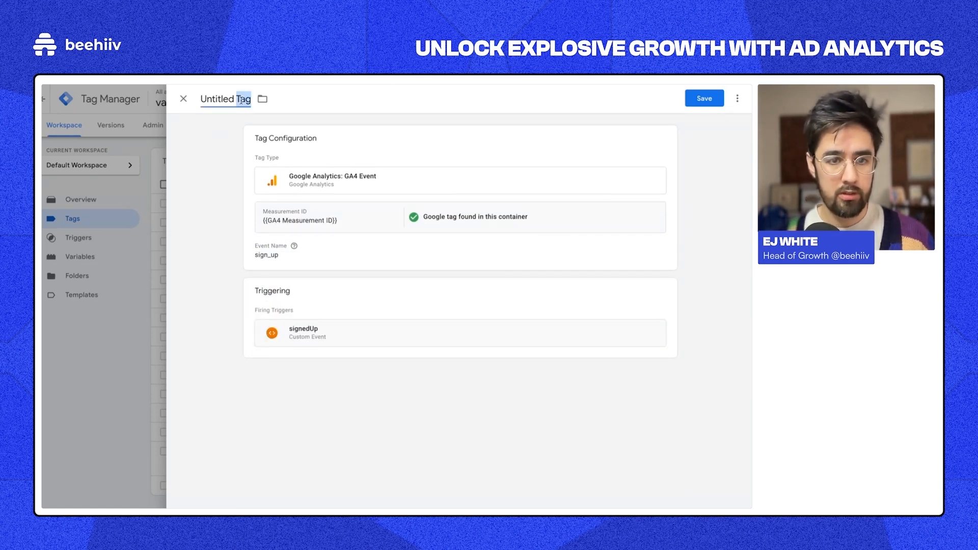
text(GA4 - signedUp)
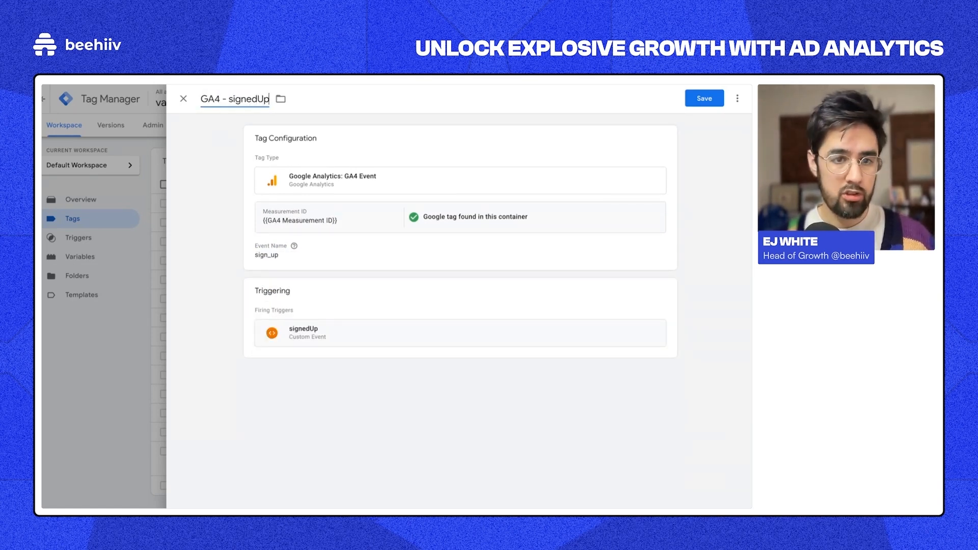
key(ctrl+BackSpace)
text(Subsicrbe)
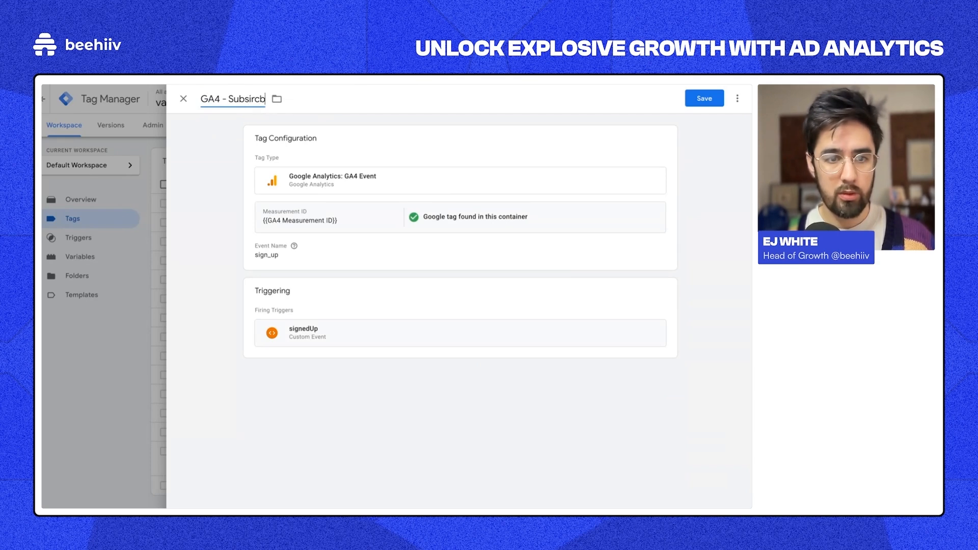
key(BackSpace)
key(BackSpace)
key(BackSpace)
key(BackSpace)
key(BackSpace)
text(icr)
key(BackSpace)
key(BackSpace)
key(BackSpace)
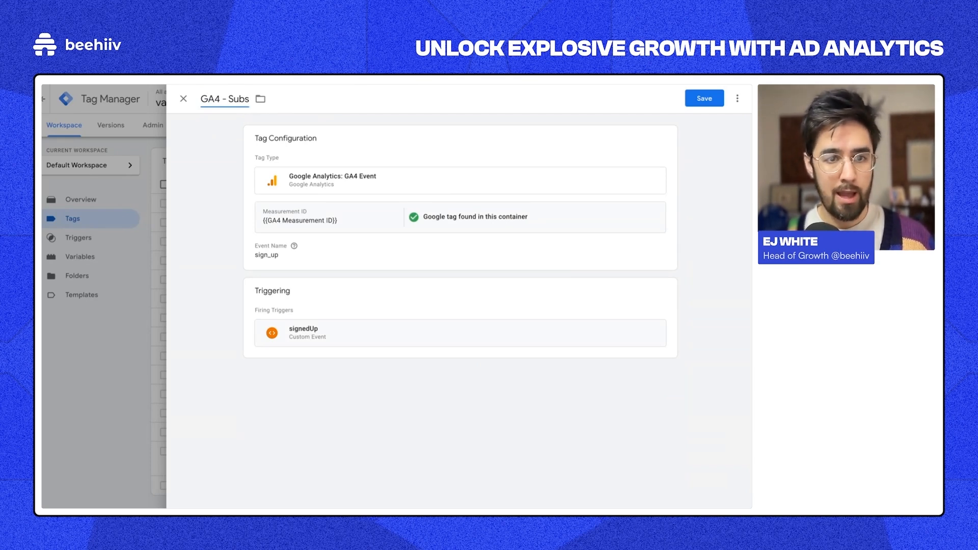
text(cribe)
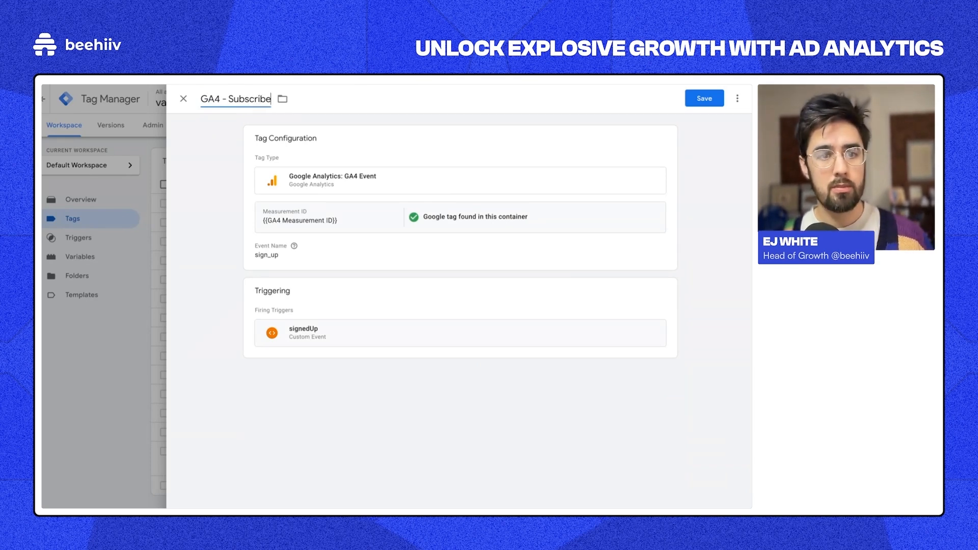
Step: Discard the unsaved tag and open the existing GA4 - sign_up tag
click(183, 99)
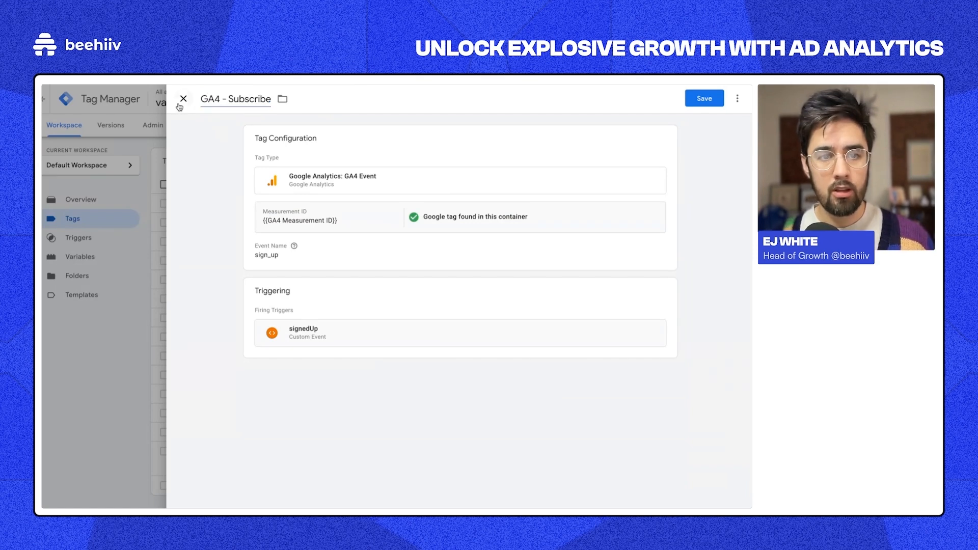
click(481, 213)
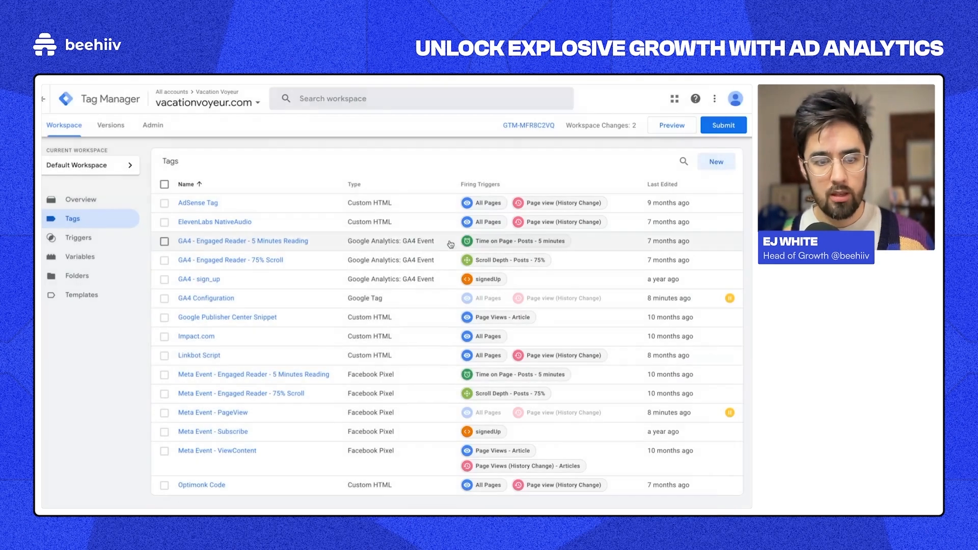
click(191, 279)
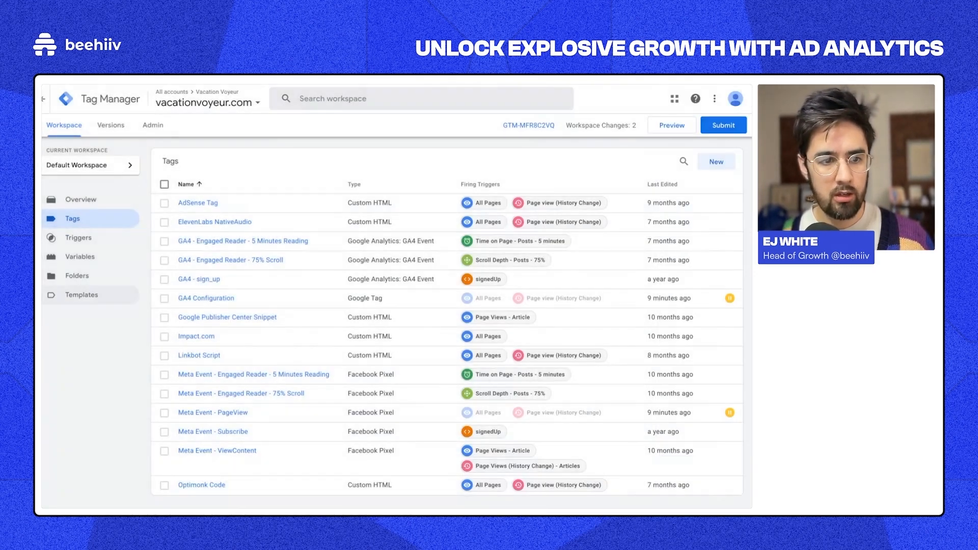
Step: In Google Analytics, open the User acquisition report and scroll through its table
click(98, 192)
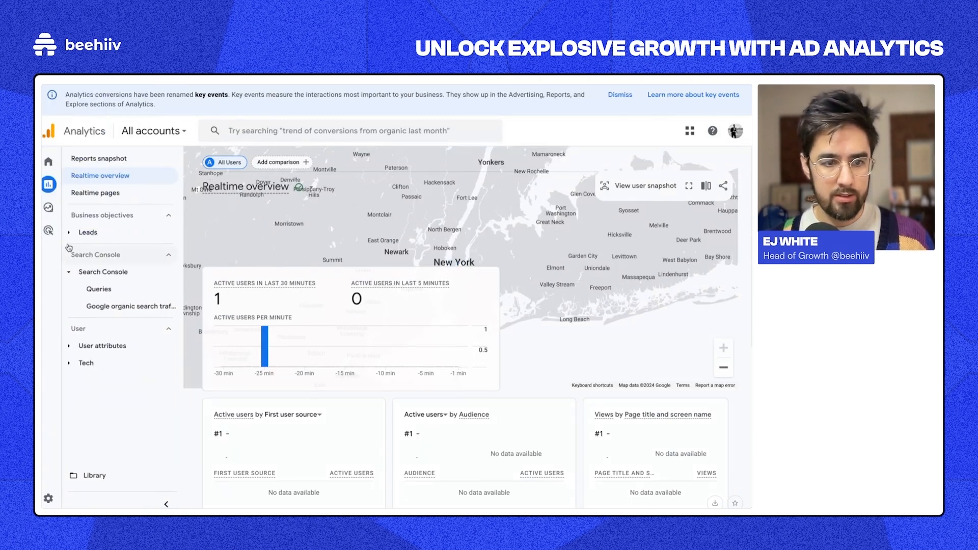
click(57, 183)
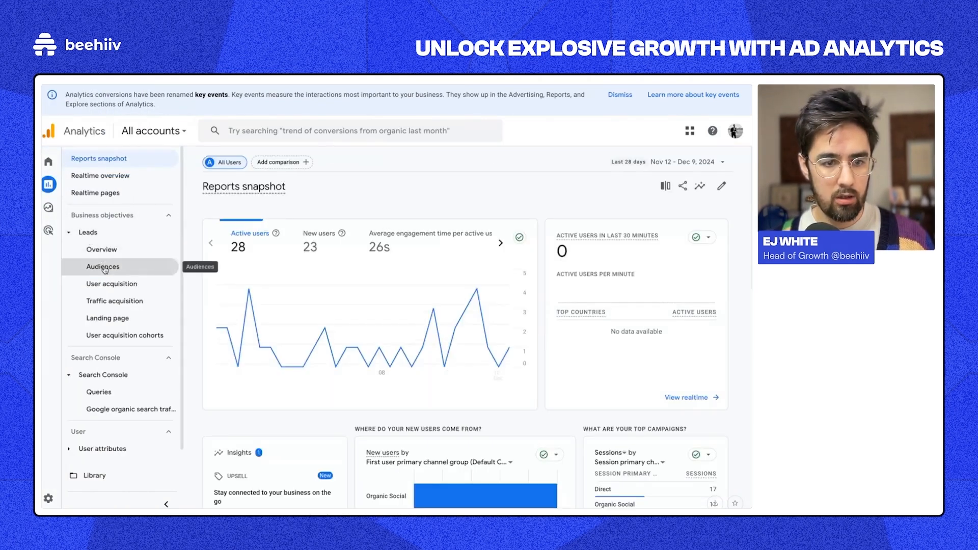
click(102, 267)
click(105, 283)
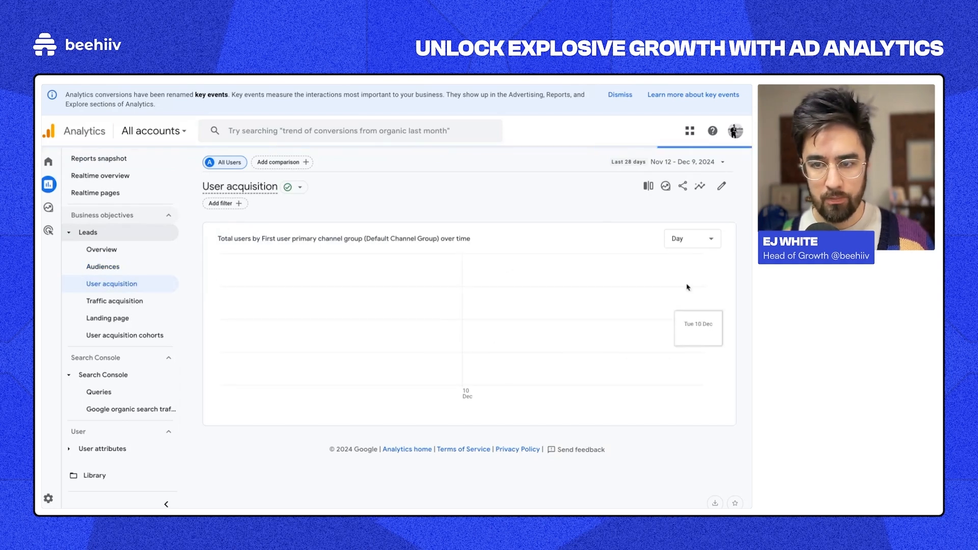
scroll(600, 389, down, 3)
scroll(601, 389, right, 5)
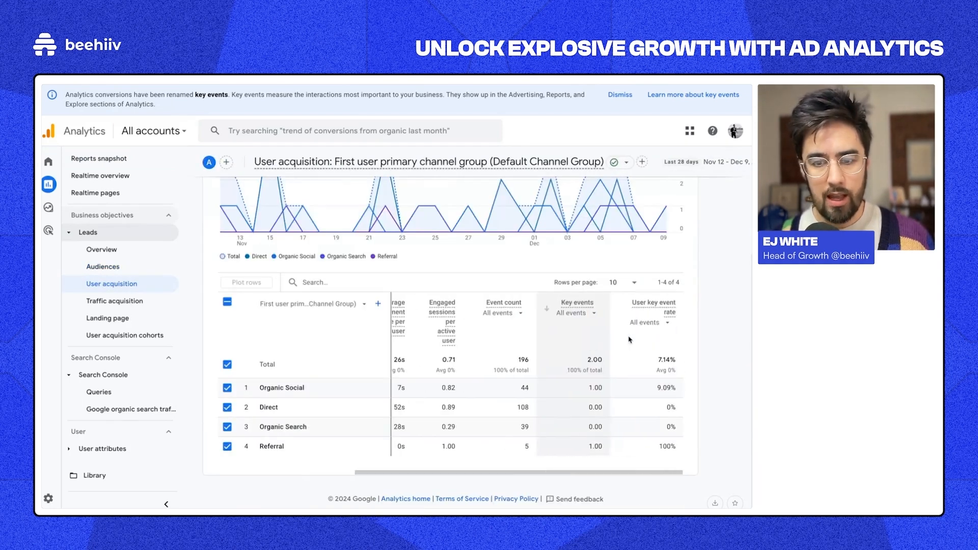
Step: Filter the Event count column to sign_up events
click(557, 311)
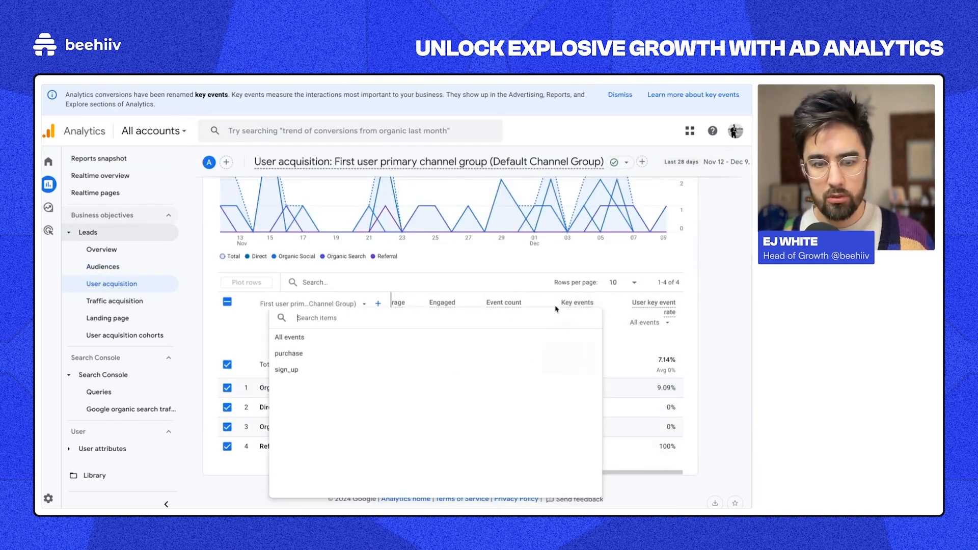
click(518, 299)
click(561, 315)
click(498, 293)
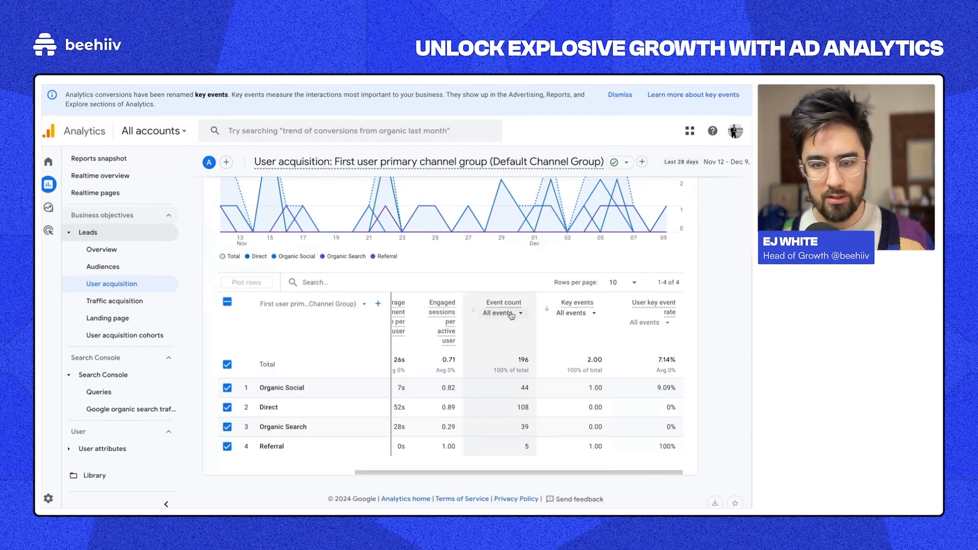
click(522, 317)
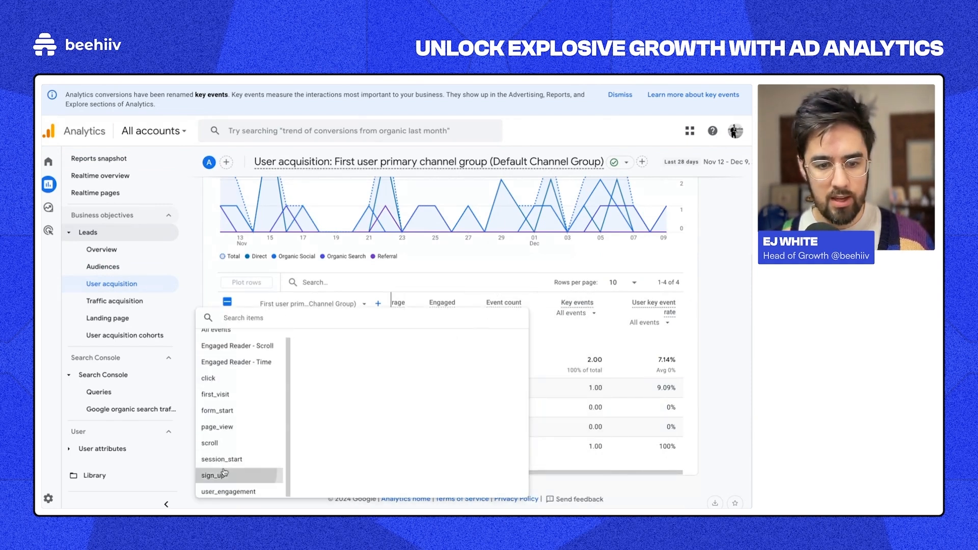
click(243, 473)
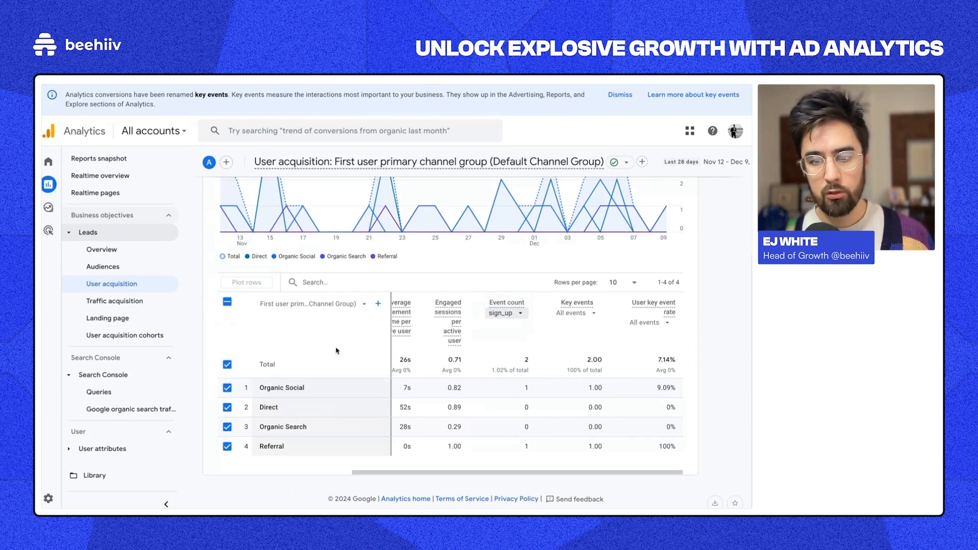
Step: Check the Referral sign_up count and open the table's dimension list
scroll(498, 408, left, 5)
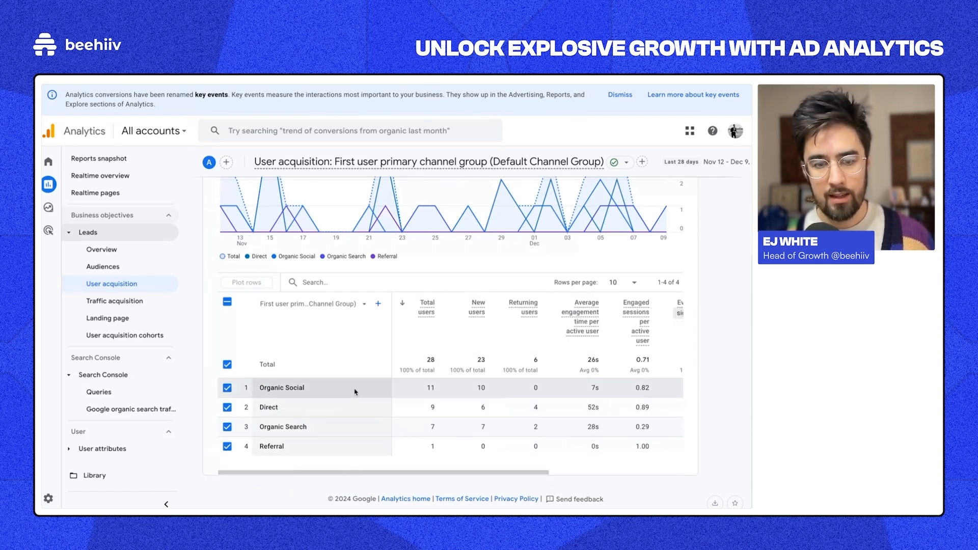
key(ctrl+Right)
key(ctrl+Left)
scroll(524, 386, right, 5)
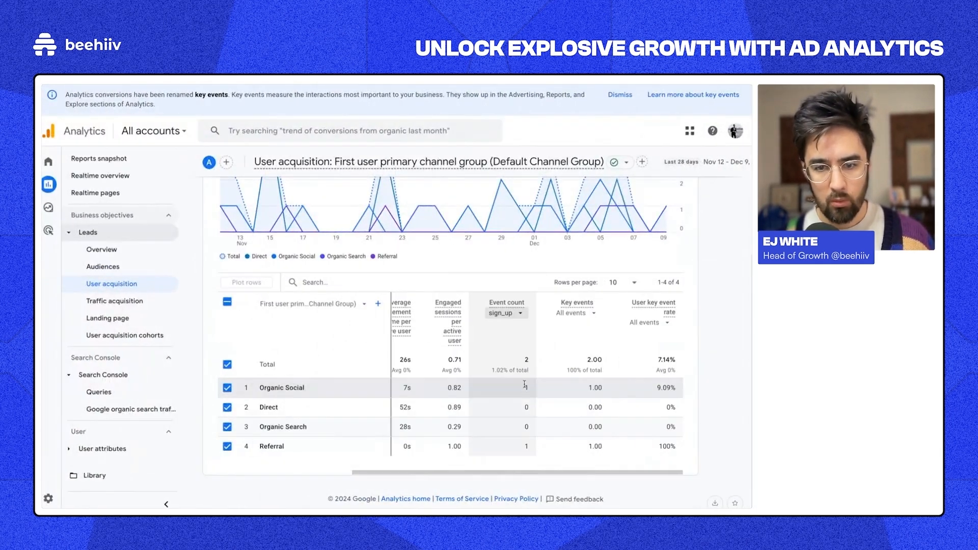
double_click(272, 446)
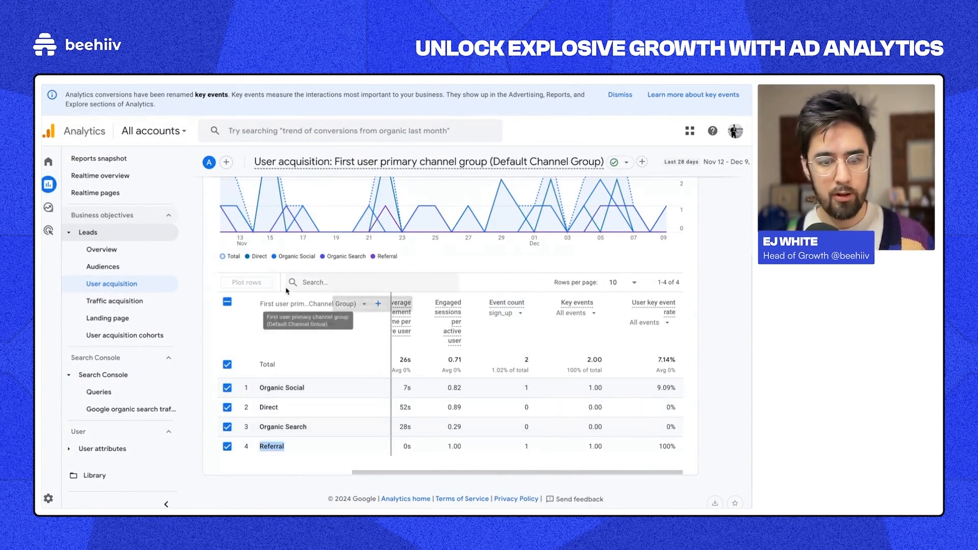
click(308, 304)
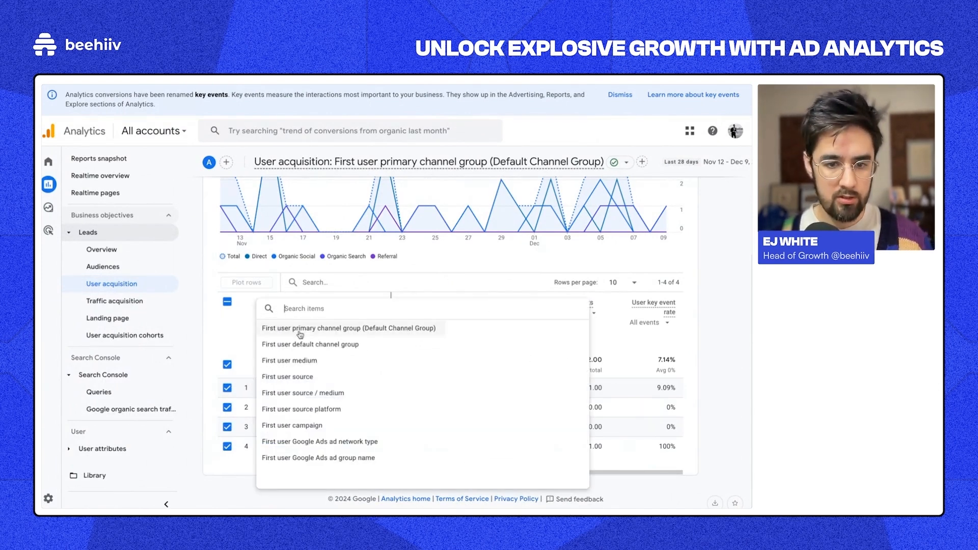
Step: Break the report down by First user source / medium, comparing l.instagram.com and app.beehiiv.com referrals
click(322, 393)
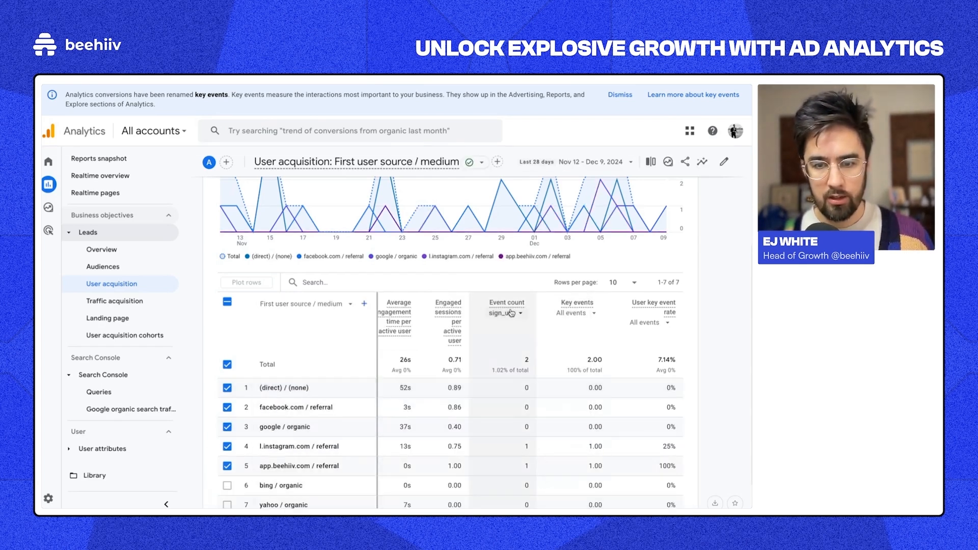
scroll(337, 428, down, 1)
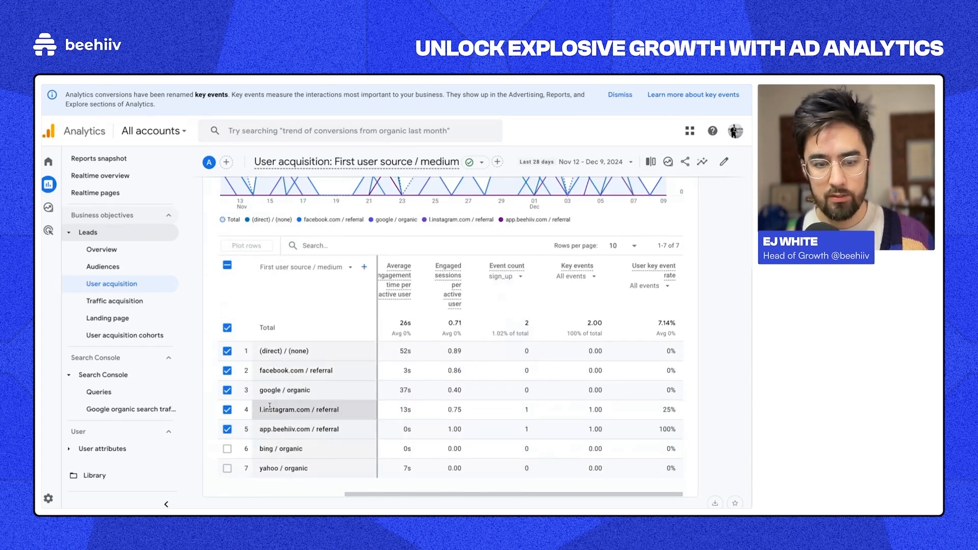
drag(262, 409, 528, 411)
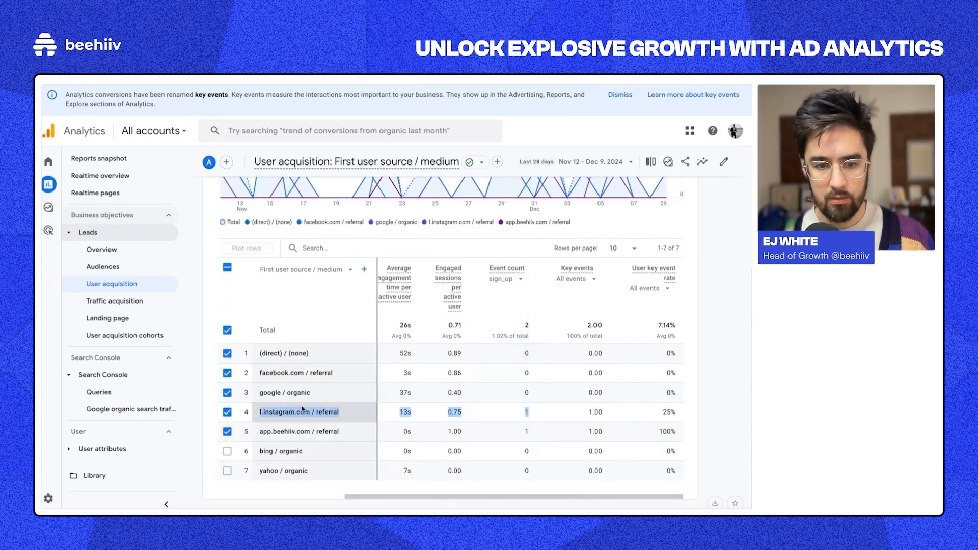
drag(259, 432, 528, 427)
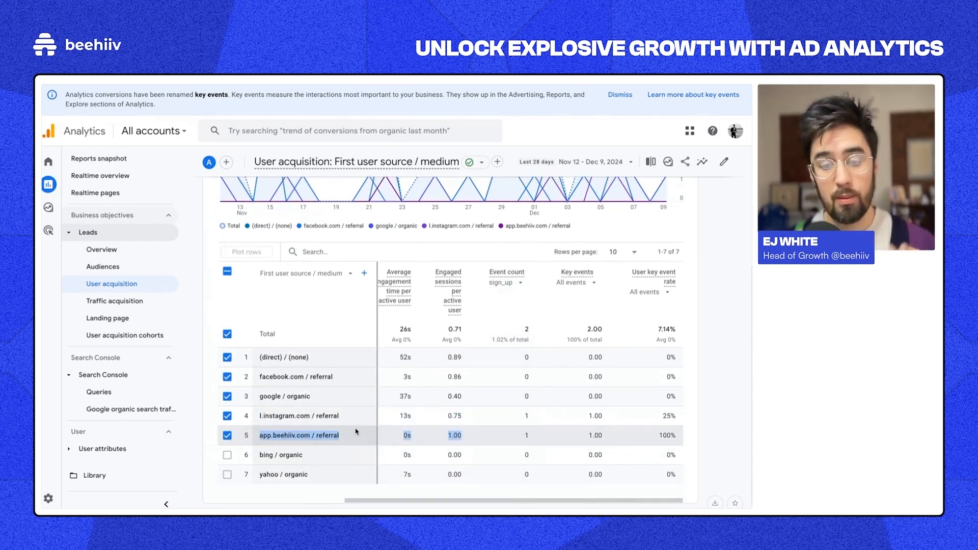
click(269, 434)
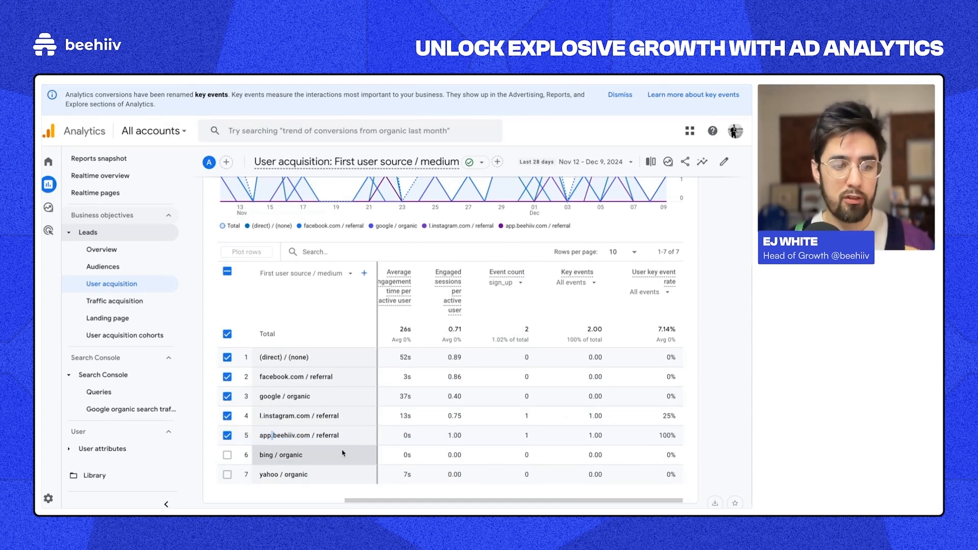
triple_click(284, 435)
Step: Compare other sources such as bing / organic, google / organic and facebook.com / referral
scroll(474, 447, down, 1)
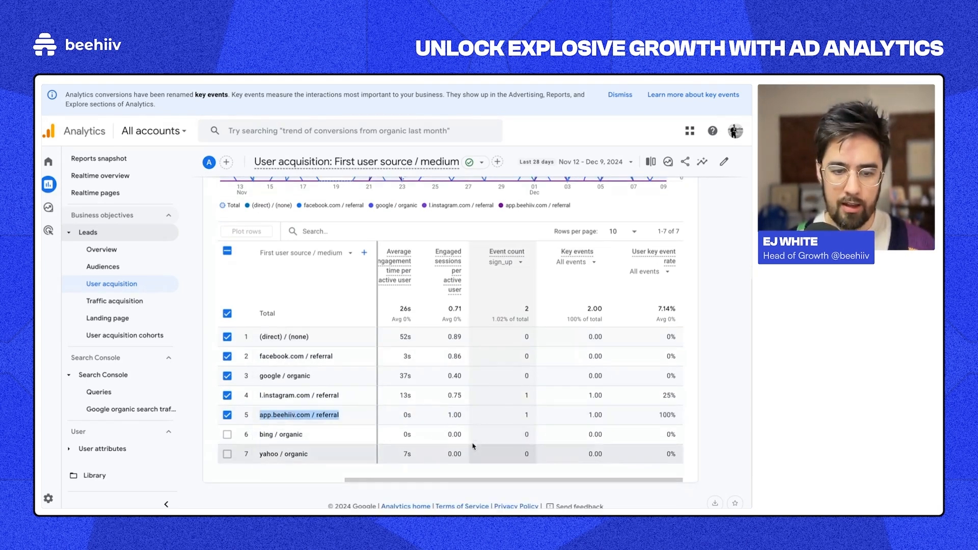
scroll(448, 440, left, 5)
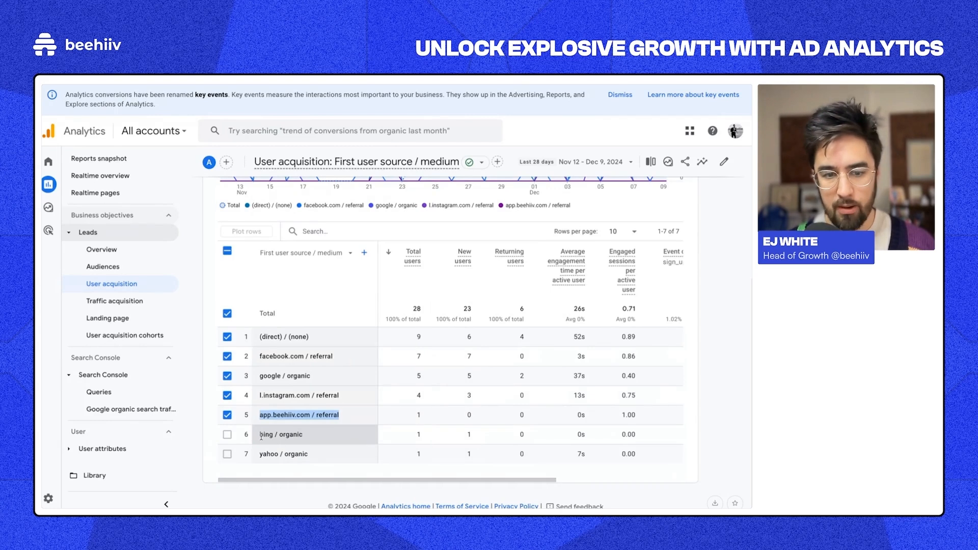
drag(260, 437, 372, 444)
drag(260, 378, 419, 386)
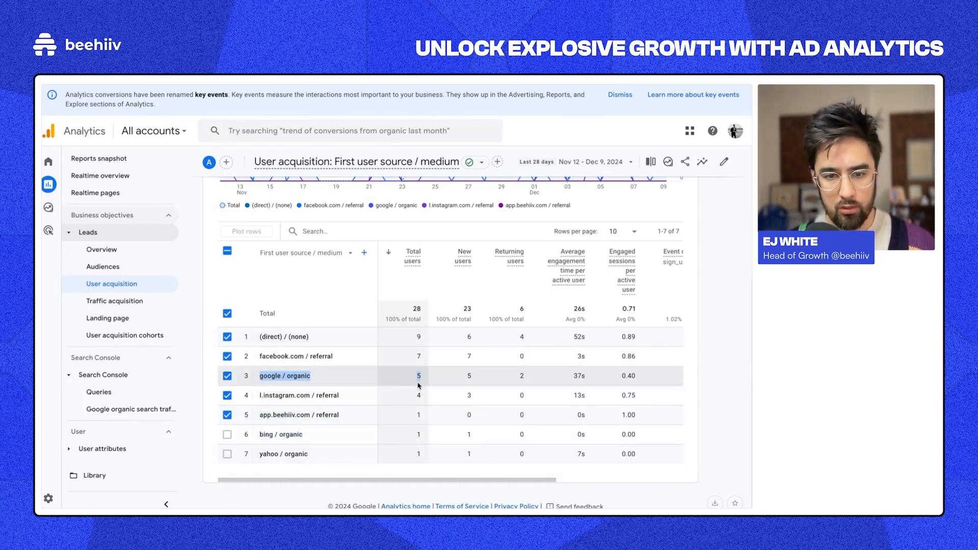
drag(259, 356, 334, 357)
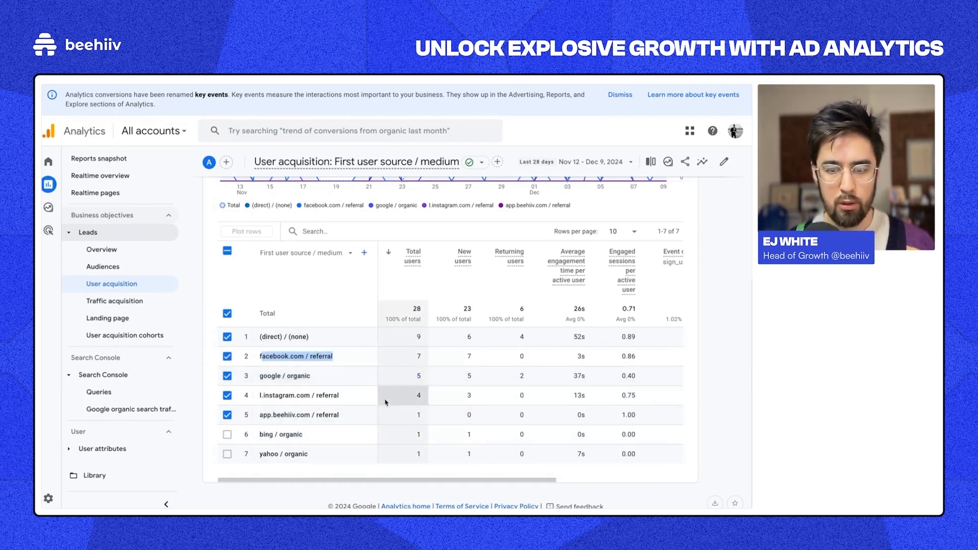
scroll(437, 396, right, 5)
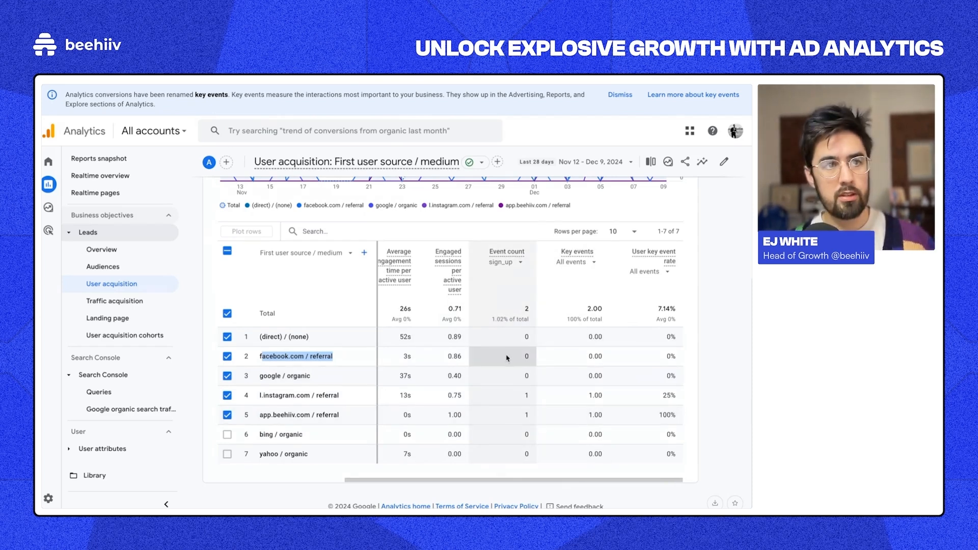
scroll(448, 367, up, 4)
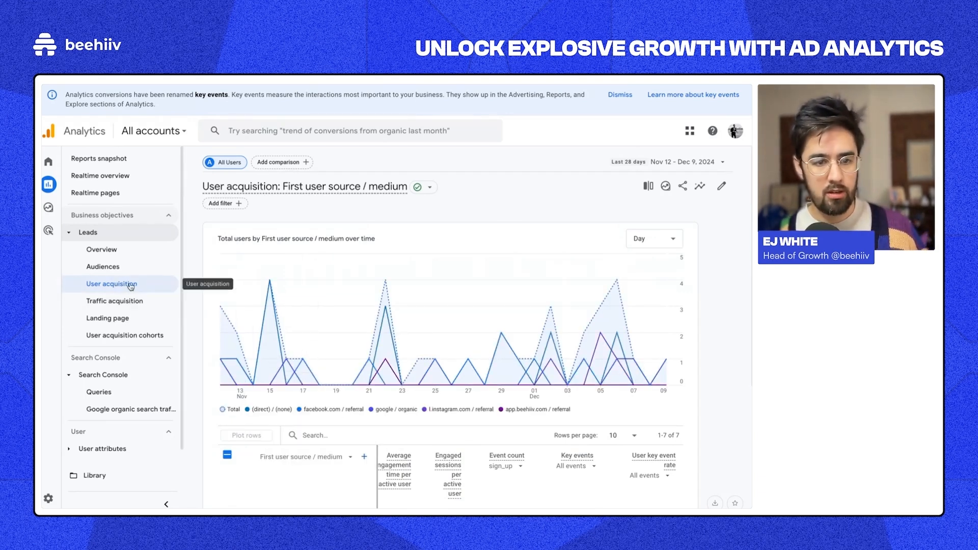
scroll(351, 372, down, 5)
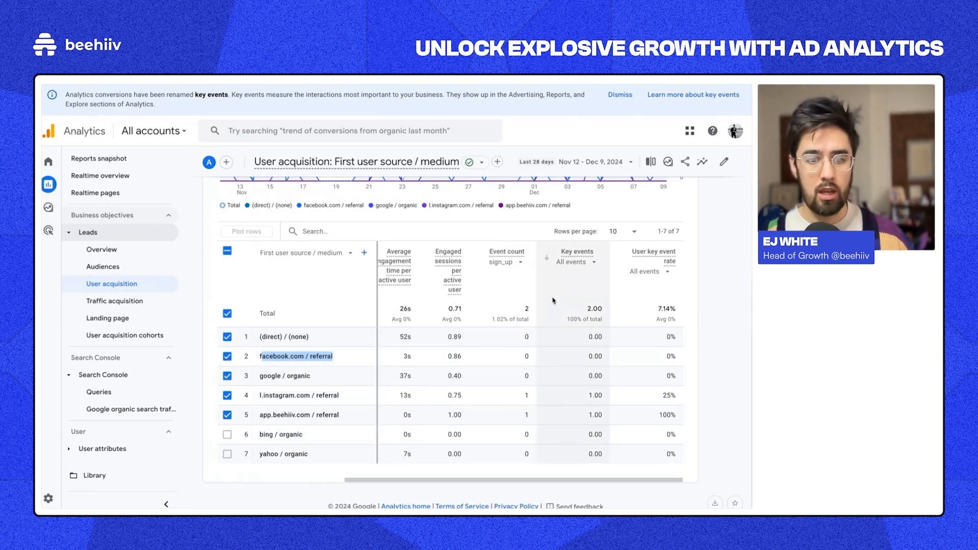
scroll(553, 301, left, 5)
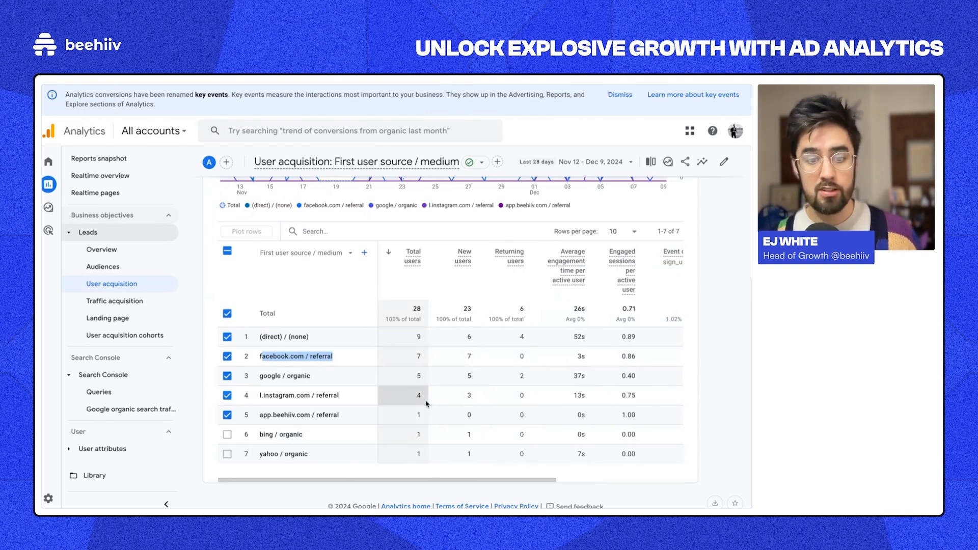
click(400, 378)
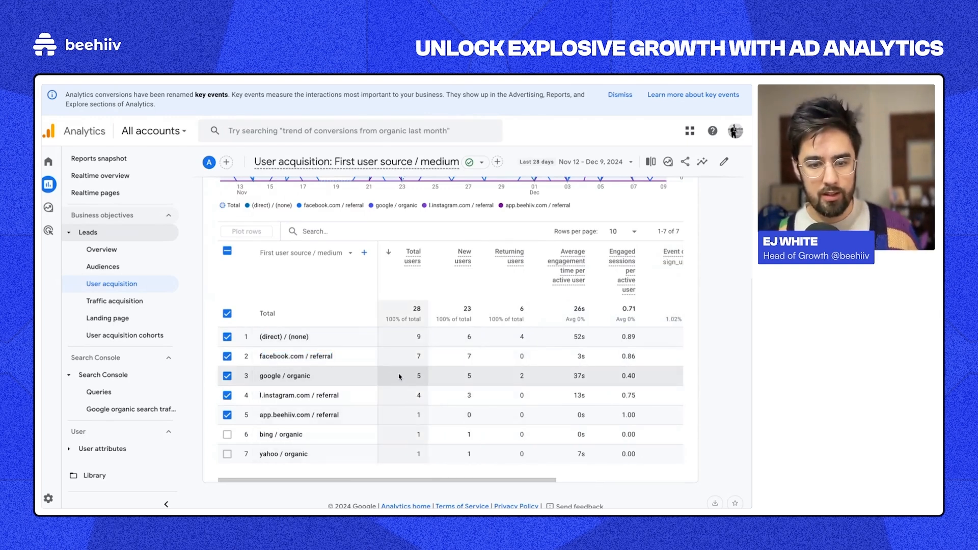
scroll(449, 377, right, 5)
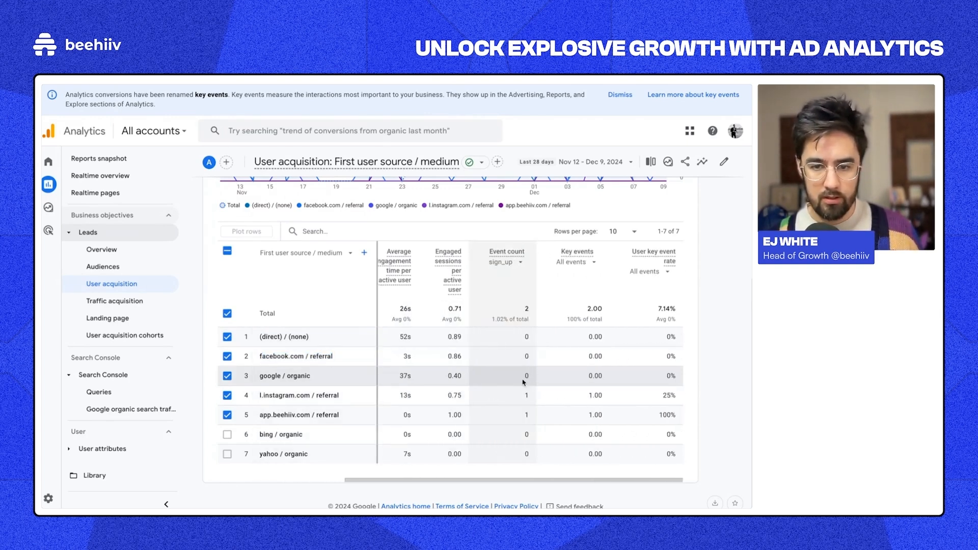
scroll(528, 387, left, 5)
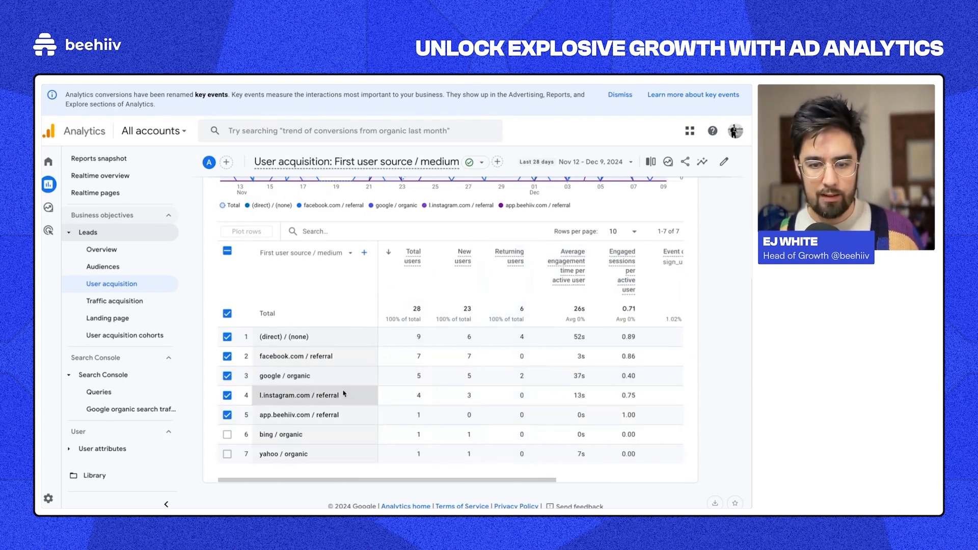
scroll(428, 396, right, 5)
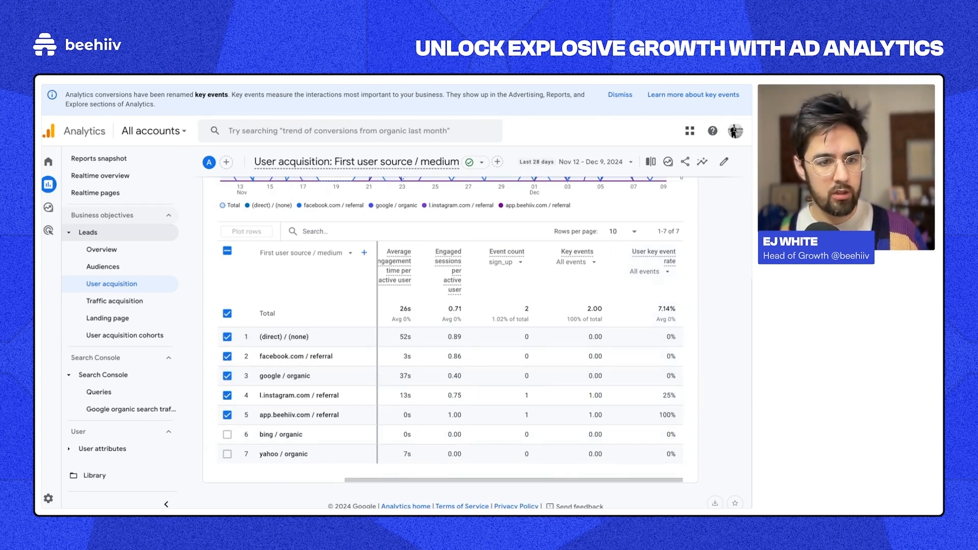
Step: Back in Google Tag Manager, review the Meta Event - Subscribe tag
click(97, 193)
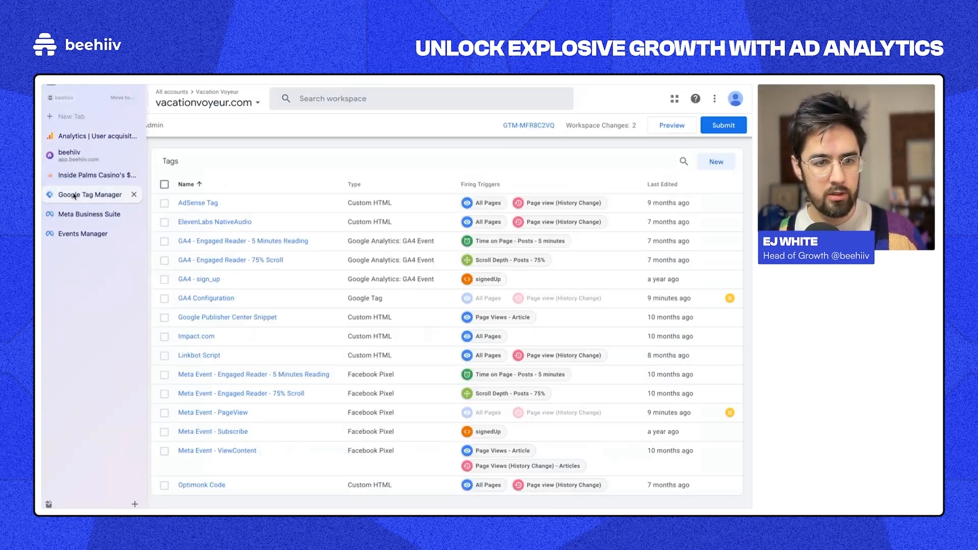
scroll(260, 346, down, 1)
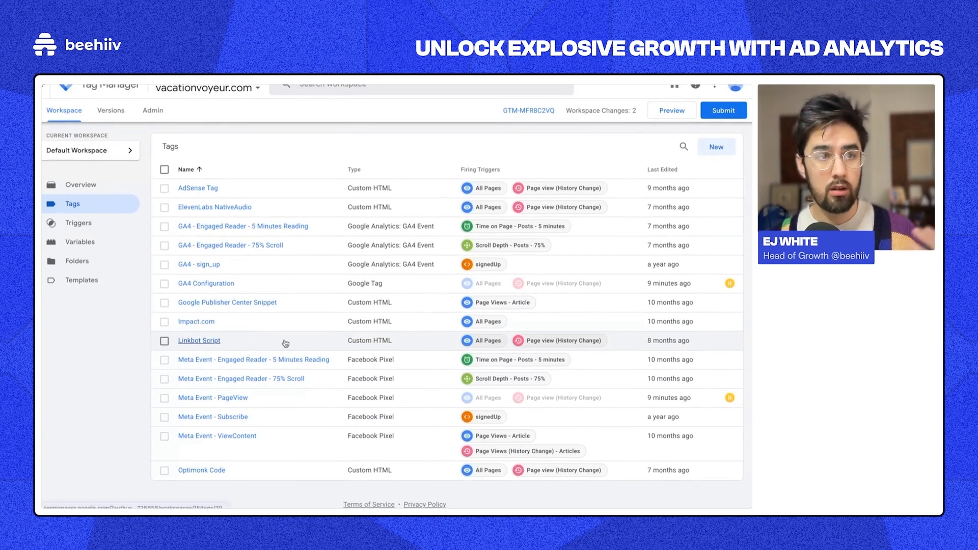
click(233, 416)
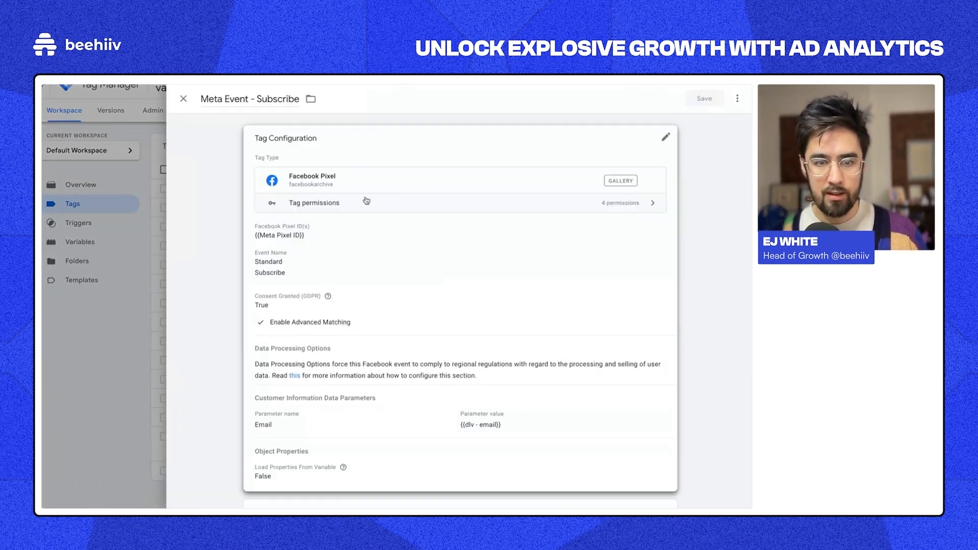
click(183, 99)
Step: Start a demo Facebook Pixel tag with Pixel ID set to {{Meta Pixel ID}}
click(733, 148)
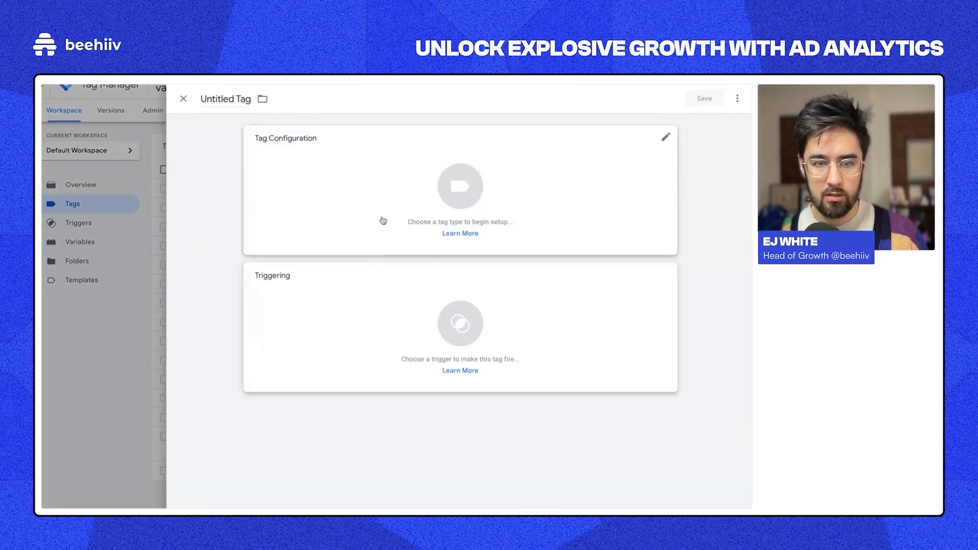
click(382, 221)
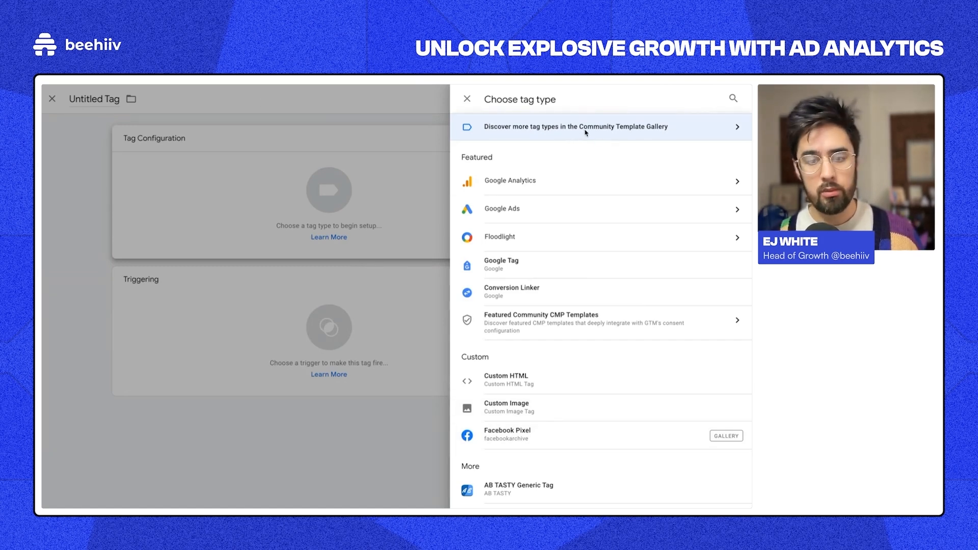
click(503, 444)
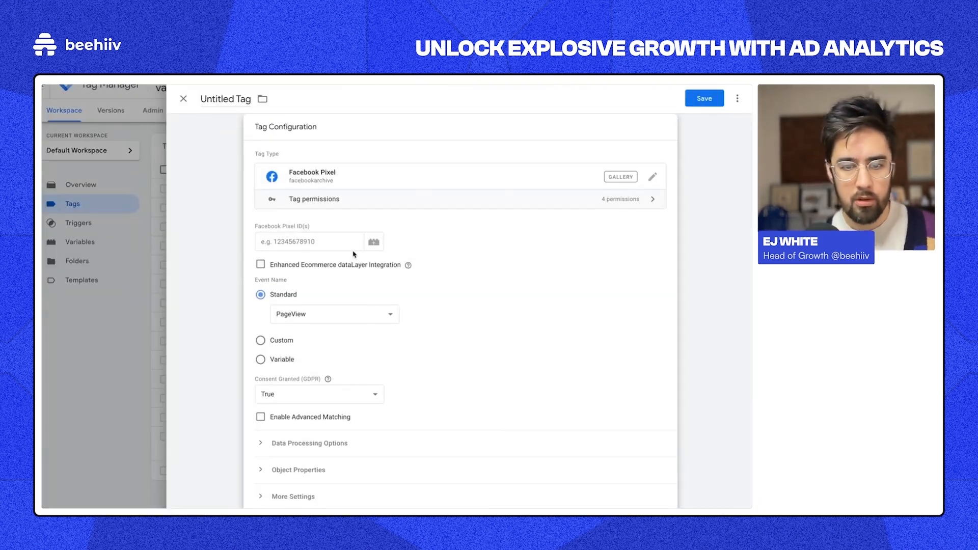
click(372, 242)
click(253, 193)
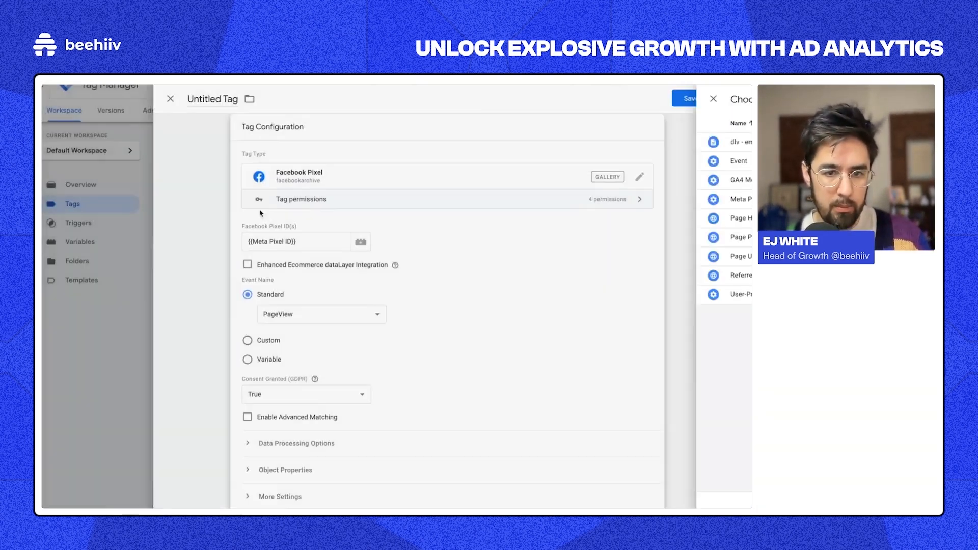
triple_click(287, 240)
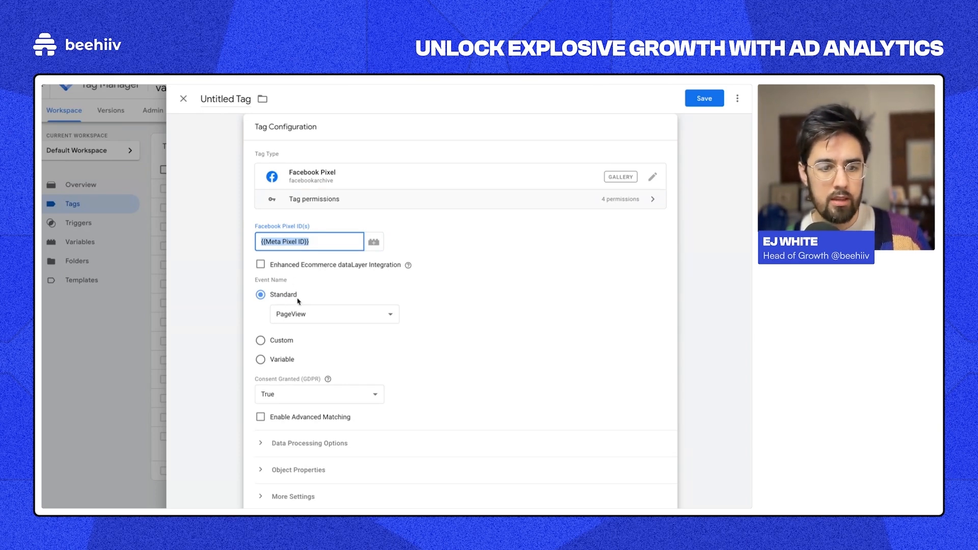
Step: Set the demo tag's event to Subscribe, fired by the signedUp trigger
scroll(300, 304, down, 1)
click(310, 263)
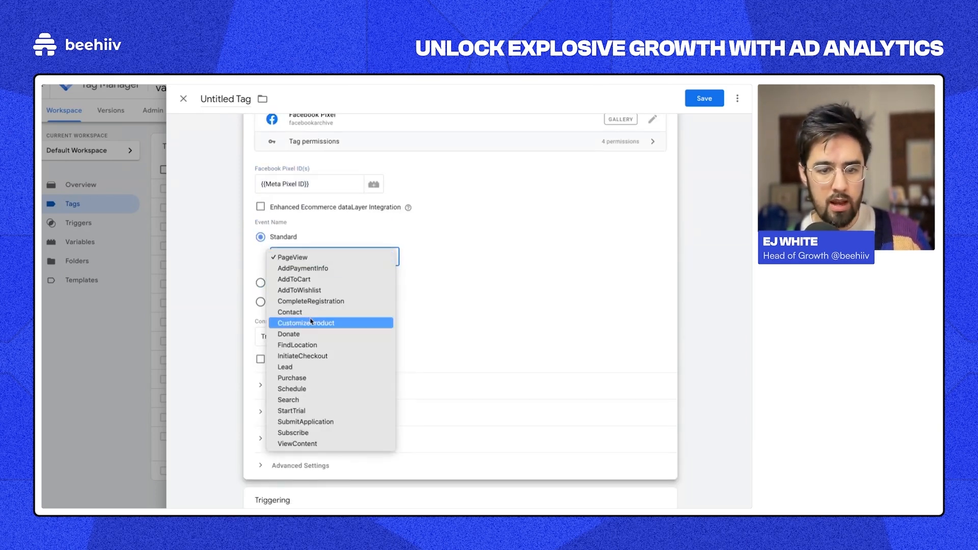
click(305, 433)
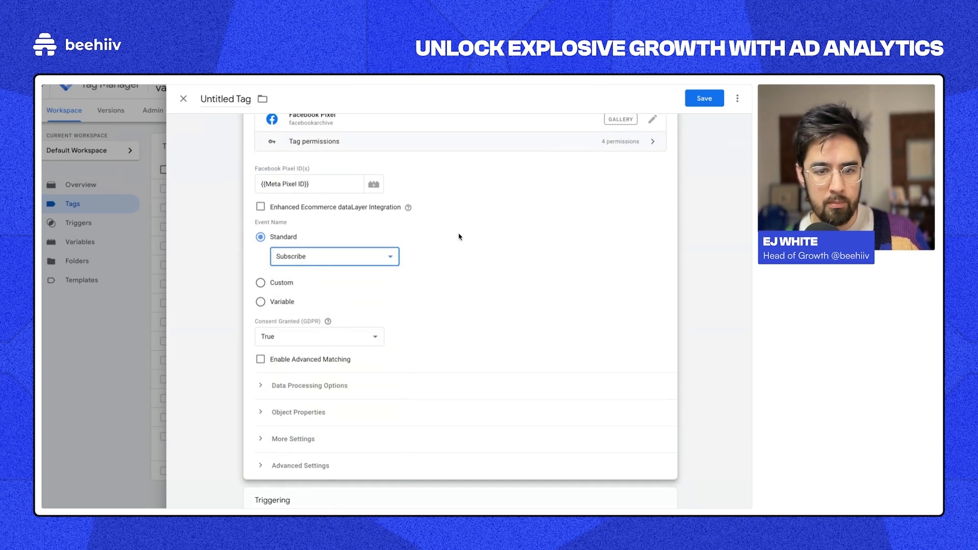
scroll(305, 179, up, 1)
scroll(306, 179, down, 3)
click(421, 433)
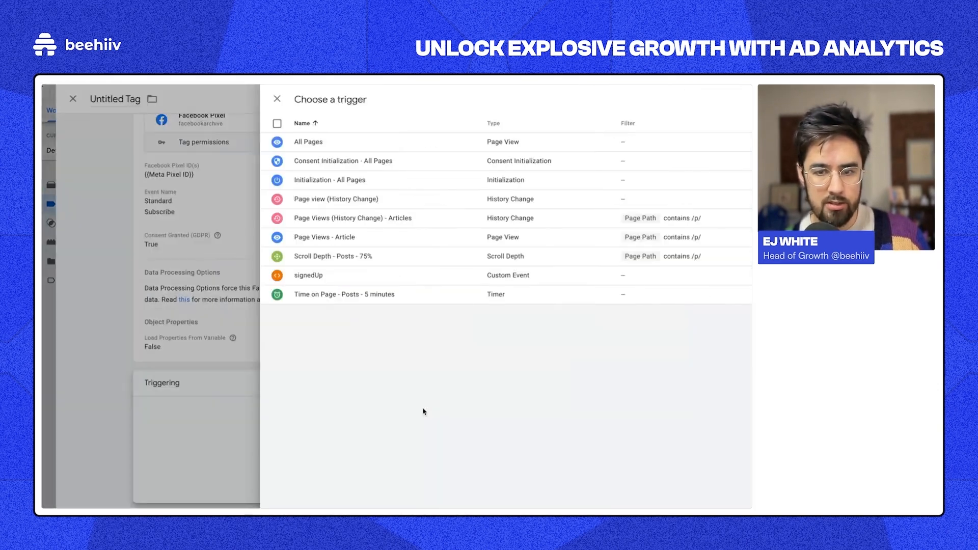
click(413, 251)
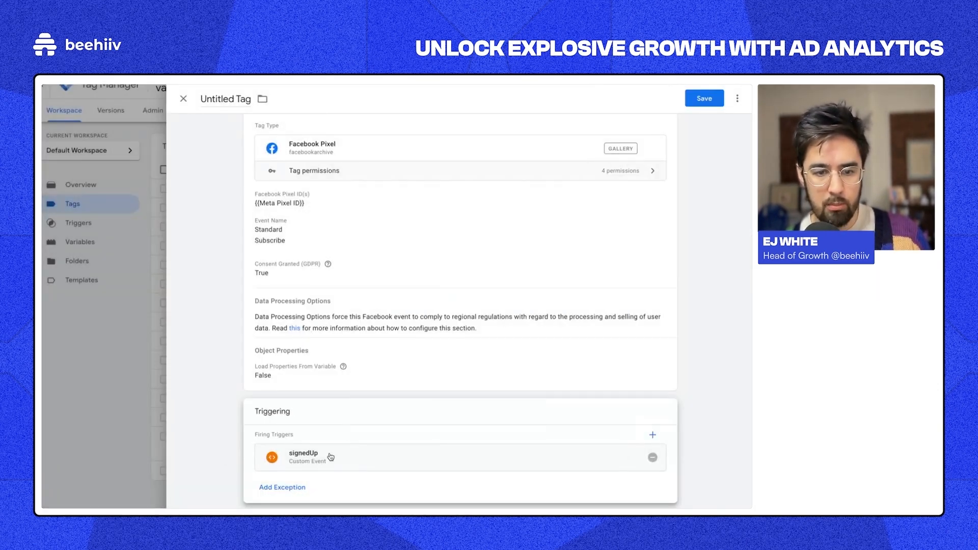
scroll(430, 413, up, 1)
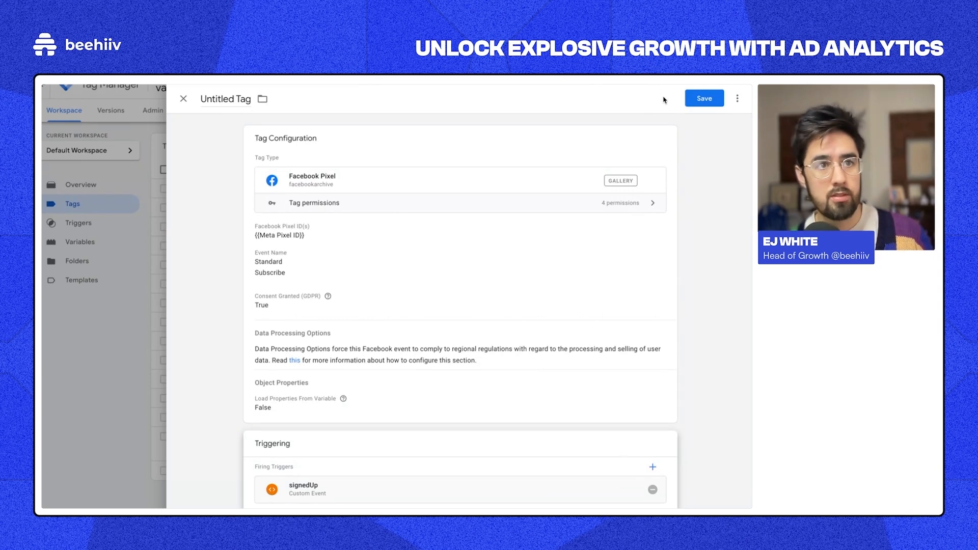
Step: Discard the demo Facebook Pixel tag and open the Submit Changes form
click(183, 98)
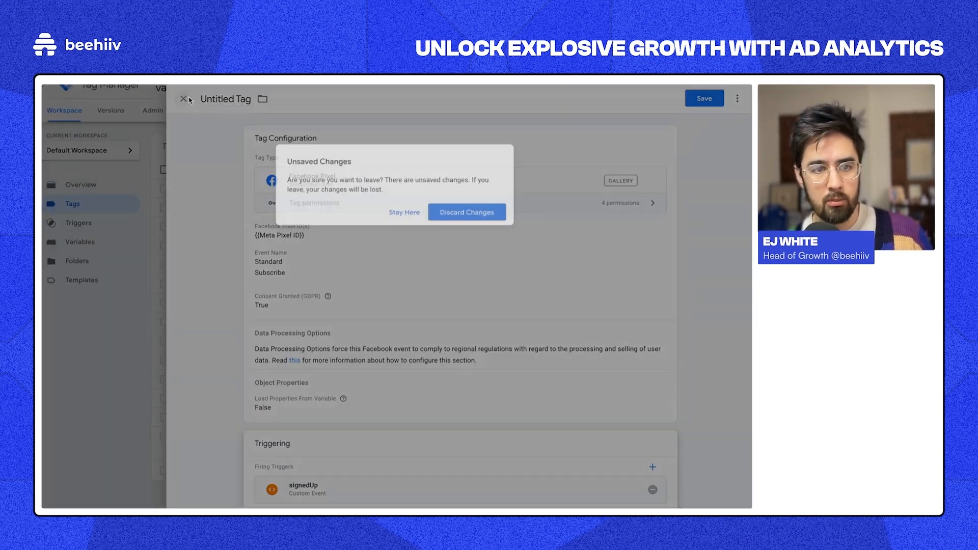
click(449, 212)
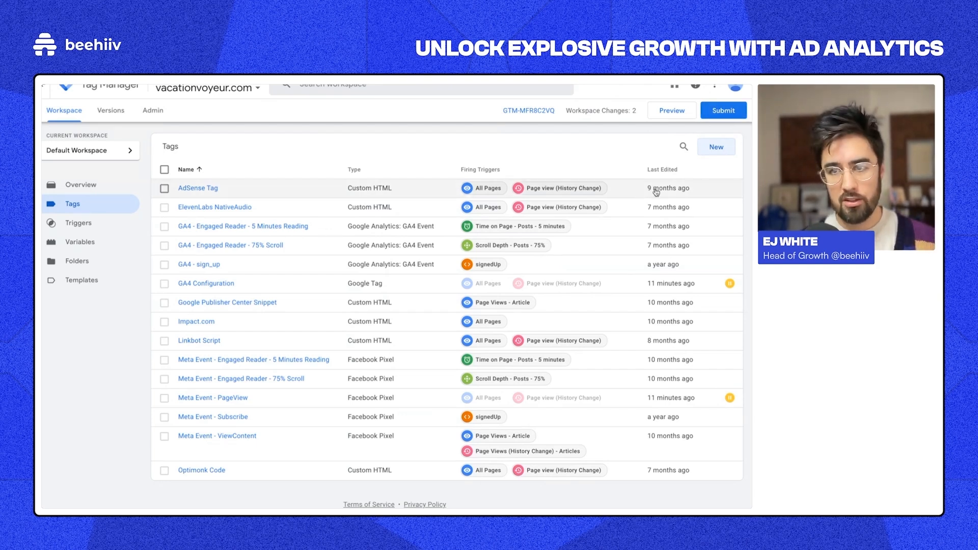
click(733, 113)
Step: Name the version 'Added Event TRacking', close the submission panel, and open GA4 - sign_up
click(329, 208)
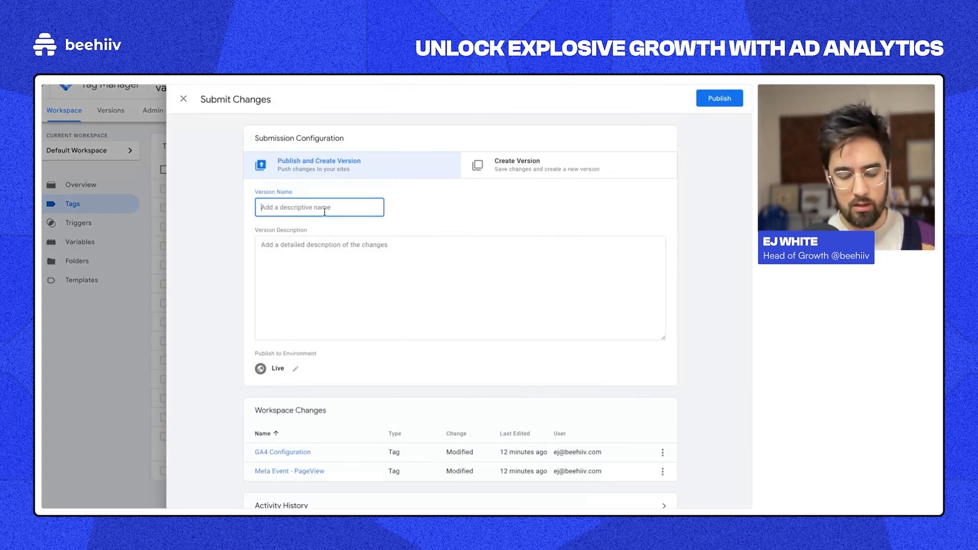
text(Added)
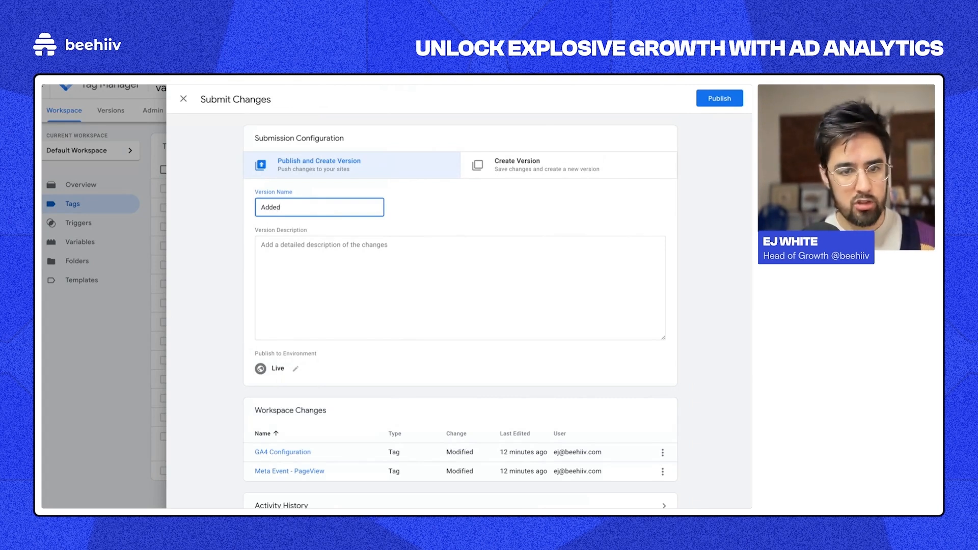
text( Event TRacking)
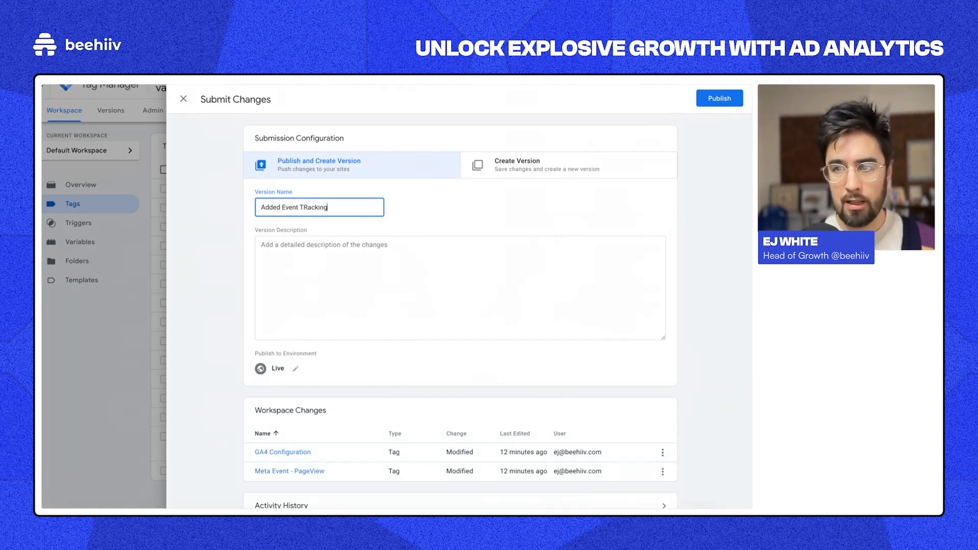
key(F4)
click(727, 108)
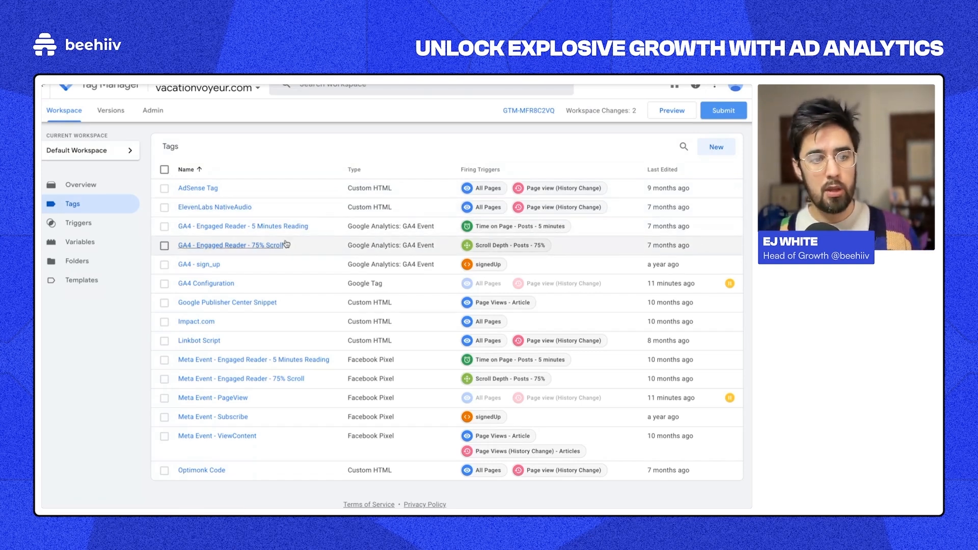
click(205, 269)
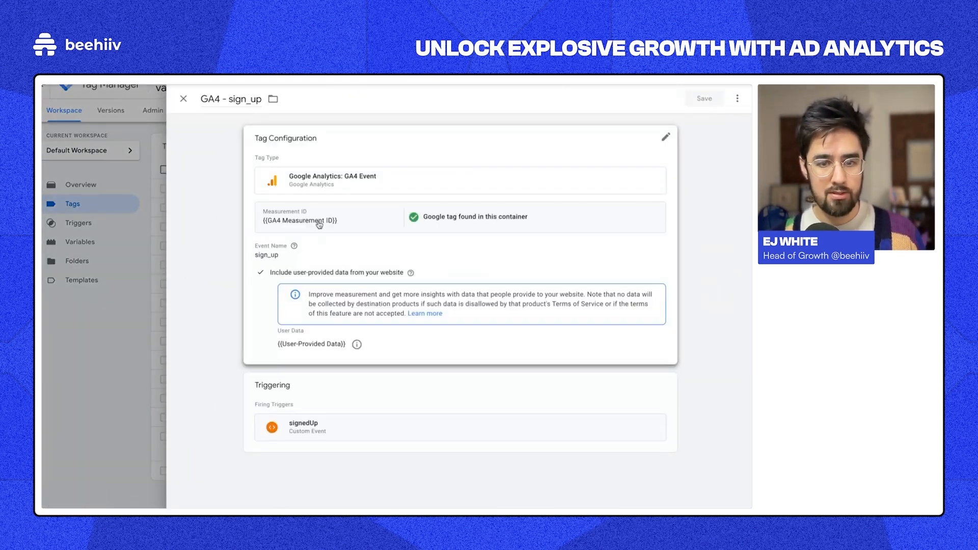
Step: Close the GA4 - sign_up tag editor without changes
click(161, 274)
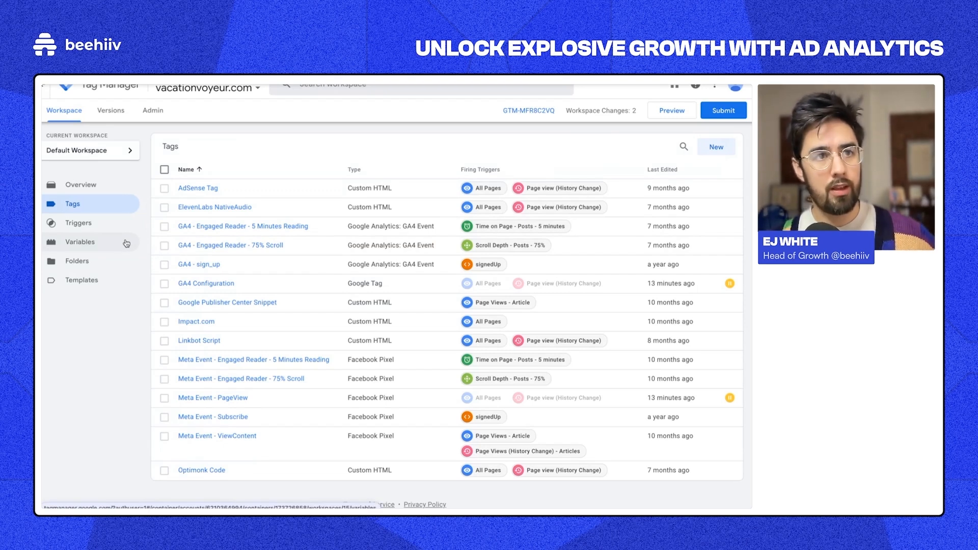
Step: Inspect the dlv - email variable under Variables, then start a new user-defined variable
click(97, 241)
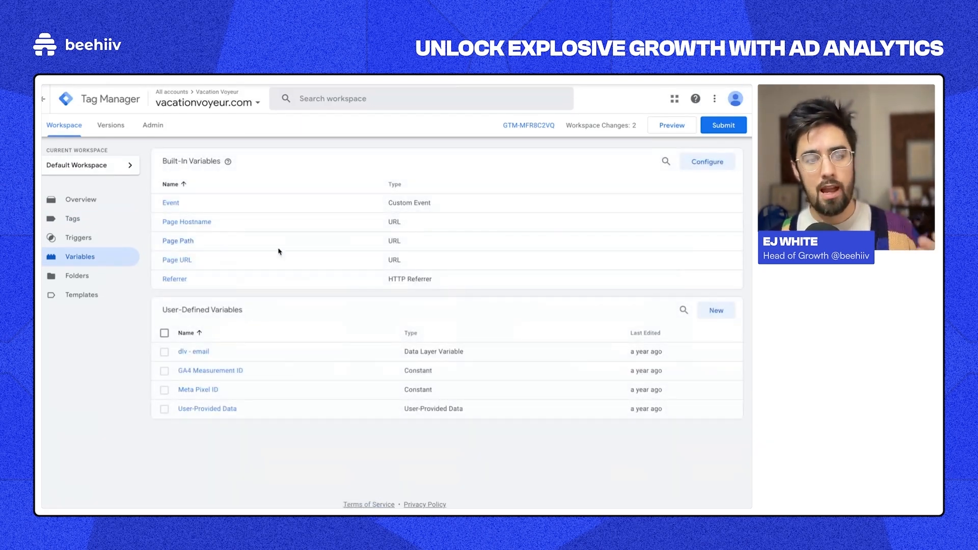
click(204, 355)
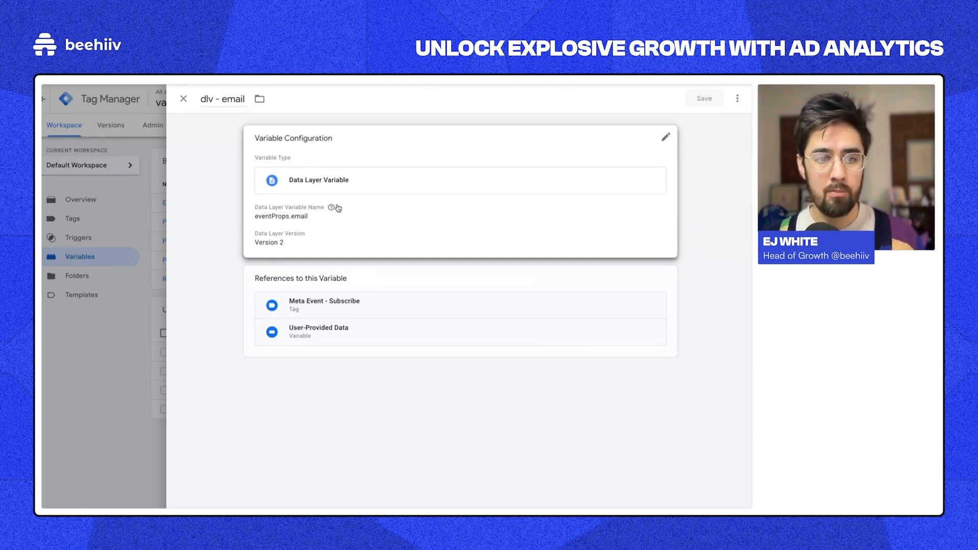
click(181, 101)
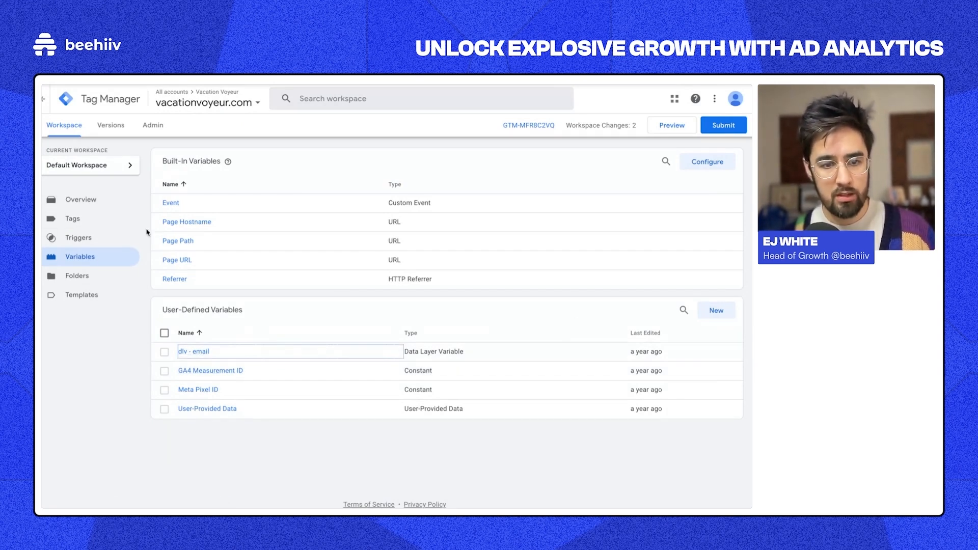
click(711, 311)
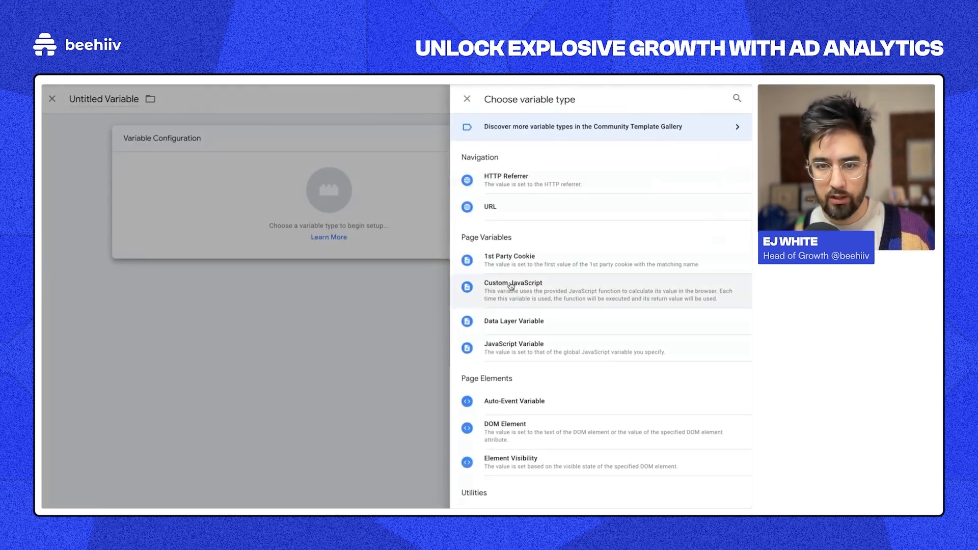
Step: Make the new variable a Data Layer Variable named eventProps.email
click(510, 320)
click(266, 234)
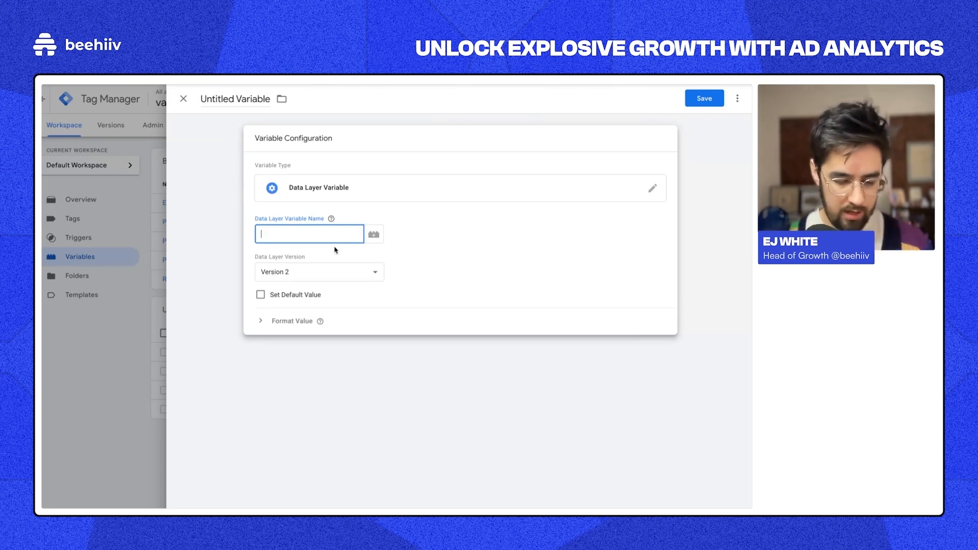
text(evetn)
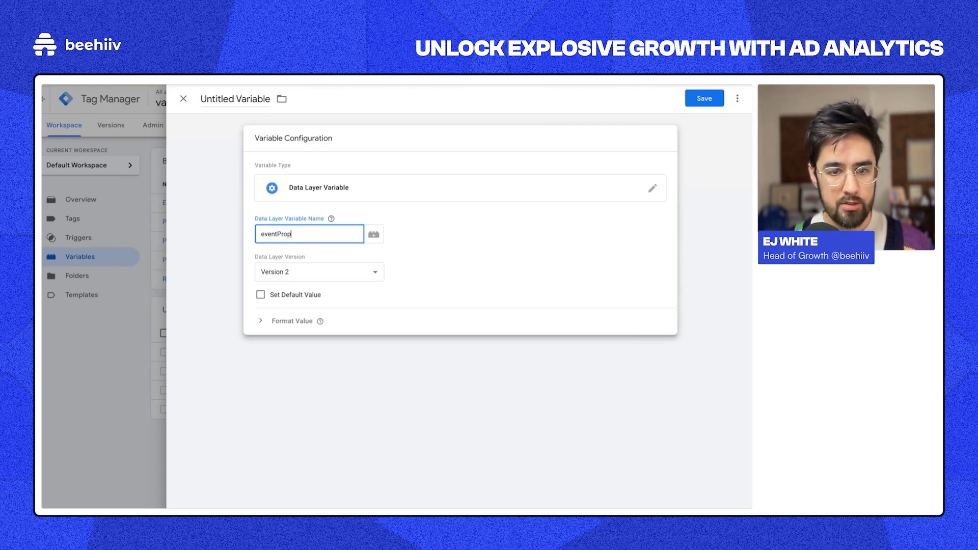
double_click(279, 235)
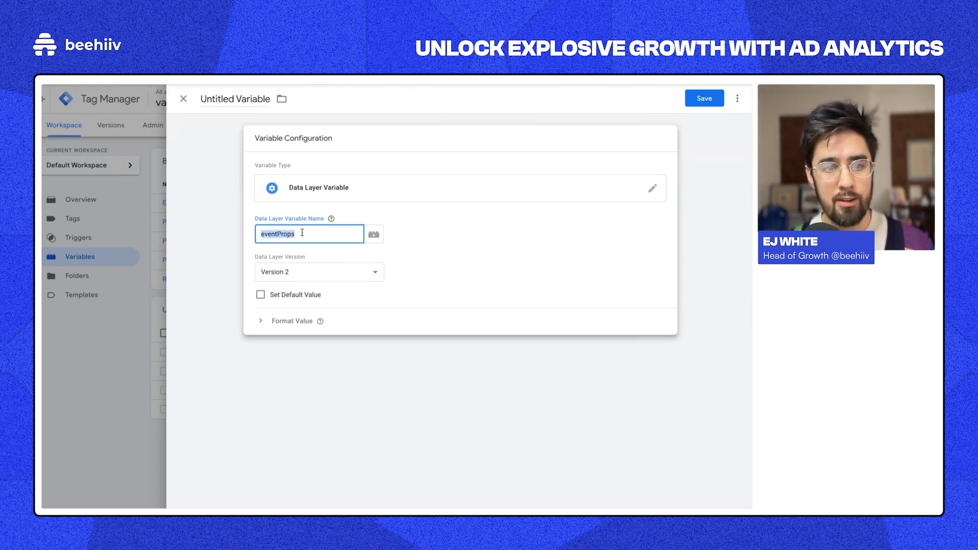
click(303, 233)
text(.e)
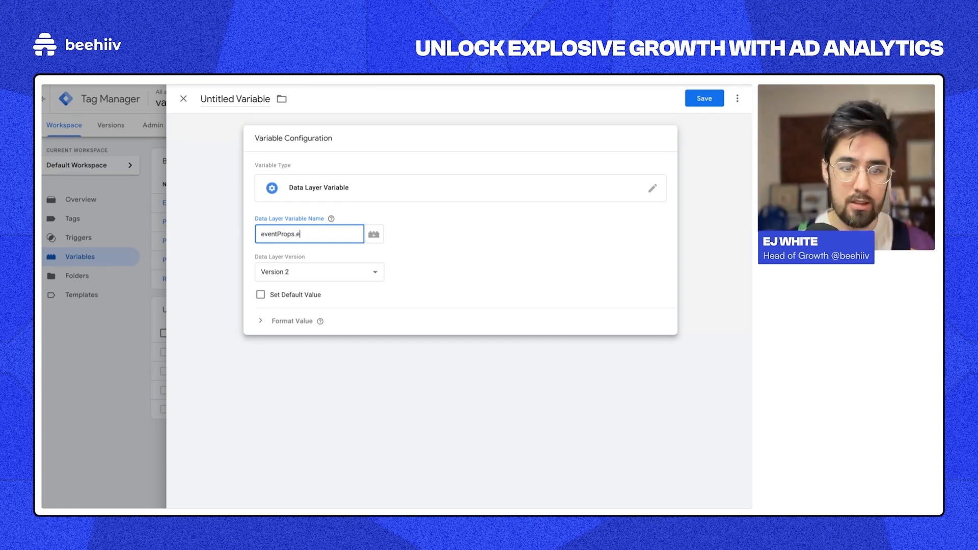
text(mail)
click(418, 218)
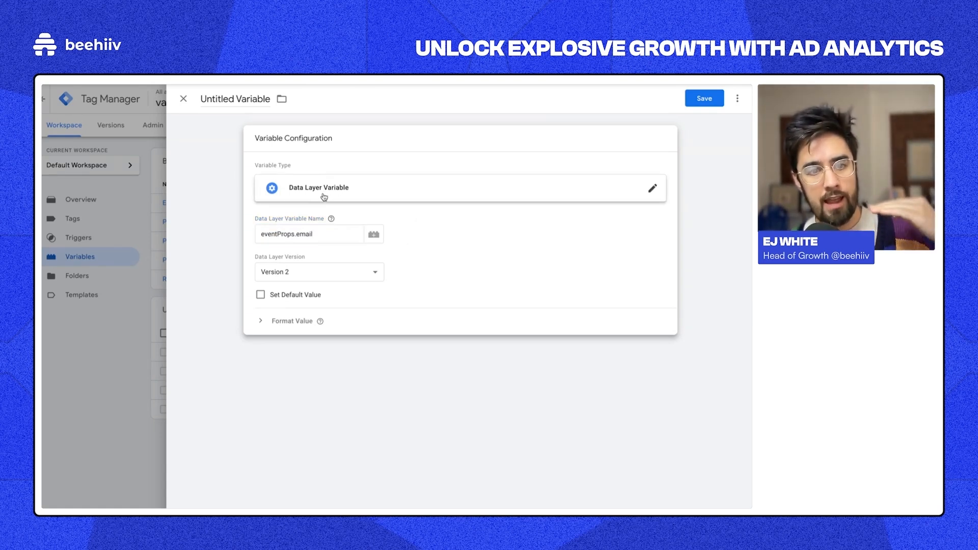
drag(346, 236, 268, 236)
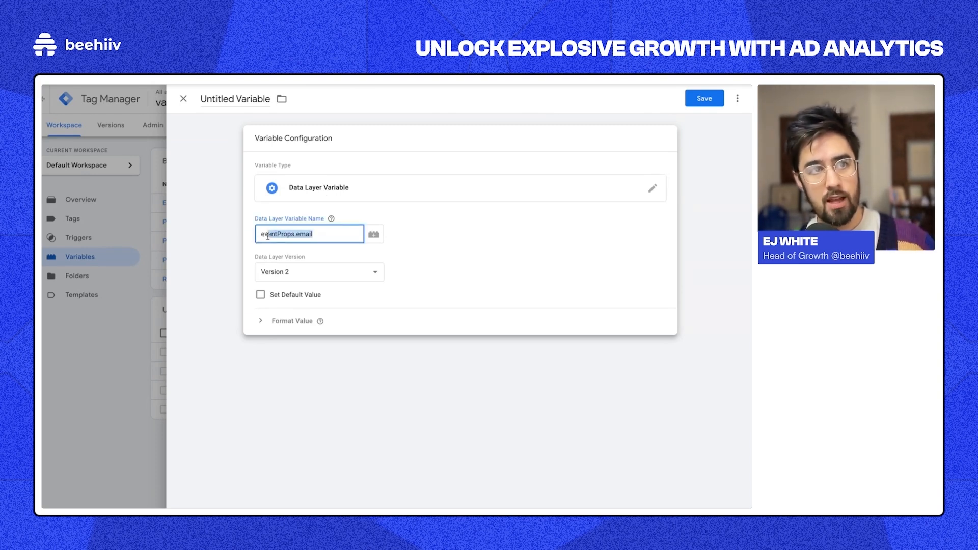
triple_click(303, 233)
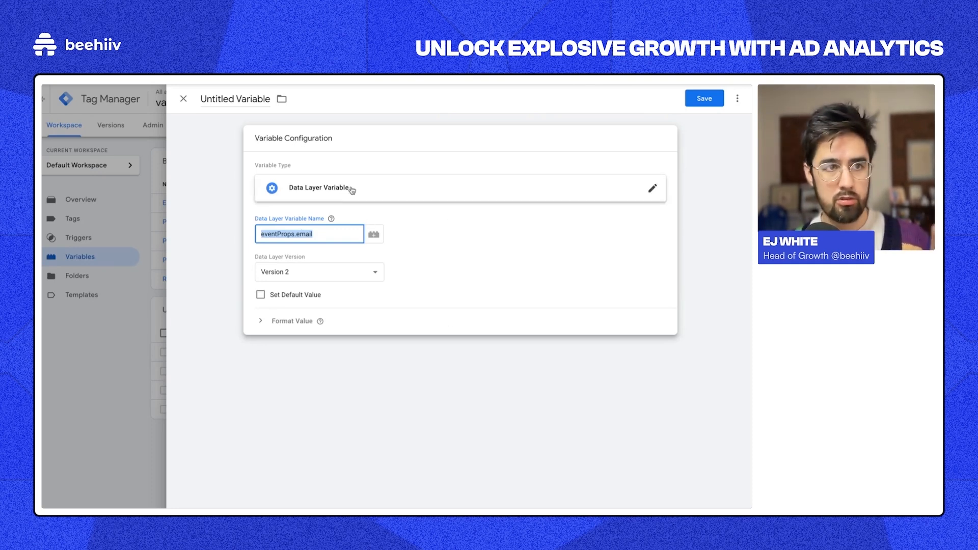
Step: Discard the unsaved draft variable
double_click(244, 98)
click(244, 98)
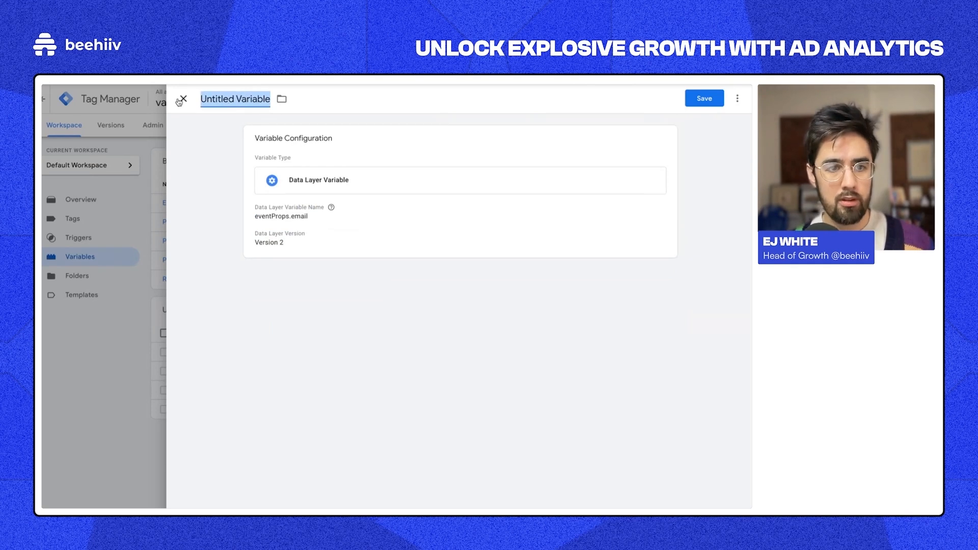
click(184, 99)
click(439, 212)
Step: Open dlv - email to confirm it reads eventProps.email, then close it
click(204, 352)
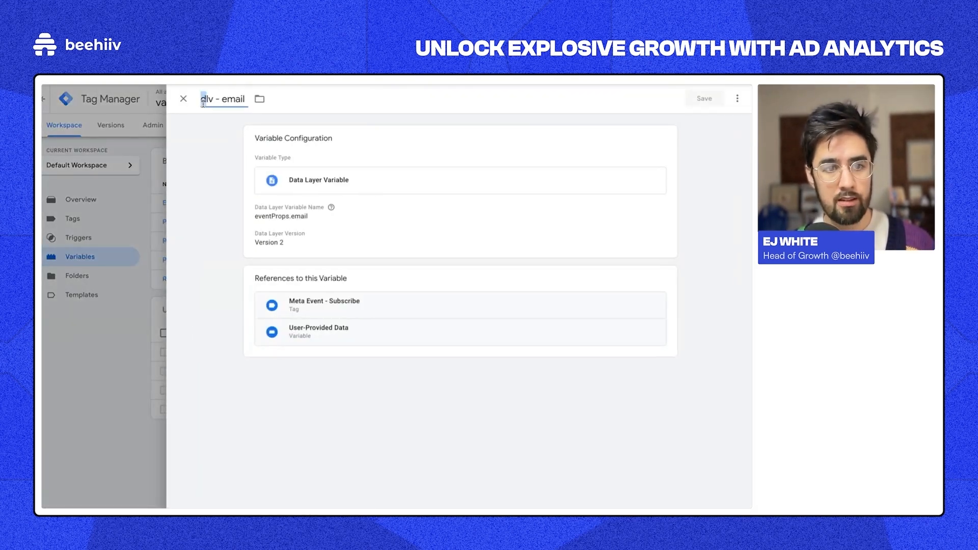
triple_click(204, 103)
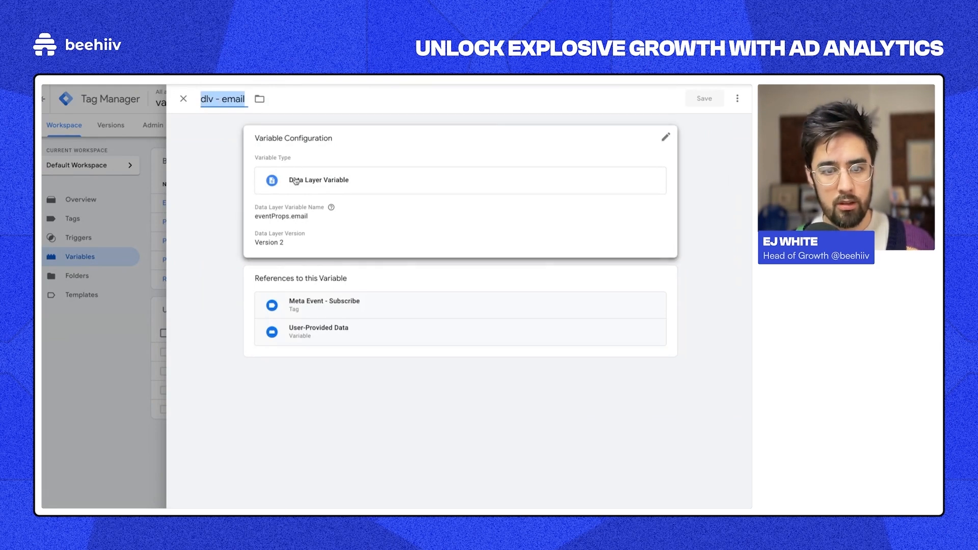
click(293, 220)
drag(262, 238, 332, 246)
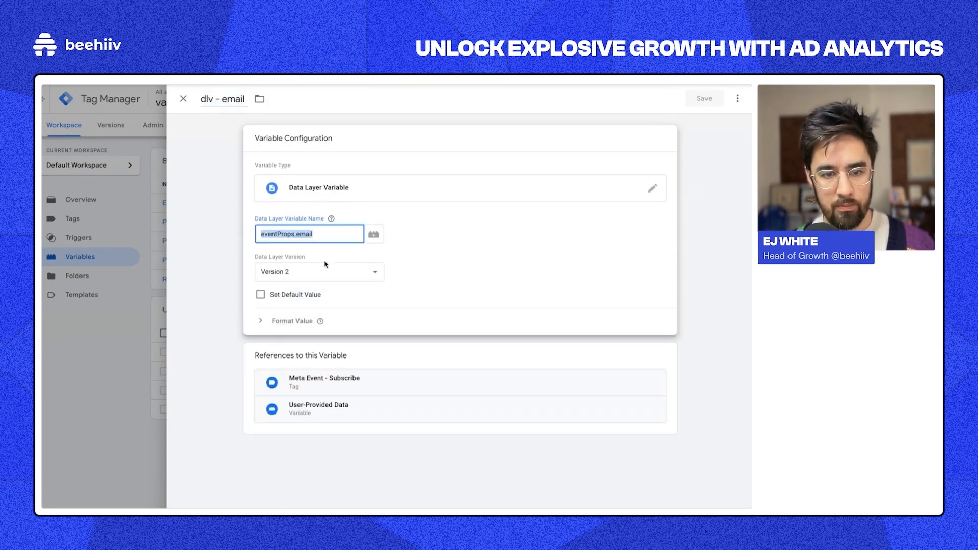
click(457, 274)
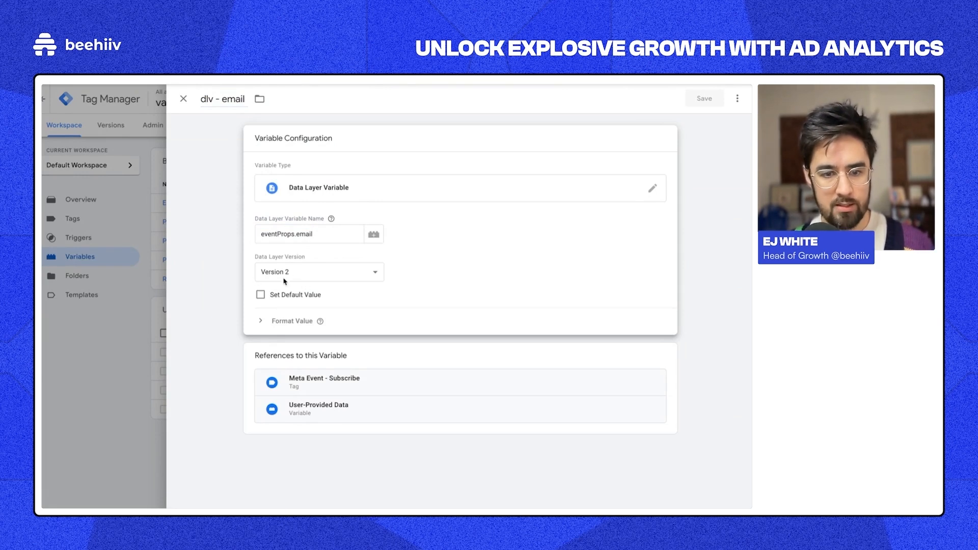
click(184, 98)
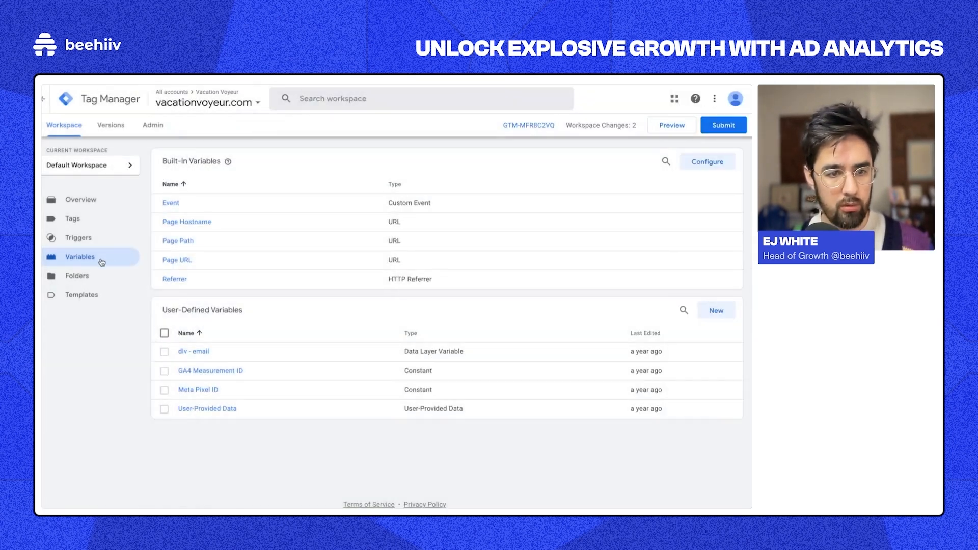
Step: Open the Meta Event - Subscribe tag and toggle Advanced Matching off and back on
click(104, 220)
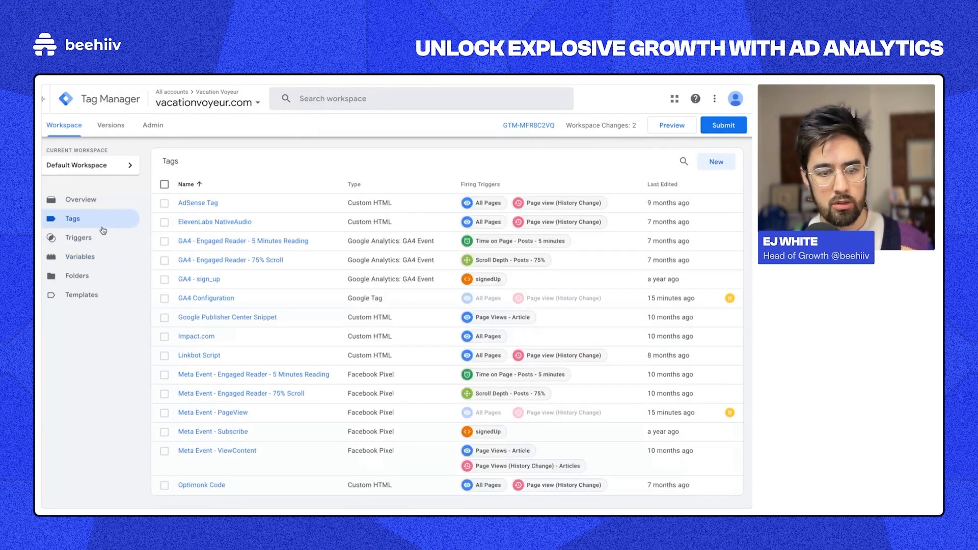
click(213, 431)
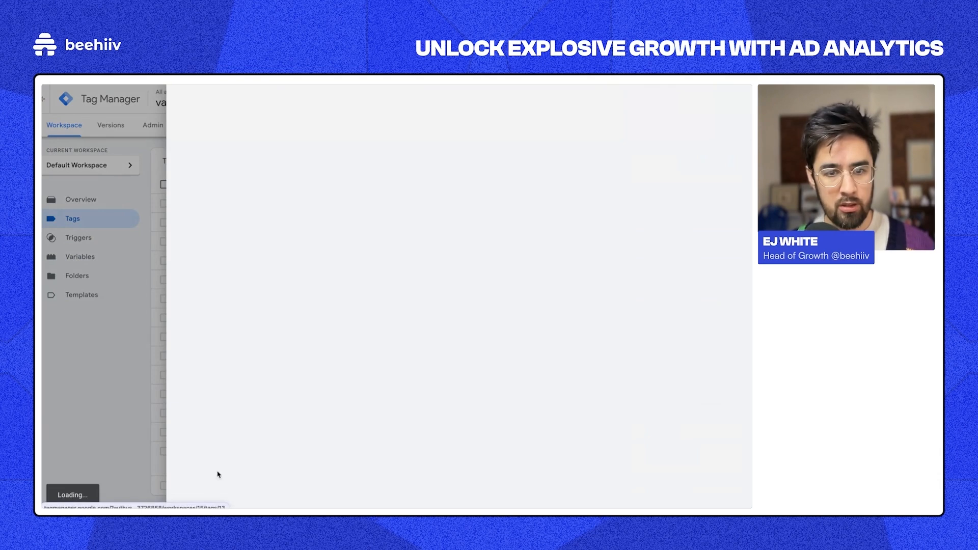
scroll(228, 98, down, 1)
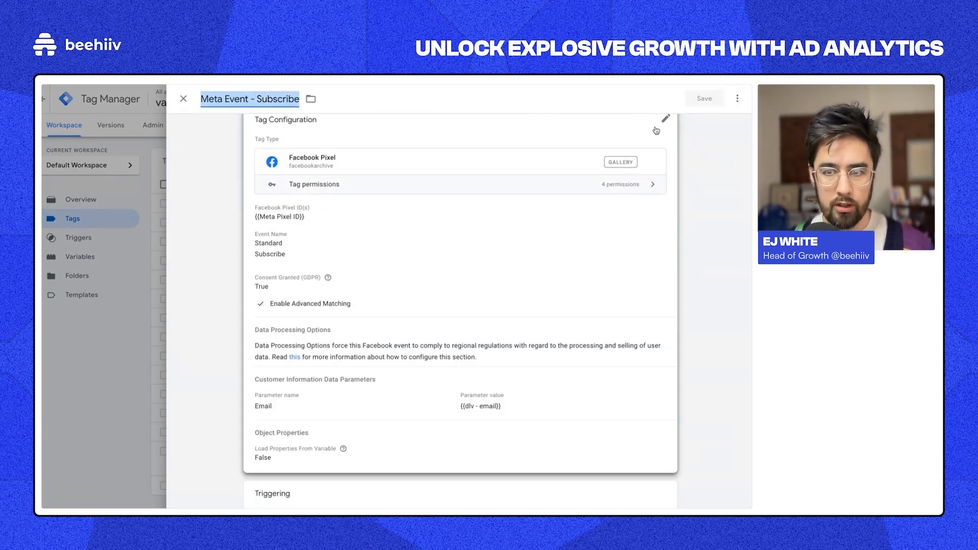
click(658, 124)
scroll(263, 275, down, 3)
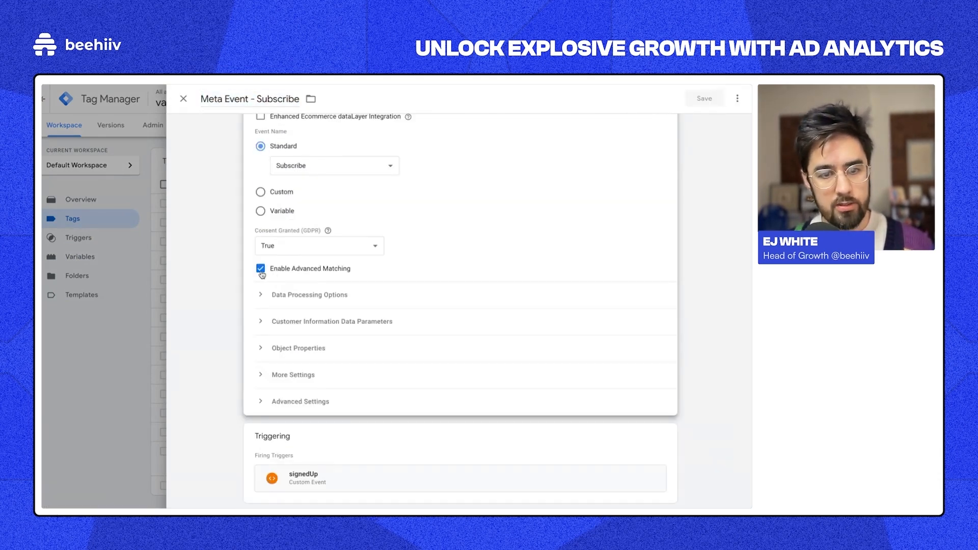
click(261, 270)
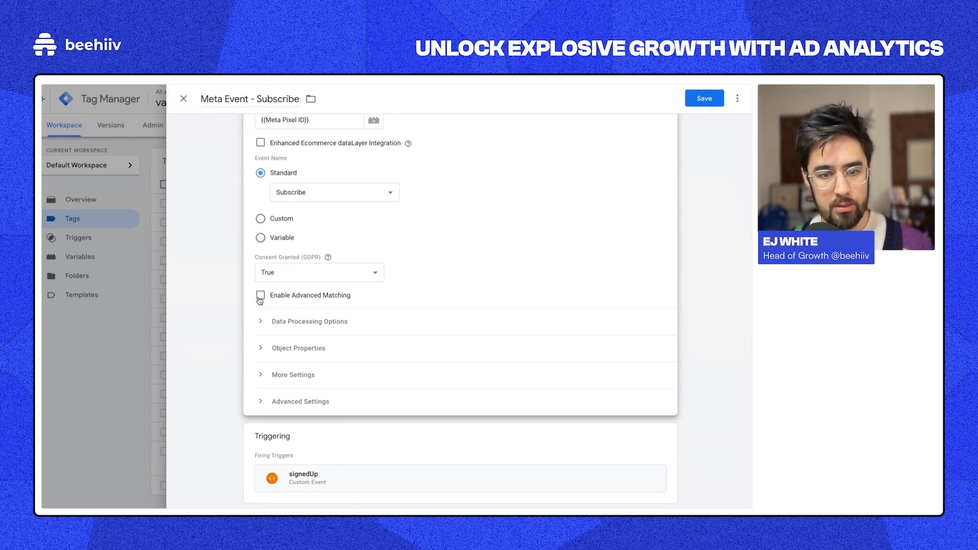
click(260, 300)
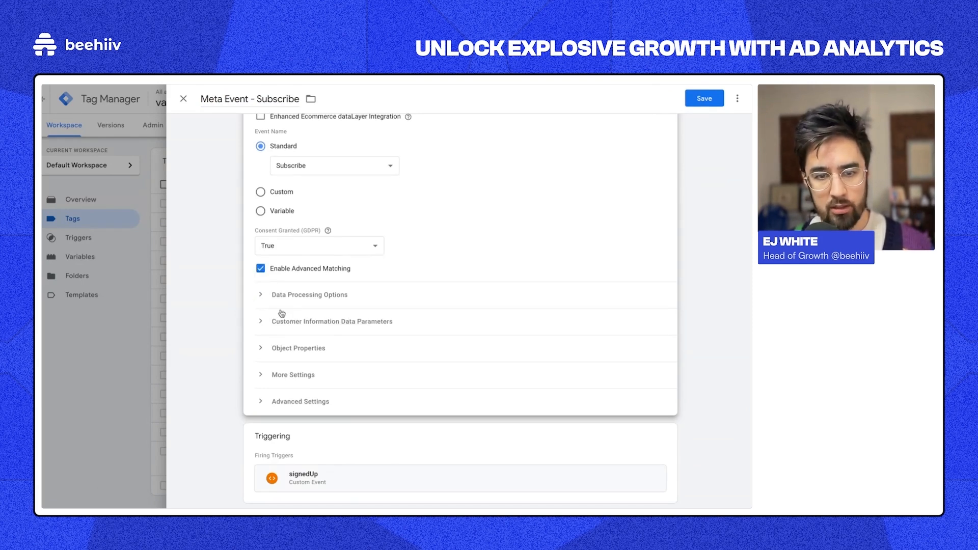
Step: Re-select {{dlv - email}} as the value of the Email customer information parameter
click(364, 327)
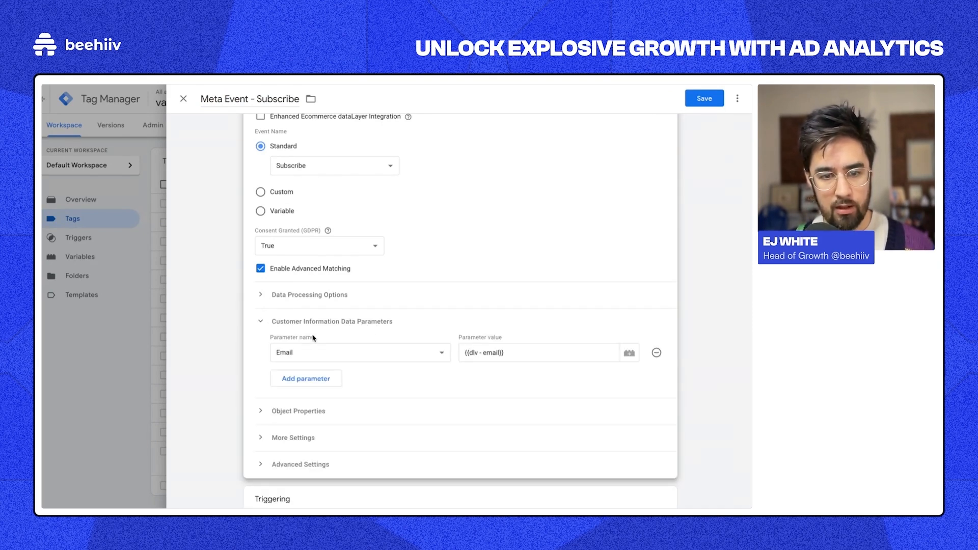
click(316, 355)
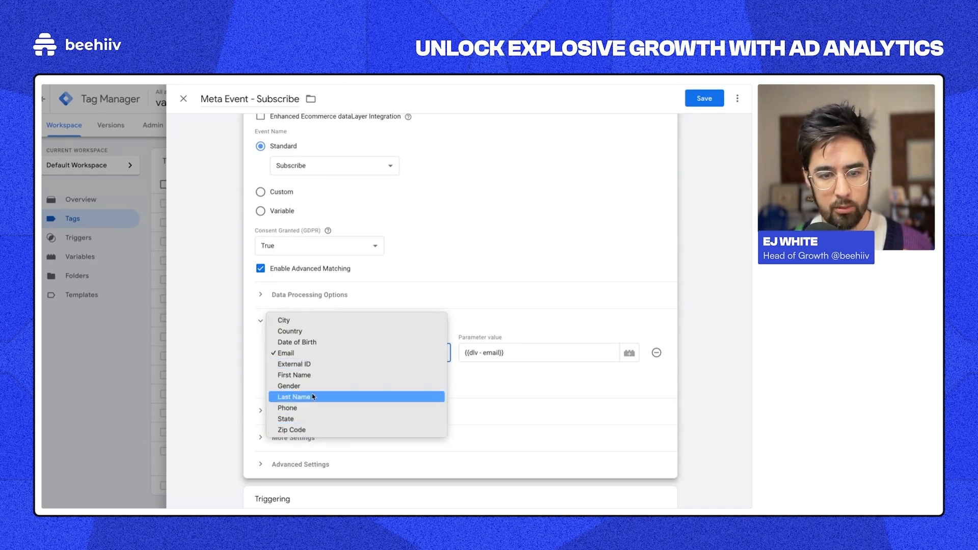
click(313, 355)
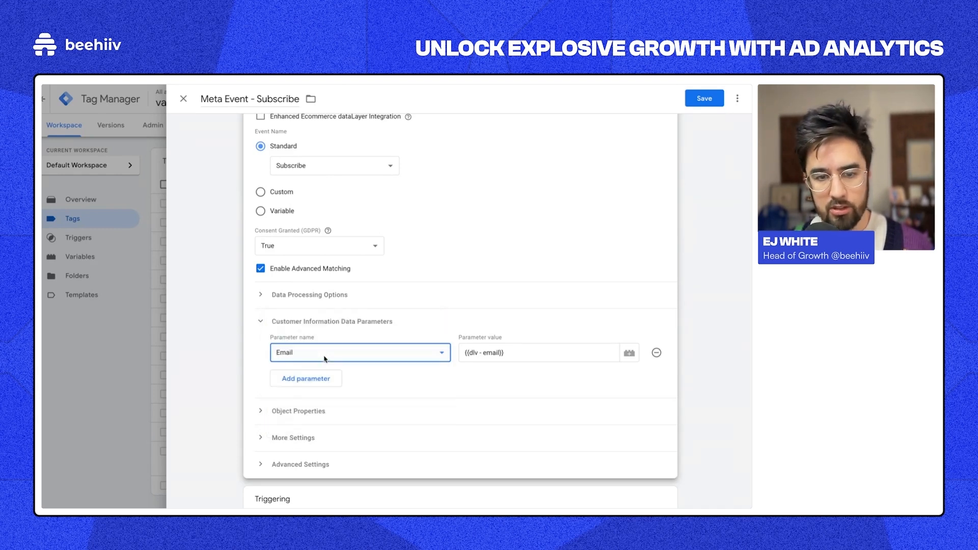
triple_click(492, 355)
key(BackSpace)
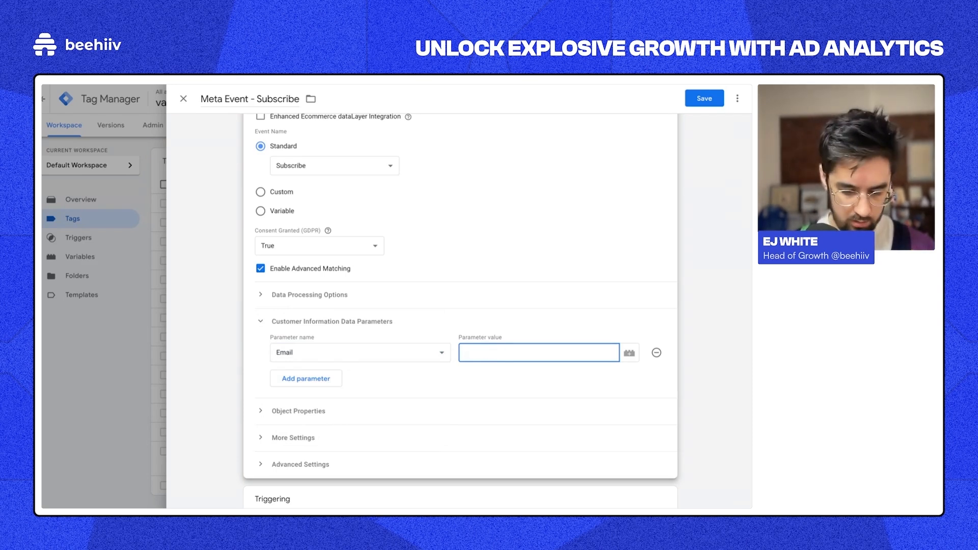
text({{)
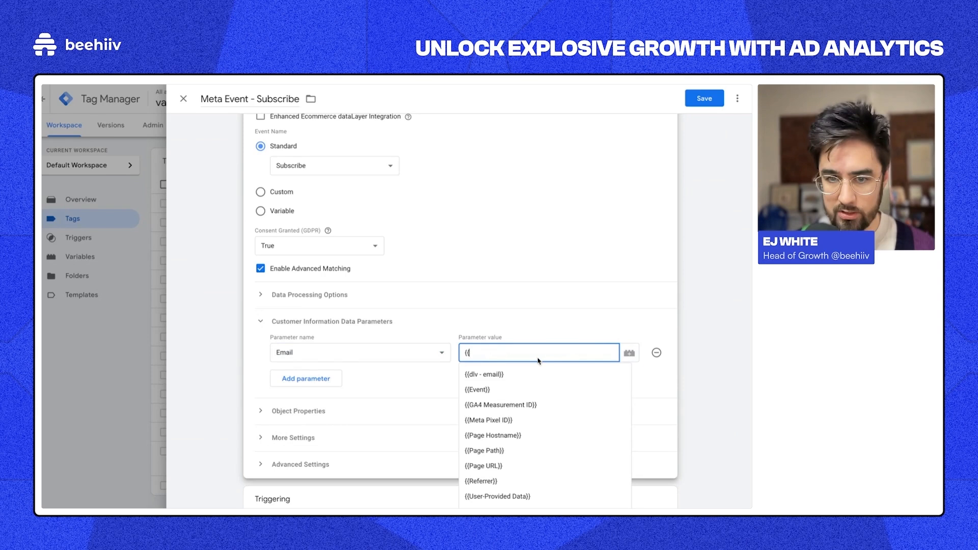
click(502, 376)
click(507, 322)
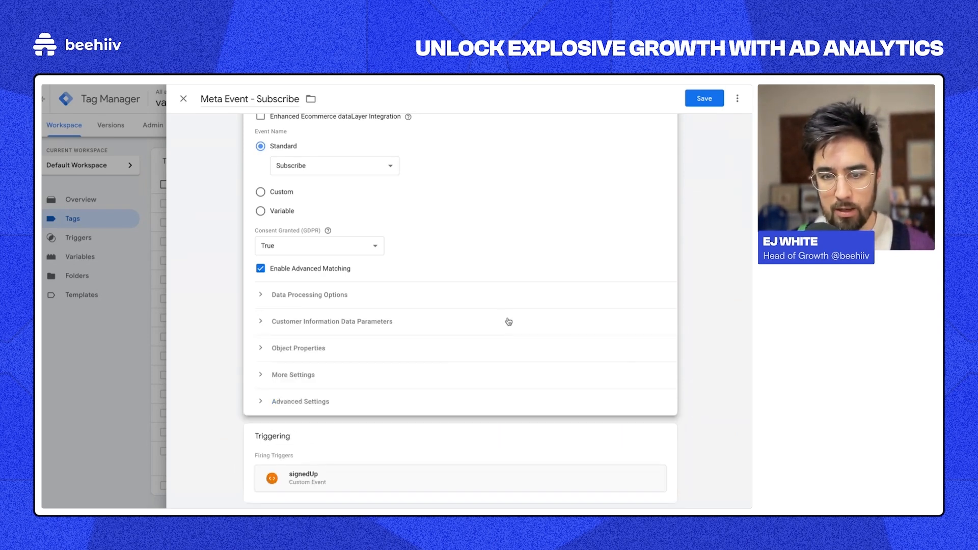
click(507, 322)
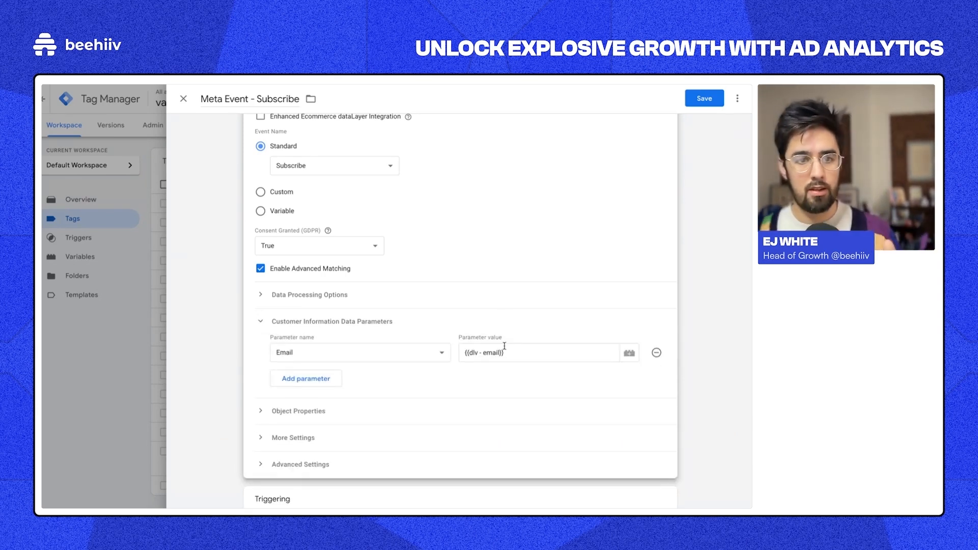
Step: Close the Meta Event - Subscribe editor and discard the test changes
scroll(481, 345, up, 3)
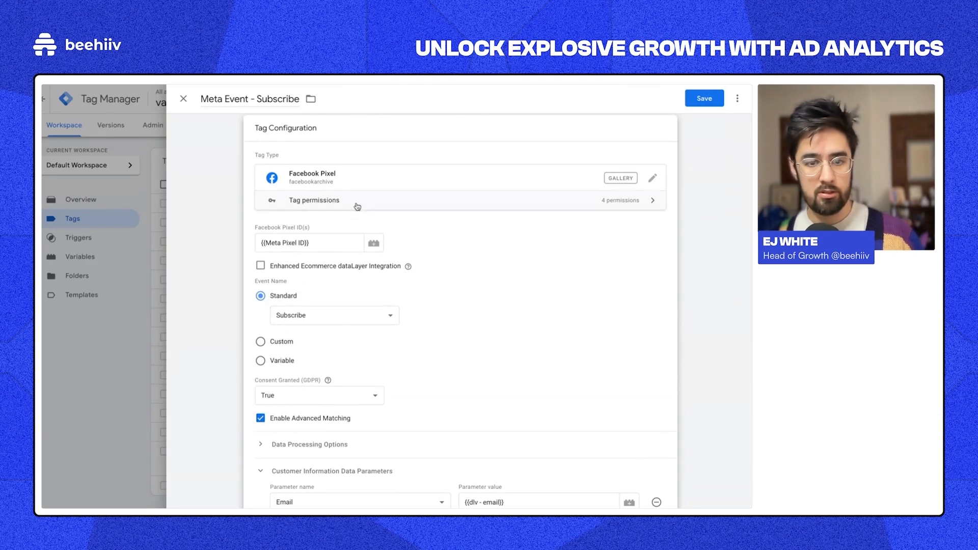
scroll(434, 321, down, 4)
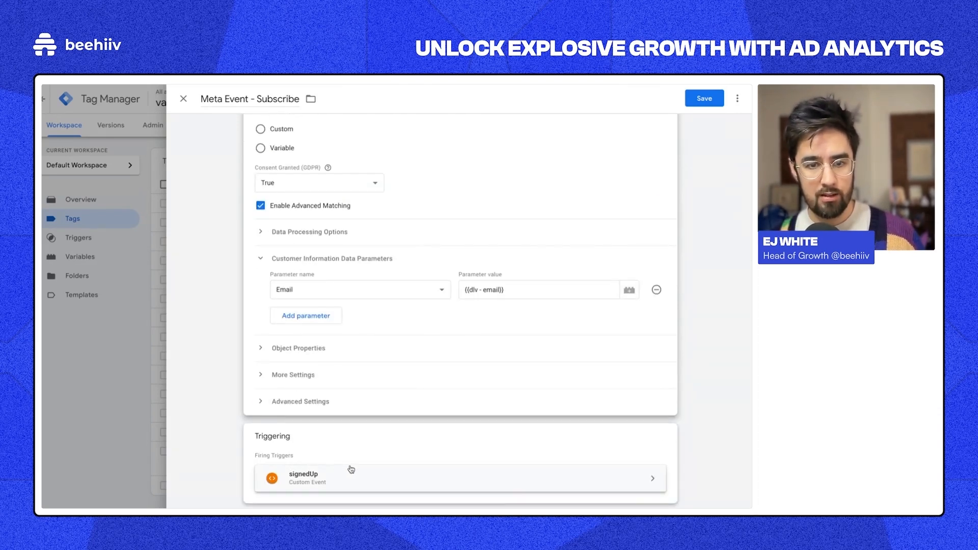
scroll(429, 362, up, 3)
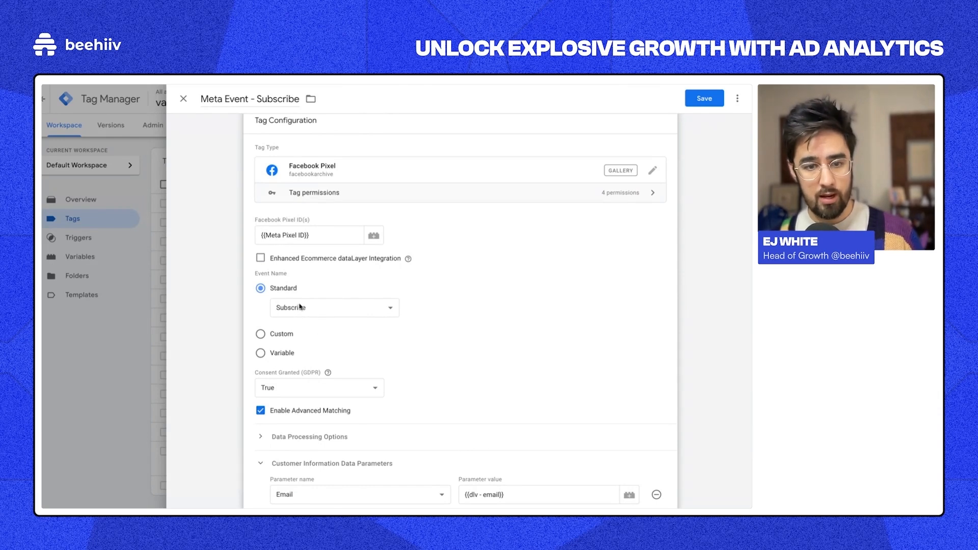
scroll(379, 322, down, 3)
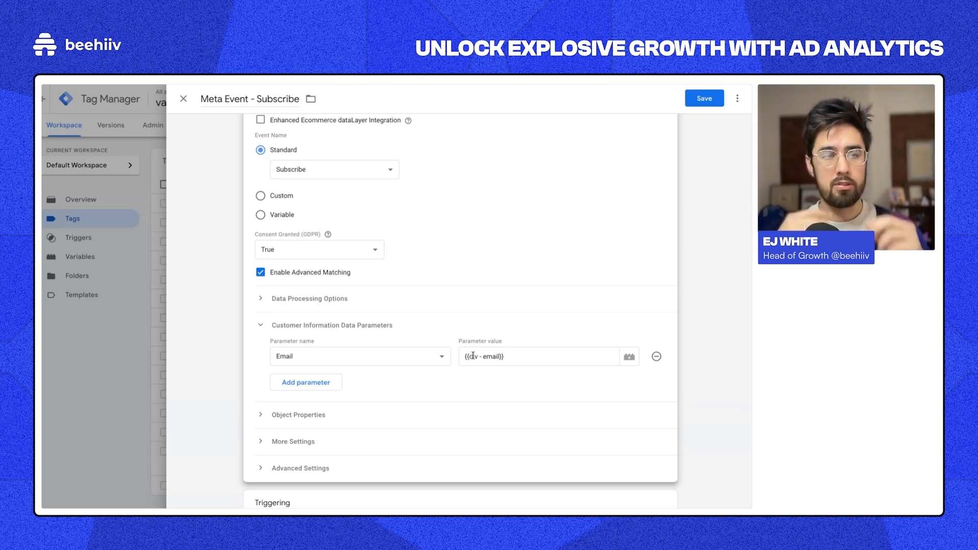
scroll(473, 356, up, 3)
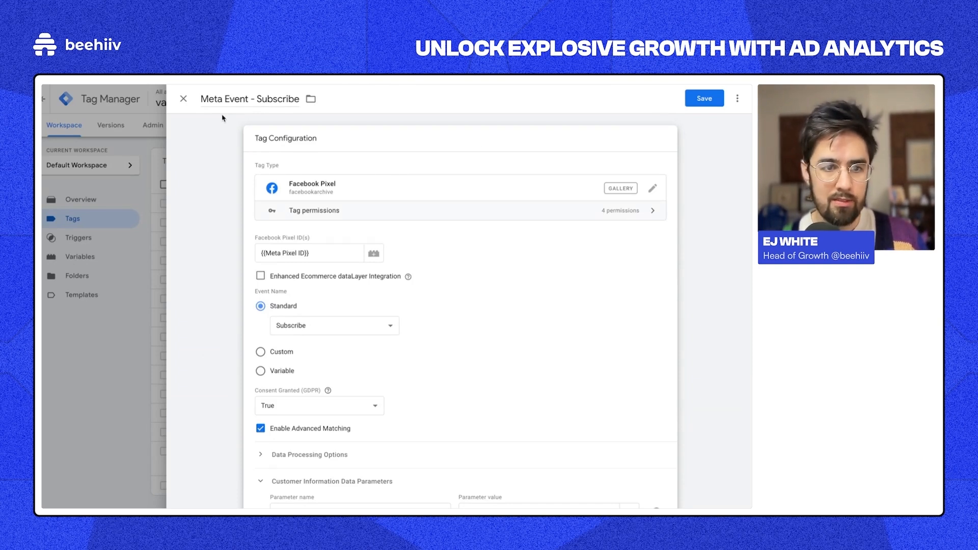
click(183, 99)
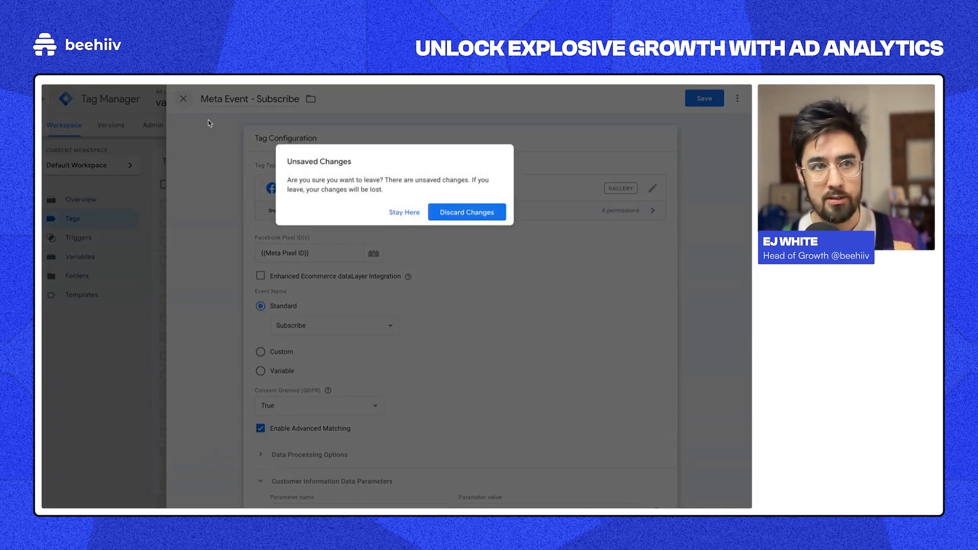
click(448, 212)
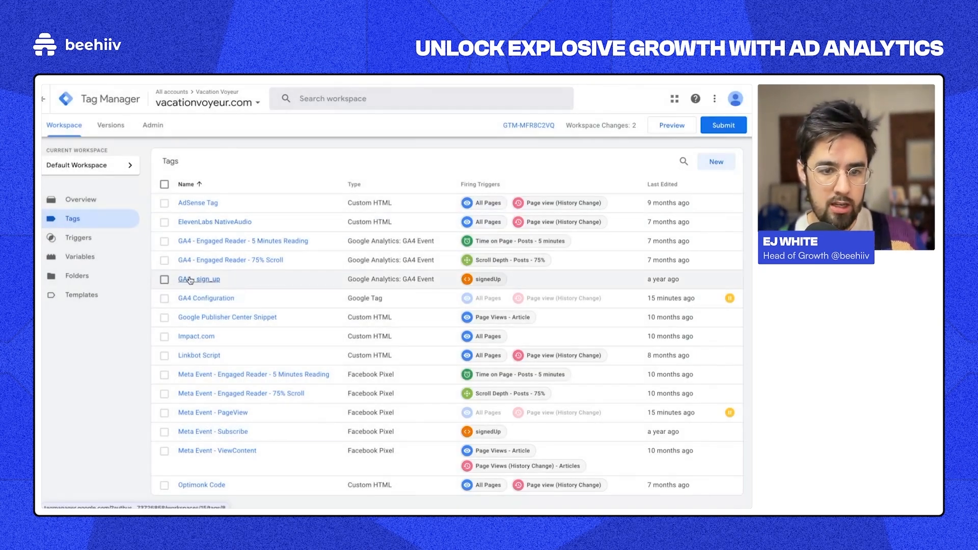
Step: Open the GA4 - sign_up tag and review the available User Data variables
click(227, 279)
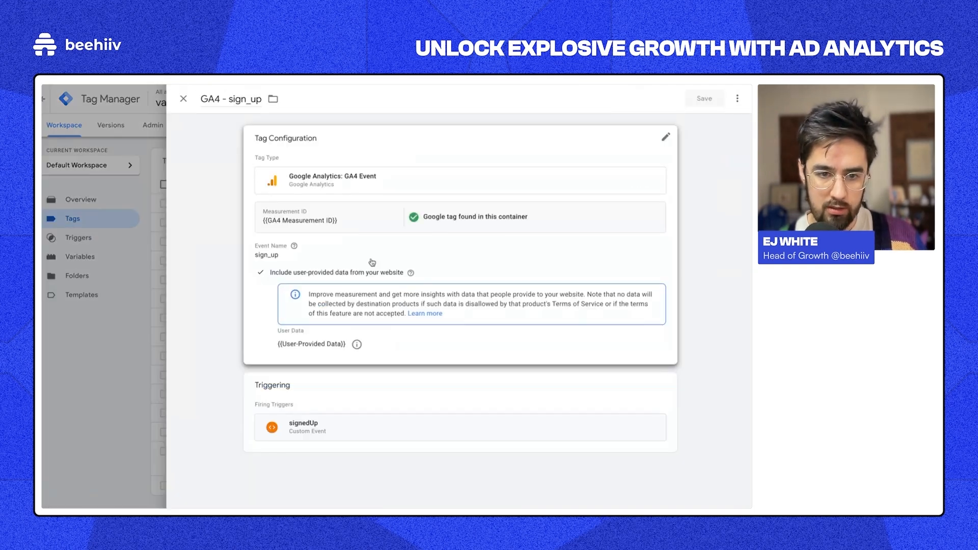
scroll(371, 343, down, 1)
click(360, 311)
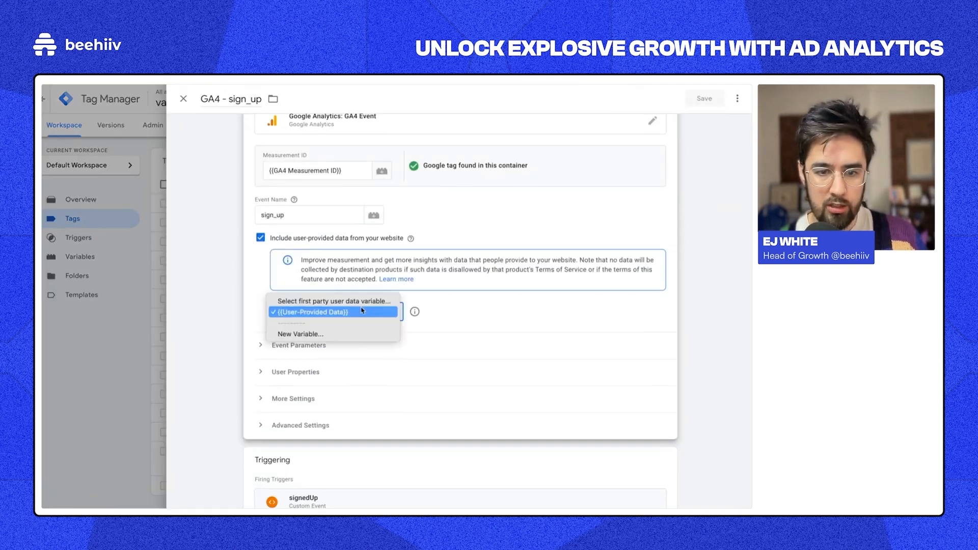
click(364, 312)
click(342, 311)
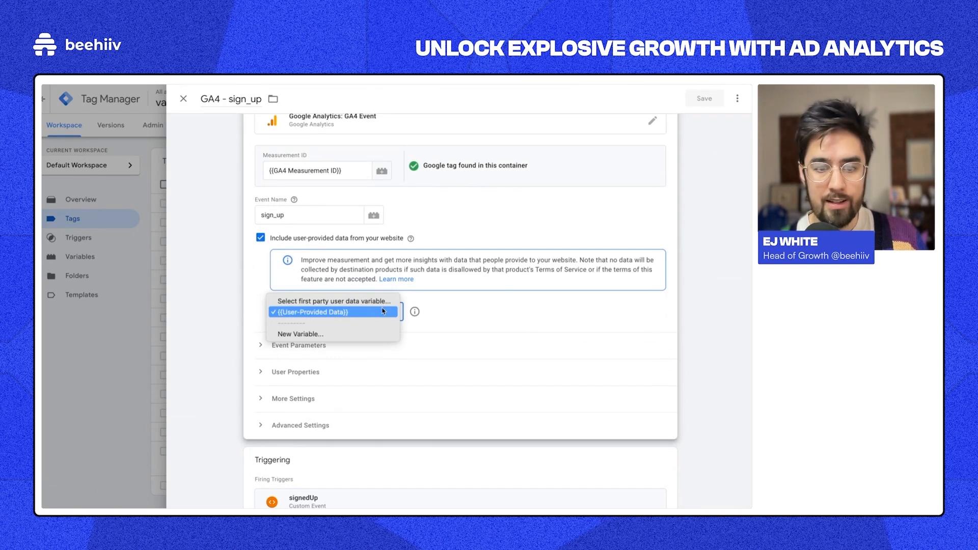
click(441, 306)
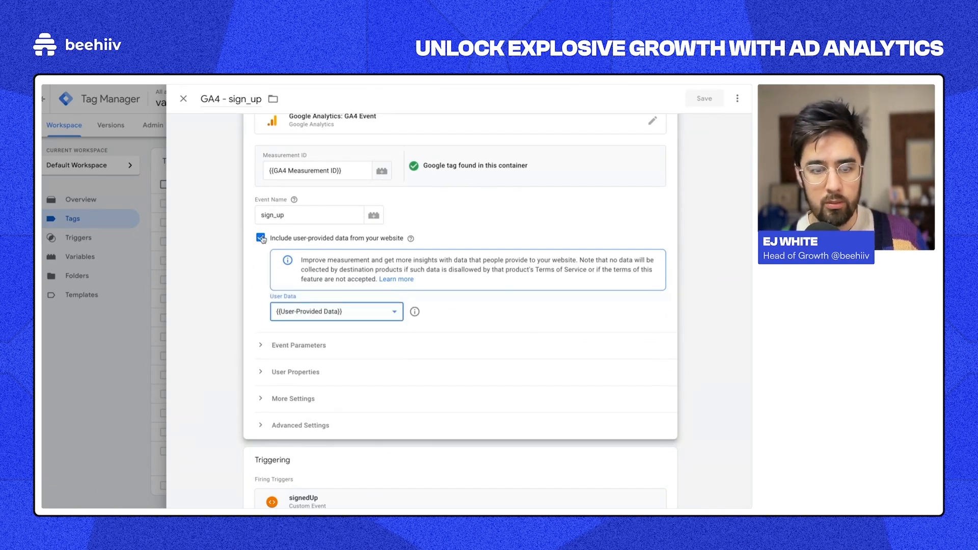
Step: Toggle 'Include user-provided data' off and on, then clear the User Data variable choice
scroll(359, 238, up, 1)
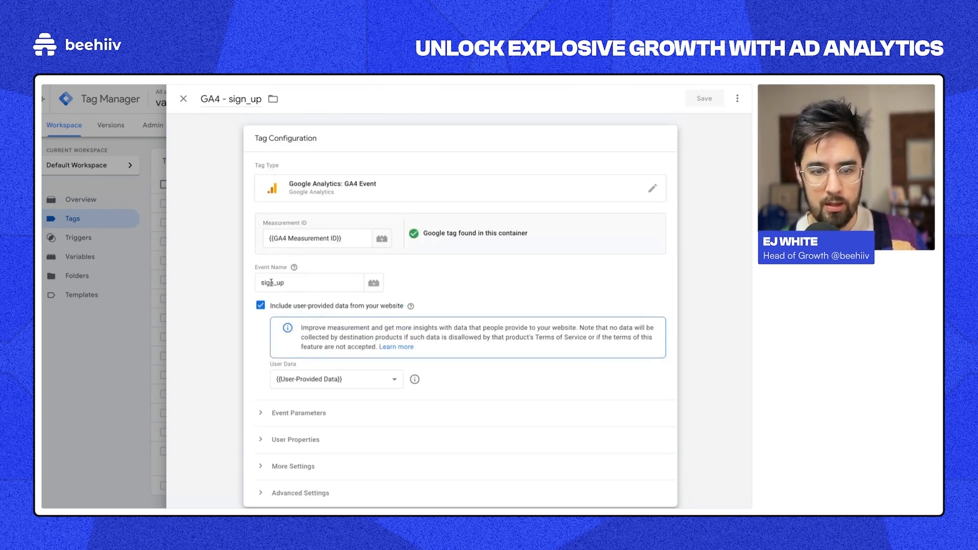
click(261, 306)
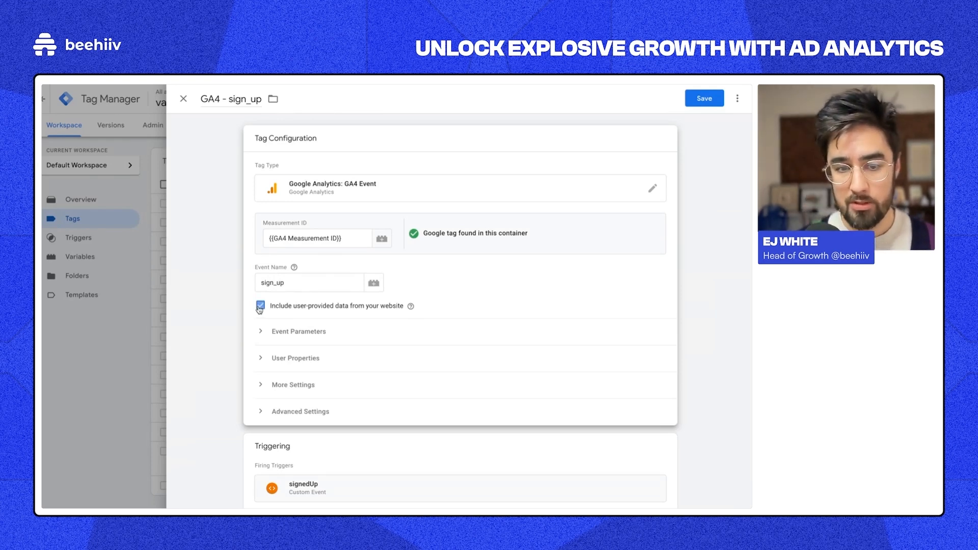
click(329, 385)
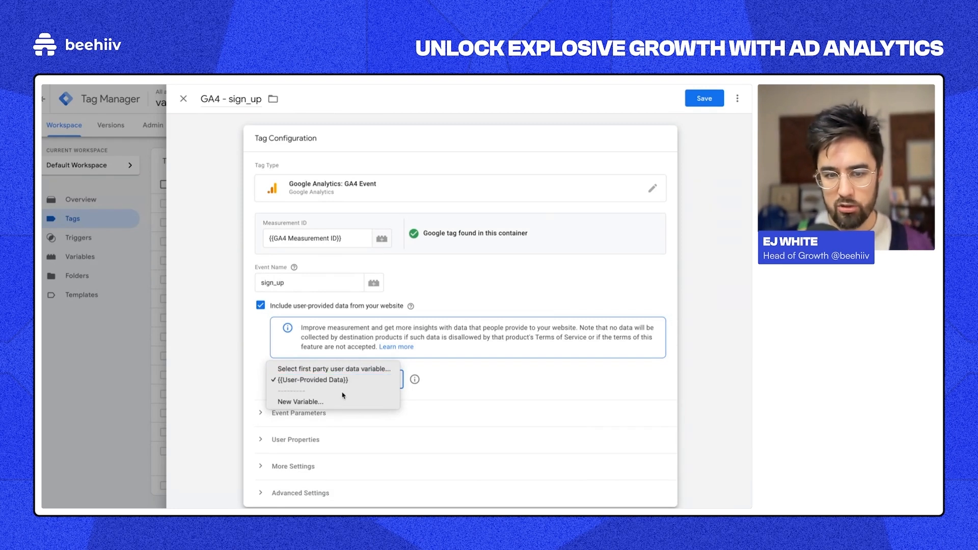
click(360, 370)
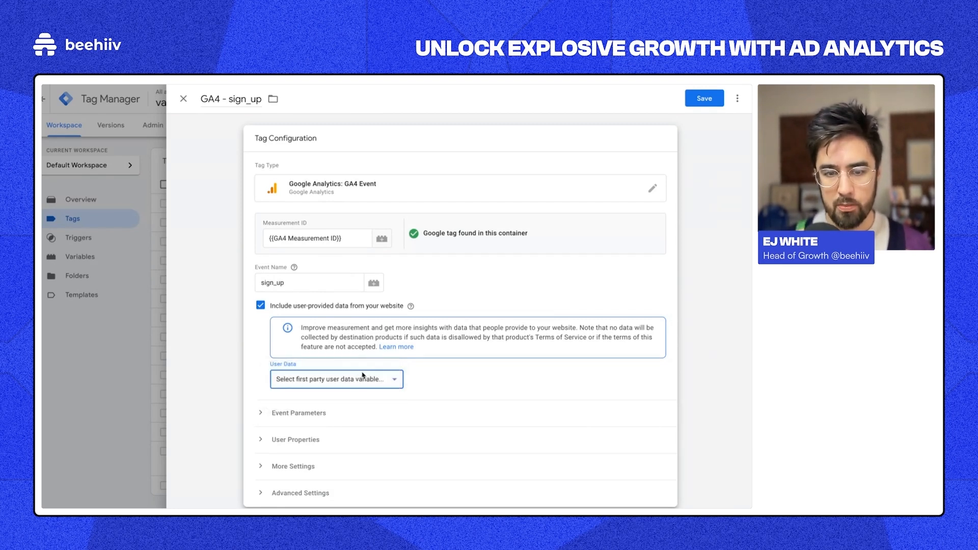
click(363, 378)
Step: Create a new User-Provided Data variable with Email set to {{dlv - email}}
click(327, 412)
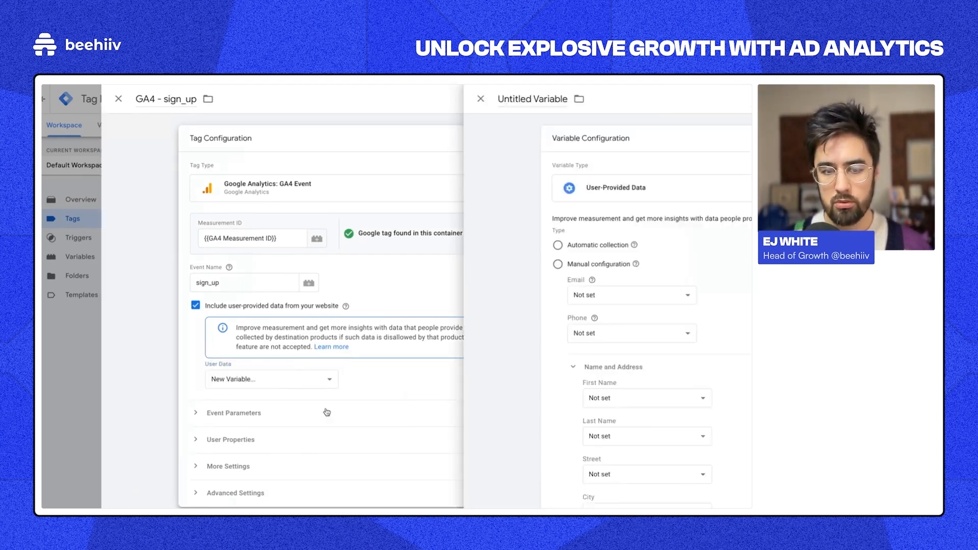
mouse_move(336, 264)
scroll(330, 238, down, 3)
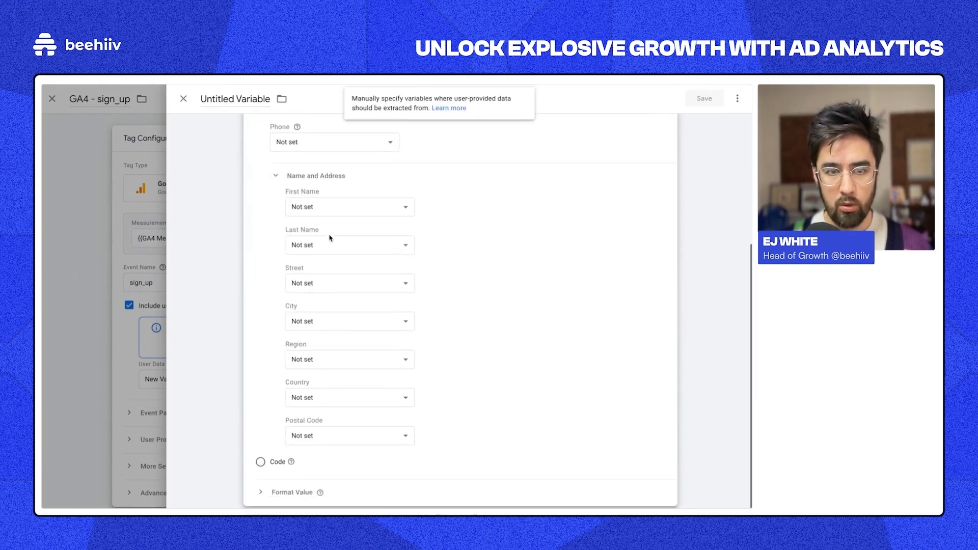
scroll(330, 238, up, 3)
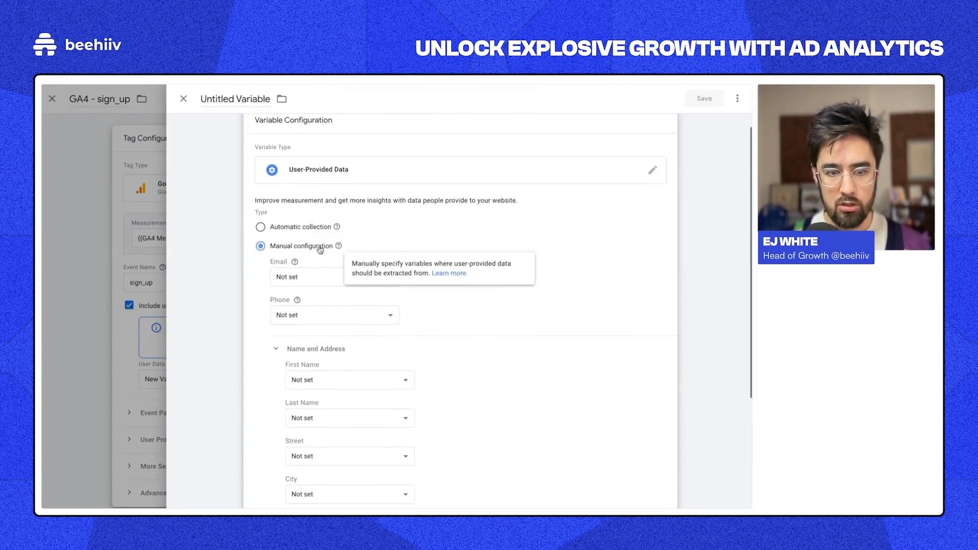
click(280, 281)
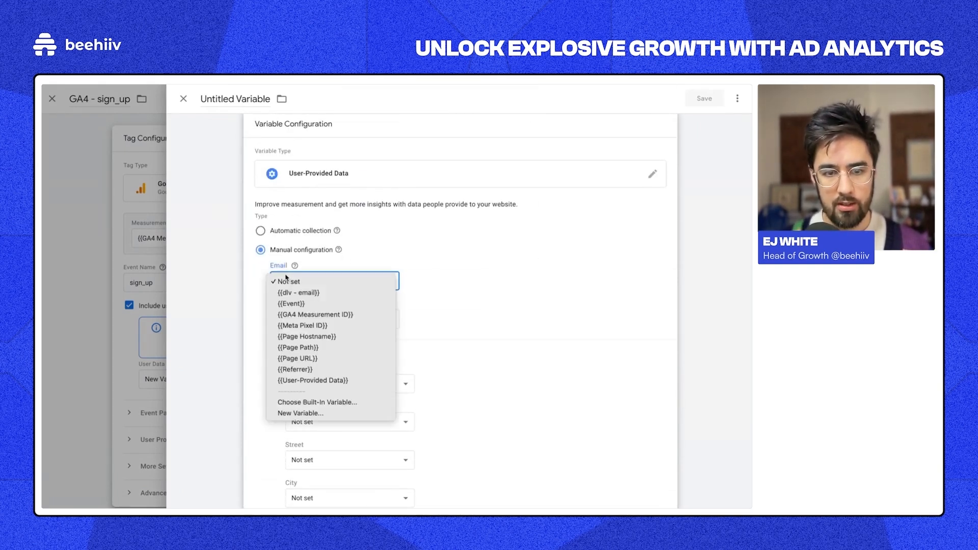
click(316, 293)
scroll(305, 230, down, 2)
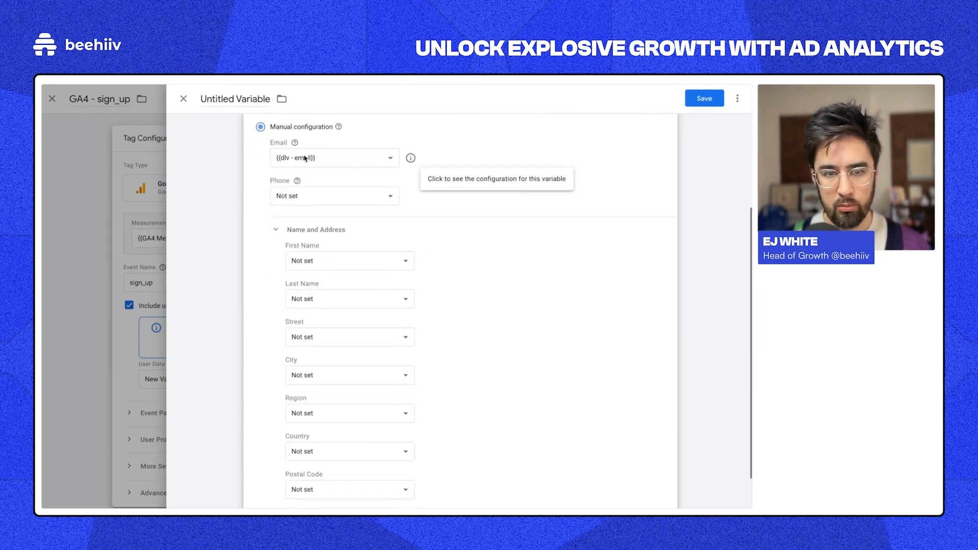
scroll(376, 411, down, 1)
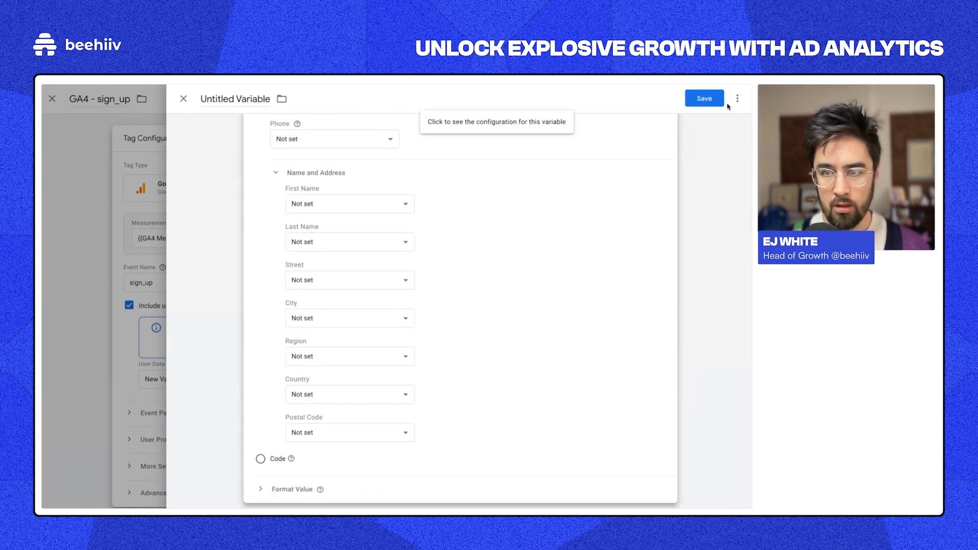
Step: Discard the draft variable unsaved and return to the User Data choices
click(226, 99)
click(184, 99)
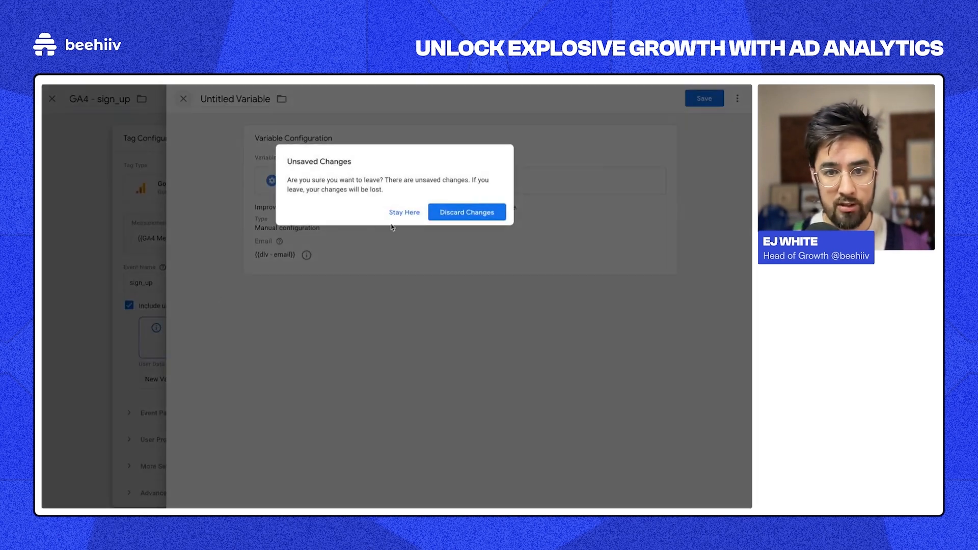
click(461, 212)
click(323, 381)
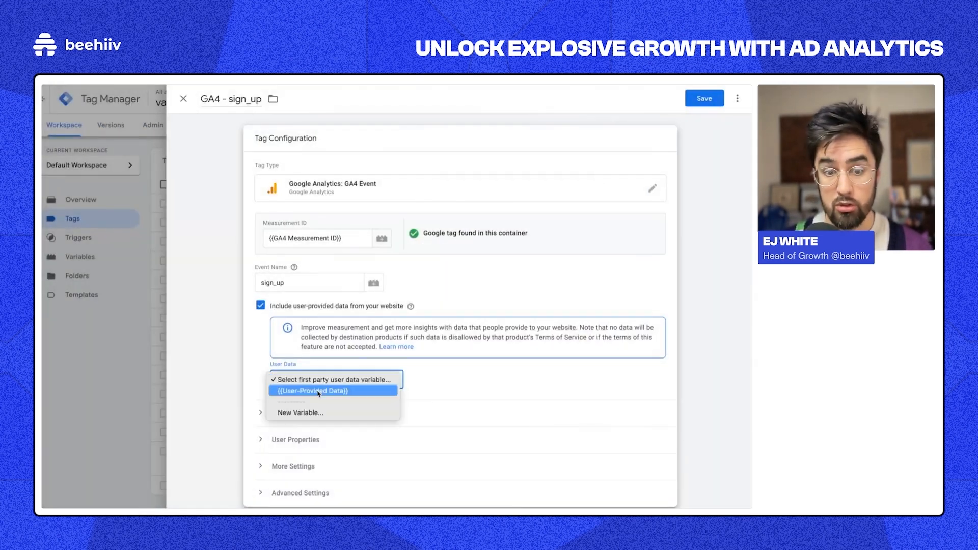
Step: Pick {{User-Provided Data}} as the tag's User Data, review its settings, and close the tag
click(318, 391)
click(416, 380)
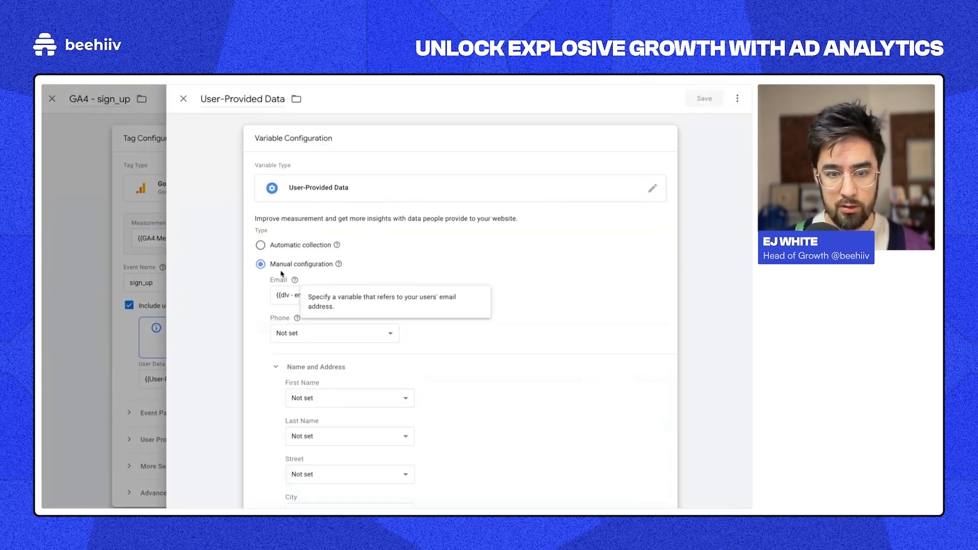
scroll(341, 318, down, 2)
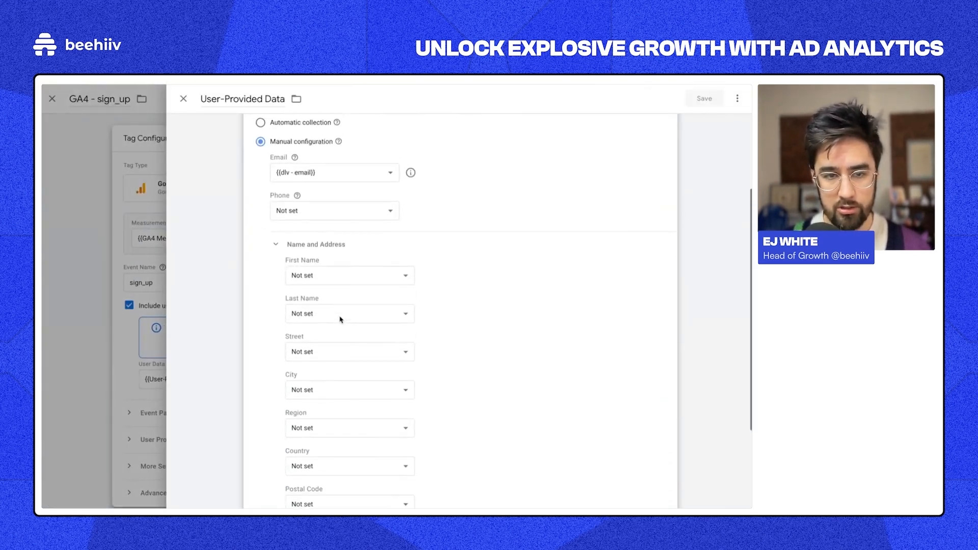
scroll(340, 318, up, 3)
click(184, 98)
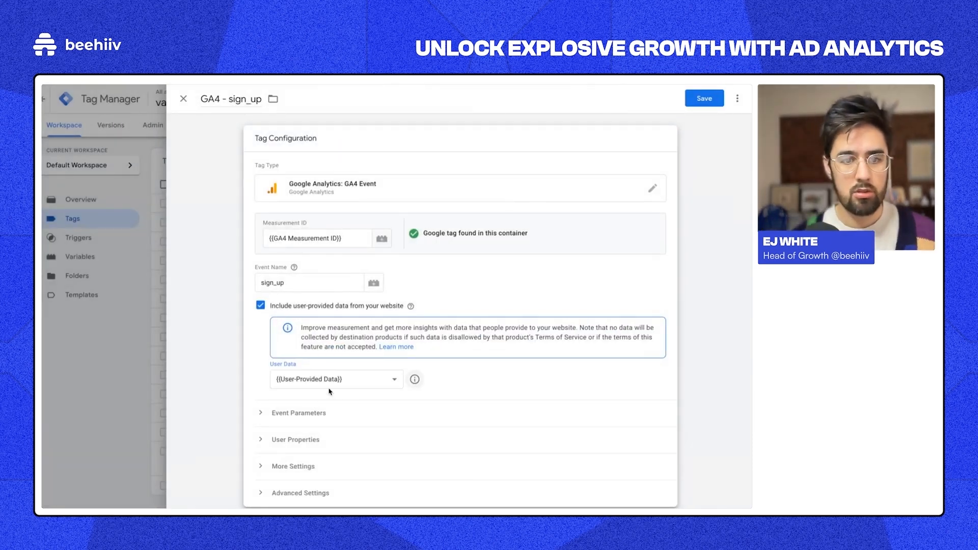
click(184, 99)
Step: Discard the unsaved GA4 - sign_up edits and return to the Tags list
click(453, 213)
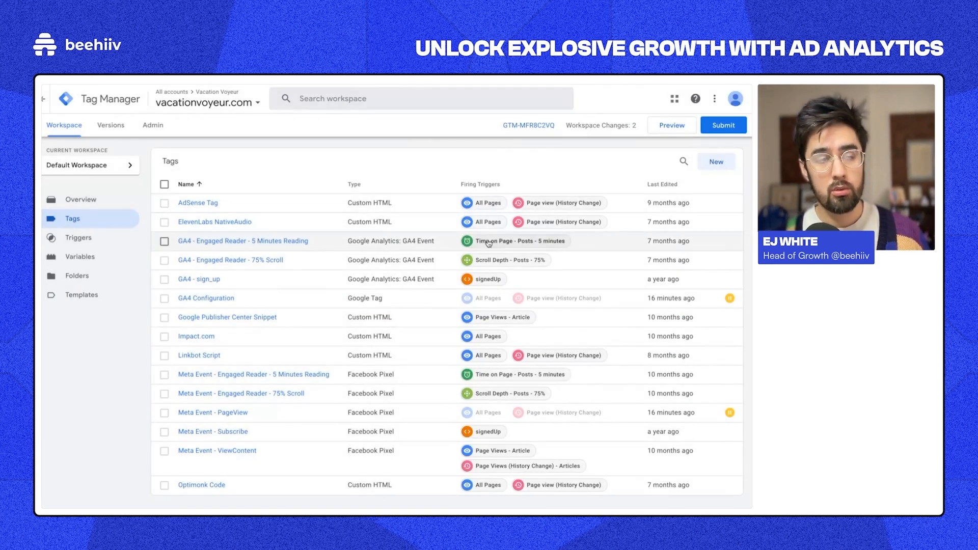
mouse_move(43, 216)
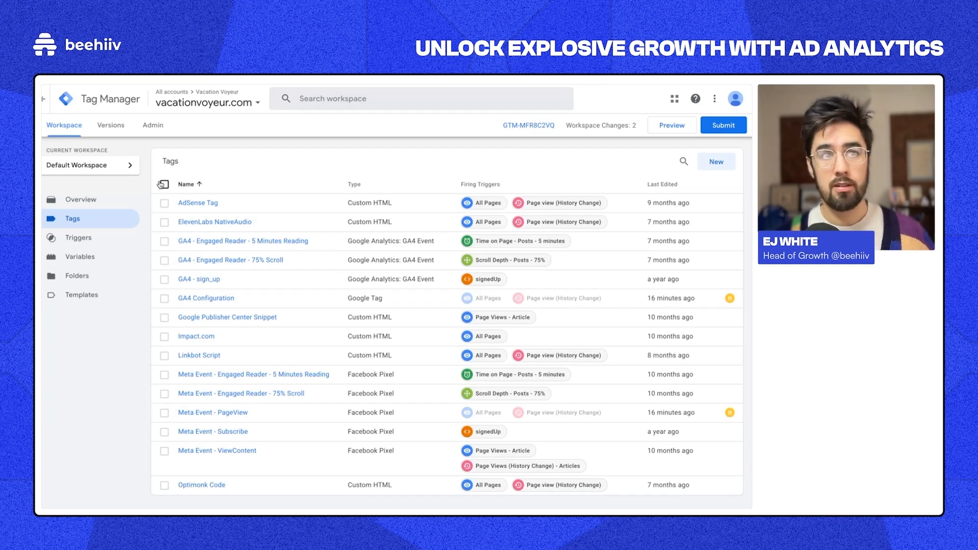
scroll(161, 184, down, 1)
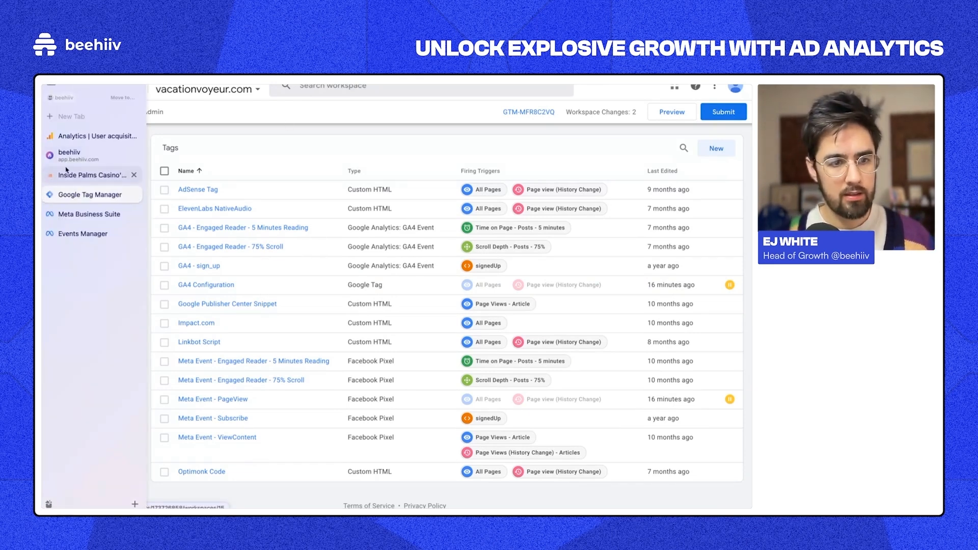
Step: Open DevTools on the Palms Casino article, clear the console, and load the Vacation Voyeur homepage
click(66, 173)
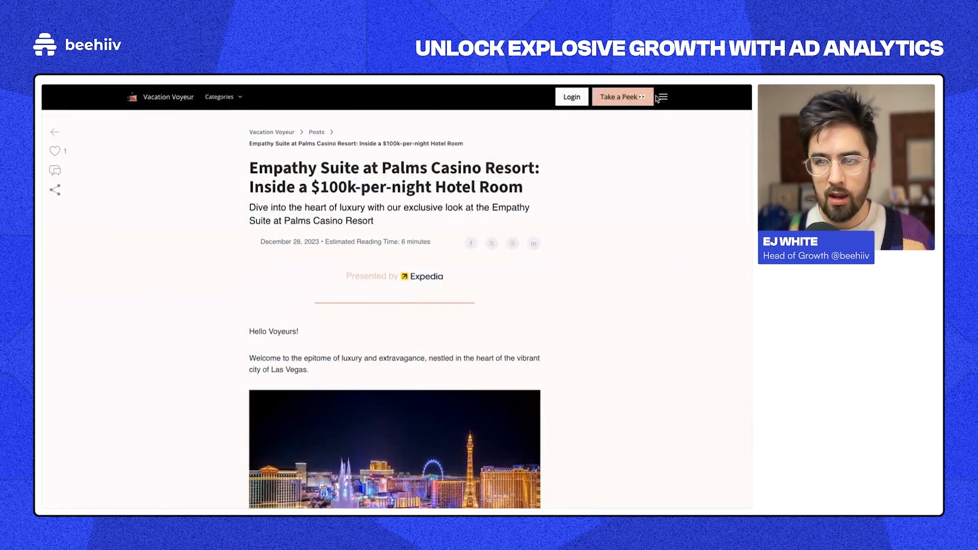
scroll(637, 98, down, 1)
scroll(657, 97, up, 1)
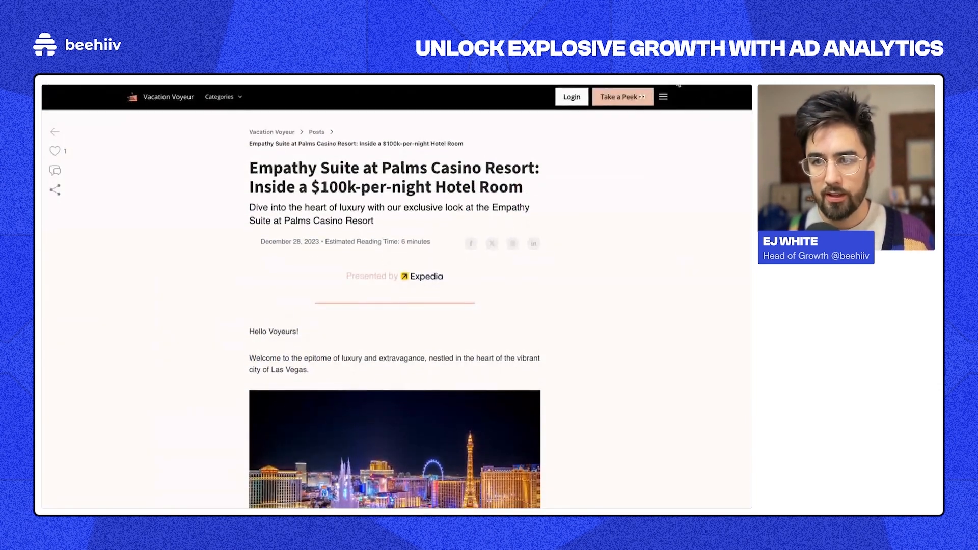
right_click(613, 265)
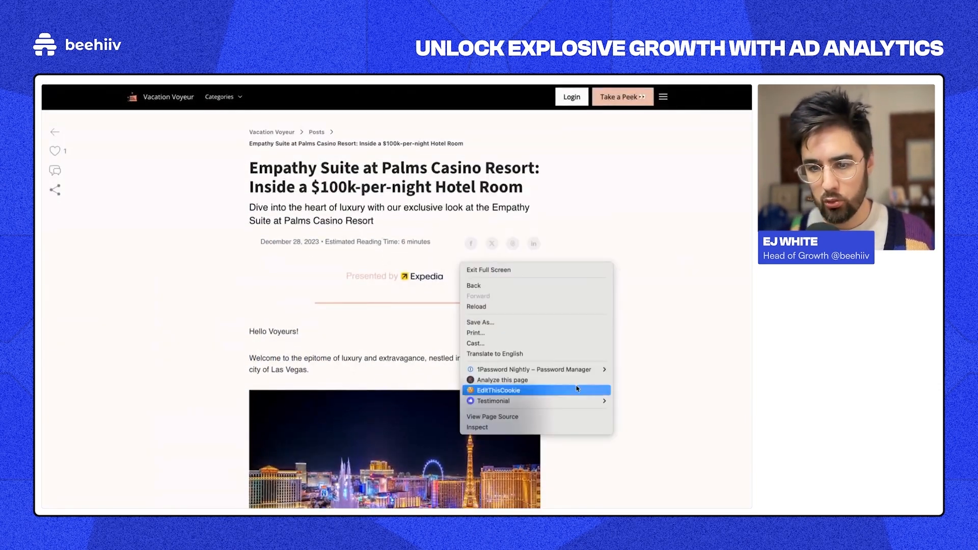
click(558, 427)
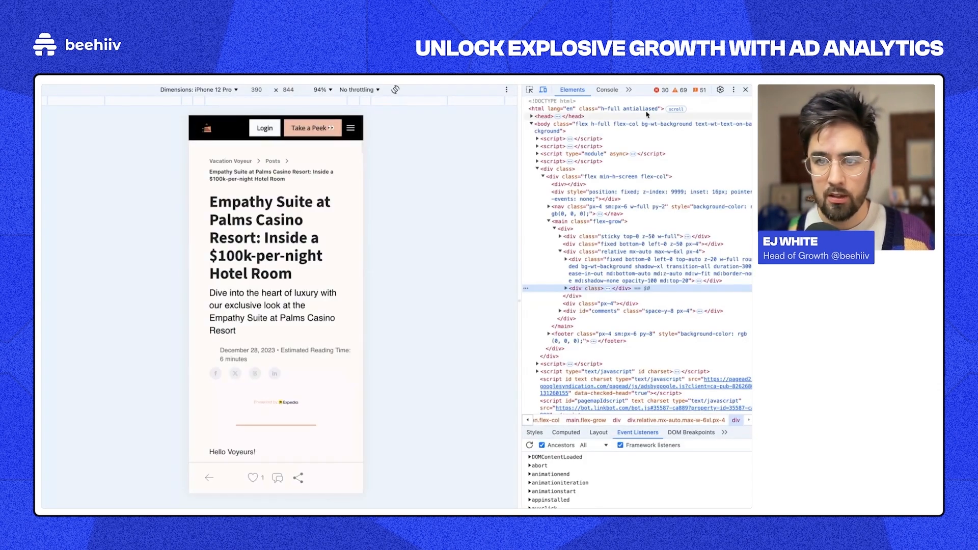
click(543, 103)
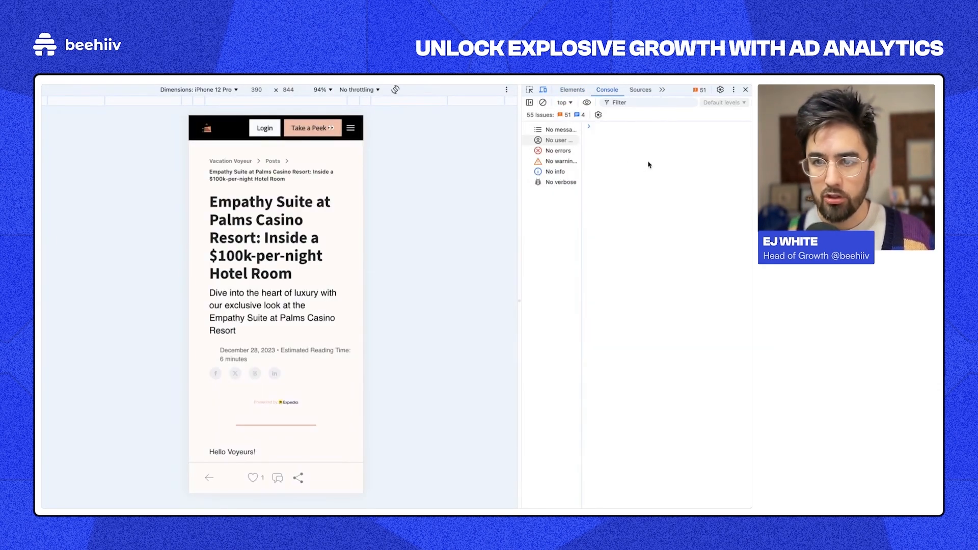
click(207, 130)
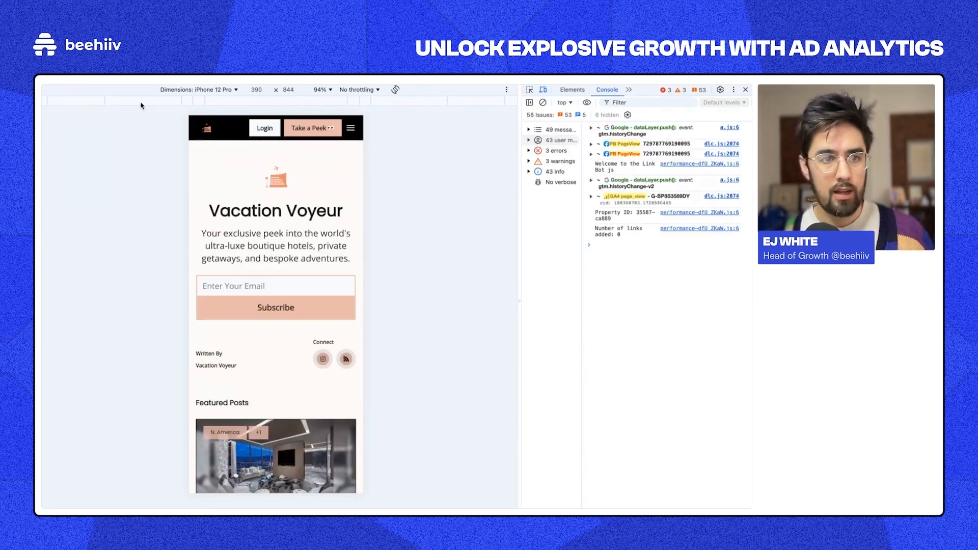
key(ctrl+Left)
key(ctrl+Right)
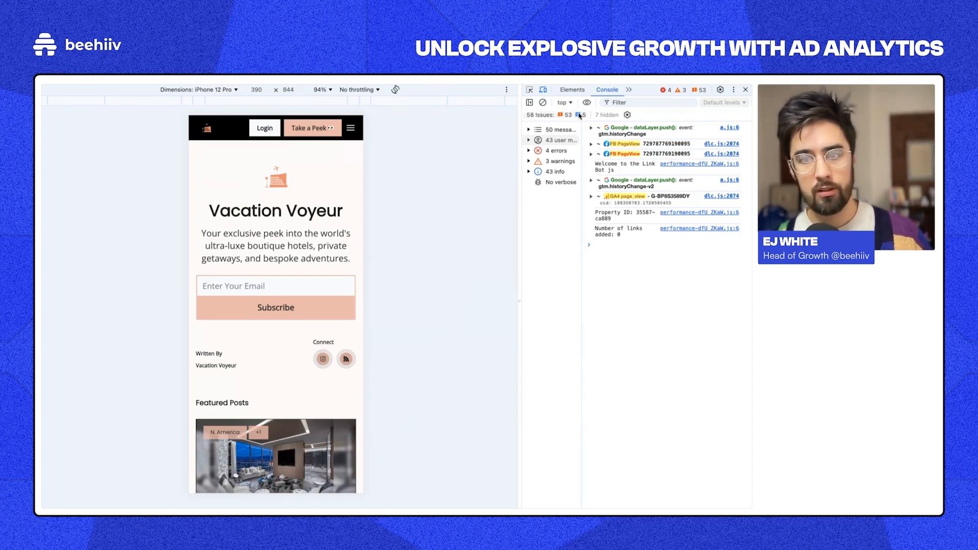
Step: Publish the workspace changes as a version named 'Paused harded pixels'
mouse_move(46, 153)
click(72, 197)
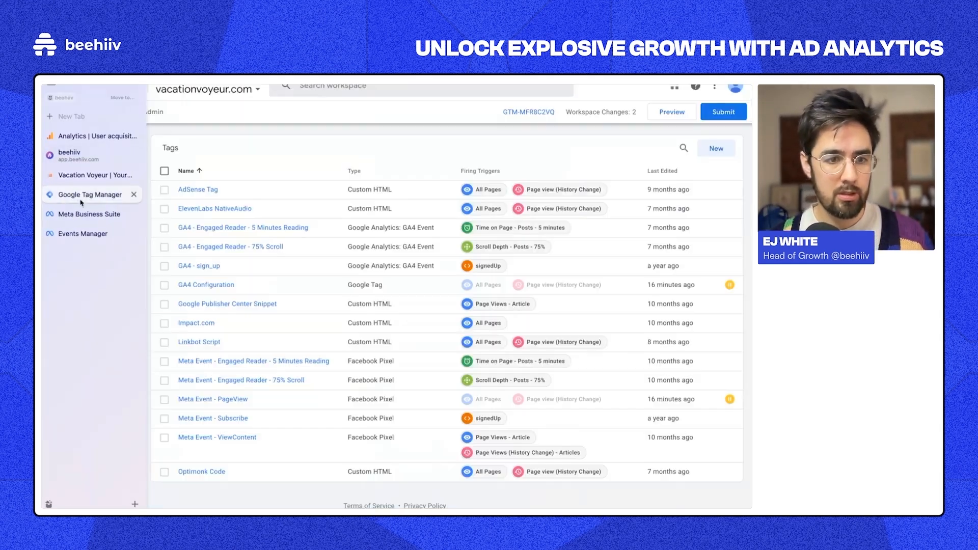
click(724, 111)
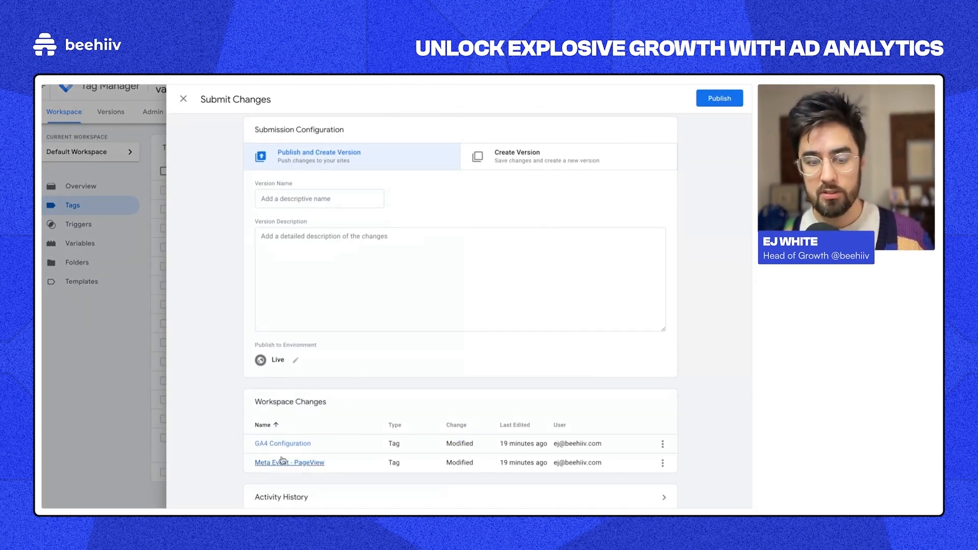
click(701, 102)
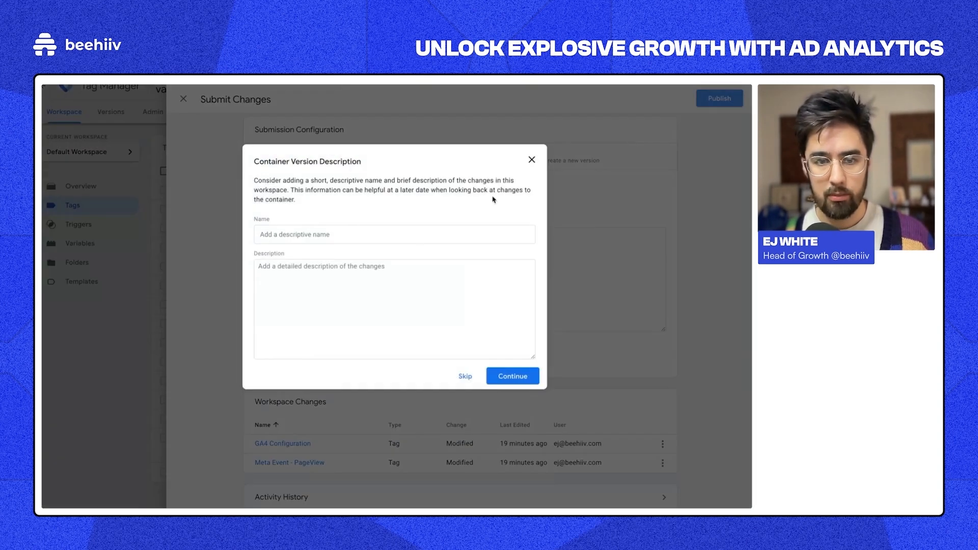
click(316, 234)
text(Paused )
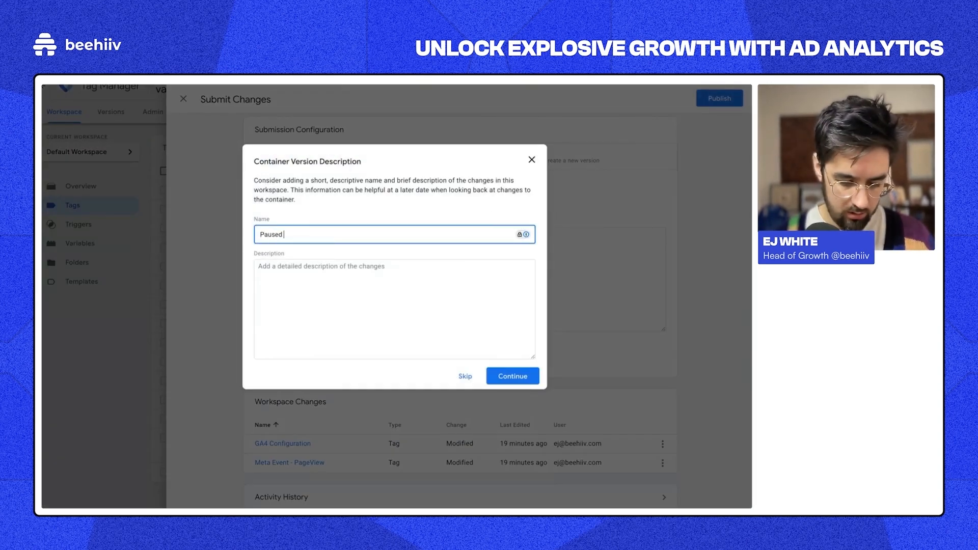
text(harded pixels)
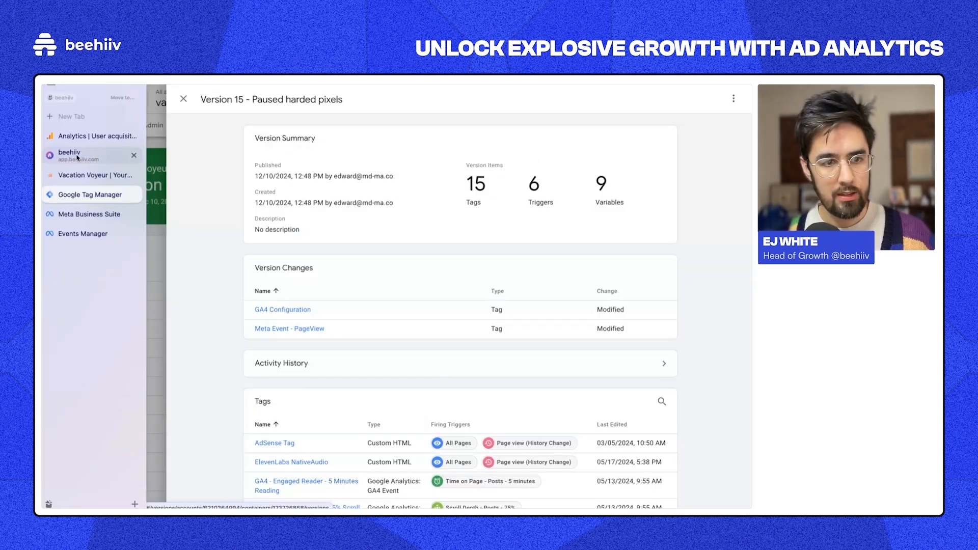
Step: Return to the Vacation Voyeur site with its DevTools console
click(77, 158)
mouse_move(44, 198)
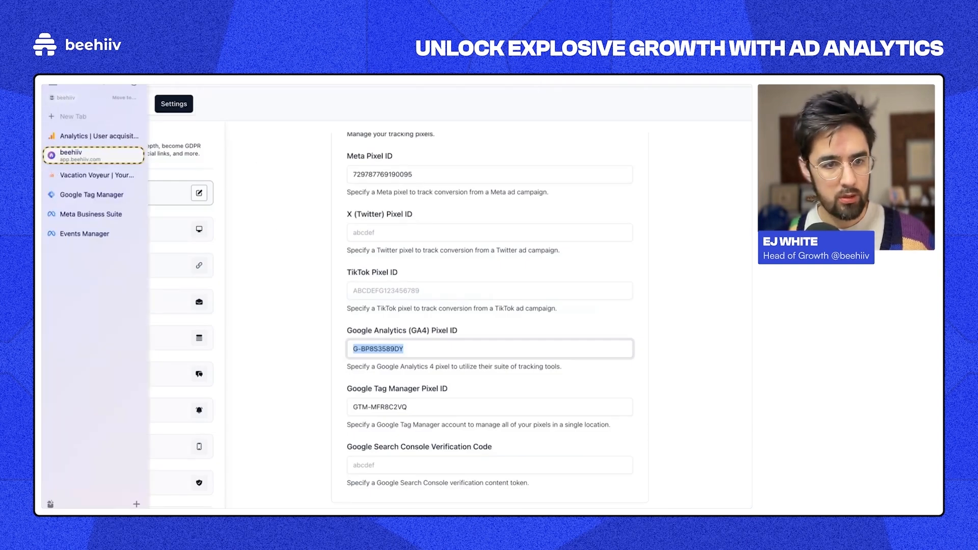
click(81, 177)
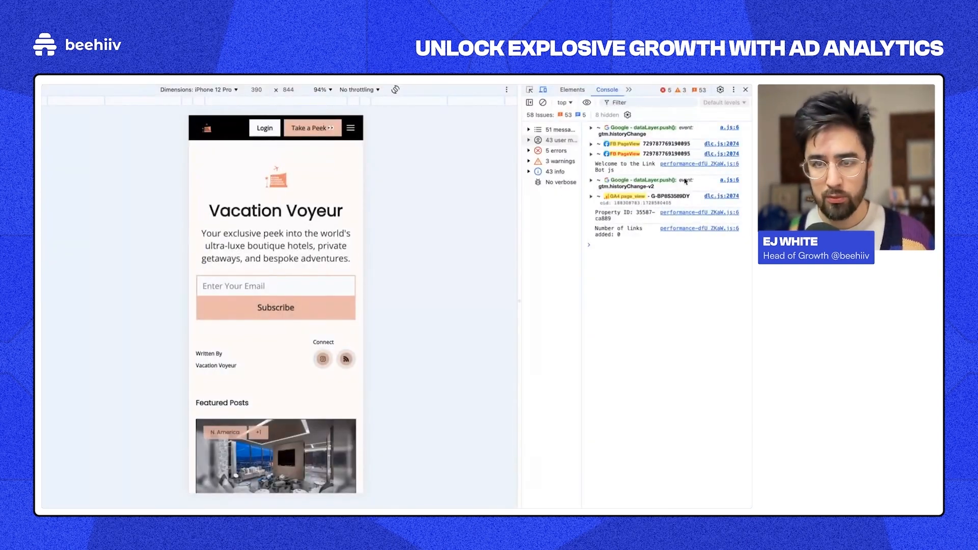
Step: Clear the console, reload the site, and submit a test email sign-up
click(543, 102)
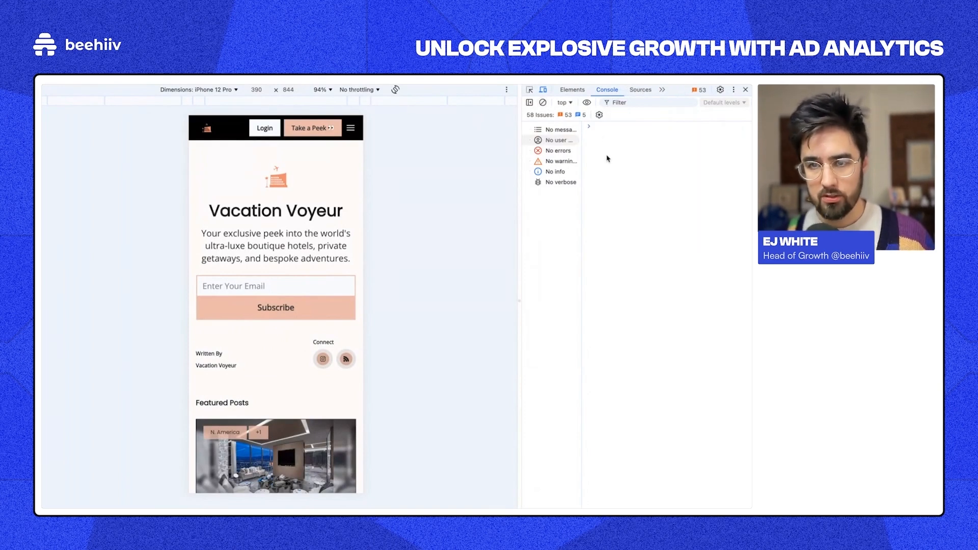
key(super+r)
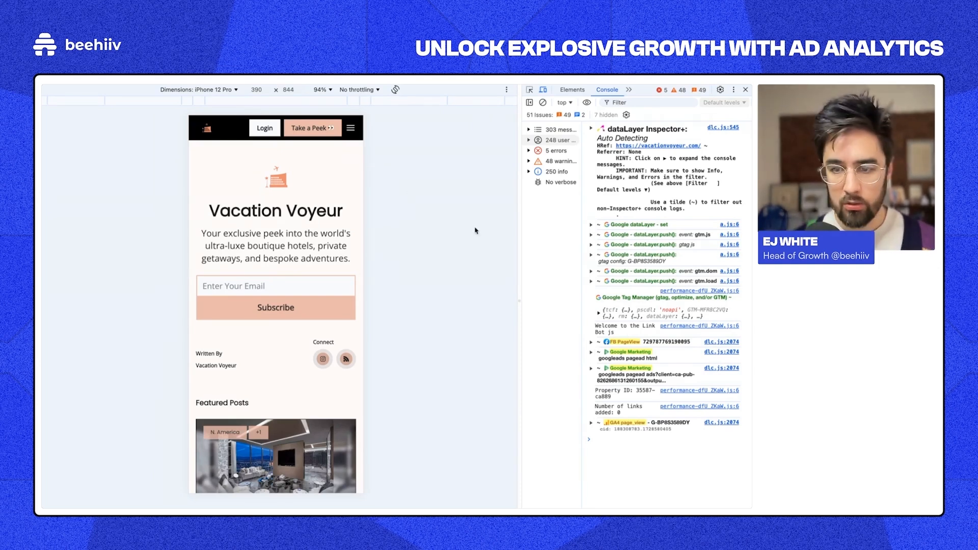
click(279, 286)
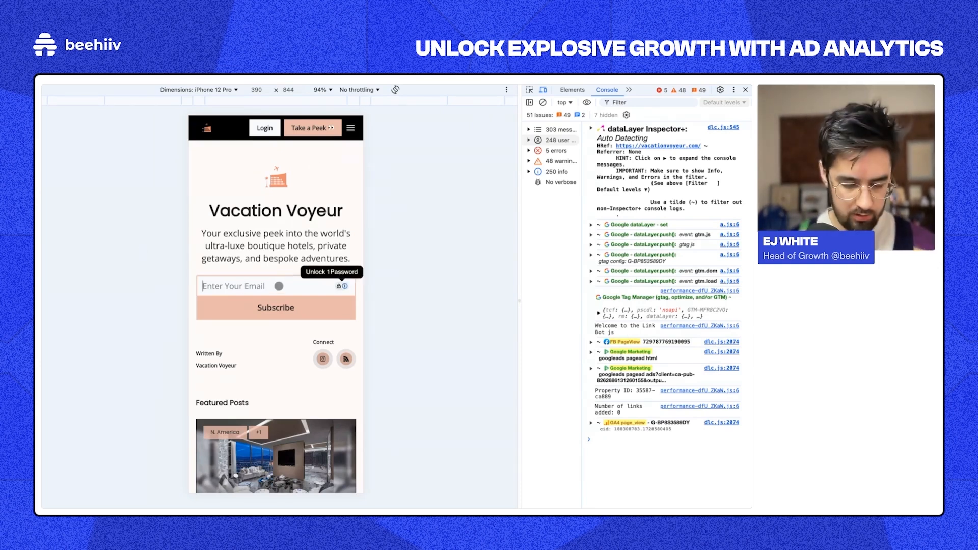
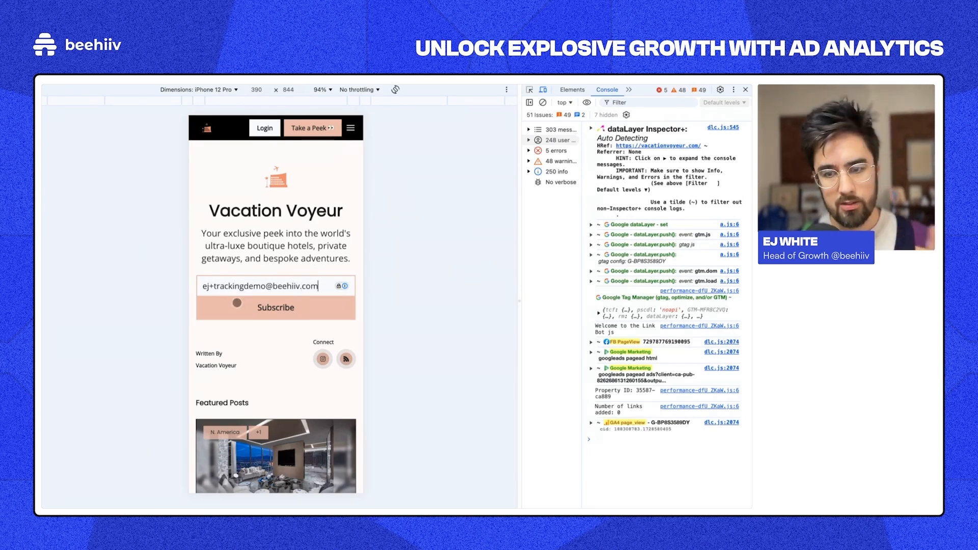
click(237, 303)
click(265, 440)
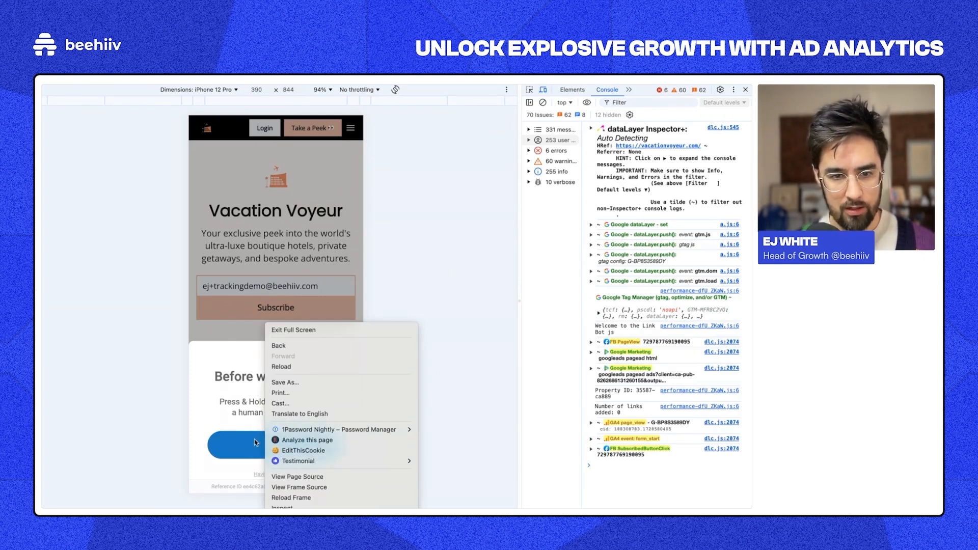
Step: Attempt the press-and-hold human verification for the sign-up
click(255, 442)
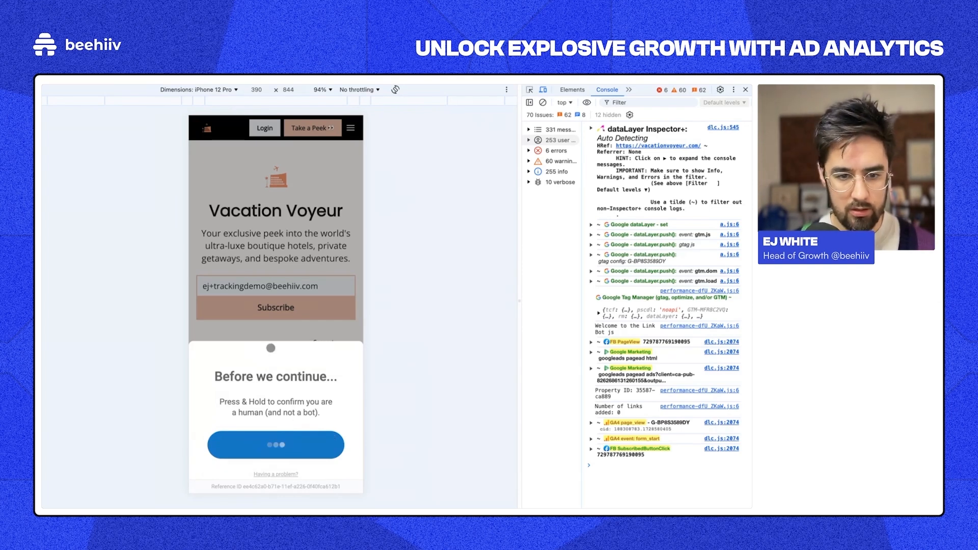
right_click(271, 348)
click(251, 444)
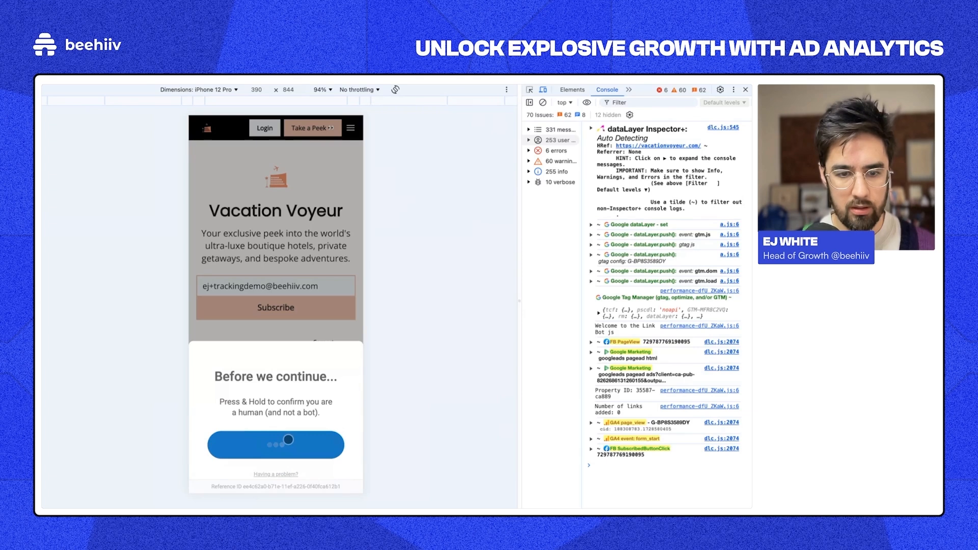
click(746, 90)
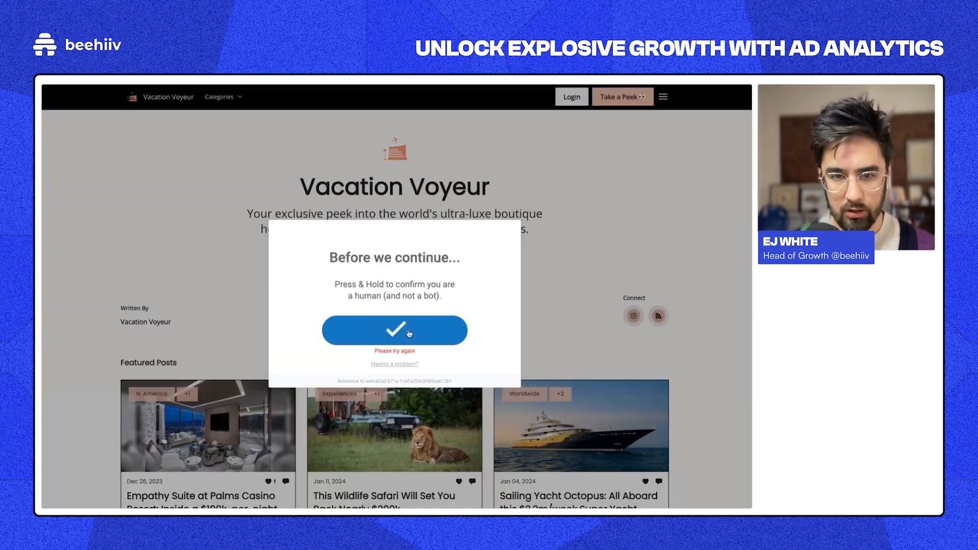
click(452, 323)
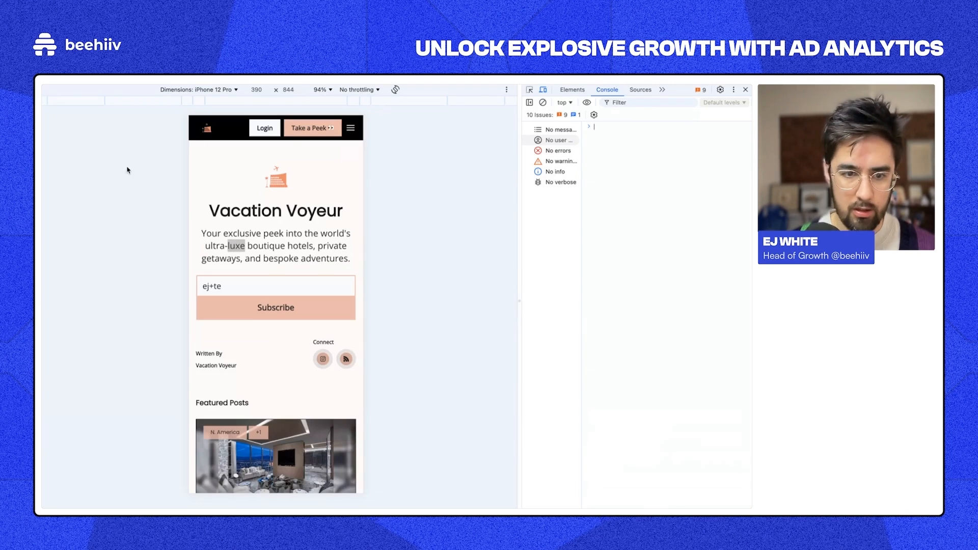
Step: Edit the test email, retry the verification, then clear the console and close DevTools
click(234, 286)
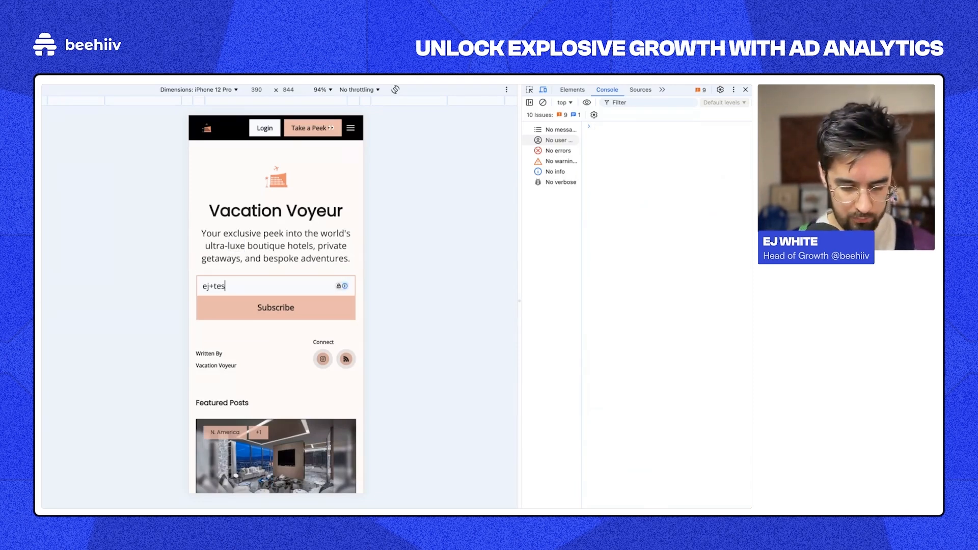
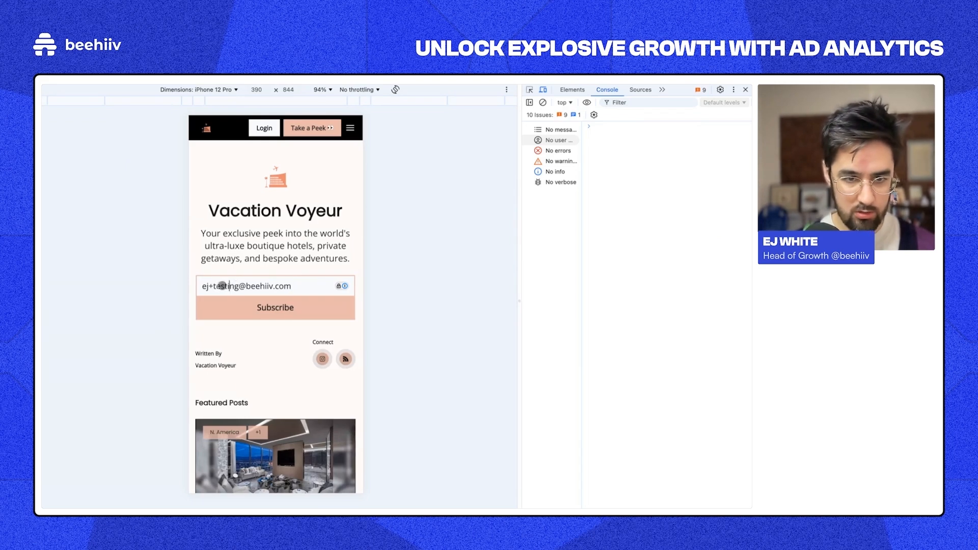
click(239, 286)
key(BackSpace)
key(BackSpace)
key(BackSpace)
key(BackSpace)
key(BackSpace)
key(BackSpace)
key(BackSpace)
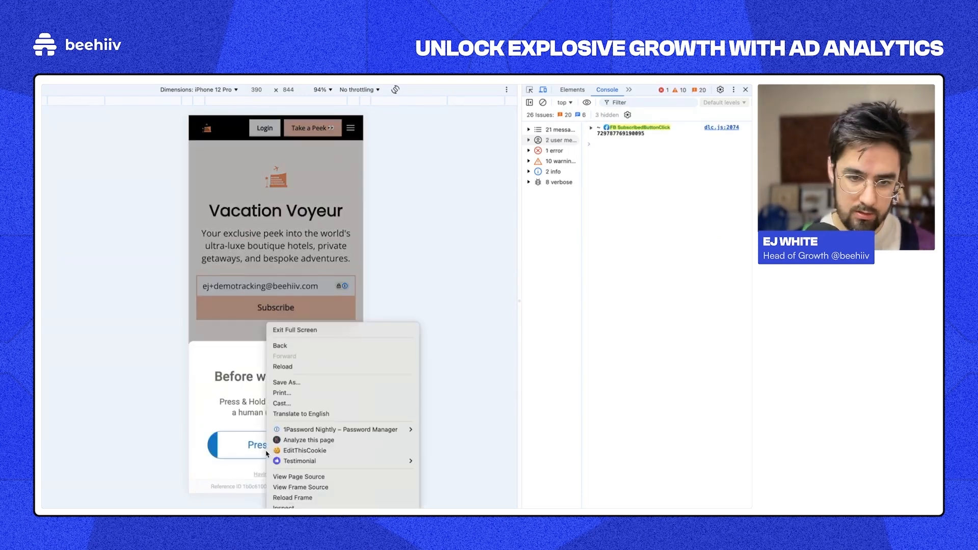
drag(252, 453, 252, 452)
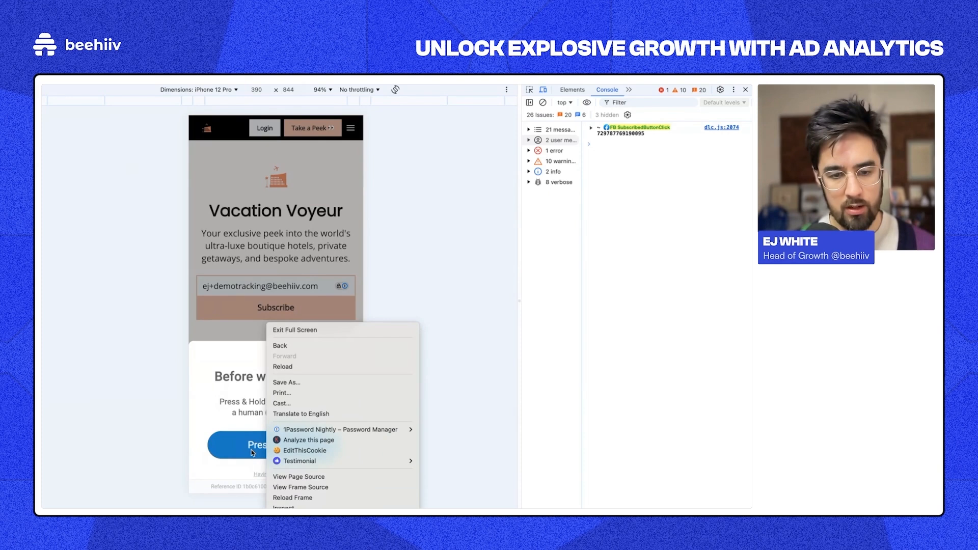
click(436, 359)
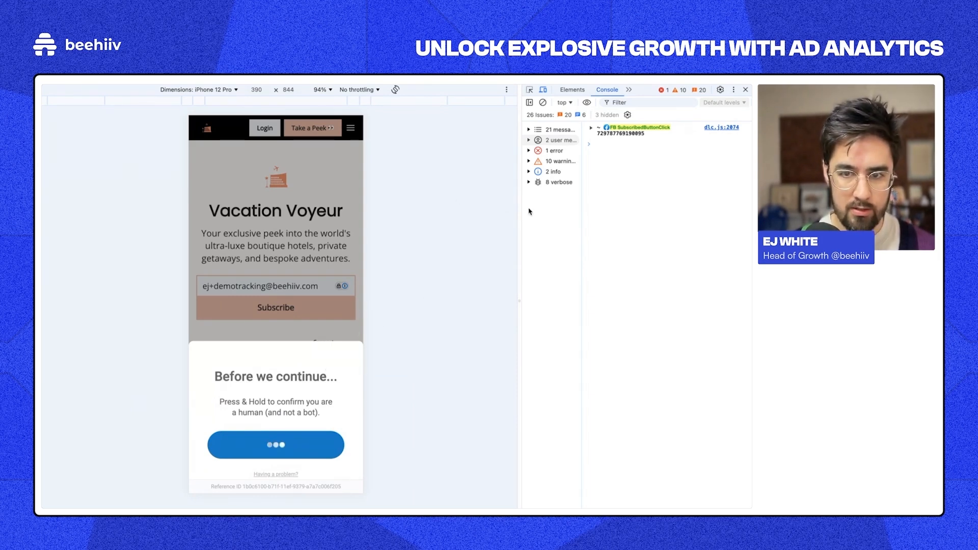
click(543, 102)
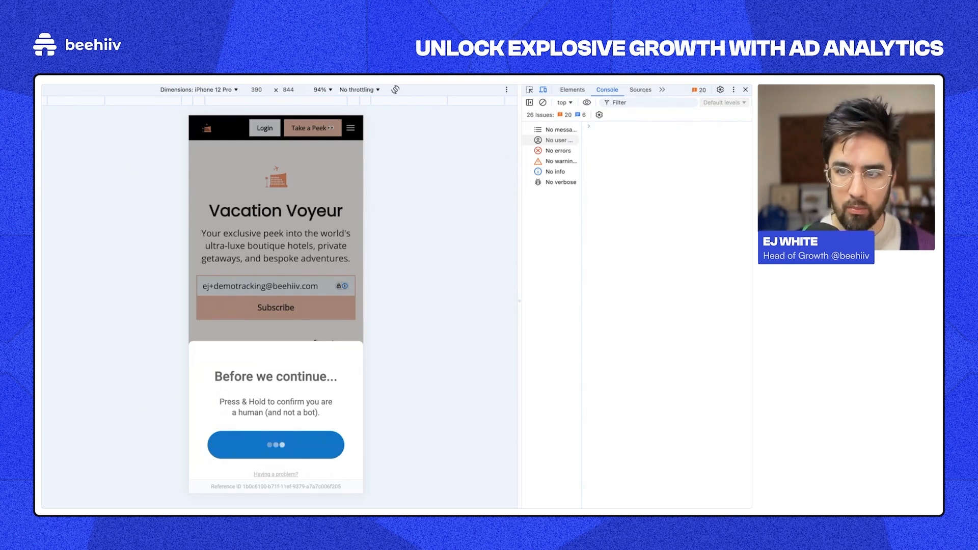
click(745, 89)
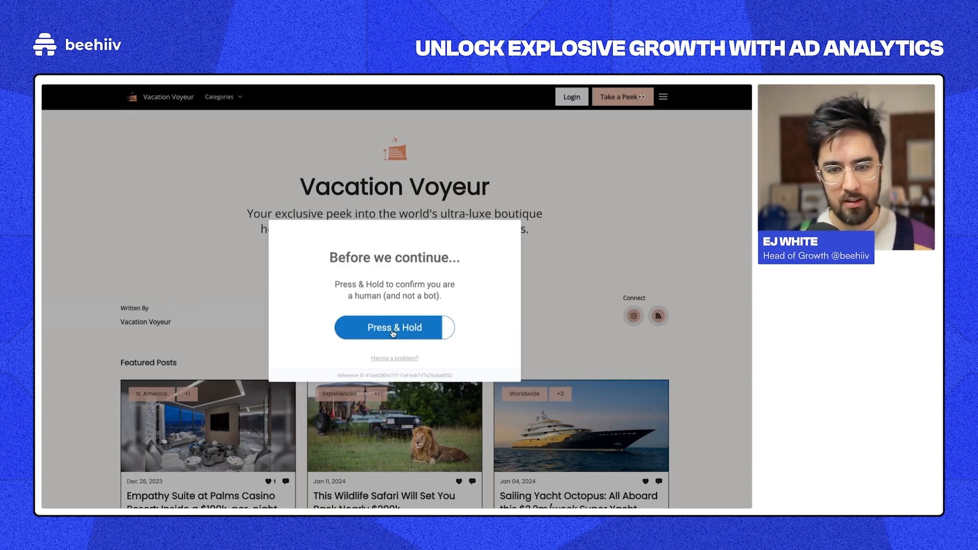
Step: Complete the press-and-hold verification and submit the test email sign-up
click(393, 329)
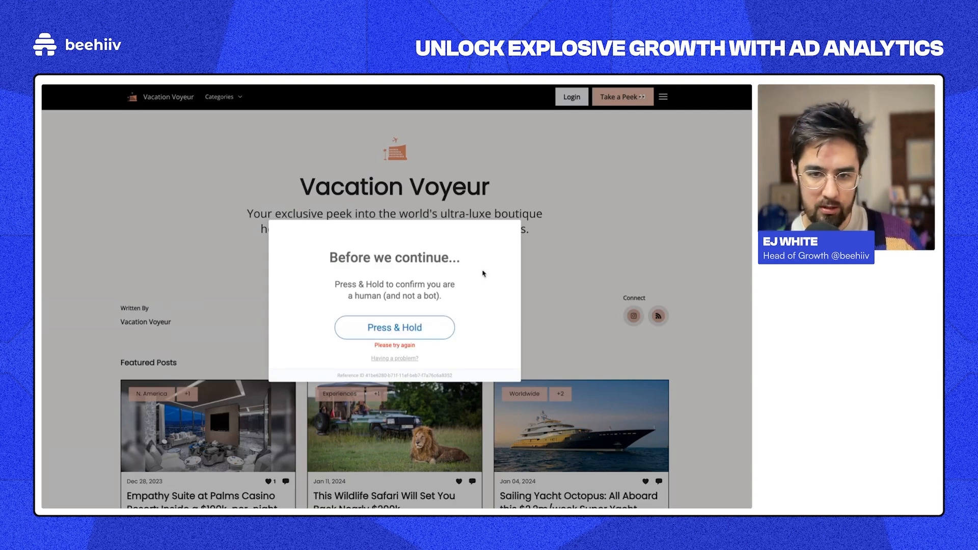
click(397, 331)
drag(396, 330, 395, 331)
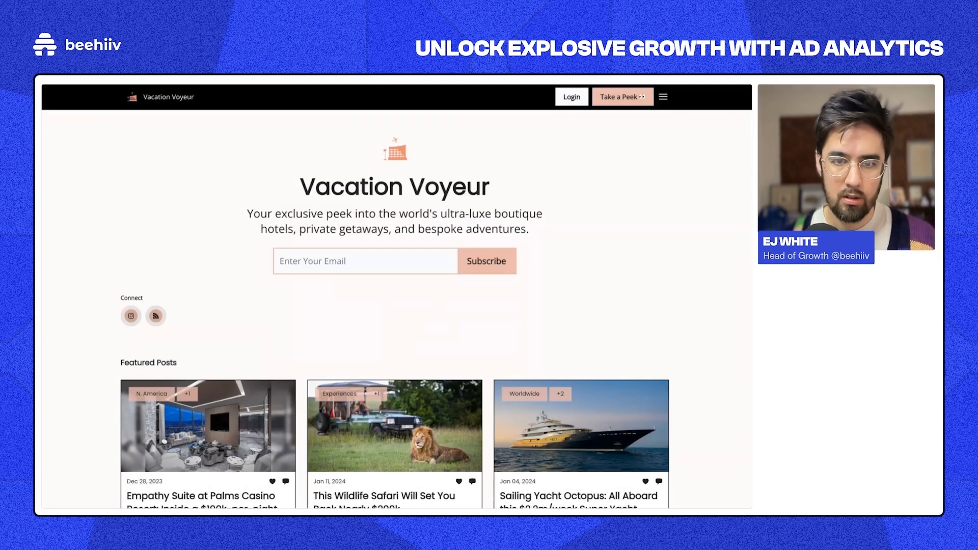
click(336, 267)
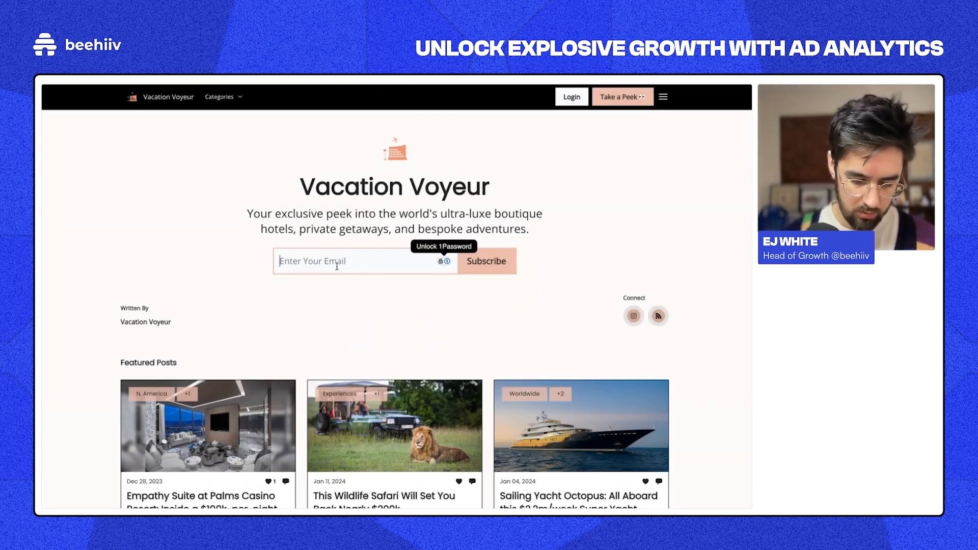
text(ej)
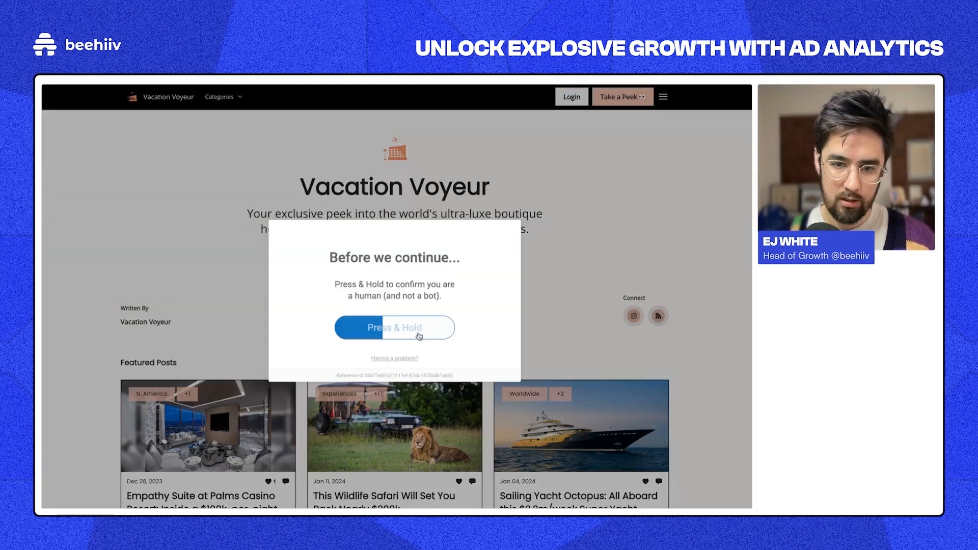
drag(418, 335, 419, 336)
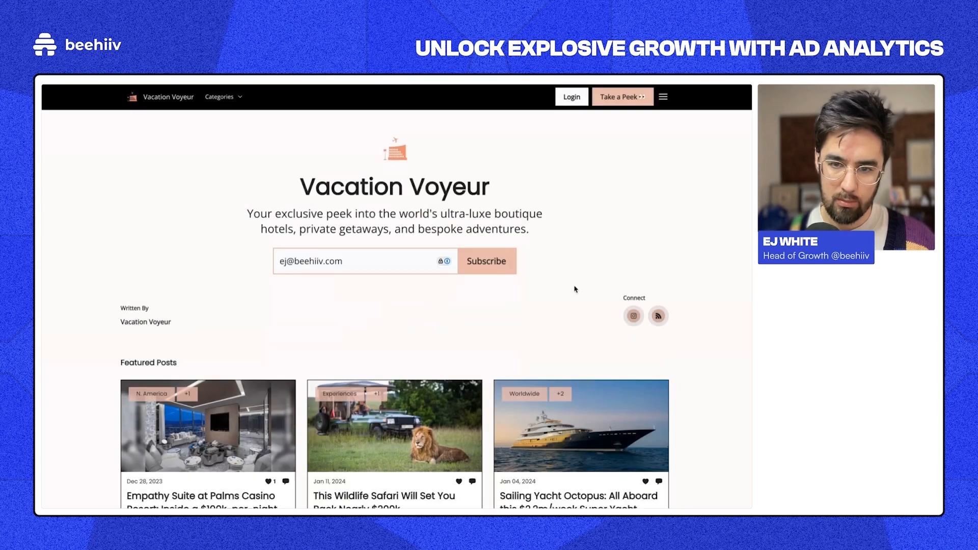
click(503, 273)
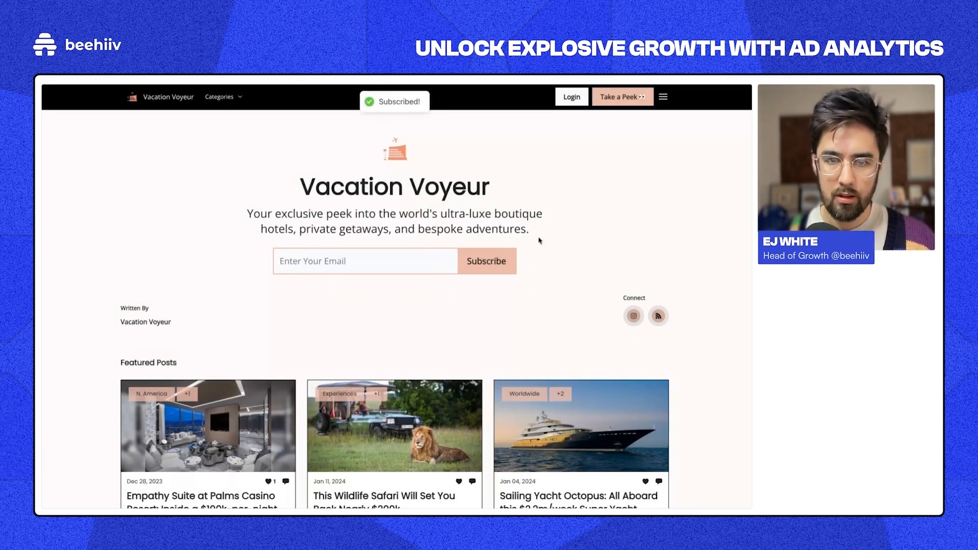
Step: Inspect the PageView and GA4 page_view console entries, then open a new private window
right_click(553, 223)
click(577, 388)
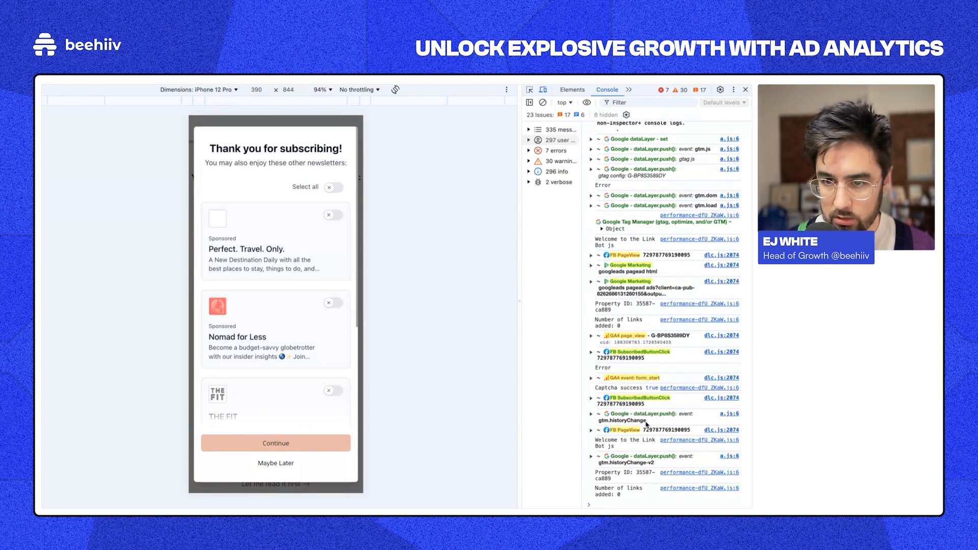
click(591, 255)
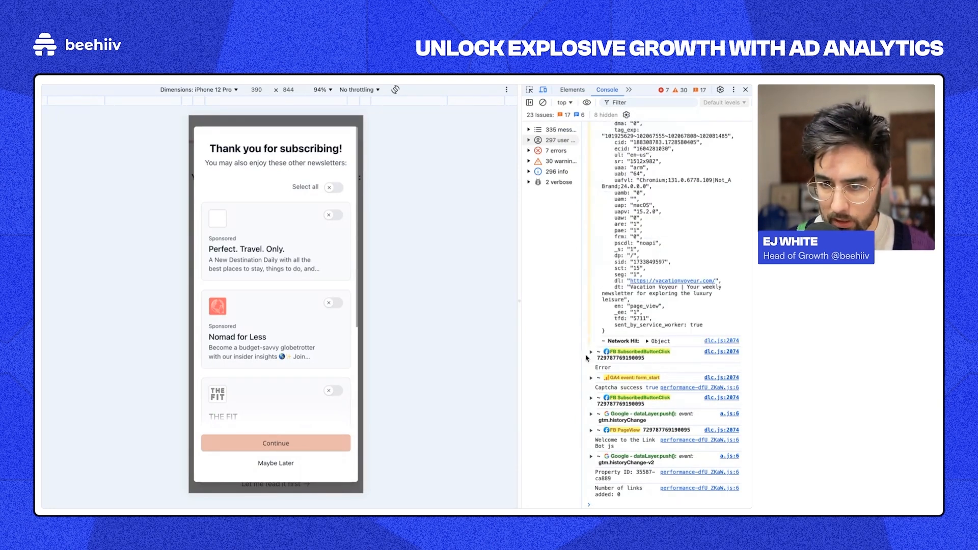
click(592, 336)
scroll(614, 417, up, 2)
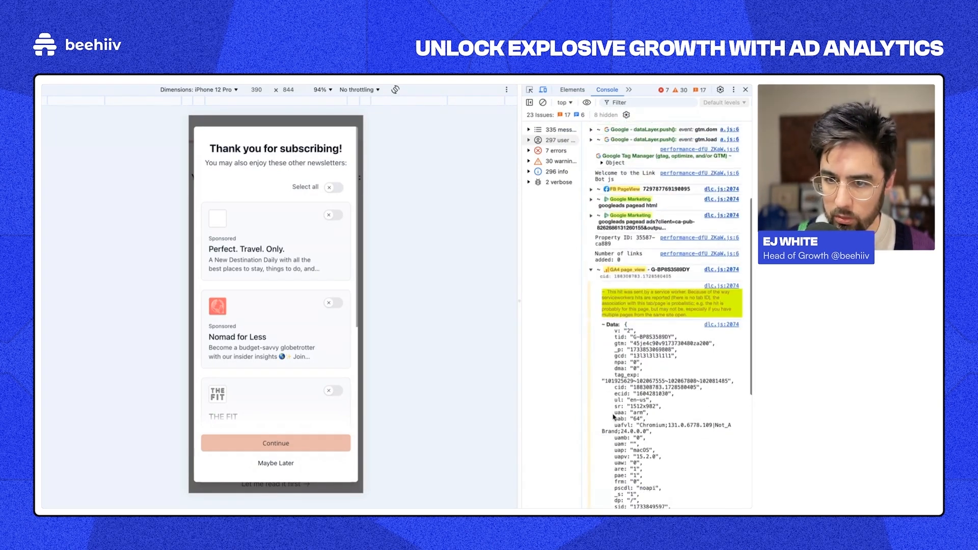
click(591, 270)
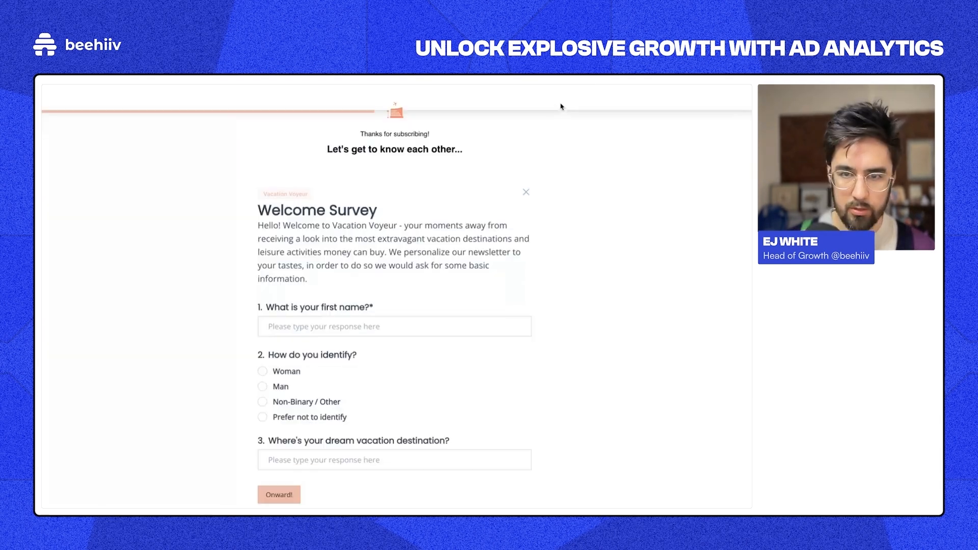
key(super+l)
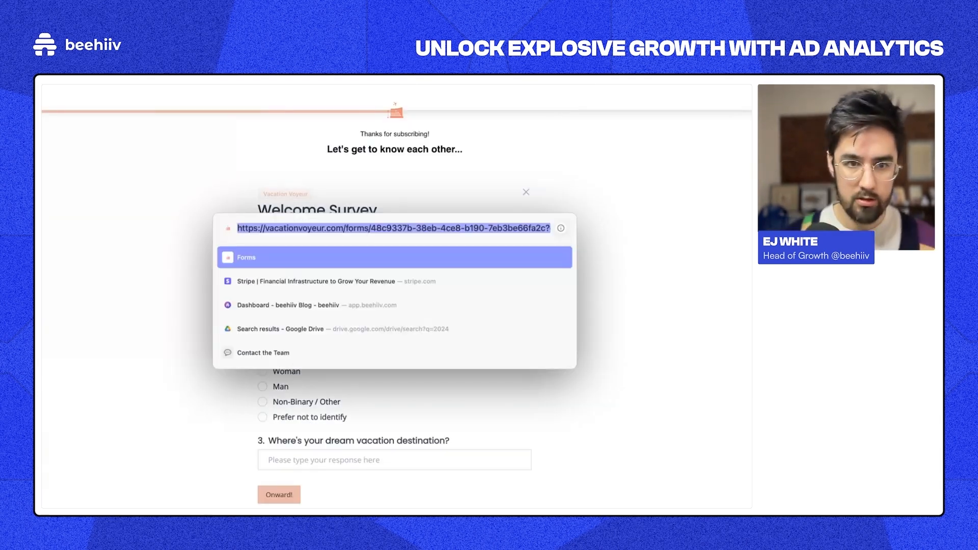
key(super+shift+n)
Step: Load the beehiiv blog home and type a test email into the Subscribe field
text(blog)
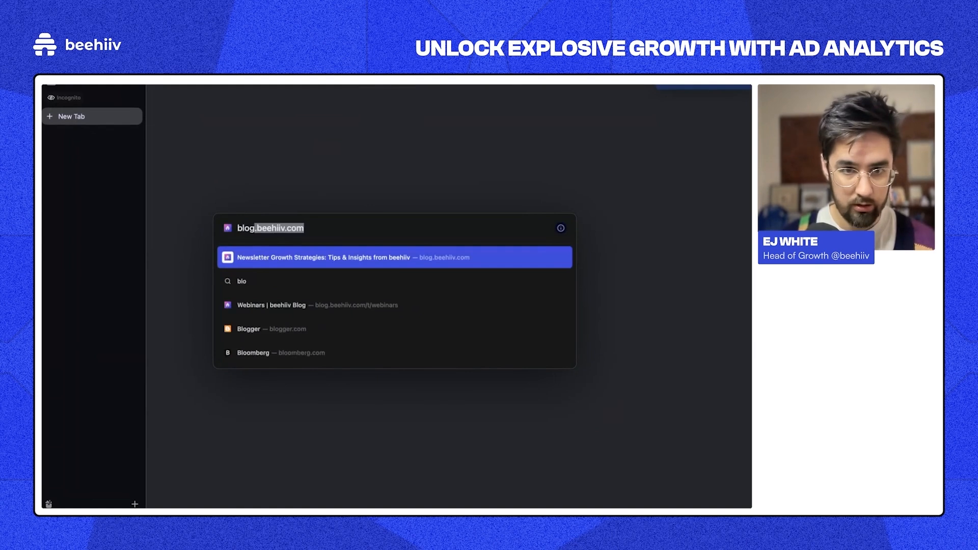
key(Return)
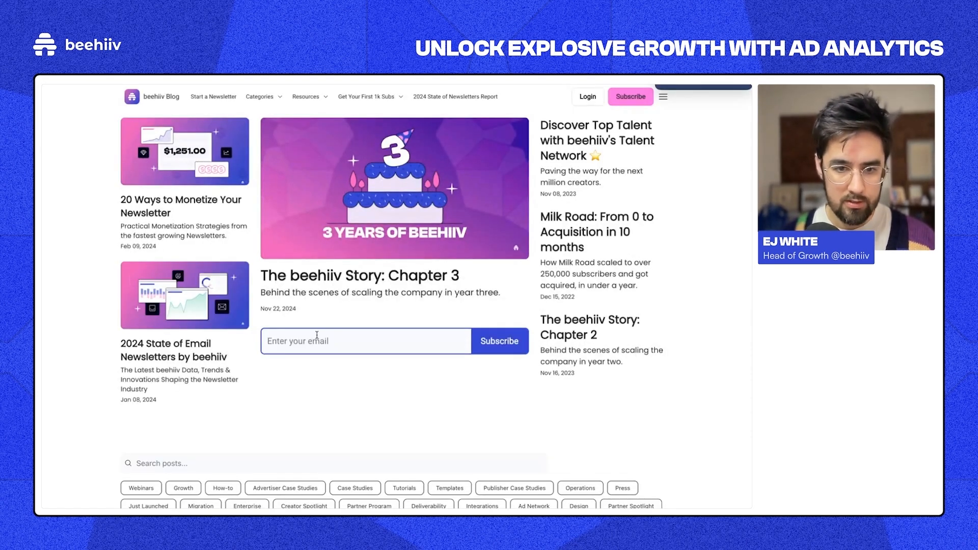
right_click(360, 297)
click(301, 383)
click(301, 383)
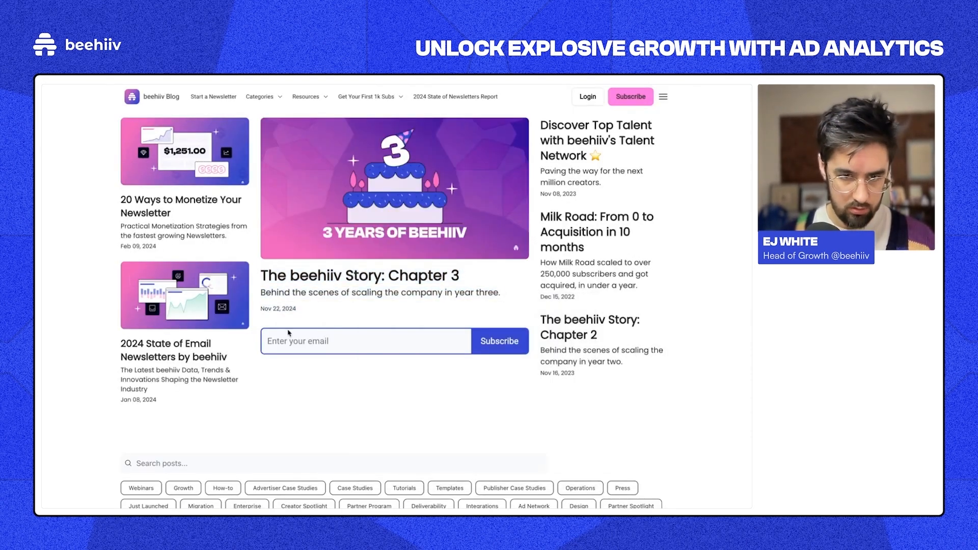
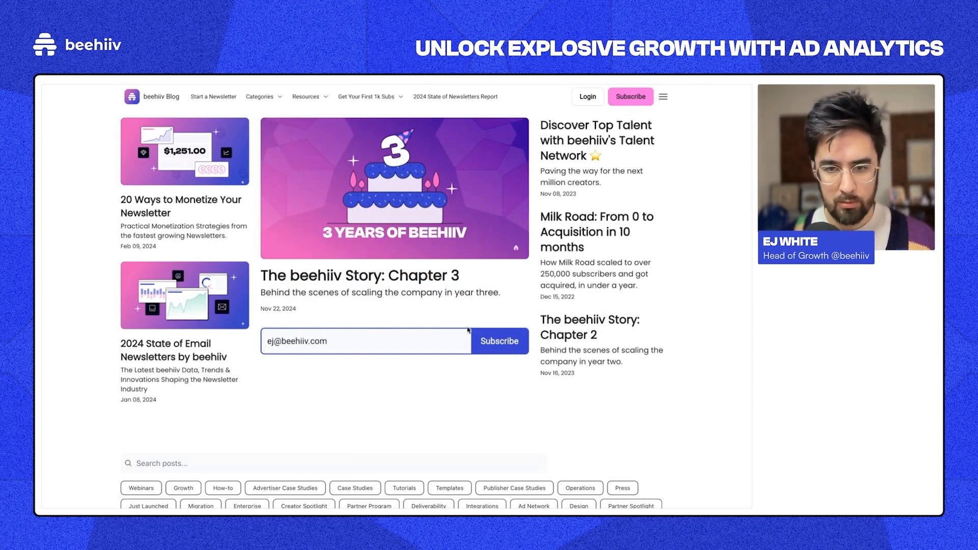
Step: Open The beehiiv Story: Chapter 3 post and go back to the blog home
right_click(513, 311)
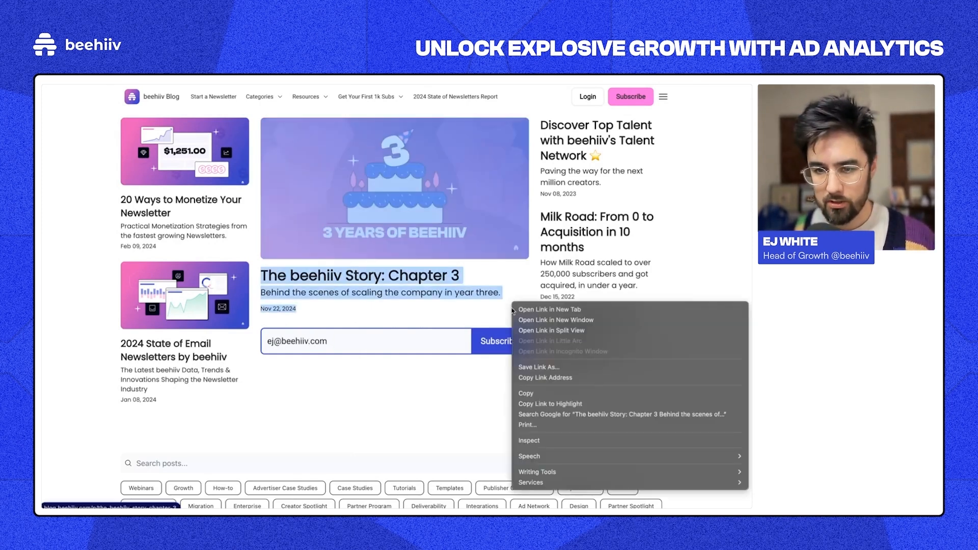
click(481, 422)
click(514, 298)
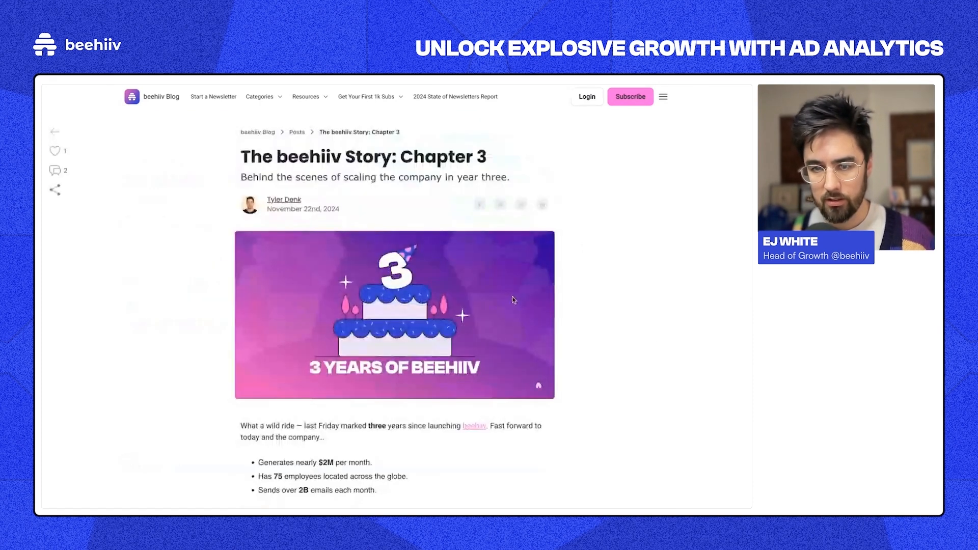
click(160, 96)
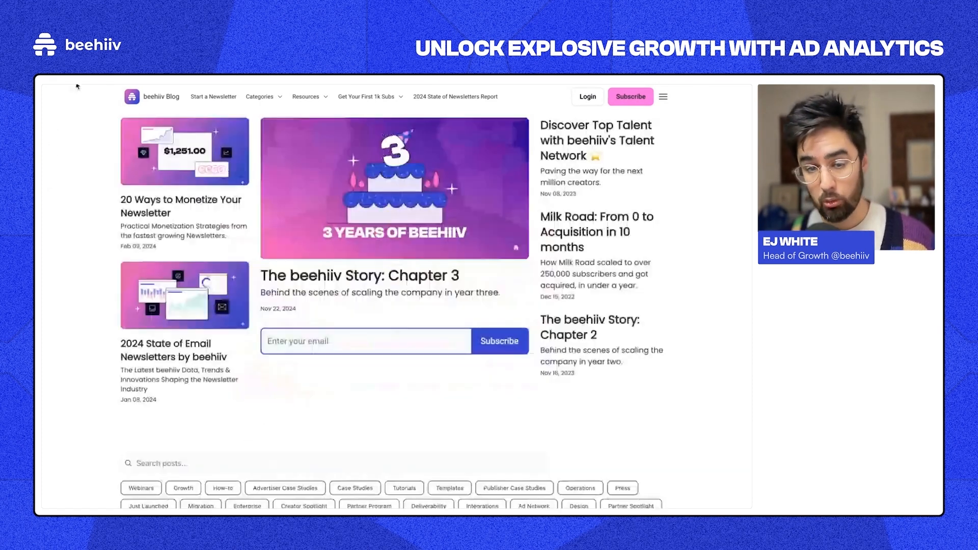
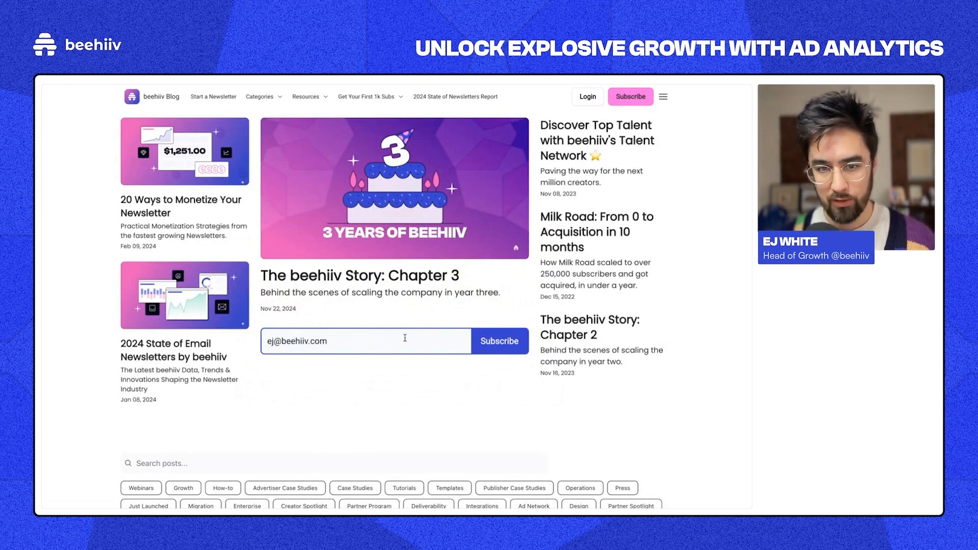
Step: Retype the test email, reopen the Chapter 3 post, and return to the signup field
right_click(489, 306)
mouse_move(502, 474)
key(Escape)
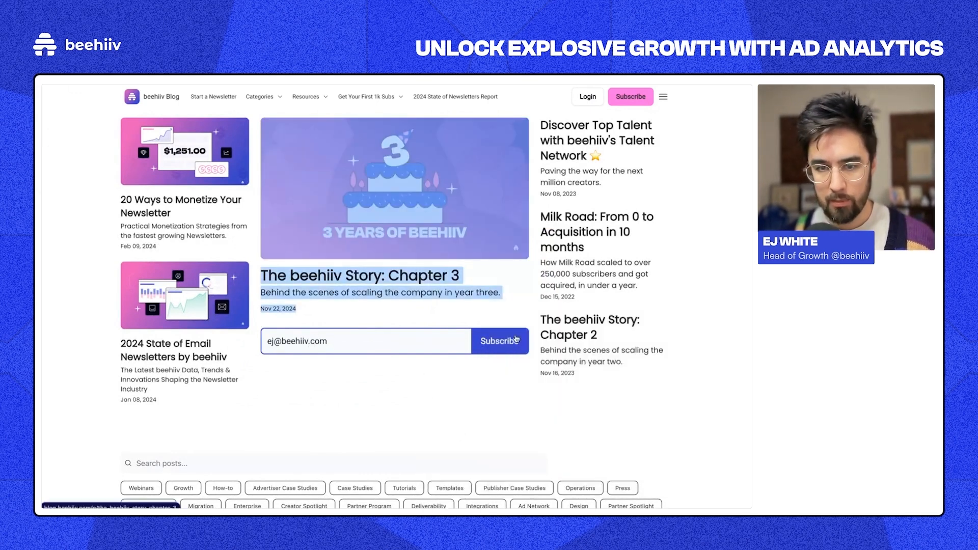
click(521, 322)
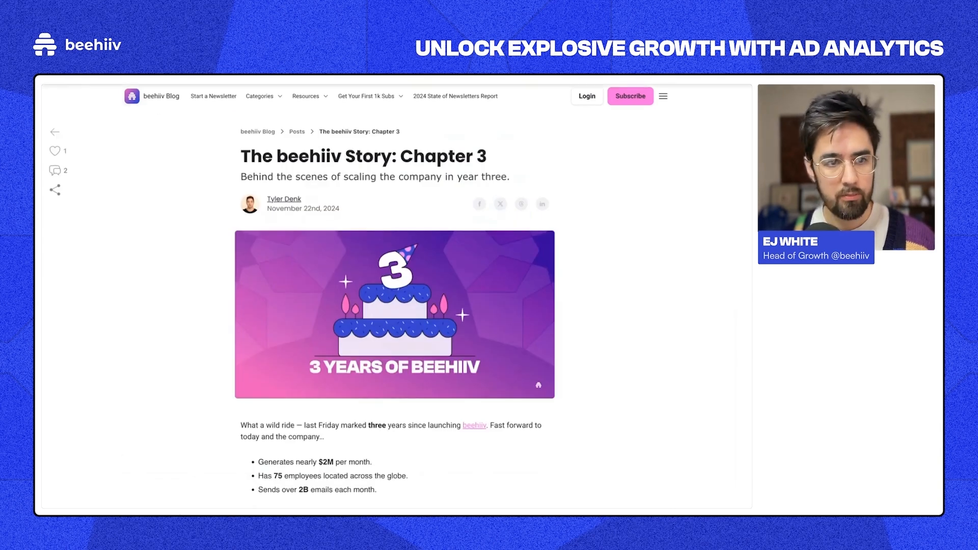
click(69, 82)
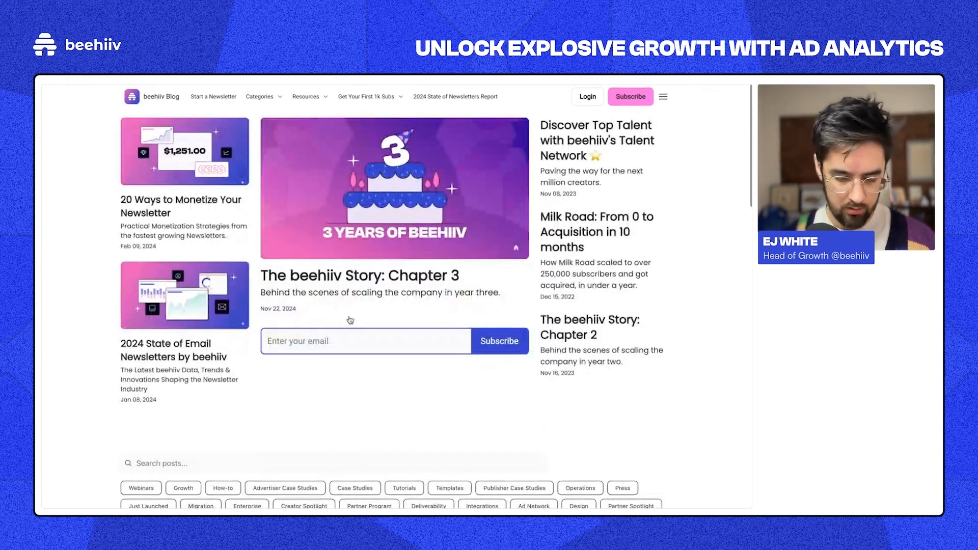
click(329, 345)
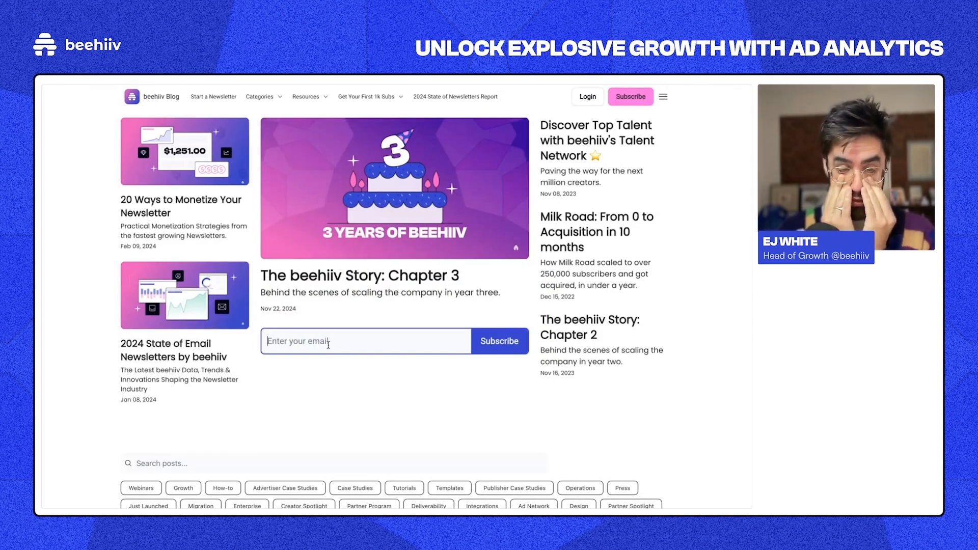
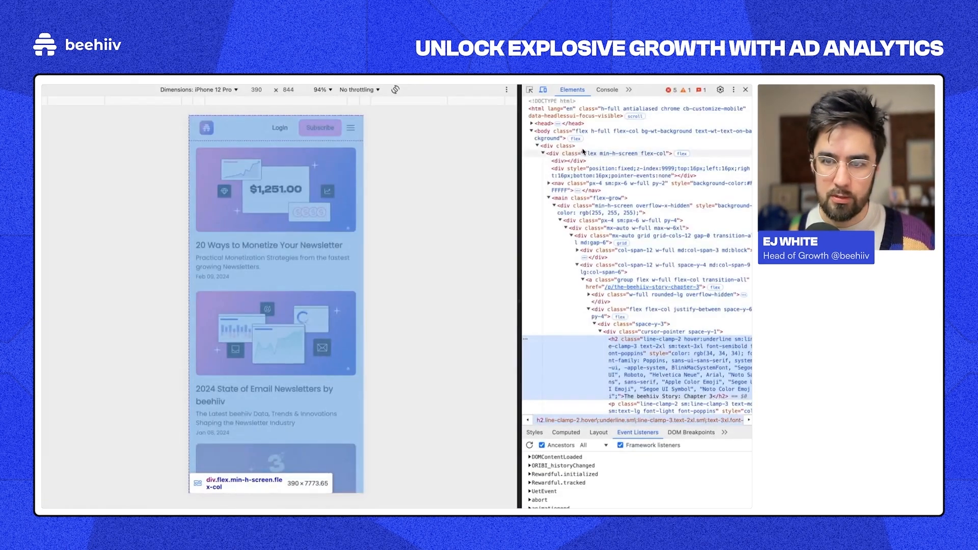
Step: Enter the subscriber's email and pass the Press & Hold bot check to complete the blog signup, with the Console in view
click(606, 90)
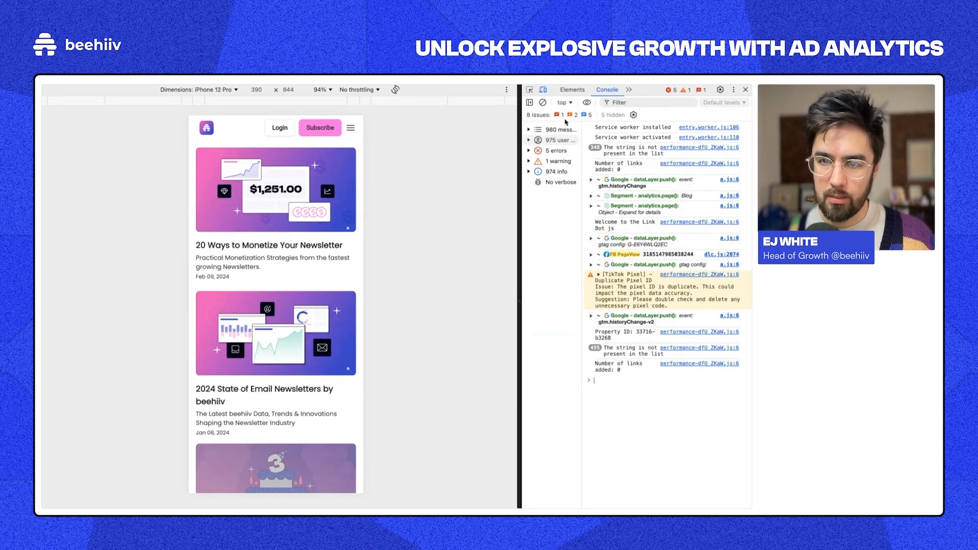
drag(366, 328, 367, 329)
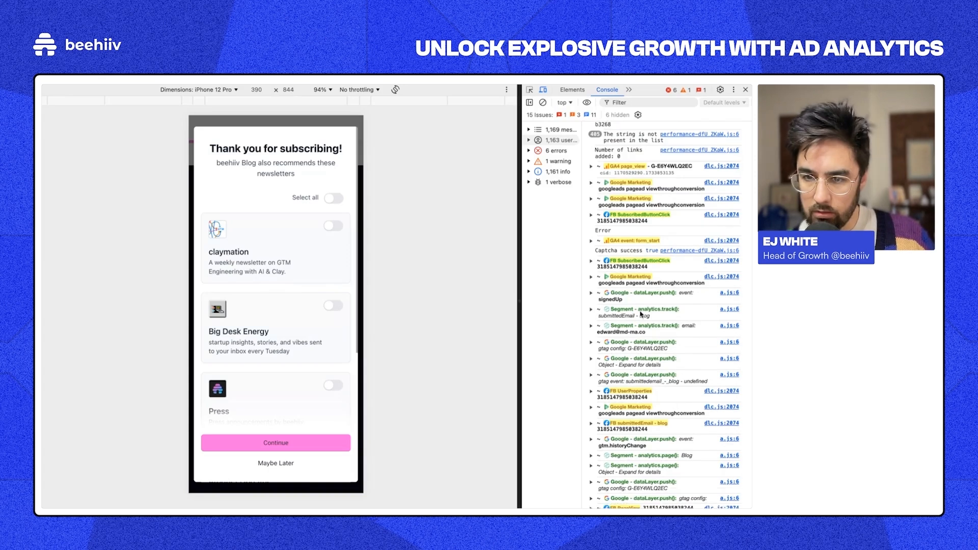
Step: Inspect the Segment submittedEmail - blog entry and the signedUp dataLayer event in the console
click(641, 314)
click(632, 310)
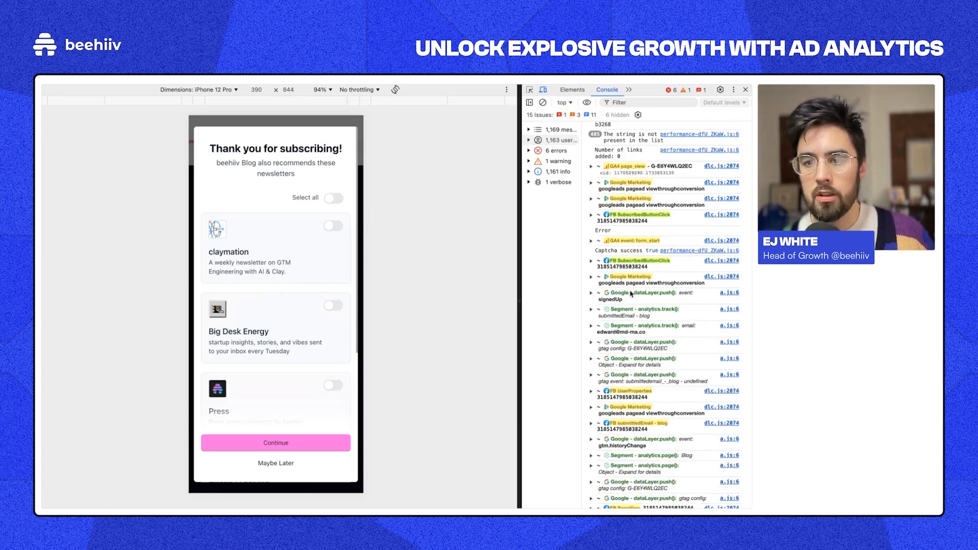
scroll(631, 294, down, 2)
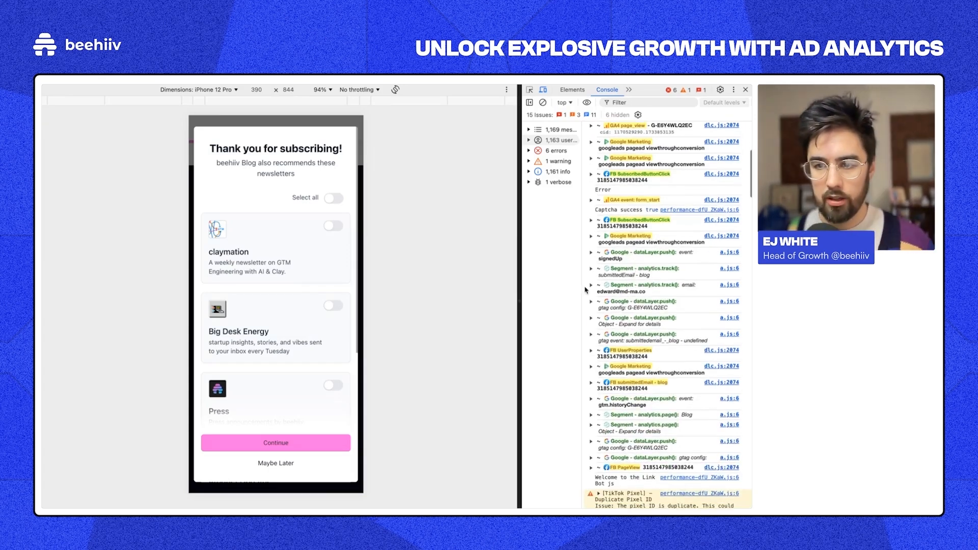
click(629, 257)
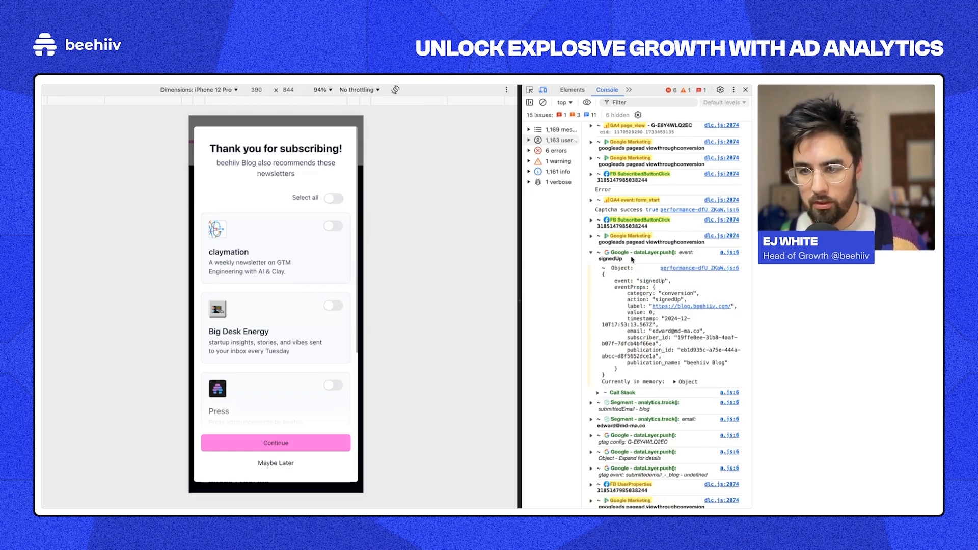
click(624, 258)
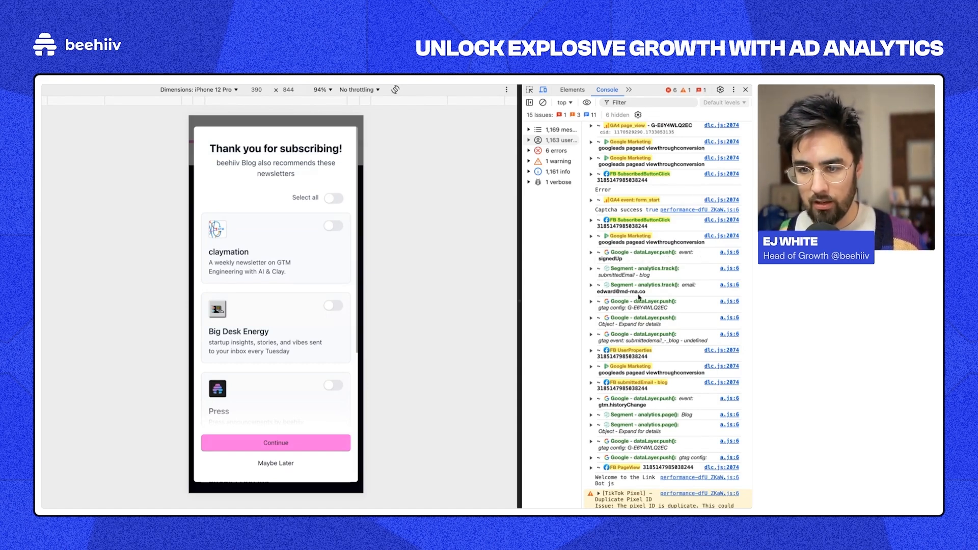
scroll(660, 352, down, 4)
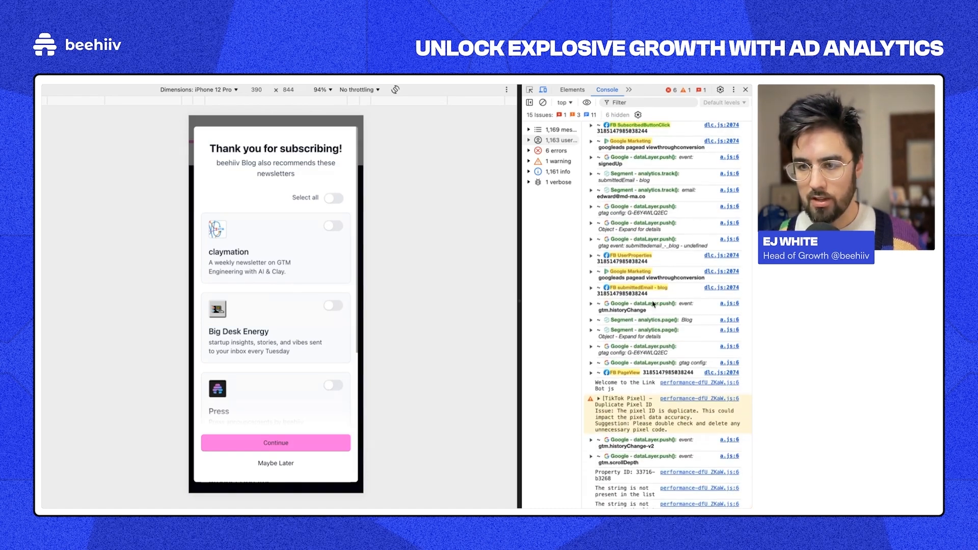
scroll(654, 305, up, 2)
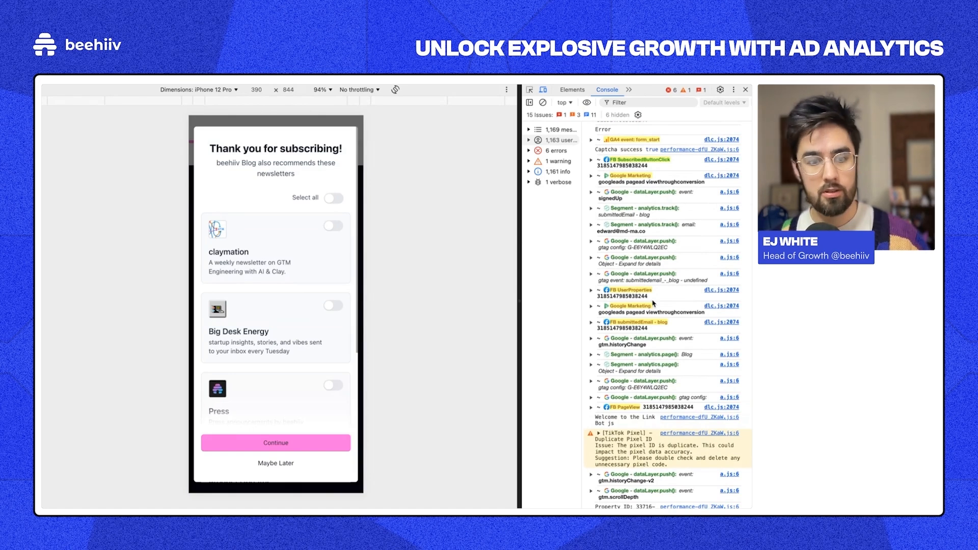
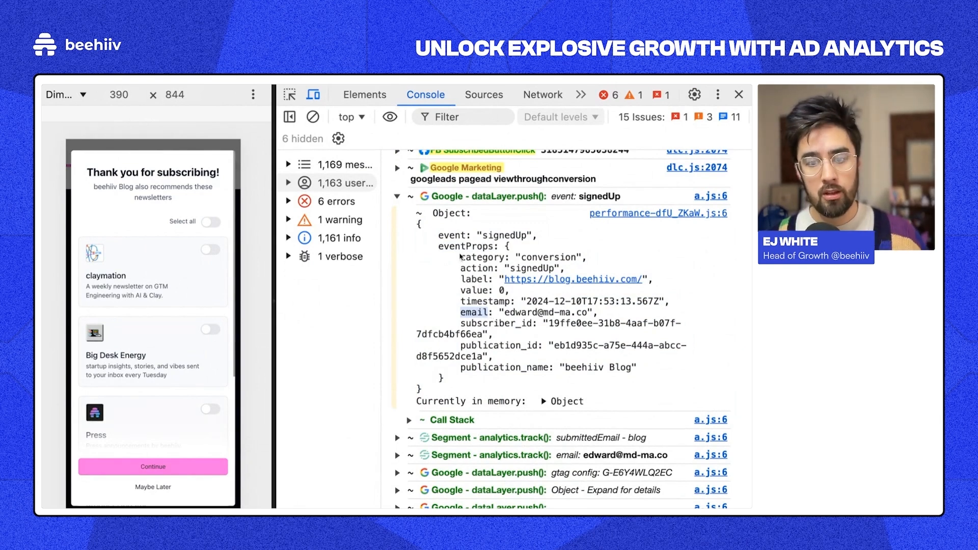
Step: Highlight the signedUp event's category and action fields, including the signedUp action value
drag(461, 256, 650, 370)
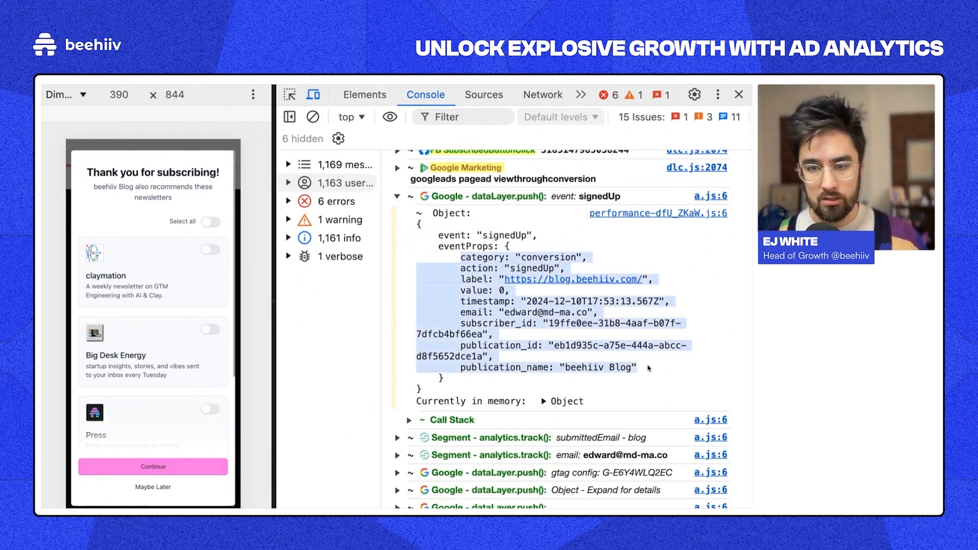
double_click(471, 260)
triple_click(540, 261)
double_click(477, 266)
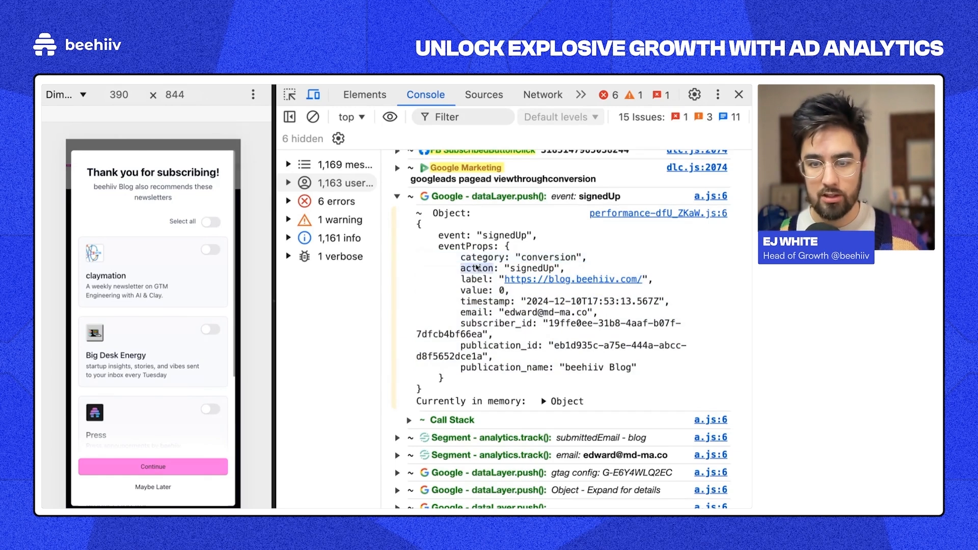
triple_click(477, 267)
double_click(524, 269)
double_click(481, 273)
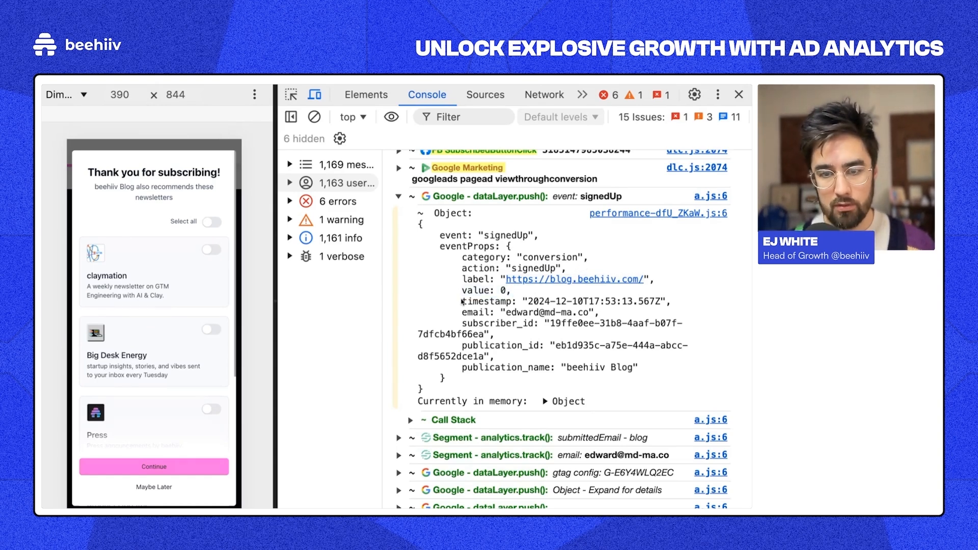
Step: Highlight the timestamp, subscriber_id and publication_id values, then the full eventProps and event object
drag(462, 301, 662, 303)
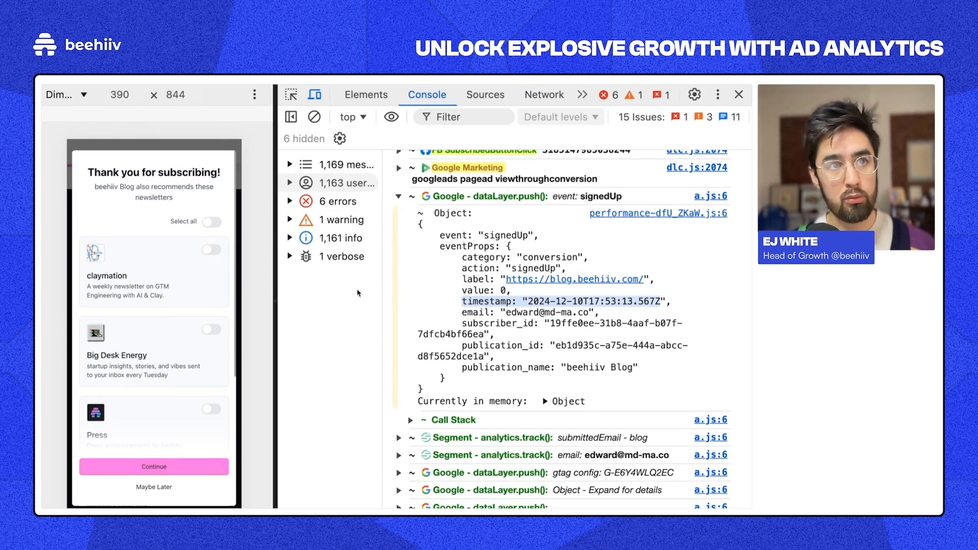
drag(462, 324, 490, 335)
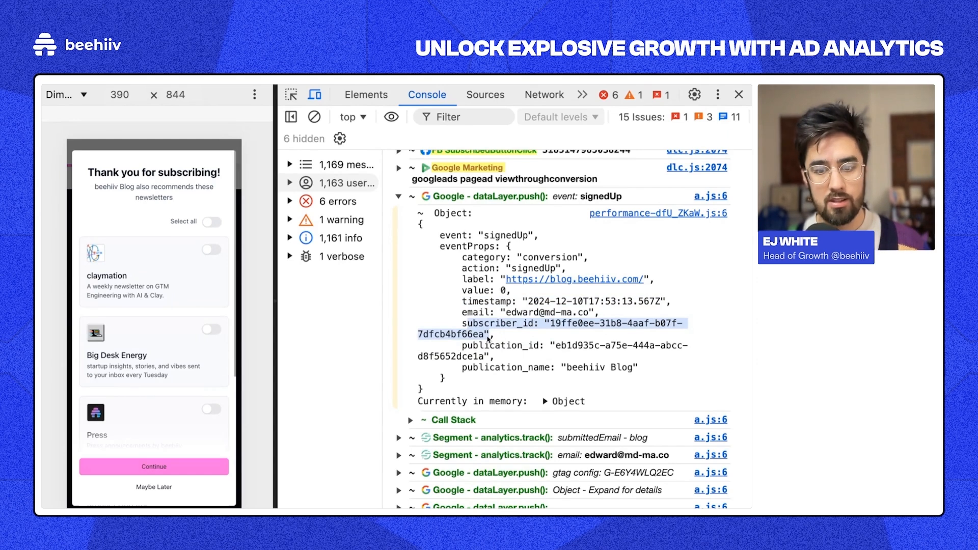
click(472, 352)
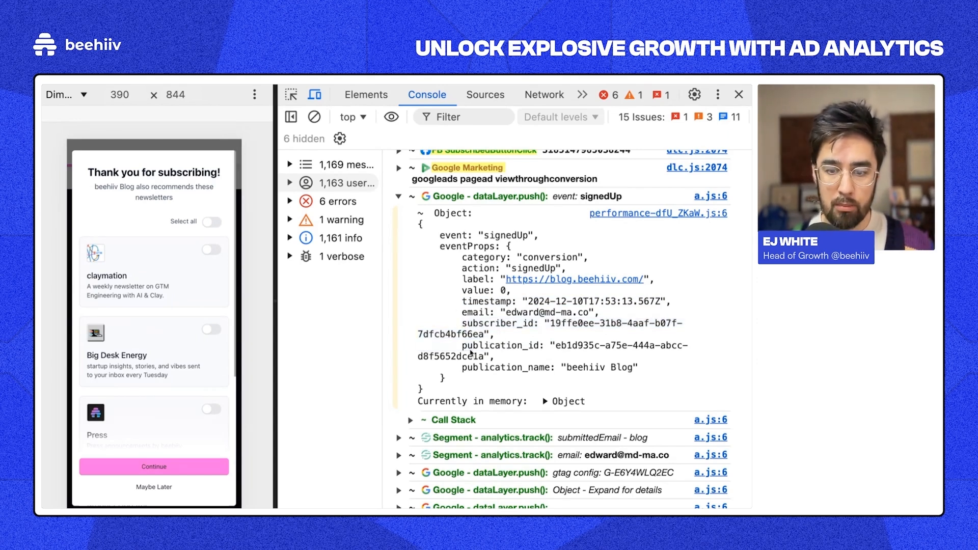
drag(556, 348, 636, 373)
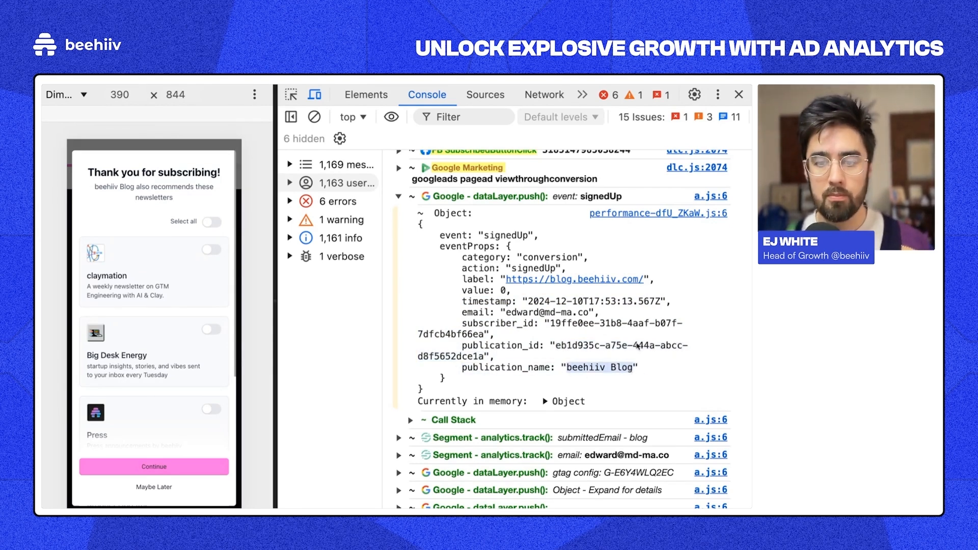
drag(461, 257, 524, 391)
click(524, 391)
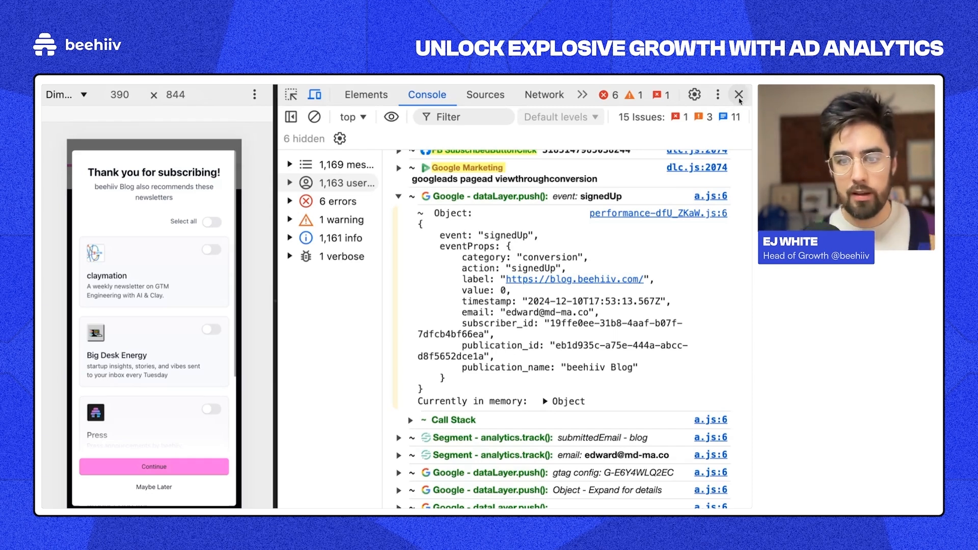
drag(440, 238, 506, 382)
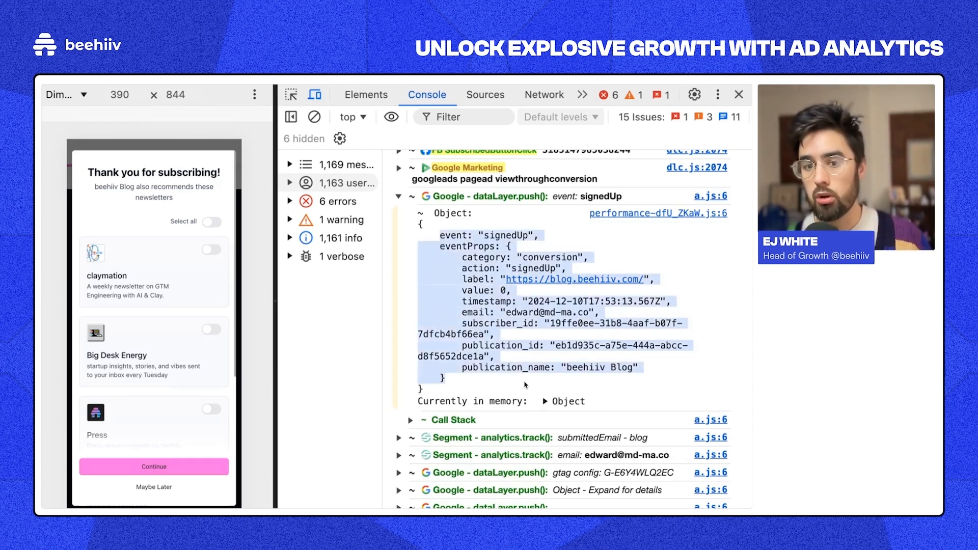
click(505, 379)
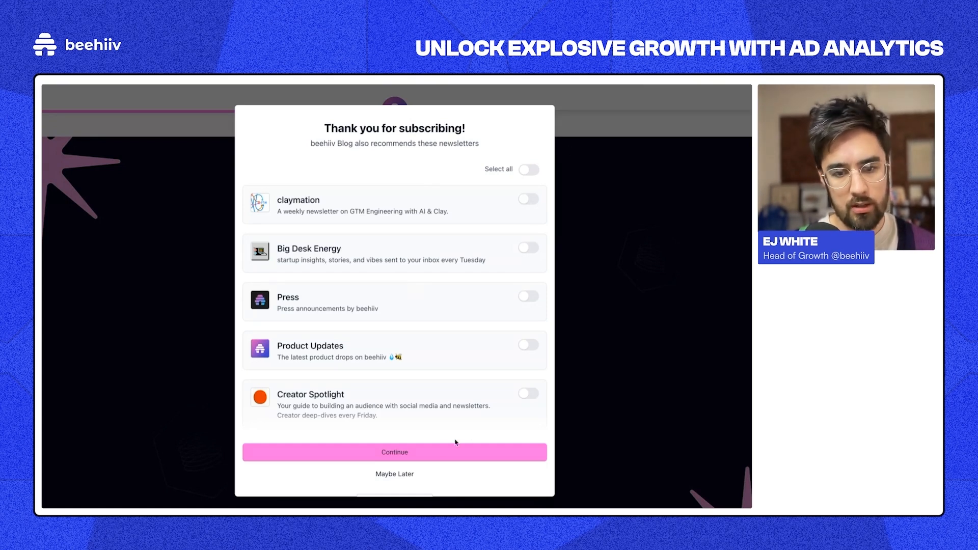
Step: Continue past the newsletter recommendations and view beehiiv's tracking pixel settings with the GA4 and GTM IDs
click(390, 451)
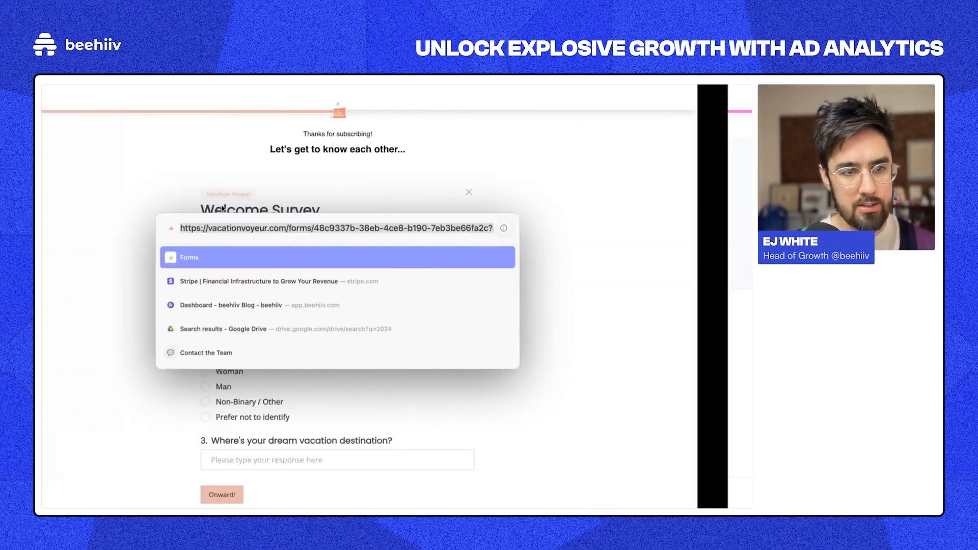
click(218, 209)
mouse_move(44, 152)
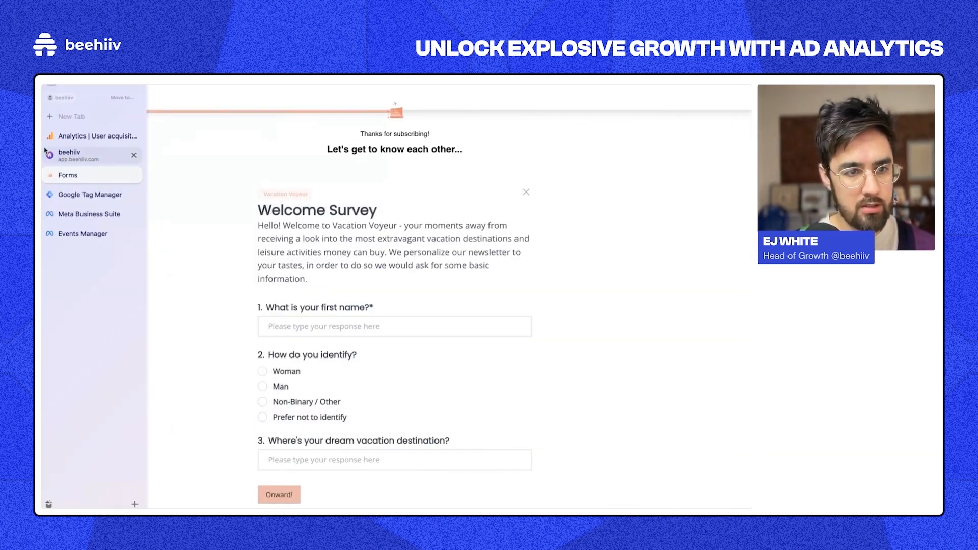
click(80, 161)
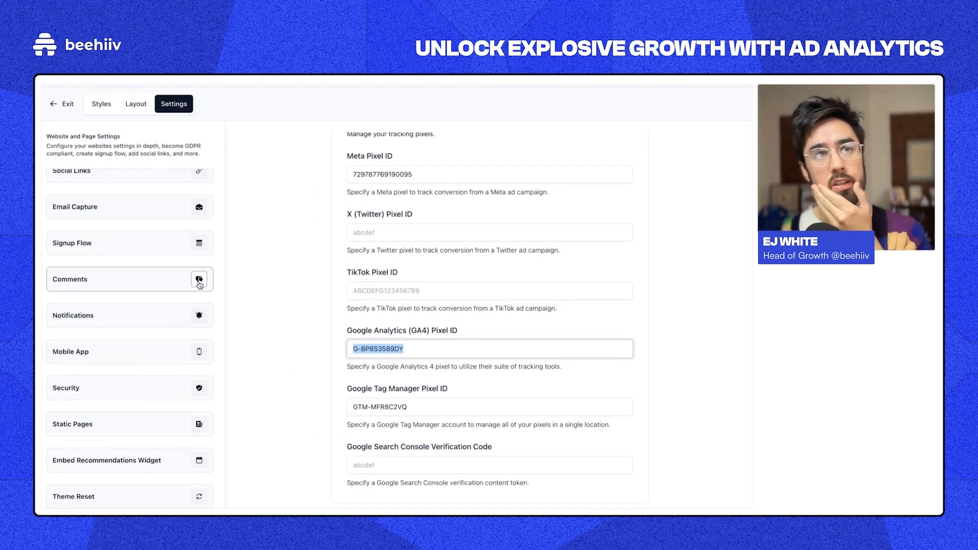
scroll(207, 293, down, 1)
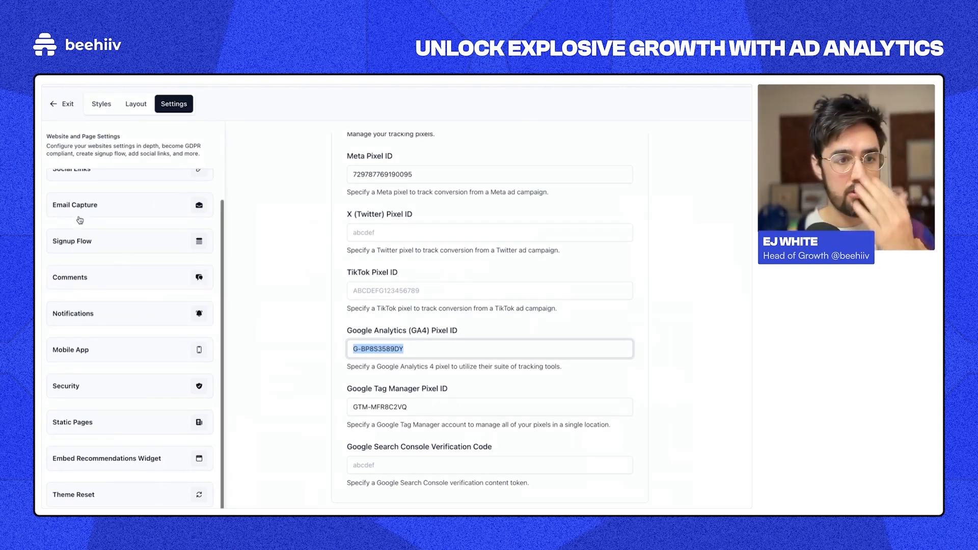
Step: Close the Version 15 details and open the vacationvoyeur.com container from the accounts list
mouse_move(43, 239)
click(84, 195)
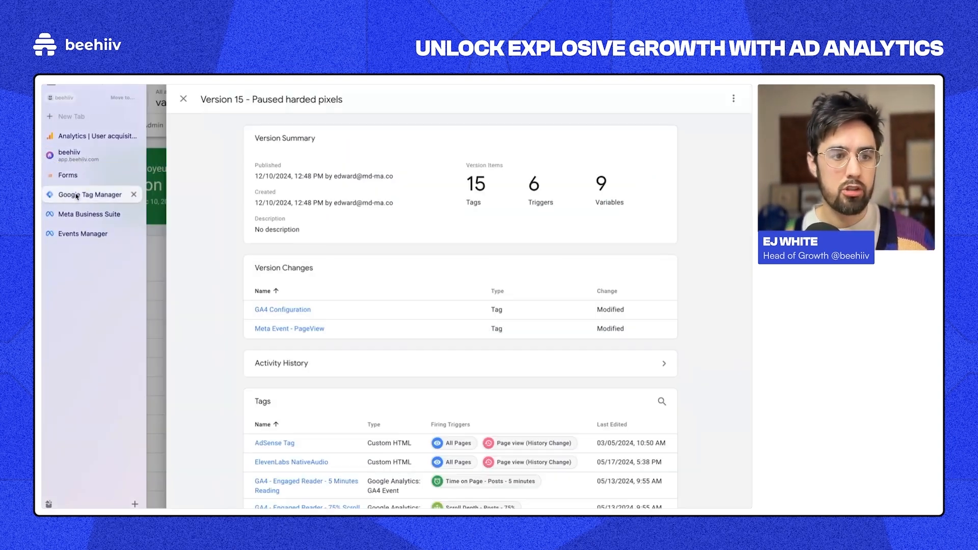
click(183, 100)
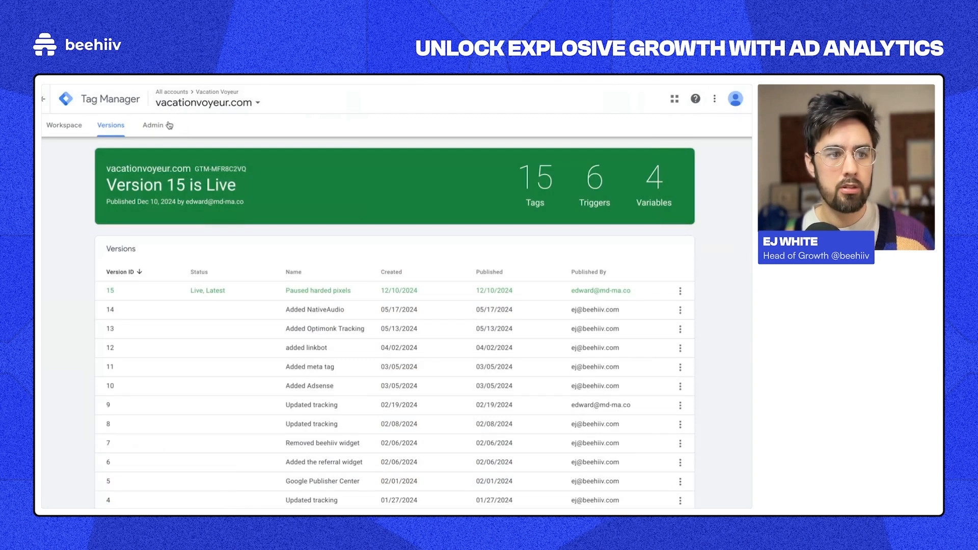
click(55, 104)
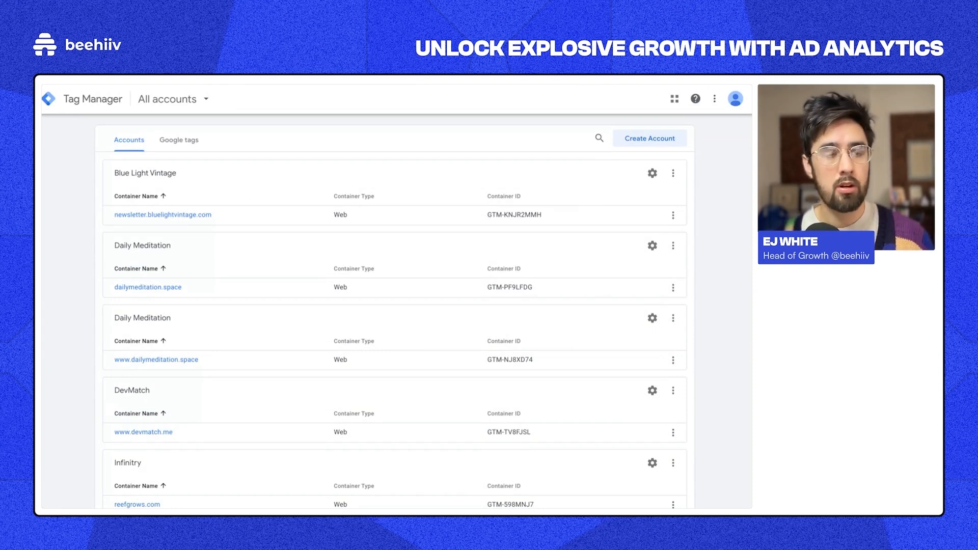
scroll(118, 278, down, 10)
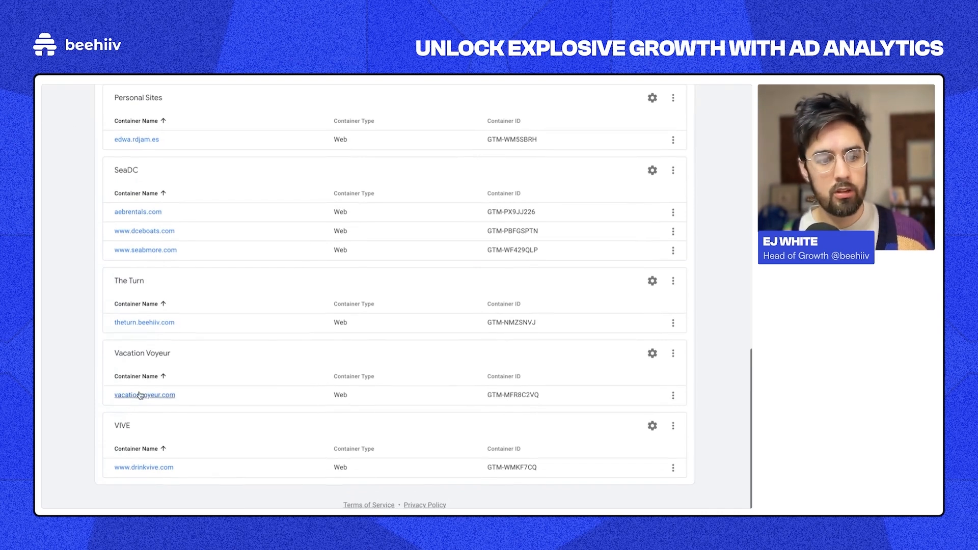
click(139, 396)
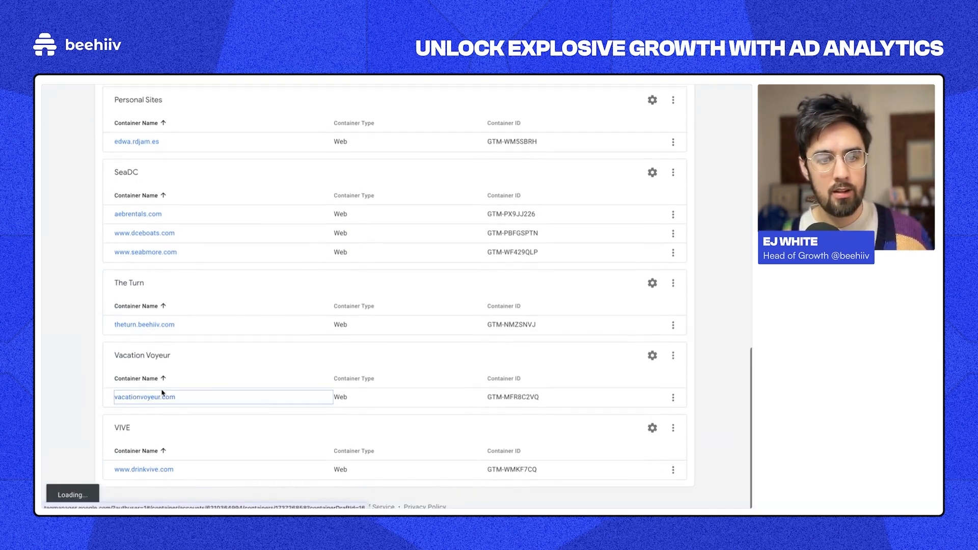
Step: Open the GA4 - sign_up tag from the container's Tags list
click(120, 190)
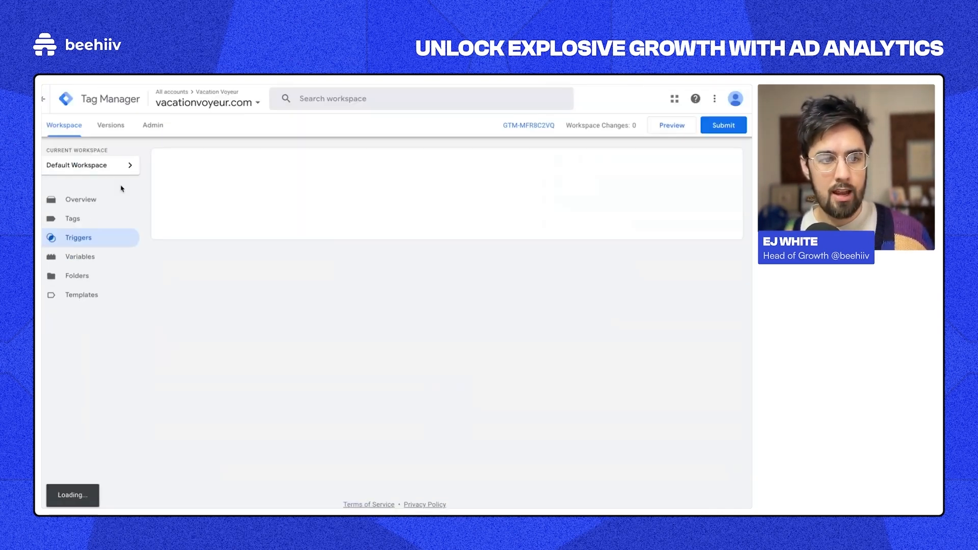
click(109, 224)
scroll(312, 444, down, 1)
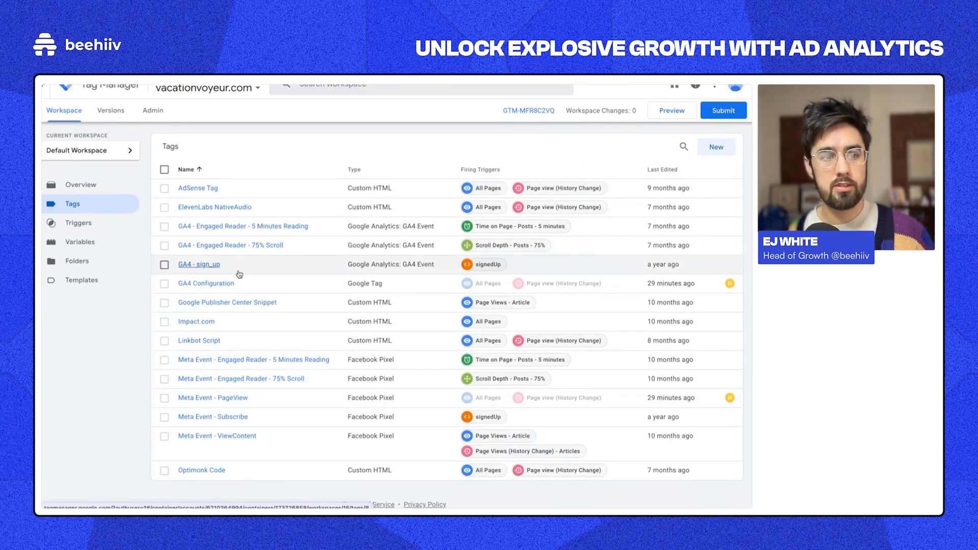
click(239, 273)
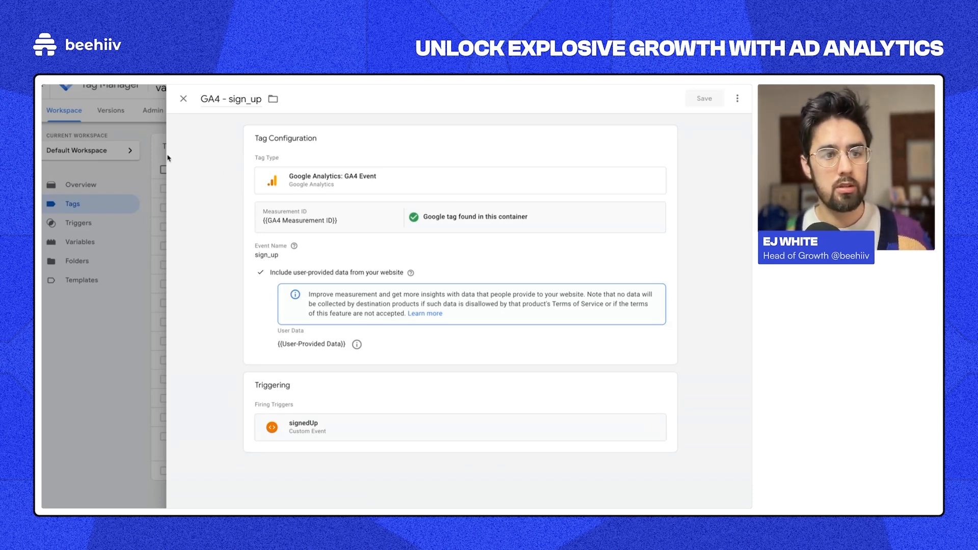
Step: Close the GA4 - sign_up tag and start a new tag from the community template gallery
click(188, 102)
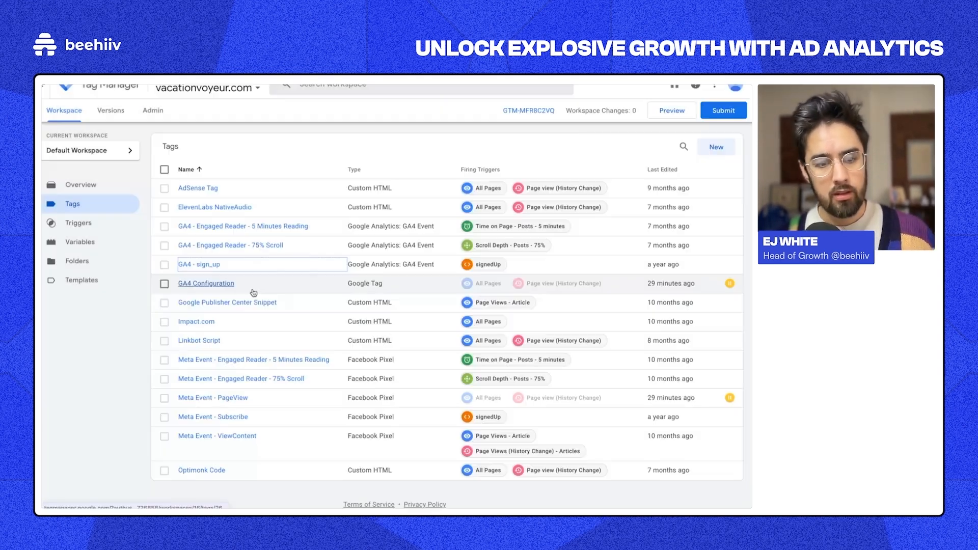
click(716, 147)
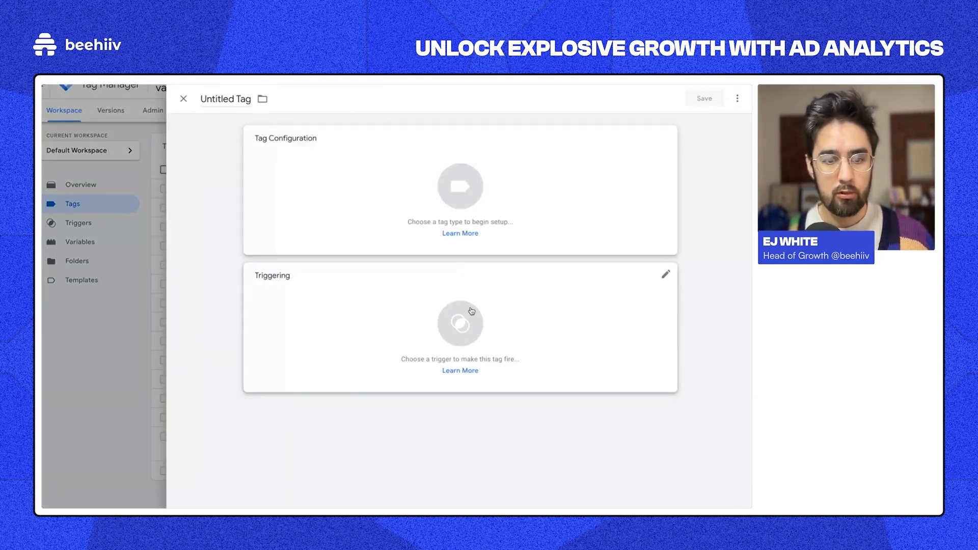
click(469, 316)
click(184, 99)
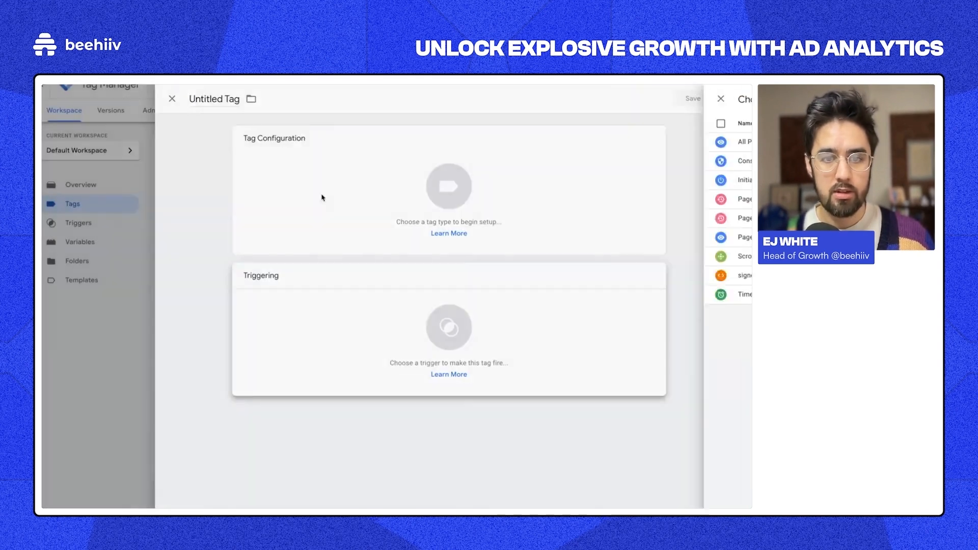
click(414, 188)
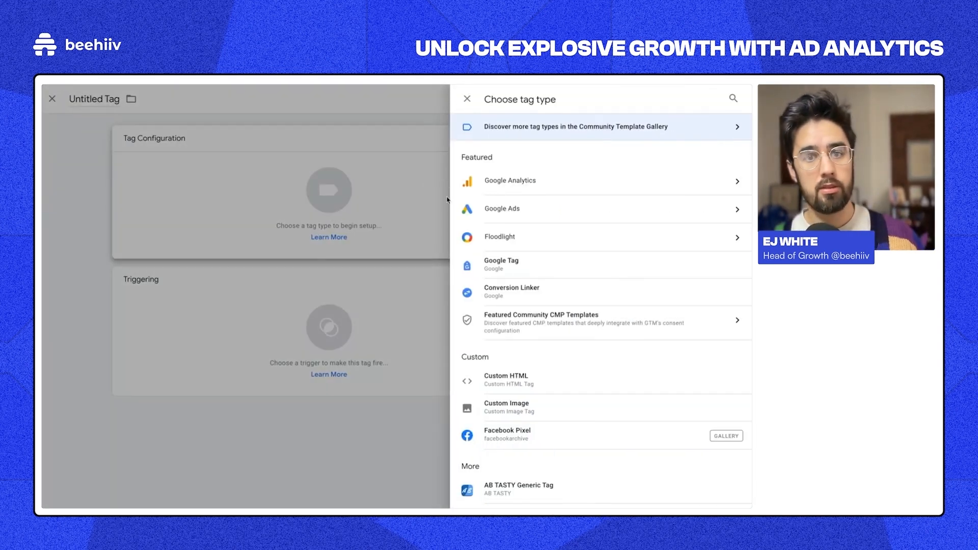
scroll(510, 244, down, 3)
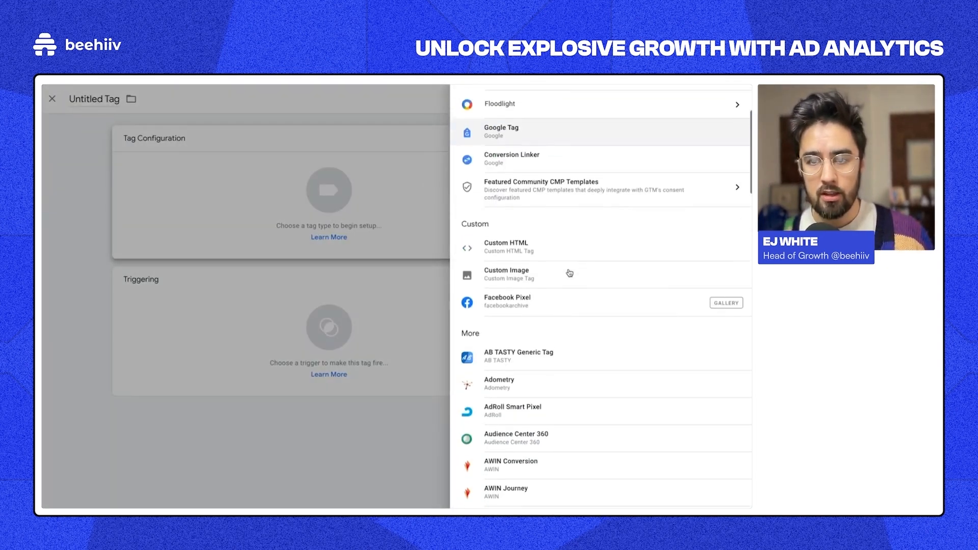
scroll(568, 273, up, 3)
click(712, 123)
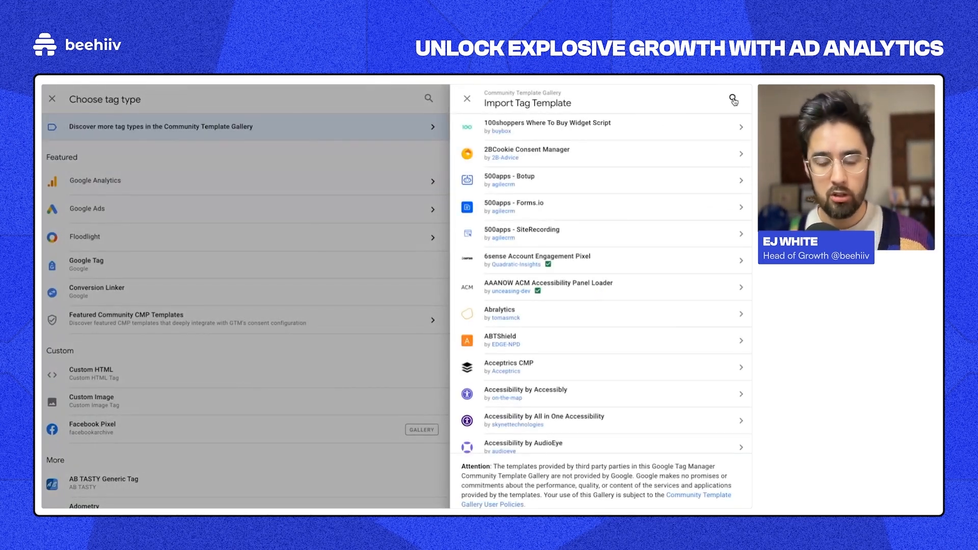
Step: Search the template gallery for tiktok, then for twitter
click(735, 101)
text(tiktok)
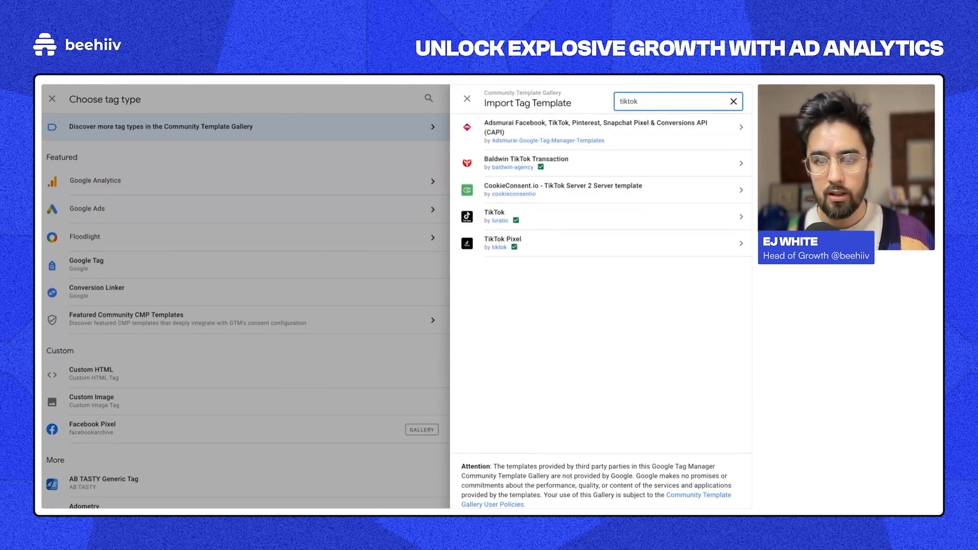
mouse_move(496, 221)
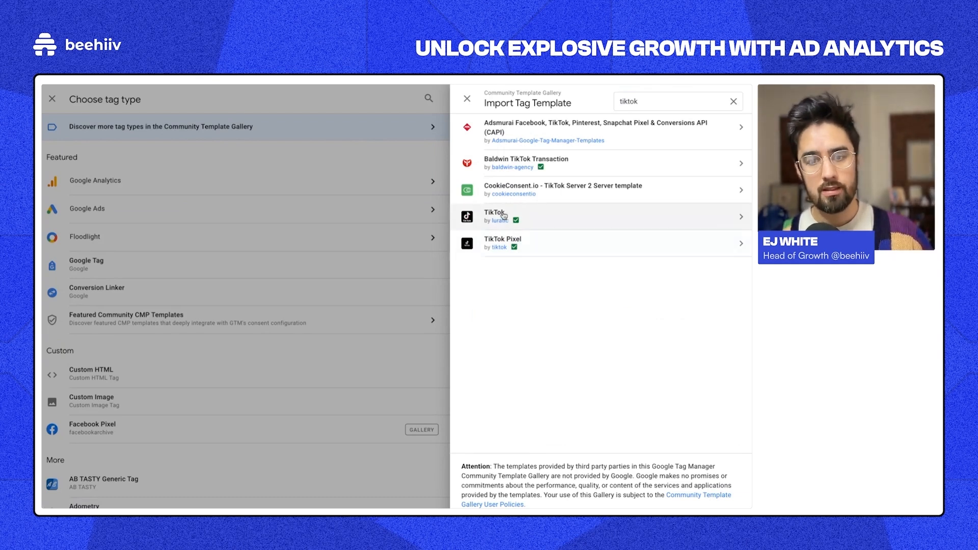
double_click(639, 101)
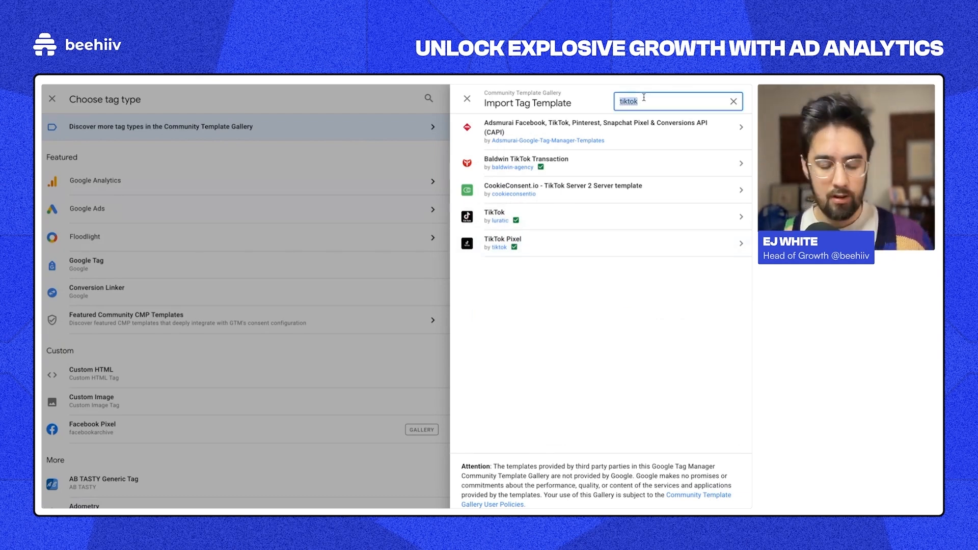
key(BackSpace)
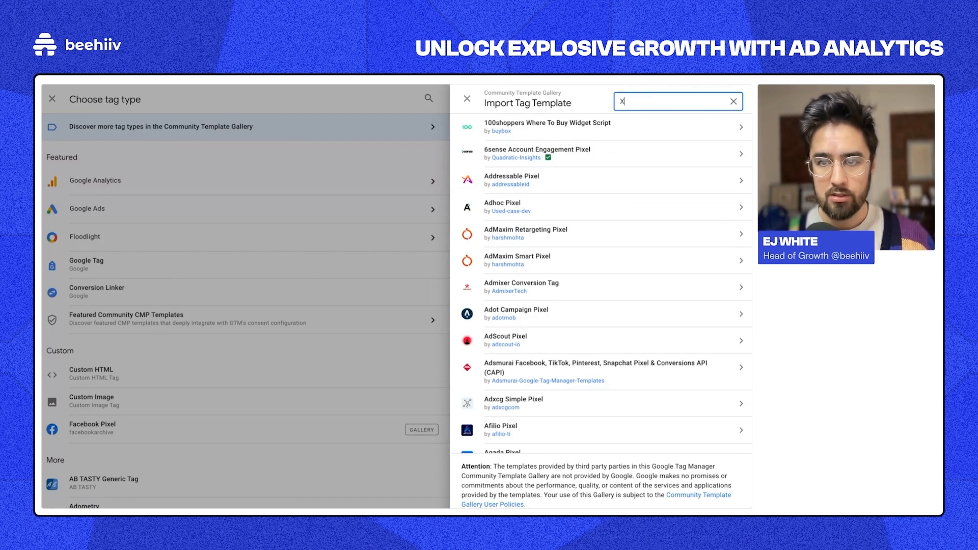
text(twitter)
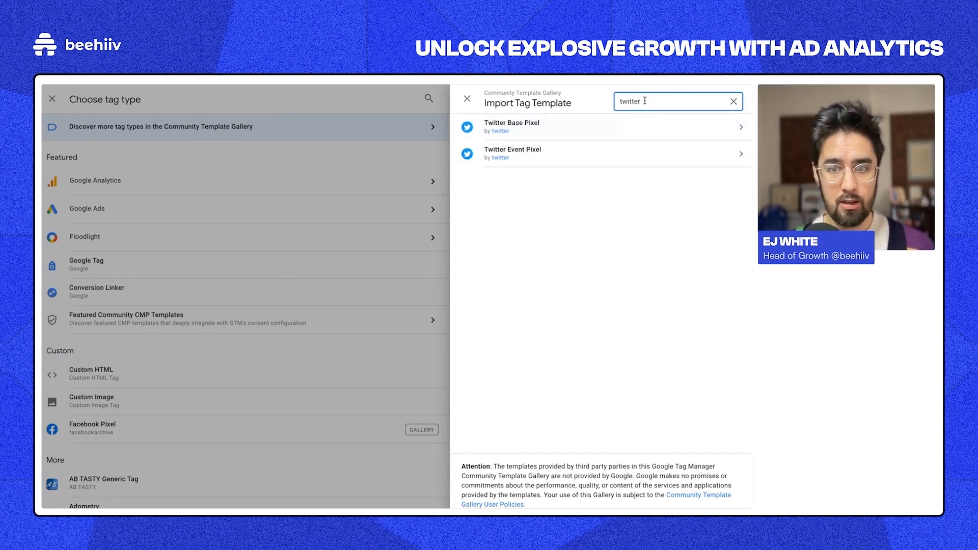
Step: Search the gallery for reddit and open the Reddit Pixel template details
drag(641, 102, 620, 102)
key(BackSpace)
key(ctrl+a)
text(reddit)
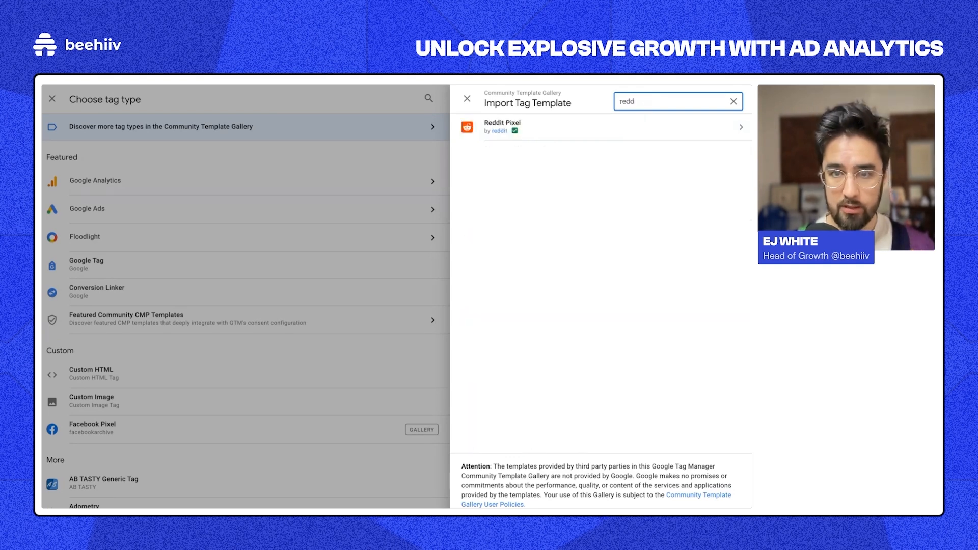
click(590, 128)
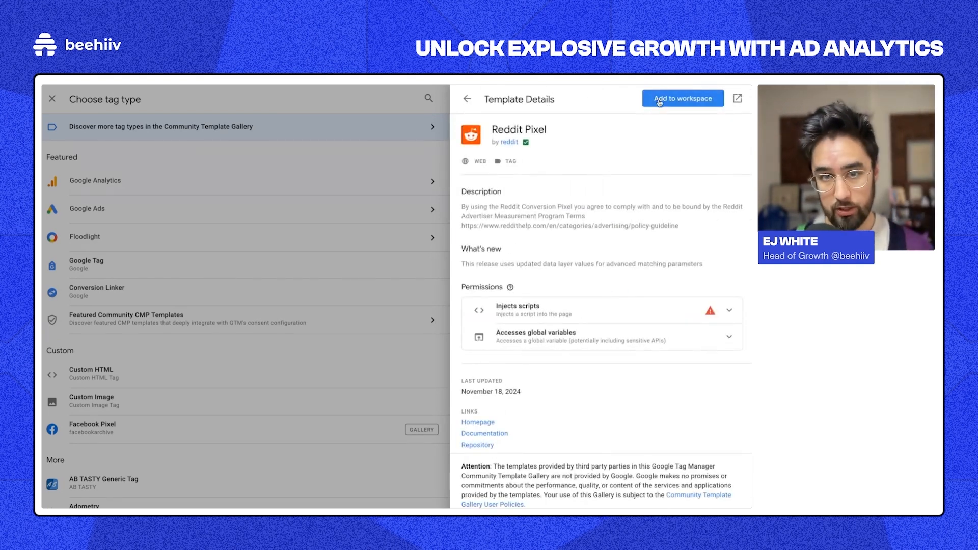
Step: Add the Reddit Pixel template to the workspace with a Page Visit event and signedUp trigger
click(661, 101)
click(507, 275)
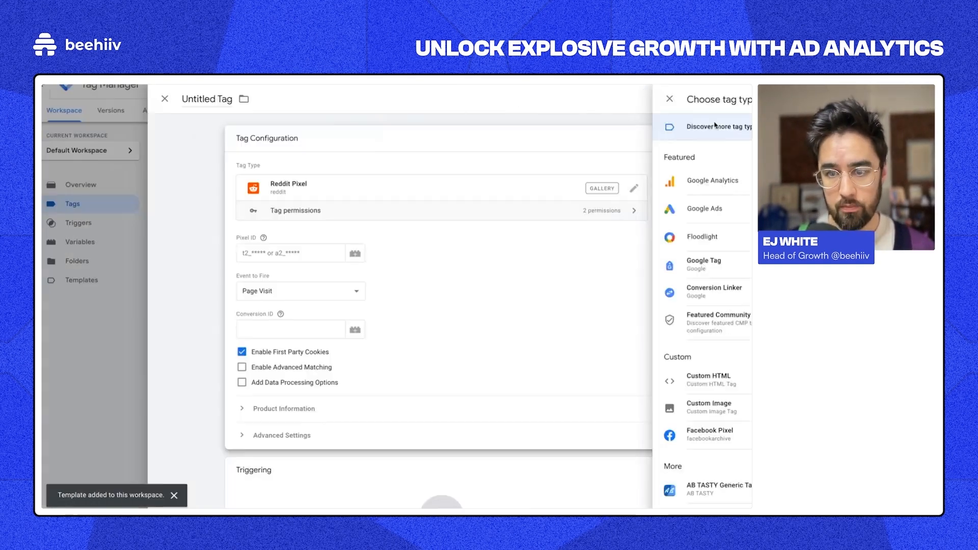
scroll(314, 198, up, 1)
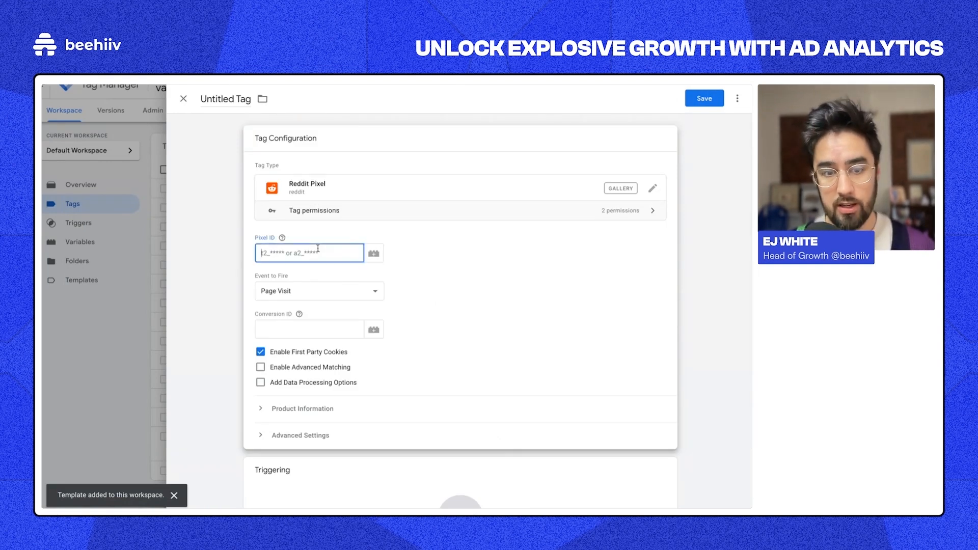
click(284, 293)
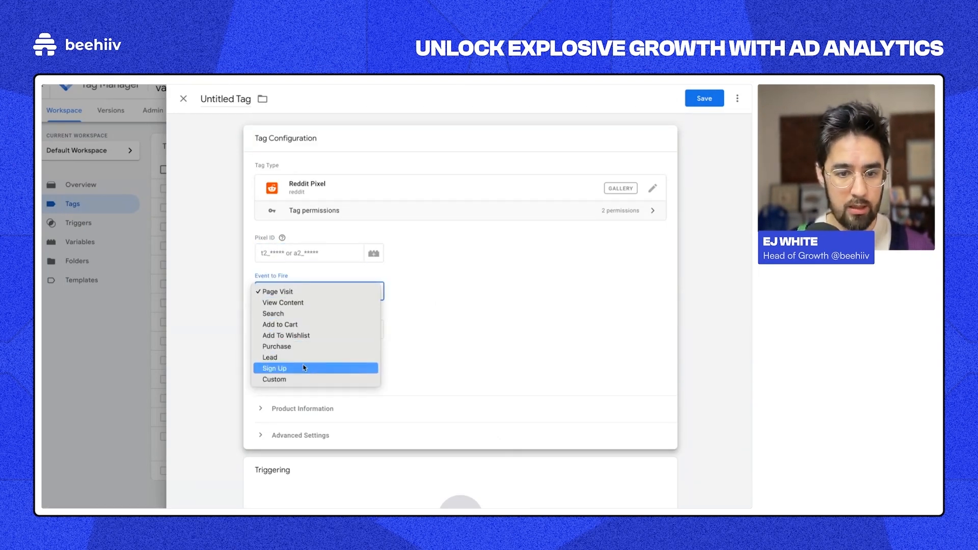
click(478, 266)
scroll(465, 399, down, 2)
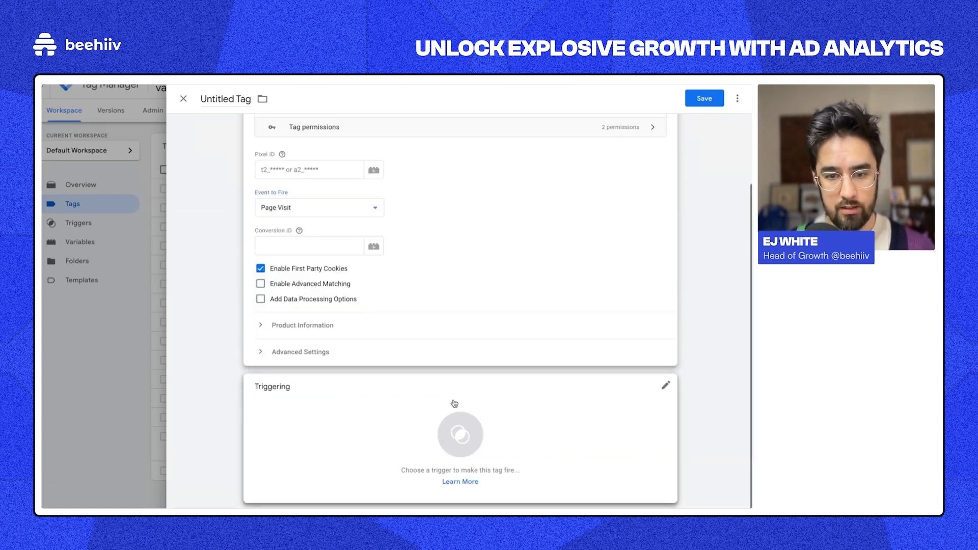
click(465, 433)
click(241, 275)
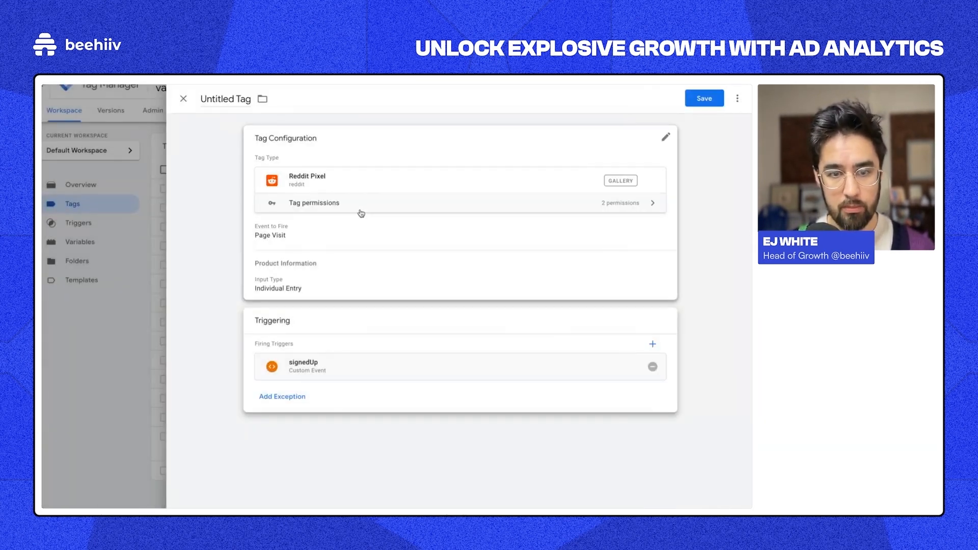
Step: Reopen the tag configuration, glance at permissions, and keep Page Visit as the event
click(360, 210)
click(326, 209)
click(326, 209)
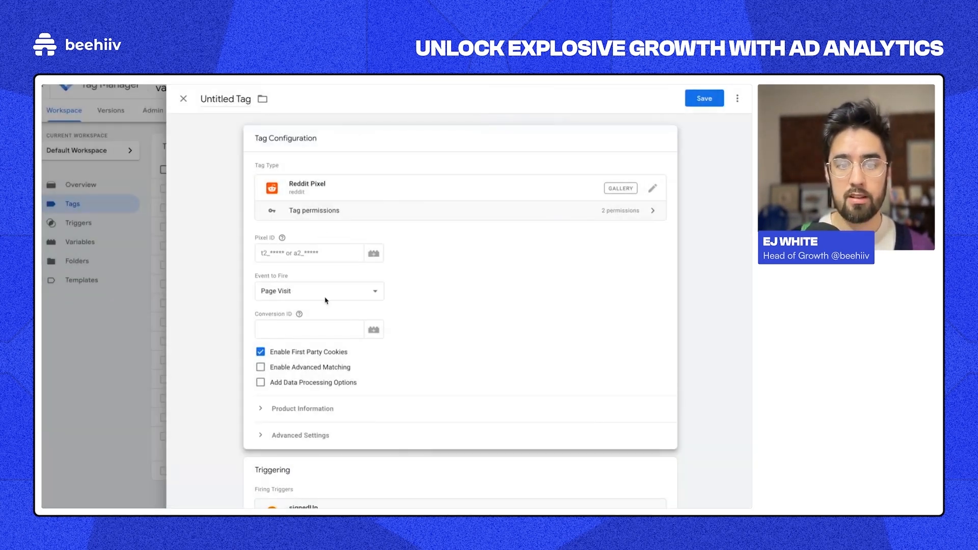
click(327, 293)
click(320, 291)
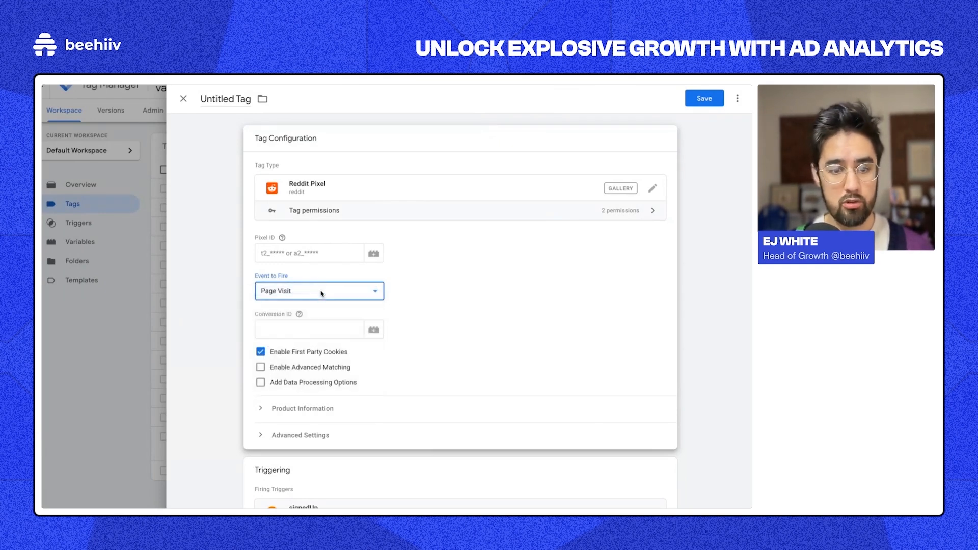
scroll(386, 318, down, 1)
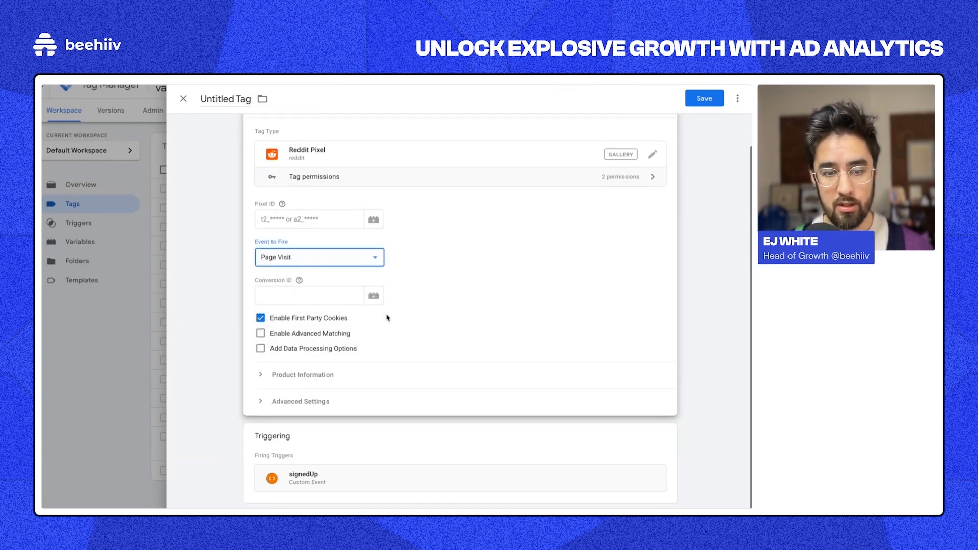
Step: Replace the signedUp trigger with All Pages and Page view (History Change) triggers
click(371, 436)
click(653, 366)
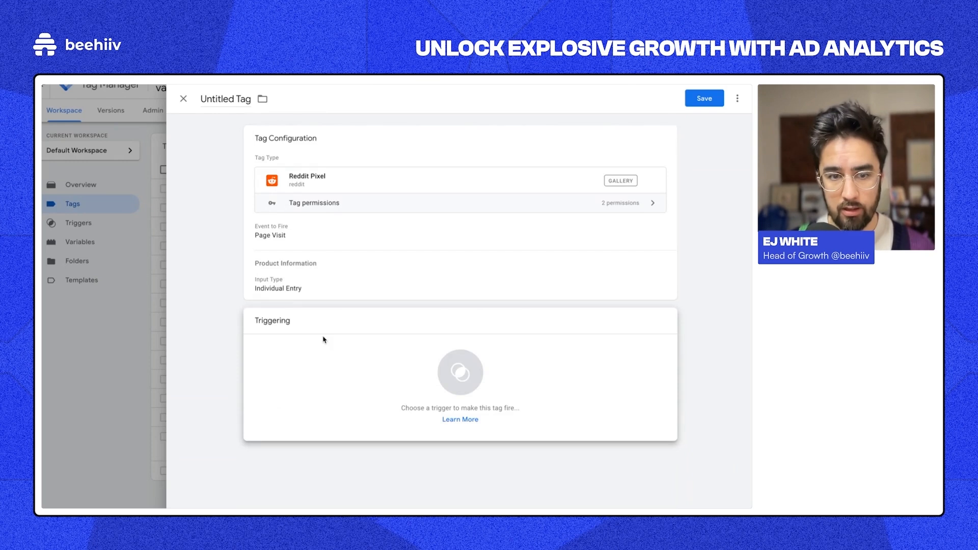
click(443, 370)
click(212, 143)
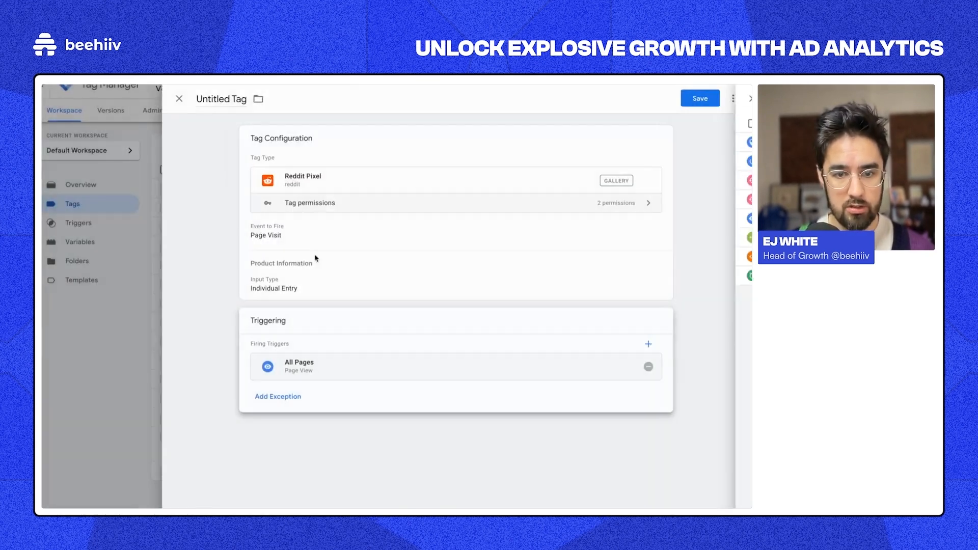
click(653, 345)
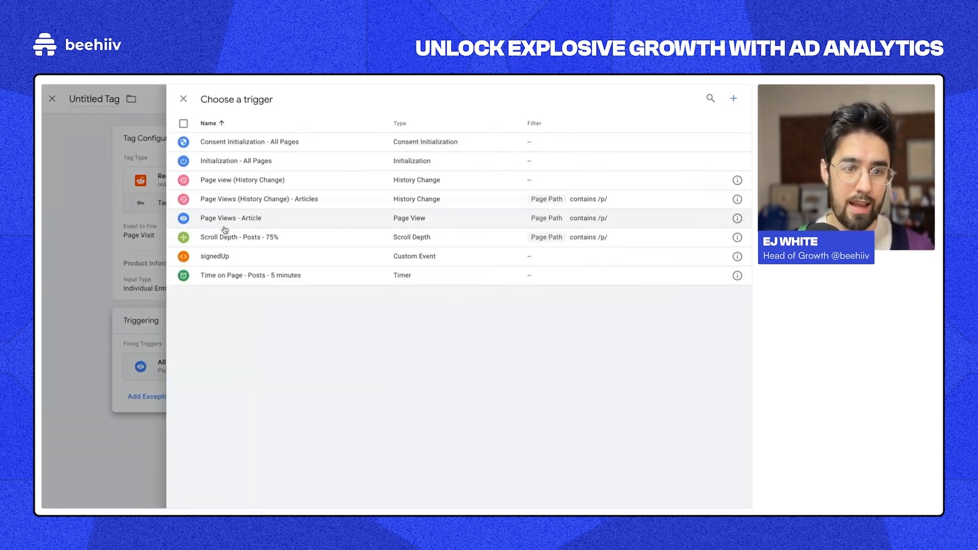
click(227, 184)
Step: Enable advanced matching with an Email parameter row, then close the tag editor
click(336, 283)
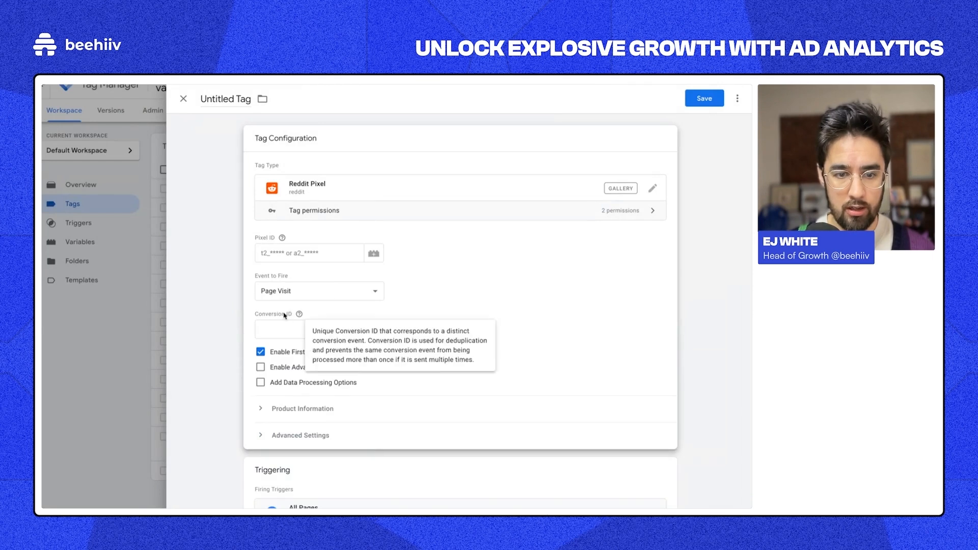
click(260, 367)
click(312, 428)
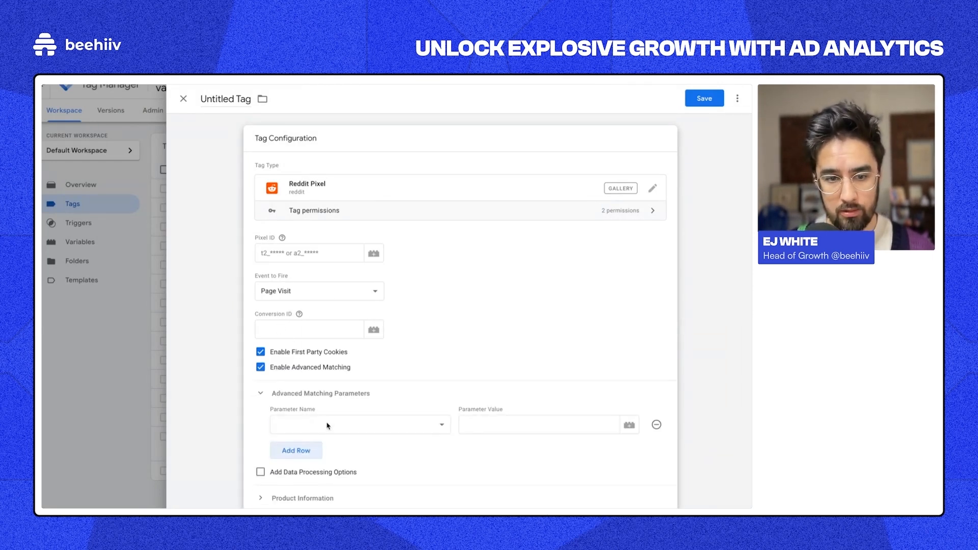
click(328, 426)
click(332, 439)
click(489, 428)
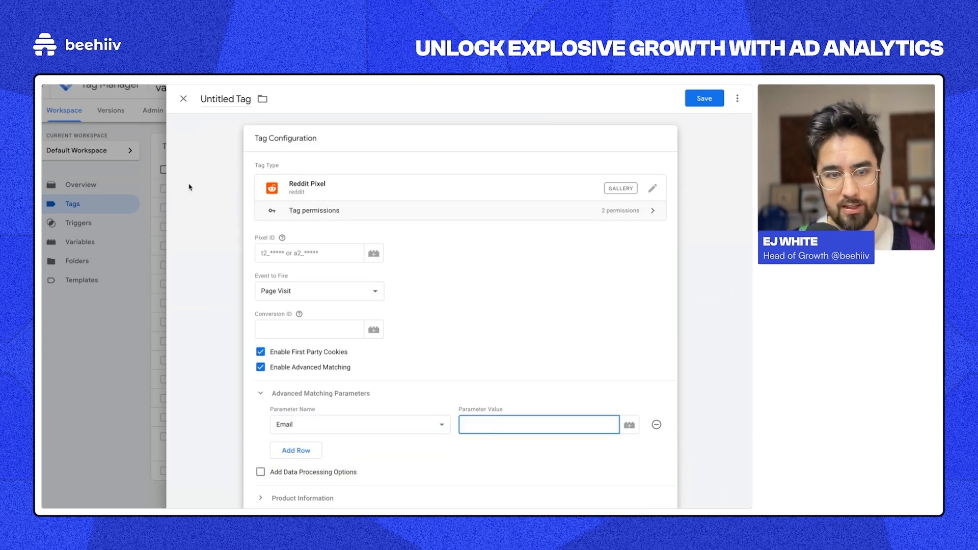
click(187, 99)
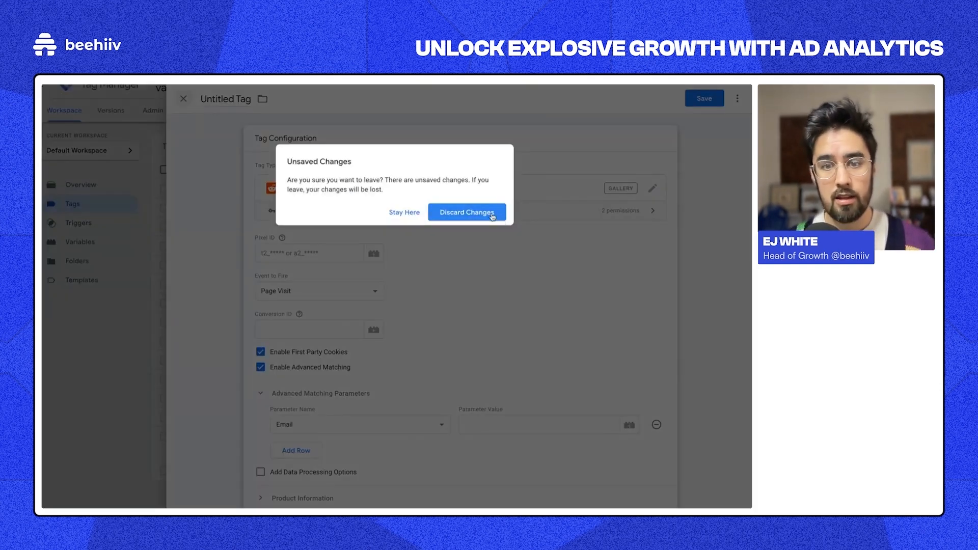
Step: Choose Discard Changes in the Unsaved Changes dialog to drop the Reddit Pixel tag
click(494, 213)
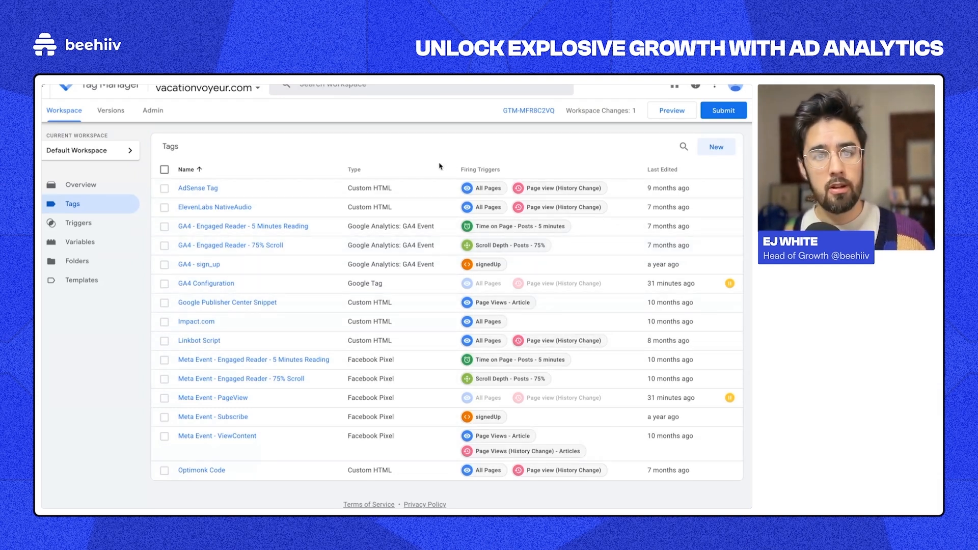
Step: Return to the welcome survey form and advance past it with Onward!
mouse_move(43, 219)
click(64, 176)
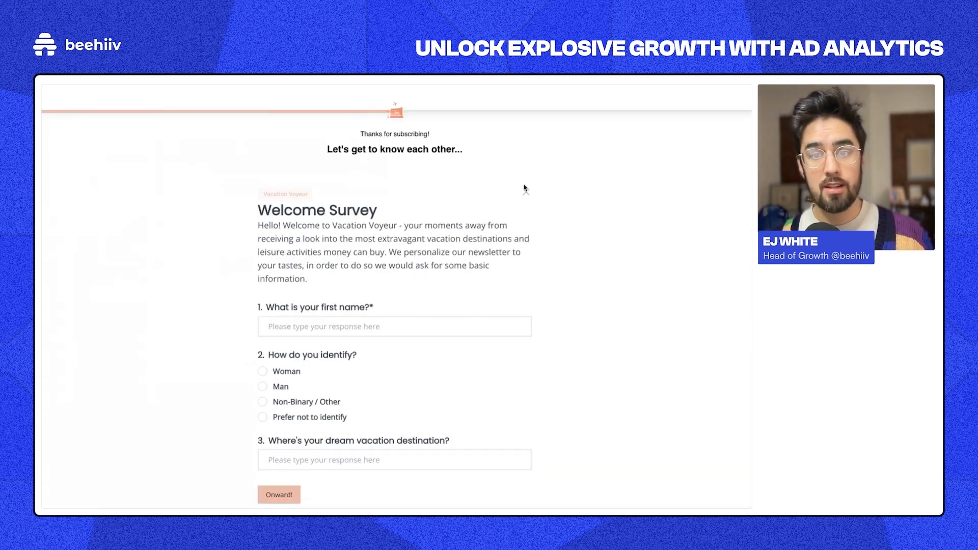
click(526, 192)
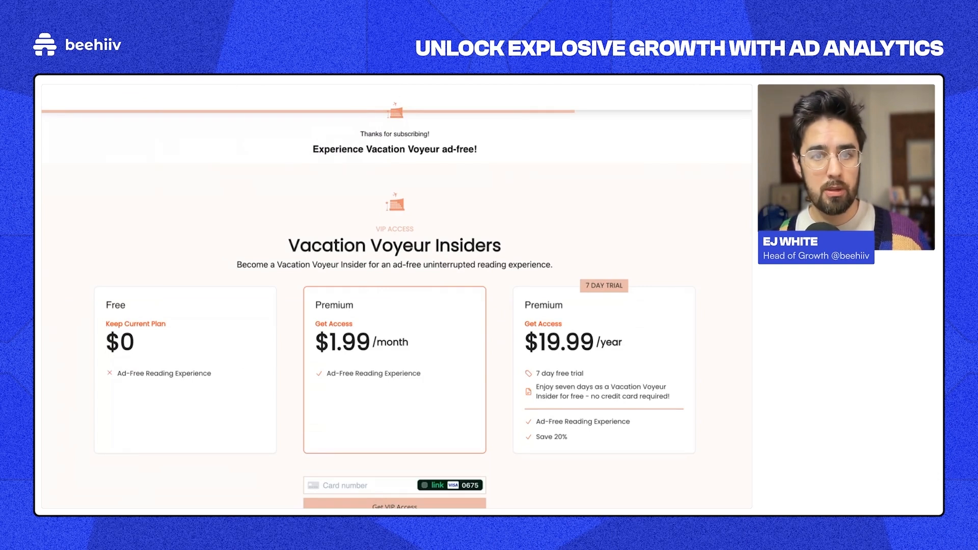
Step: Trim the upgrade path from the address to load the Vacation Voyeur homepage
key(super+l)
key(alt+shift+Left)
key(alt+shift+Left)
key(alt+shift+Left)
key(alt+shift+Left)
key(alt+shift+Left)
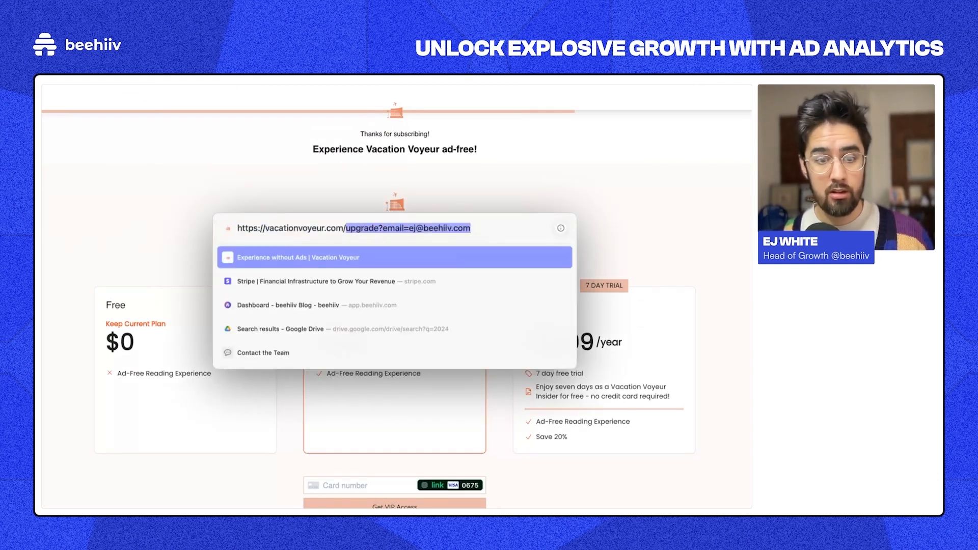
key(BackSpace)
key(Return)
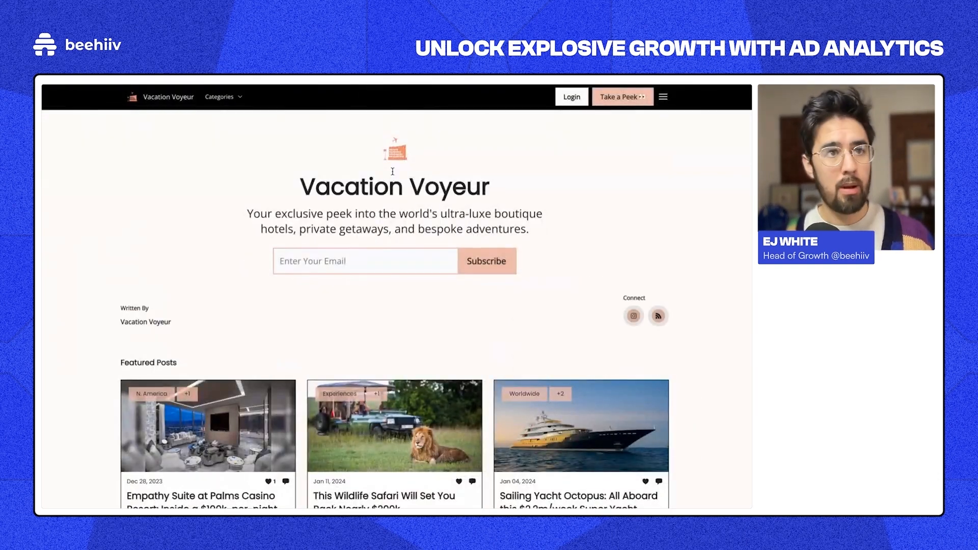